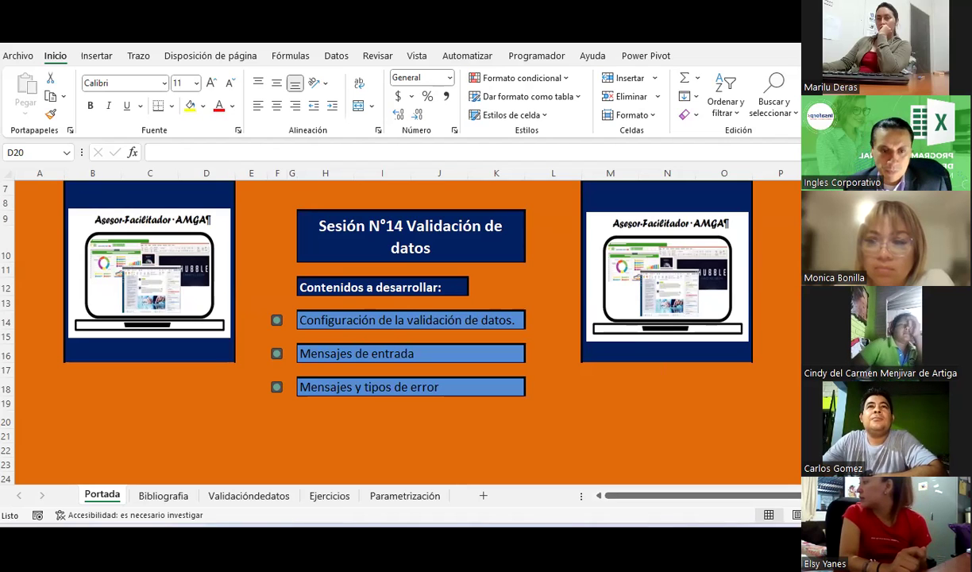
Move from the Bibliografia sheet to Validacióndedatos, return to its top-left and select G14.
left_click(191, 494)
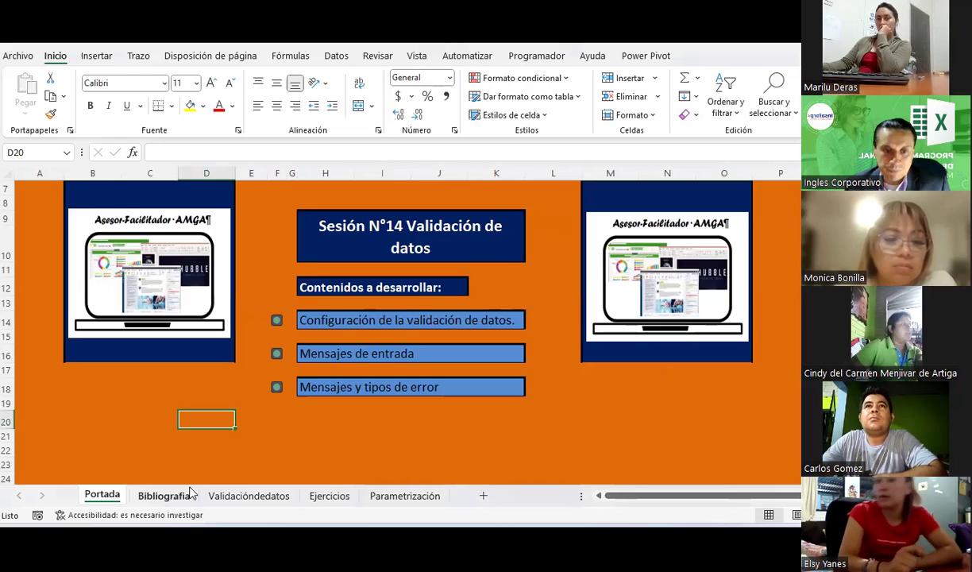
scroll(288, 325, "down", 3)
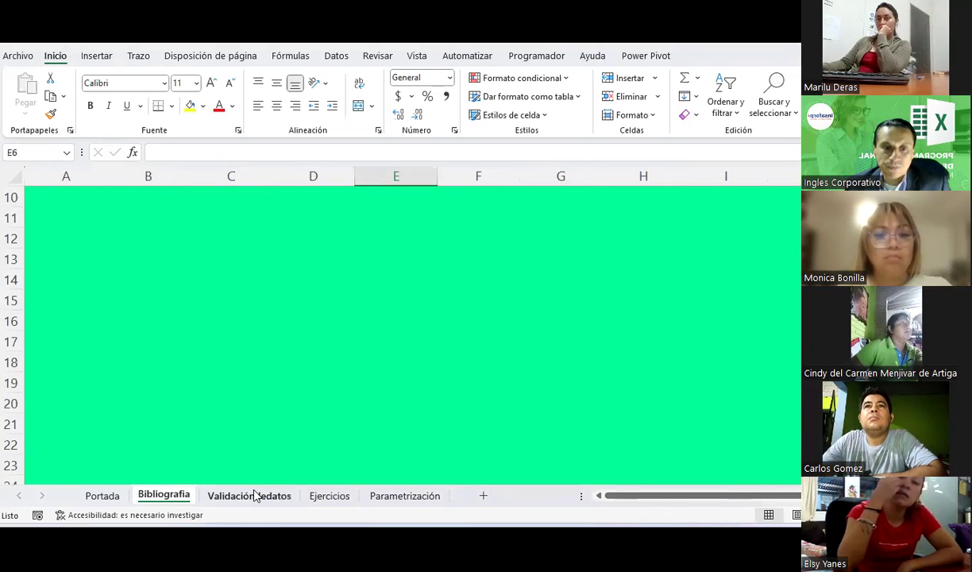
left_click(254, 496)
scroll(324, 319, "up", 2)
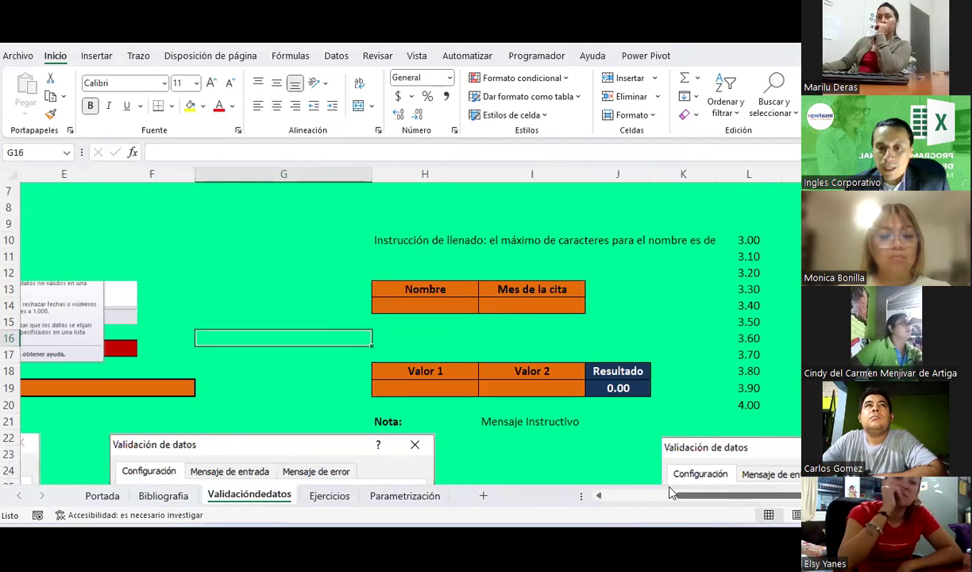
left_click_drag(659, 496, 608, 496)
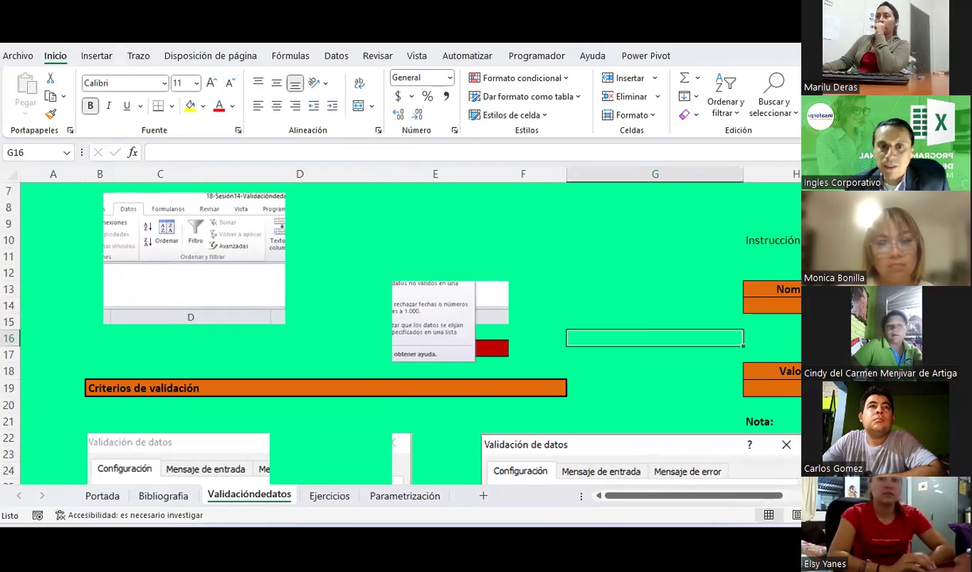
left_click(595, 300)
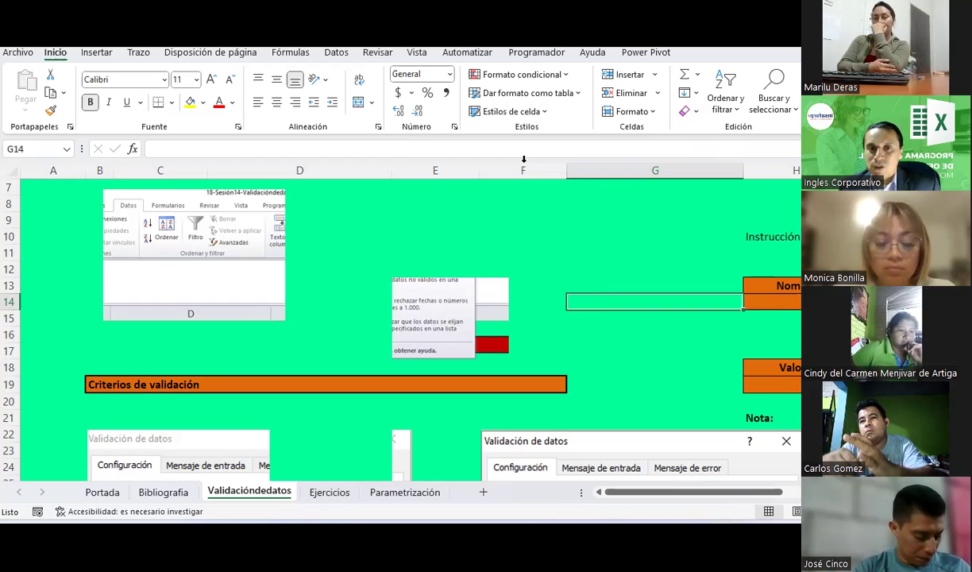
Open the Validación de datos dialog from the Datos ribbon, showing Permitir: Cualquier valor.
left_click(334, 54)
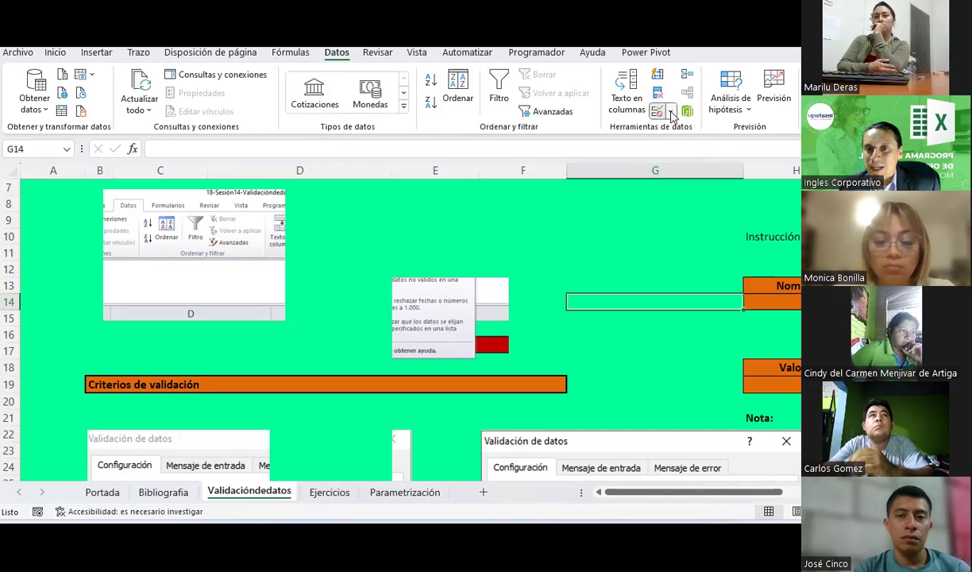
left_click(672, 112)
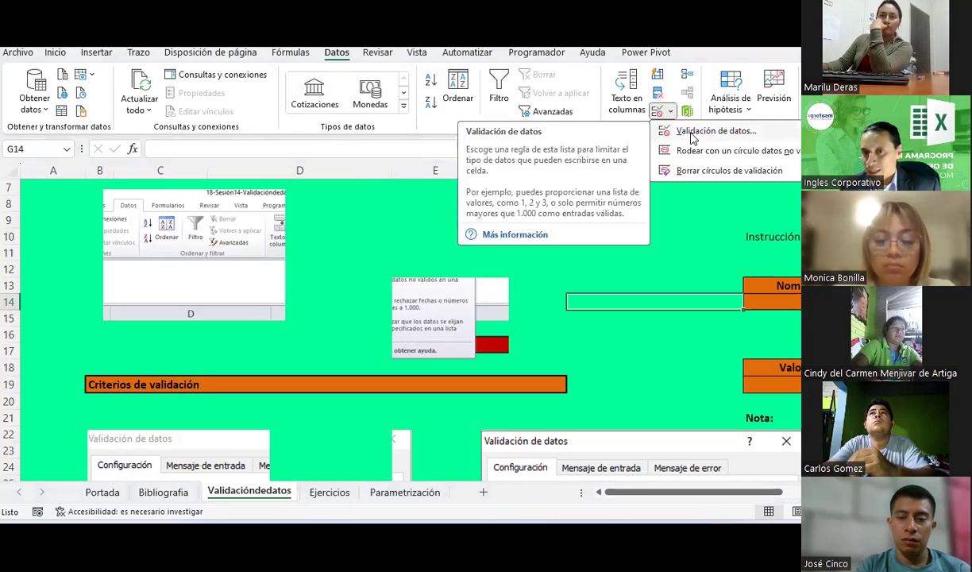
left_click(692, 134)
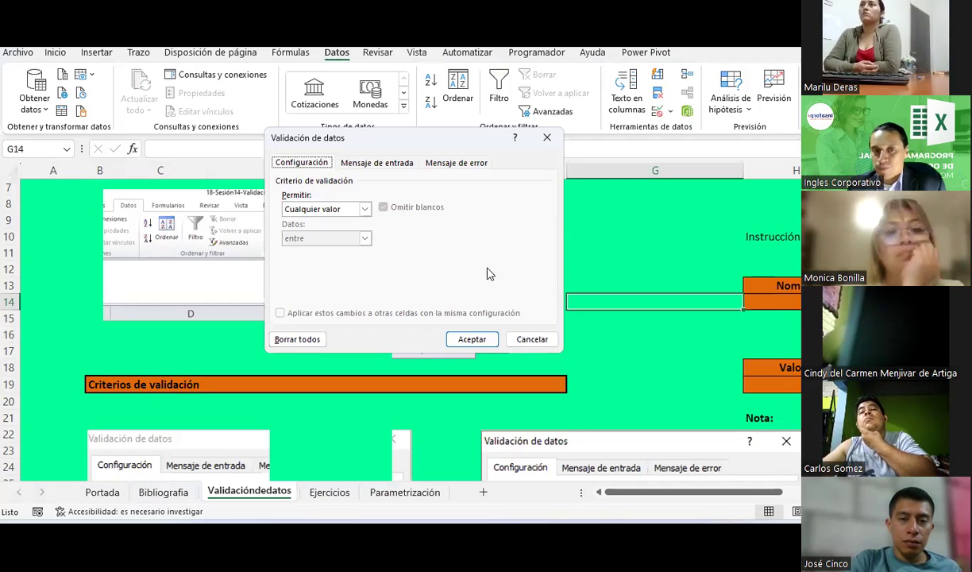
Review the Permitir value types, then cancel the dialog without applying a rule.
left_click(365, 209)
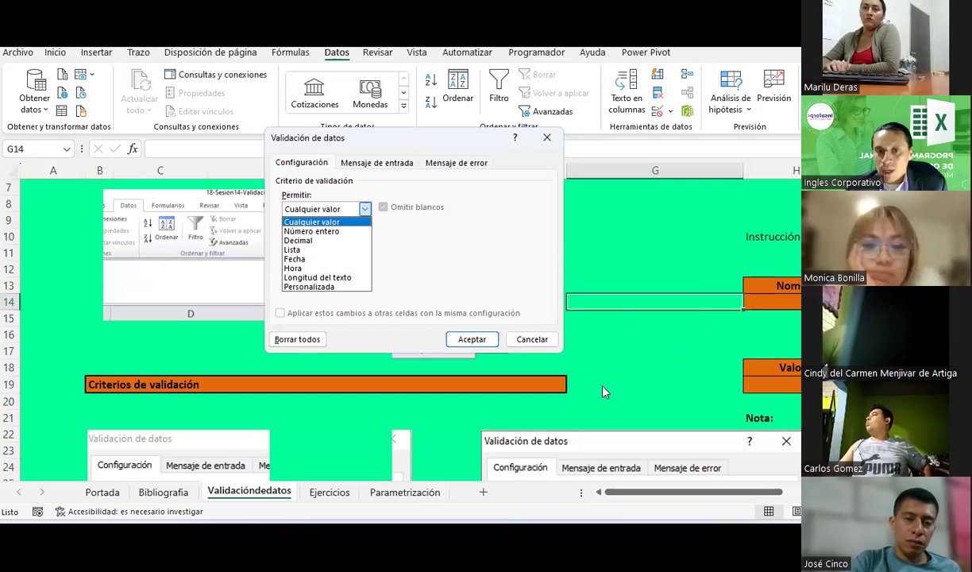
left_click(533, 339)
left_click(532, 339)
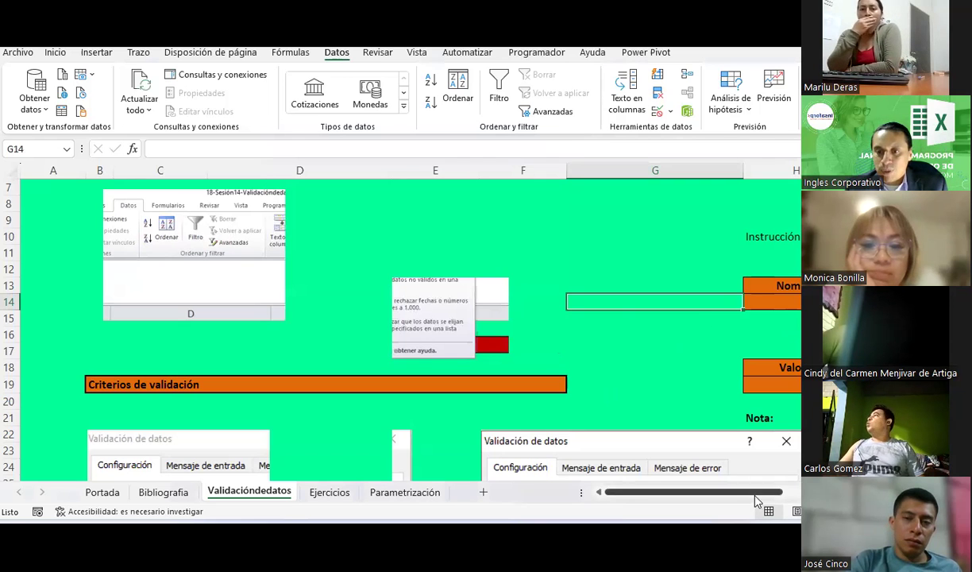
Scroll right to the Valor 1 / Valor 2 table and select input cell H19.
scroll(756, 501, "right", 3)
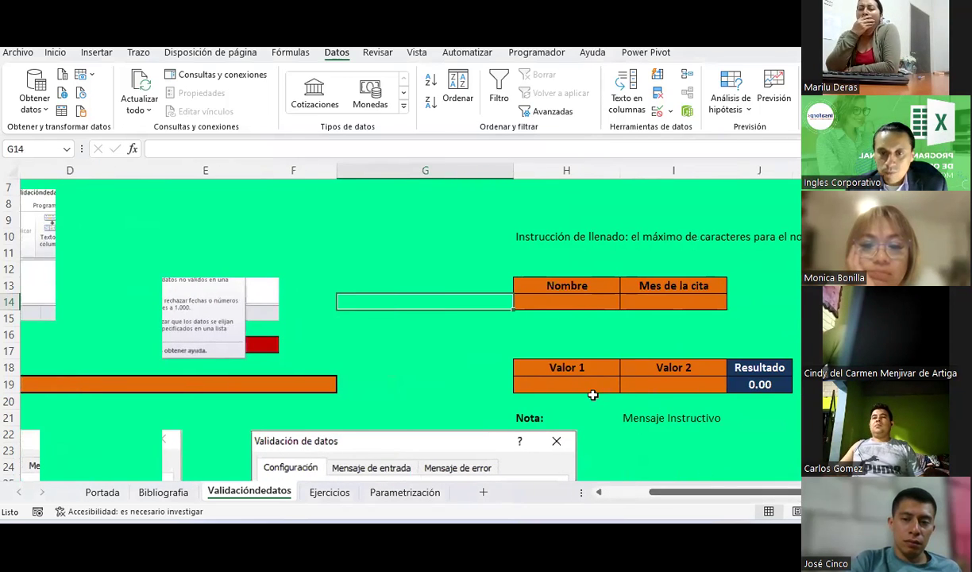
left_click(589, 386)
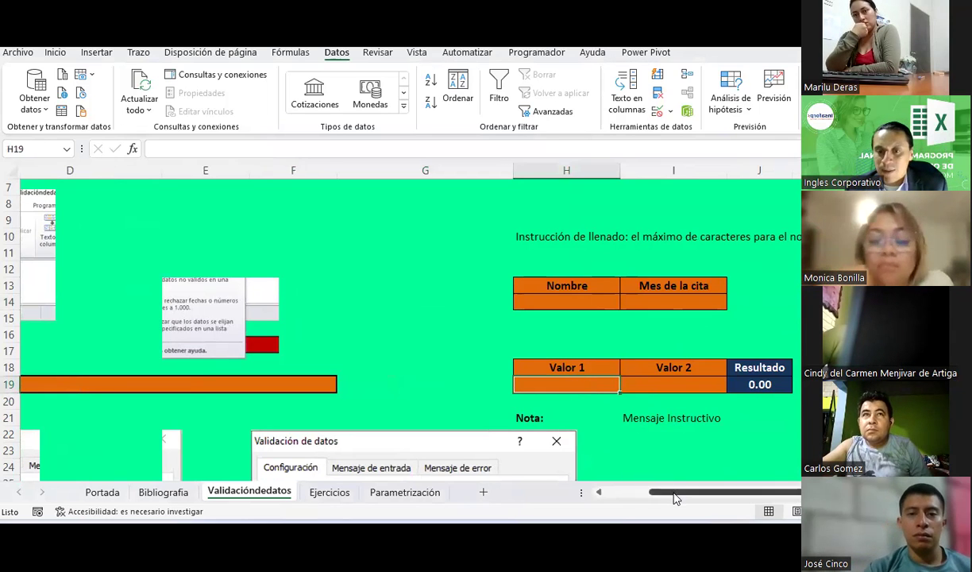
left_click_drag(673, 492, 693, 498)
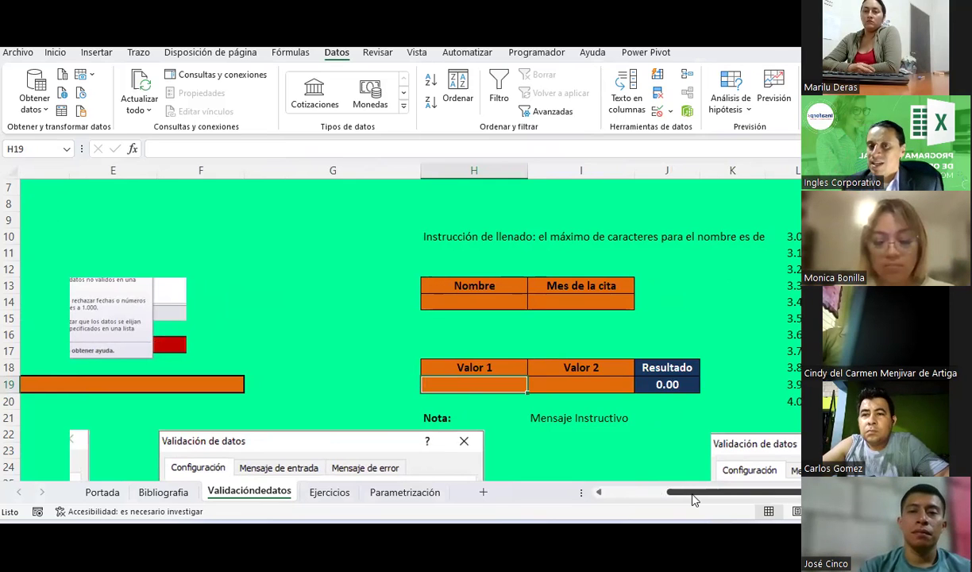
Reopen validation for H19, check the Mensaje de entrada title and message fields, then view Mensaje de error.
left_click(670, 111)
left_click(698, 130)
left_click(366, 163)
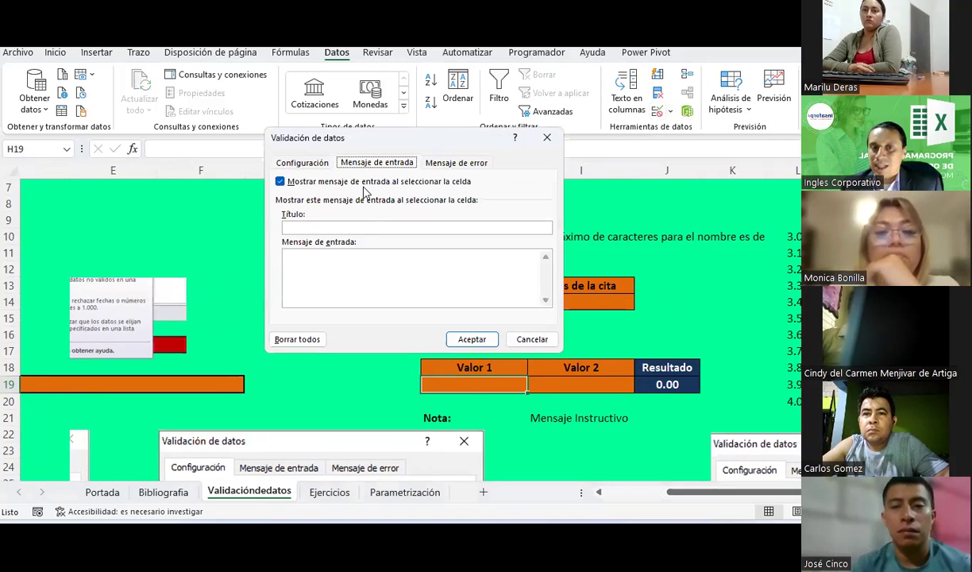
left_click(326, 227)
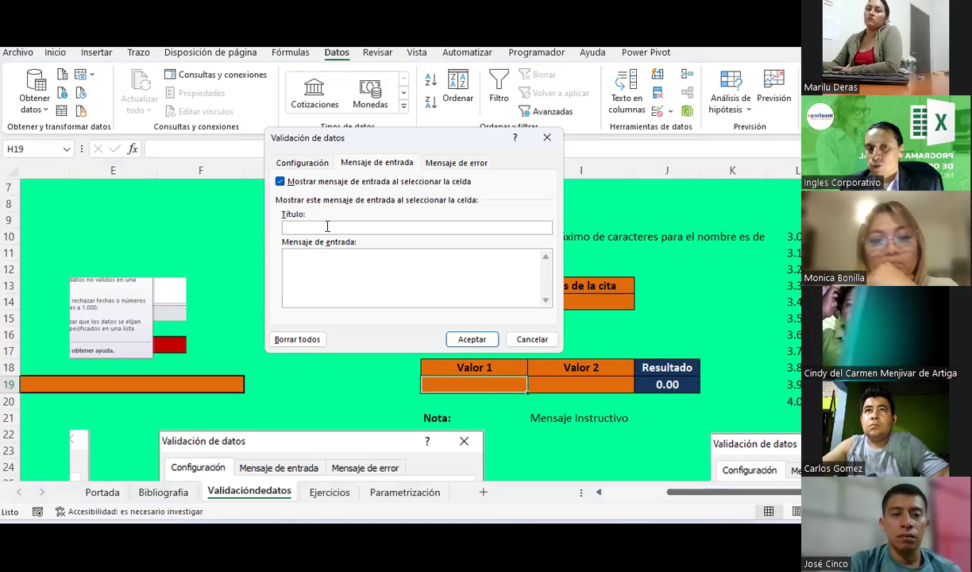
left_click(333, 273)
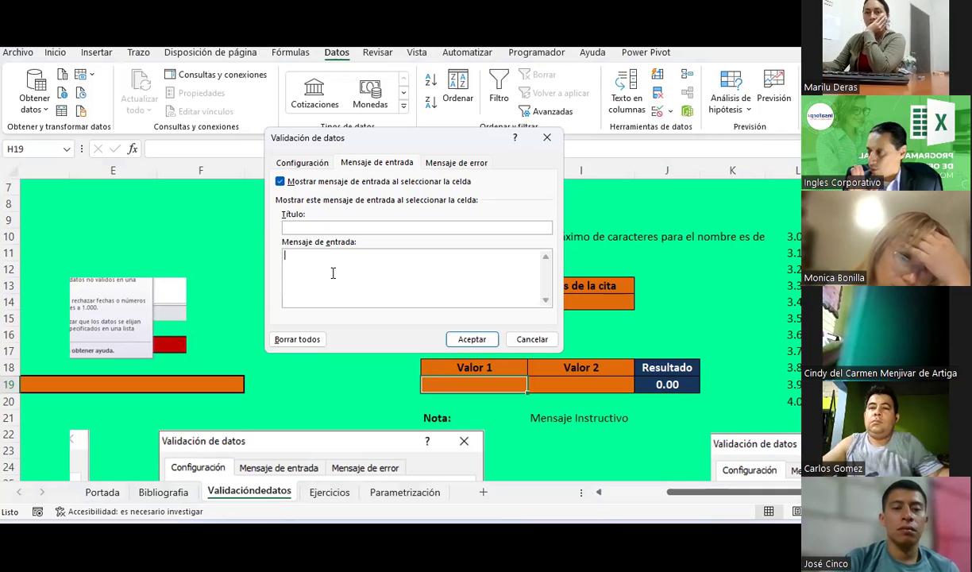
left_click(323, 226)
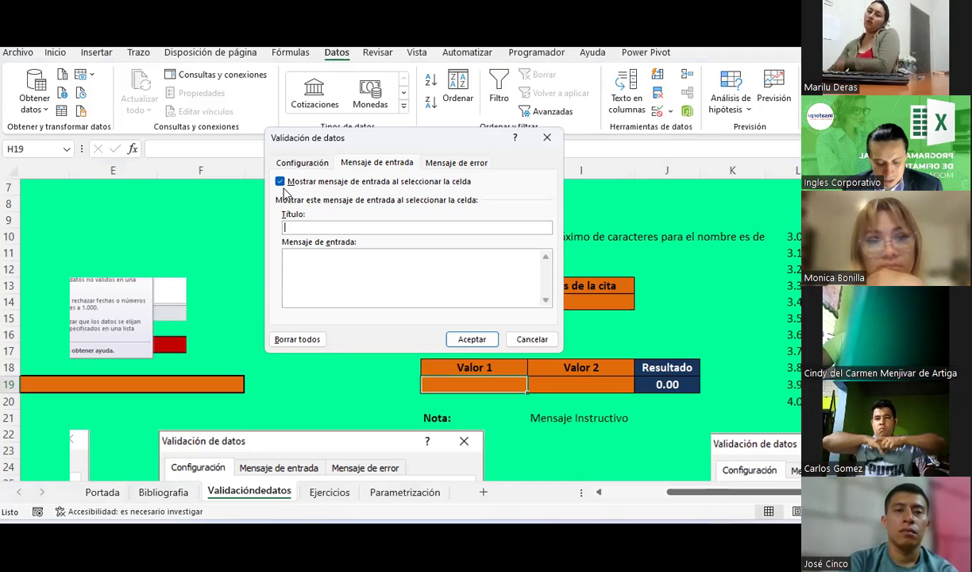
left_click(449, 162)
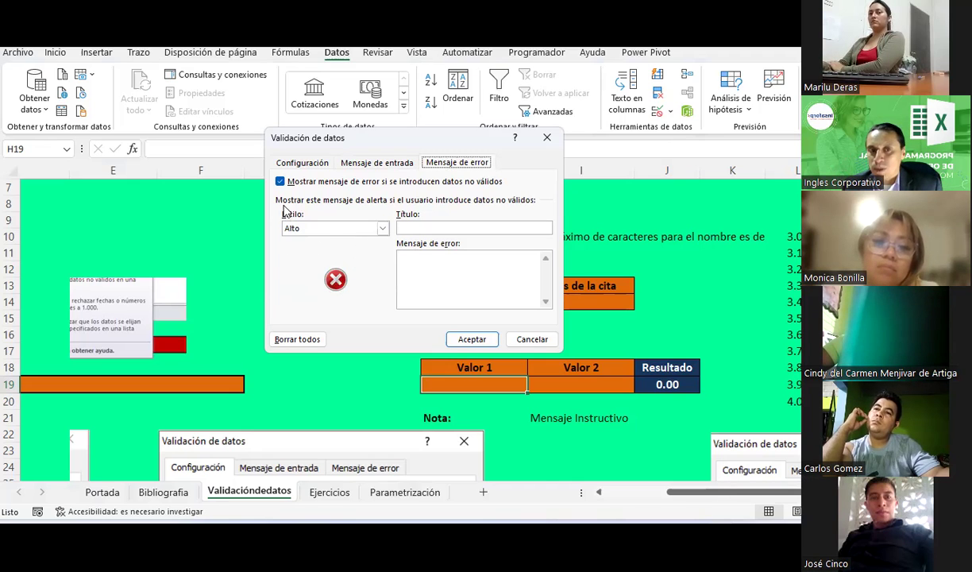
left_click(383, 228)
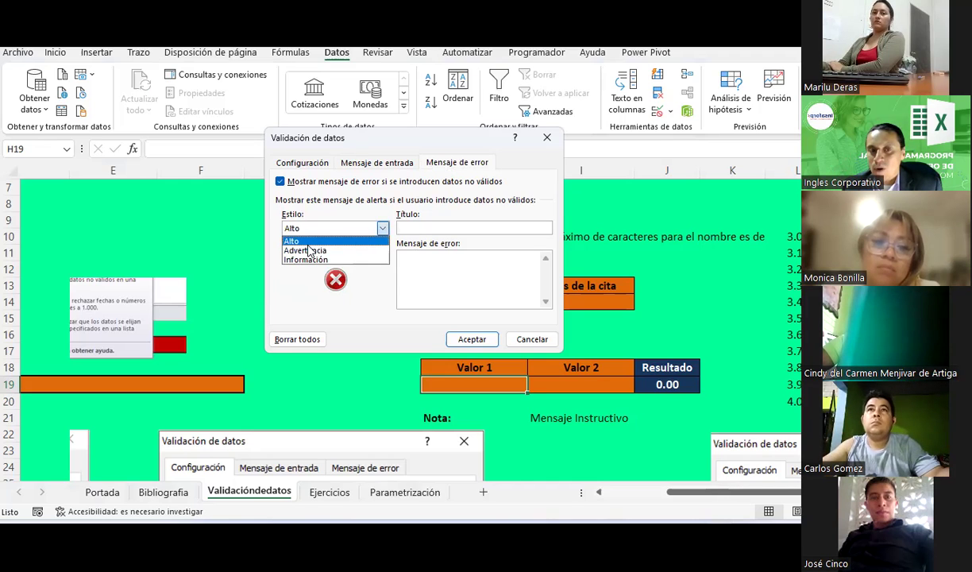
left_click(322, 211)
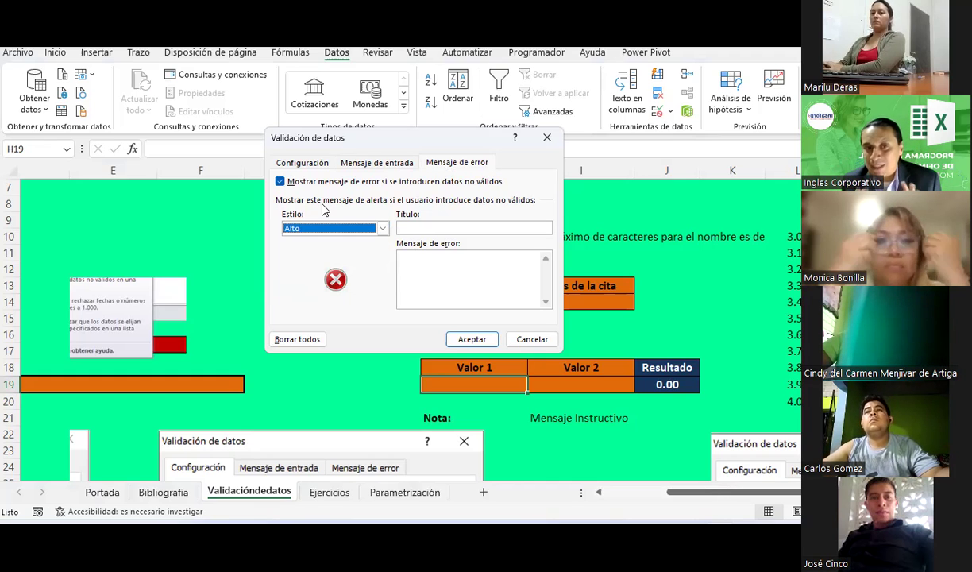
Compare the Mensaje de entrada and Mensaje de error pages, ending on the Alto error settings.
left_click(375, 162)
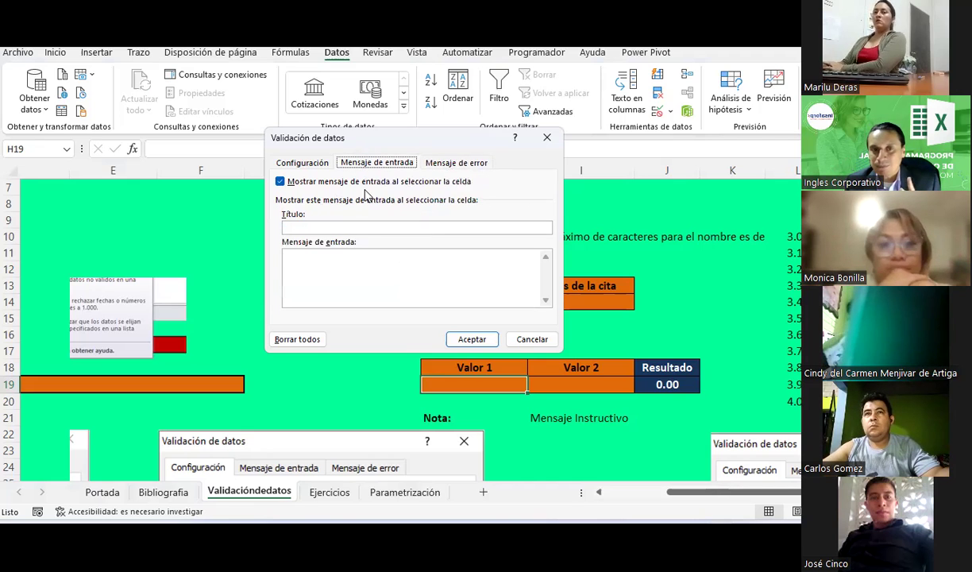
left_click(465, 163)
left_click(402, 228)
left_click(378, 163)
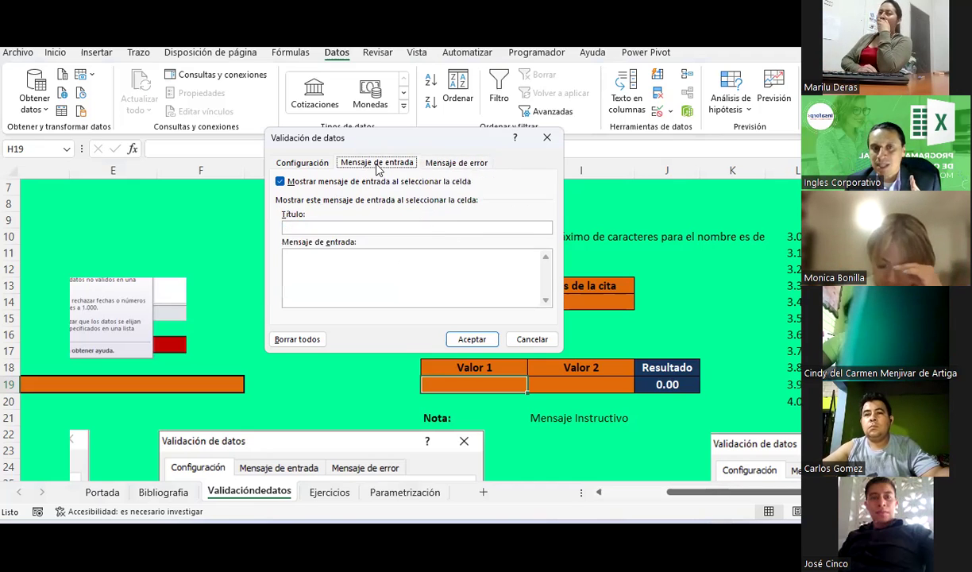
left_click(459, 165)
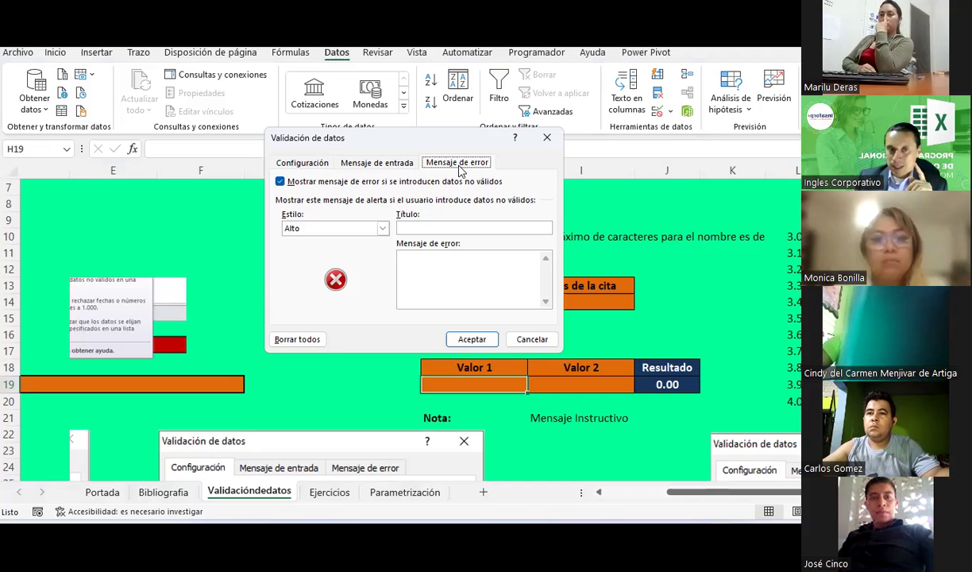
Change the error alert Estilo from Alto to Advertencia.
left_click(382, 228)
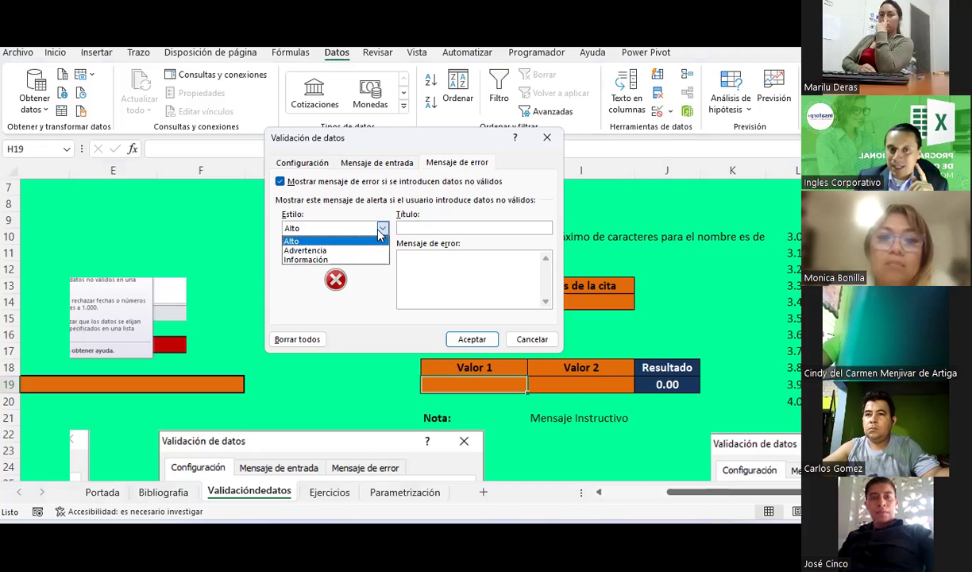
left_click(342, 250)
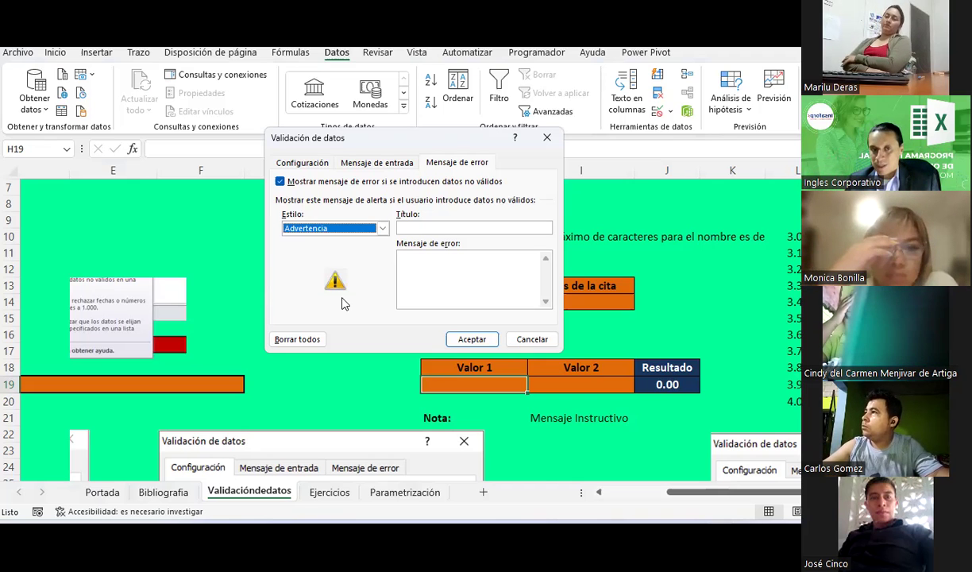
Change the error alert Estilo from Advertencia to Información.
left_click(383, 228)
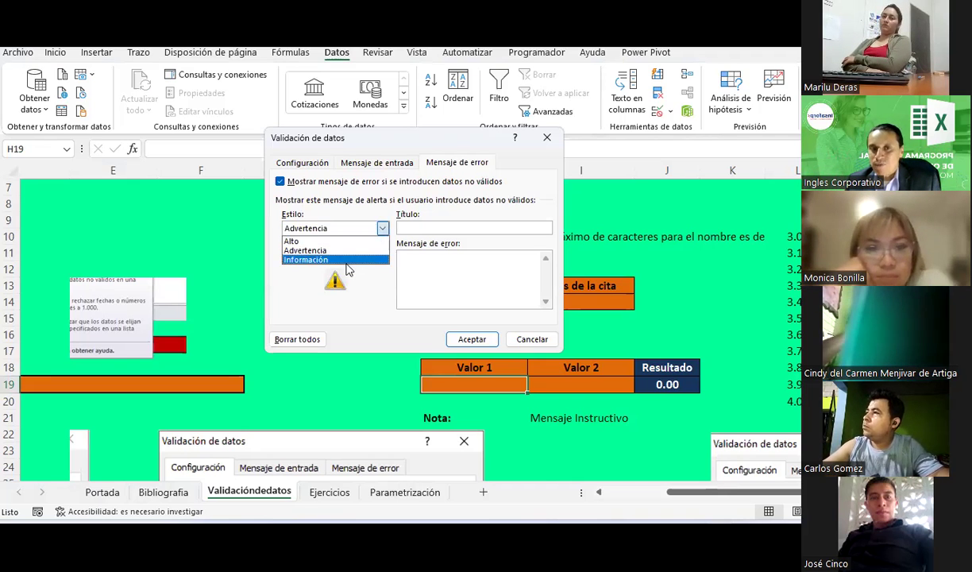
left_click(338, 261)
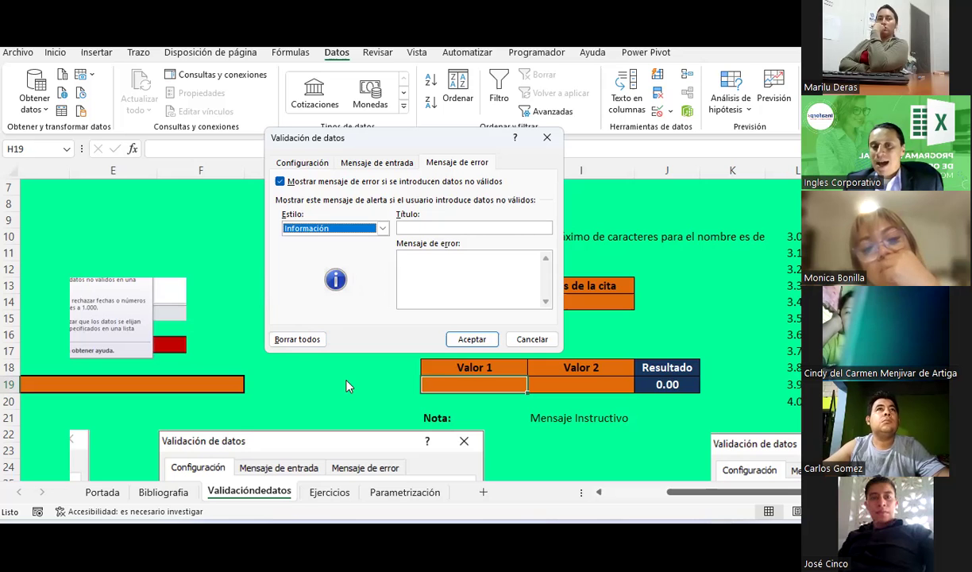
Close the validation dialog with Esc and reselect the Valor 1 cell H19.
key("Escape")
scroll(425, 321, "down", 1)
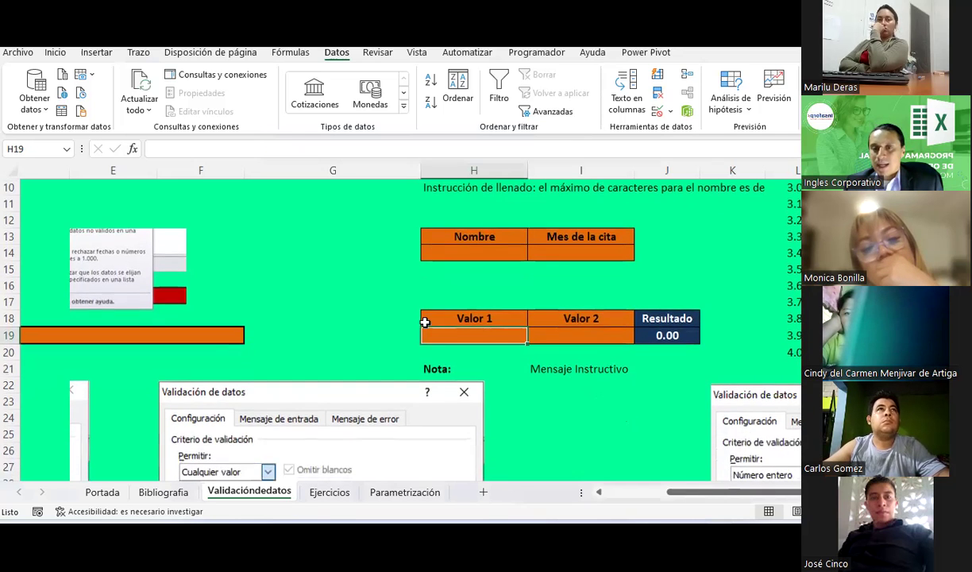
scroll(425, 321, "down", 1)
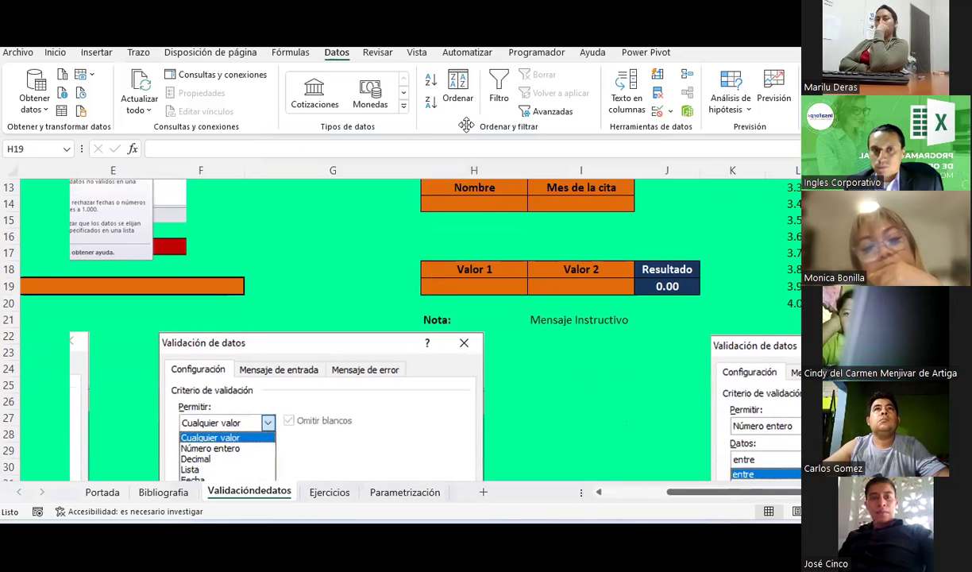
left_click(474, 286)
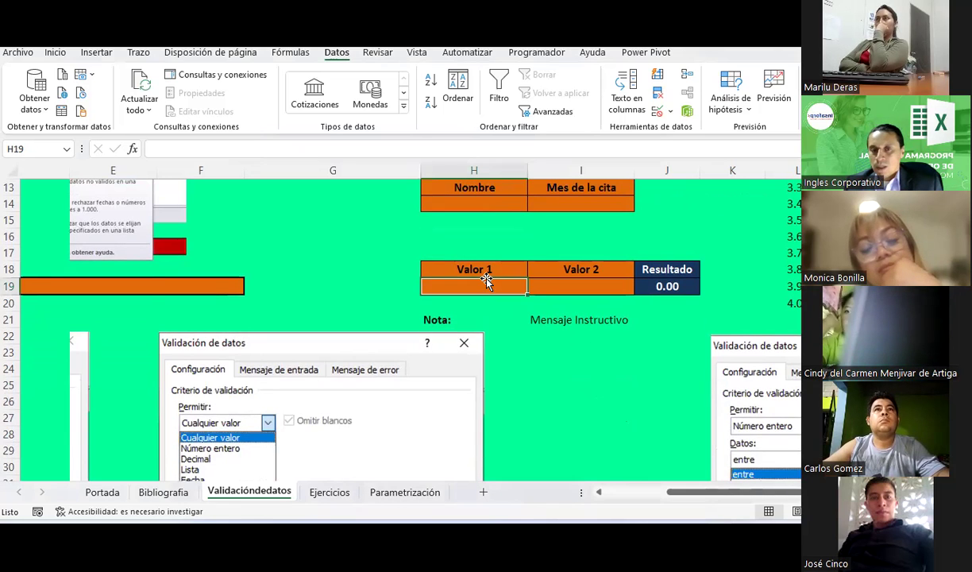
Scroll down and left to the Mensaje de Entrada example and select its picture.
scroll(489, 280, "down", 1)
scroll(487, 281, "down", 1)
scroll(486, 282, "down", 1)
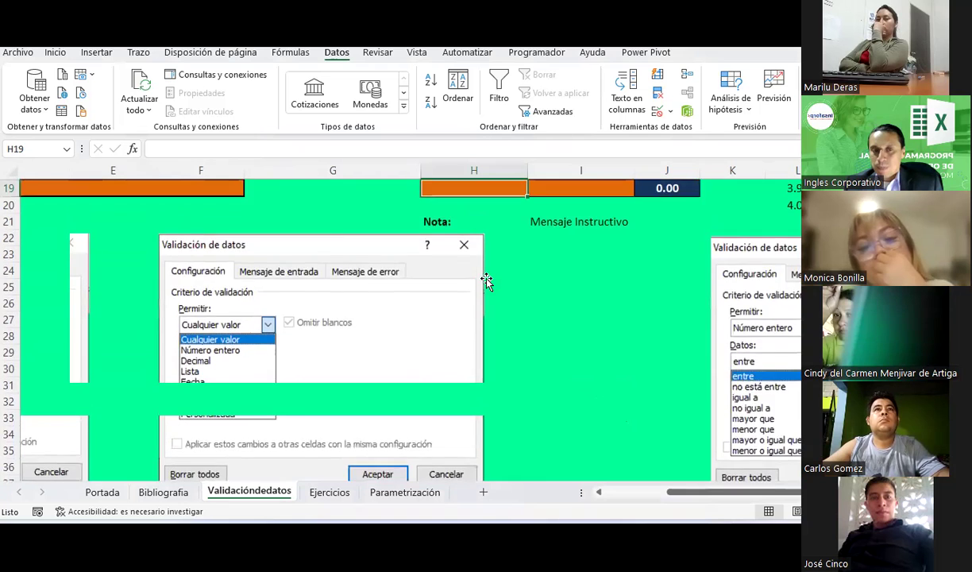
scroll(486, 281, "down", 2)
scroll(522, 345, "down", 1)
scroll(522, 345, "down", 1)
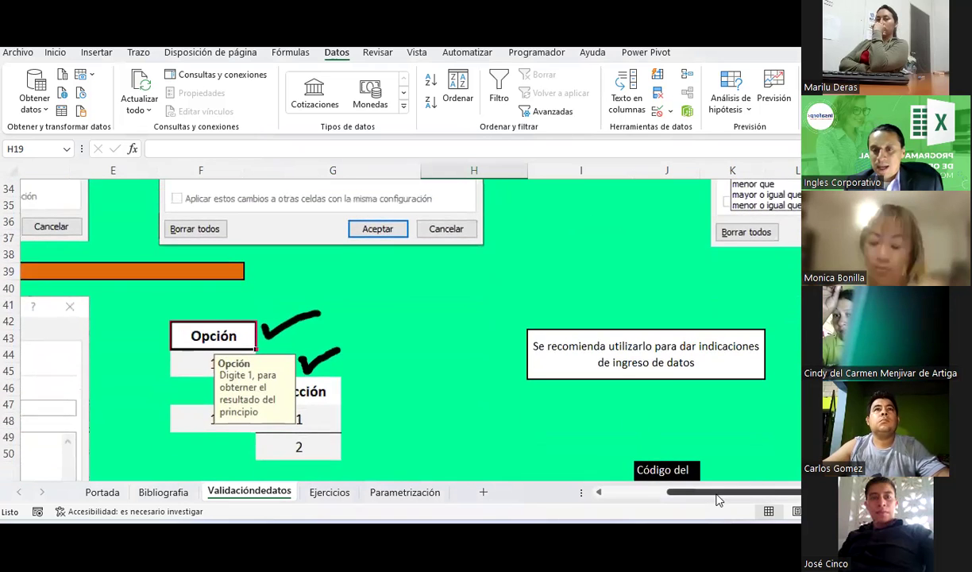
scroll(343, 365, "left", 2)
scroll(342, 365, "left", 1)
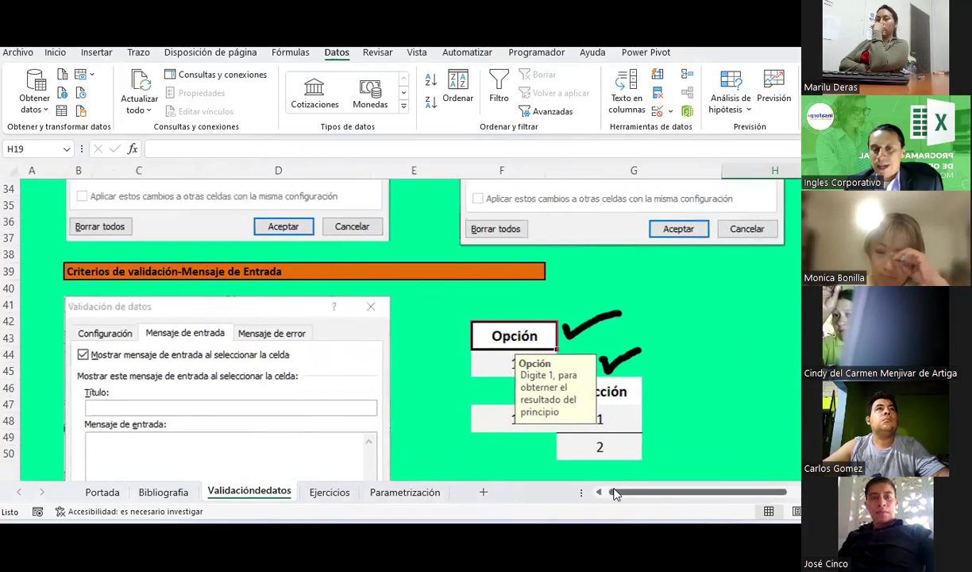
scroll(512, 413, "down", 1)
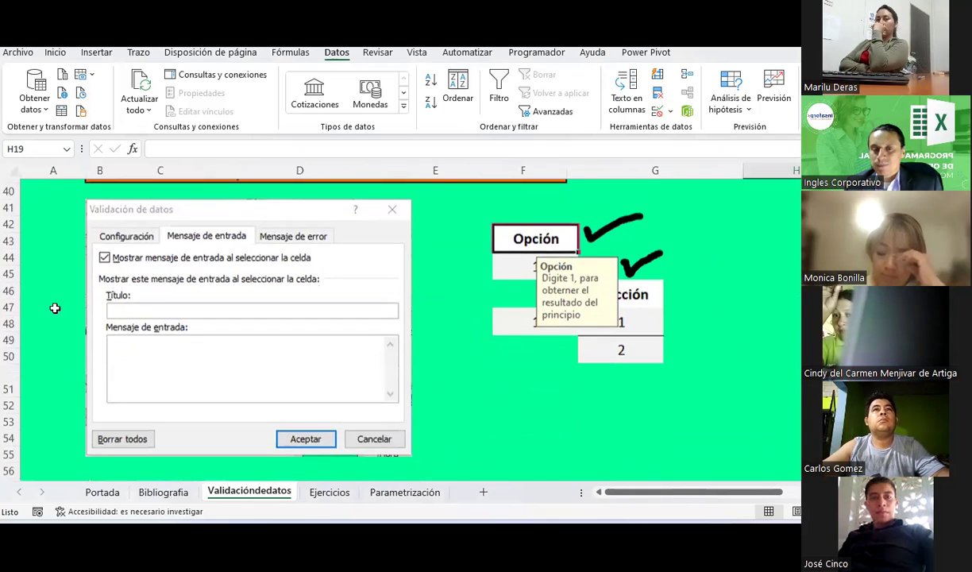
scroll(559, 334, "down", 1)
left_click(545, 235)
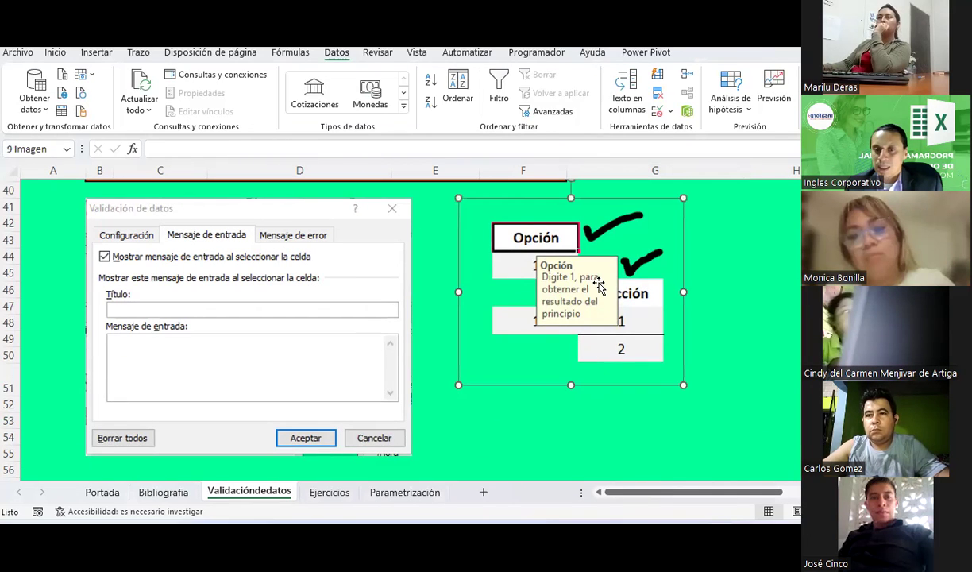
Scroll to the 'Criterios de validación-Mensaje de Error' section showing the Detener alert example.
left_click_drag(688, 498, 717, 499)
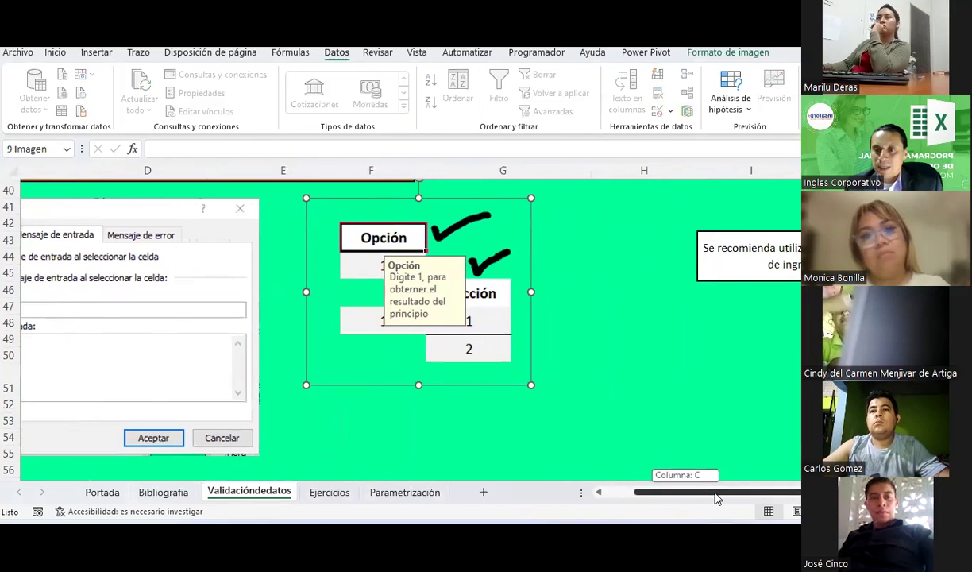
scroll(569, 303, "down", 2)
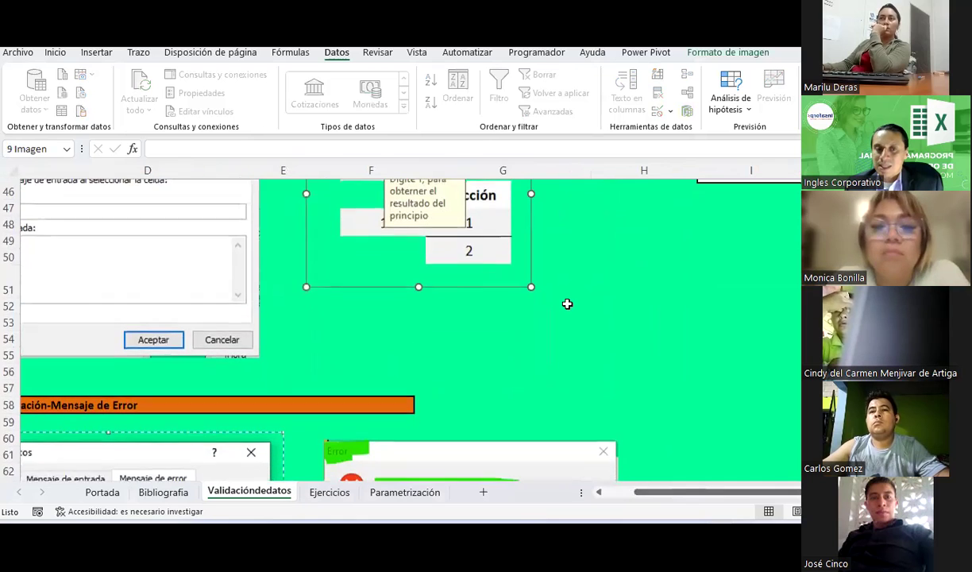
scroll(569, 304, "down", 2)
scroll(588, 358, "down", 2)
left_click_drag(715, 492, 686, 492)
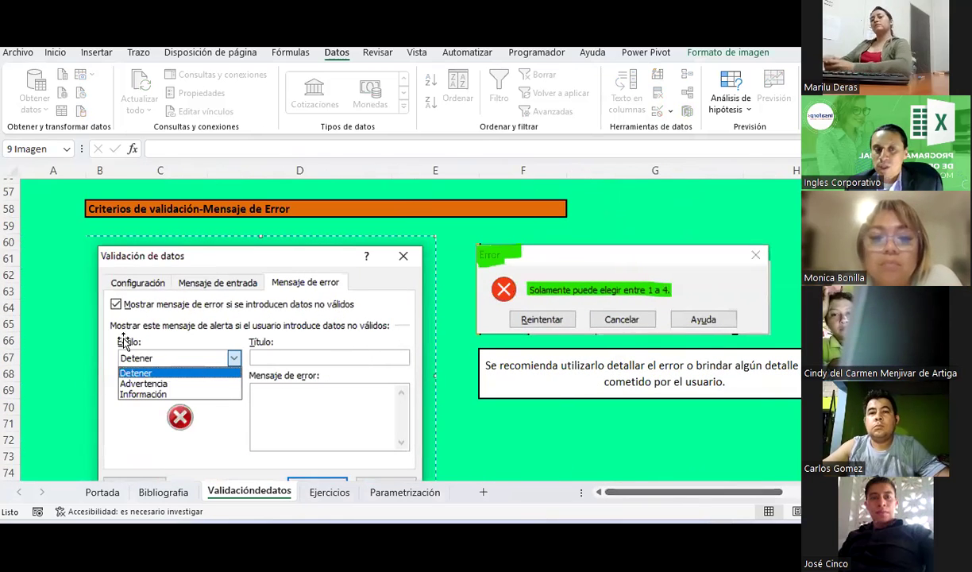
scroll(144, 326, "down", 1)
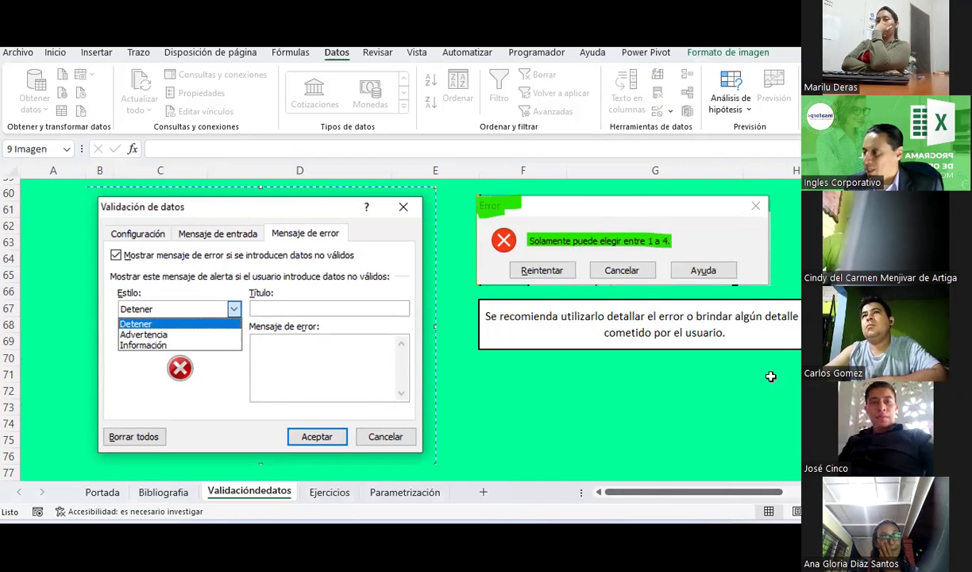
Scroll back to the Valor 1 / Valor 2 table and review the headers and the J19 Resultado formula.
scroll(768, 350, "up", 2)
scroll(768, 349, "up", 10)
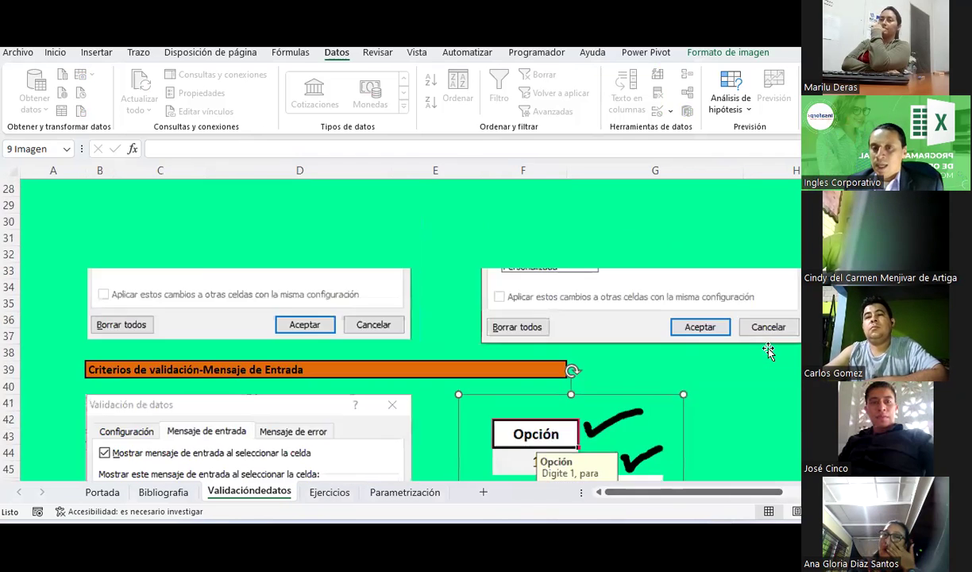
scroll(769, 350, "up", 2)
scroll(768, 350, "up", 5)
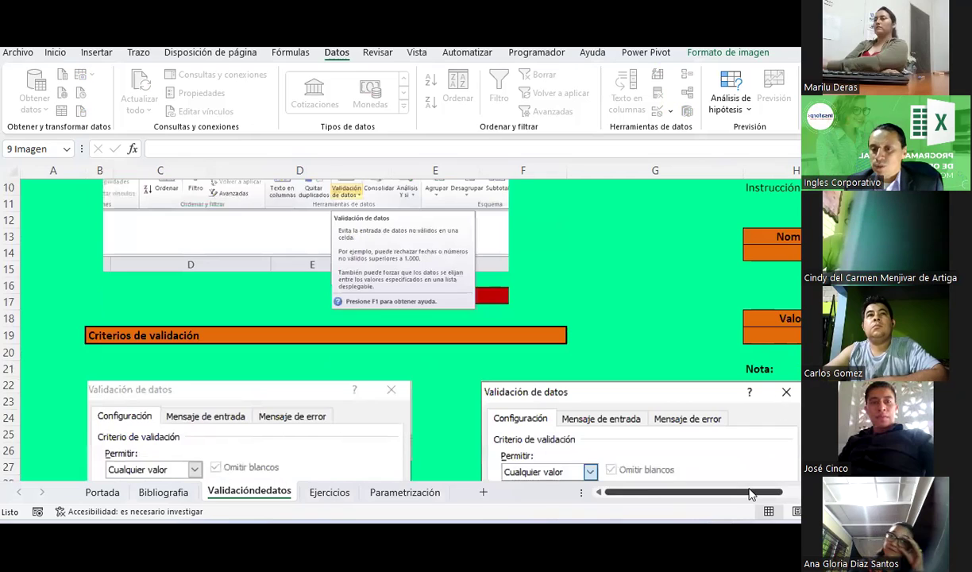
left_click_drag(749, 493, 790, 493)
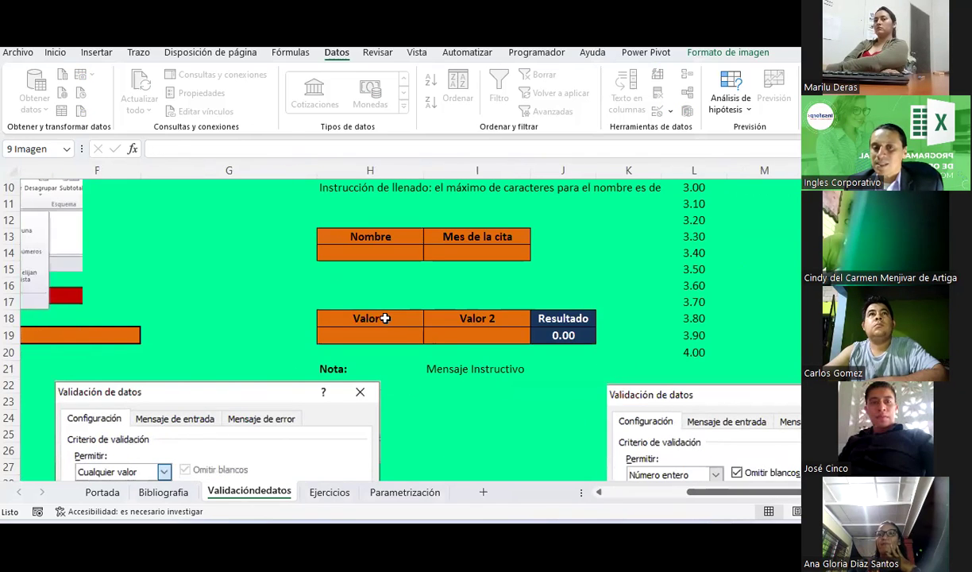
left_click(385, 318)
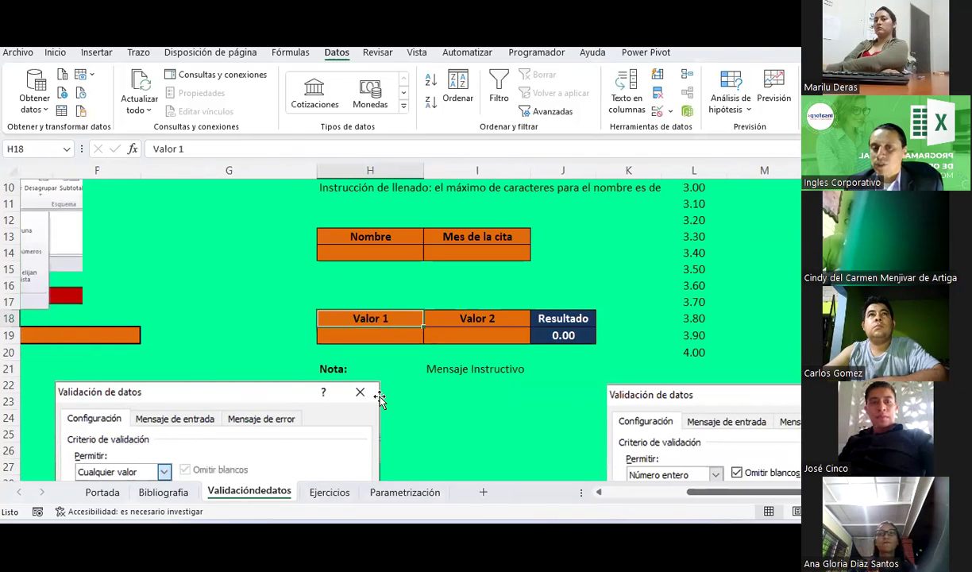
left_click(492, 320)
left_click(545, 340)
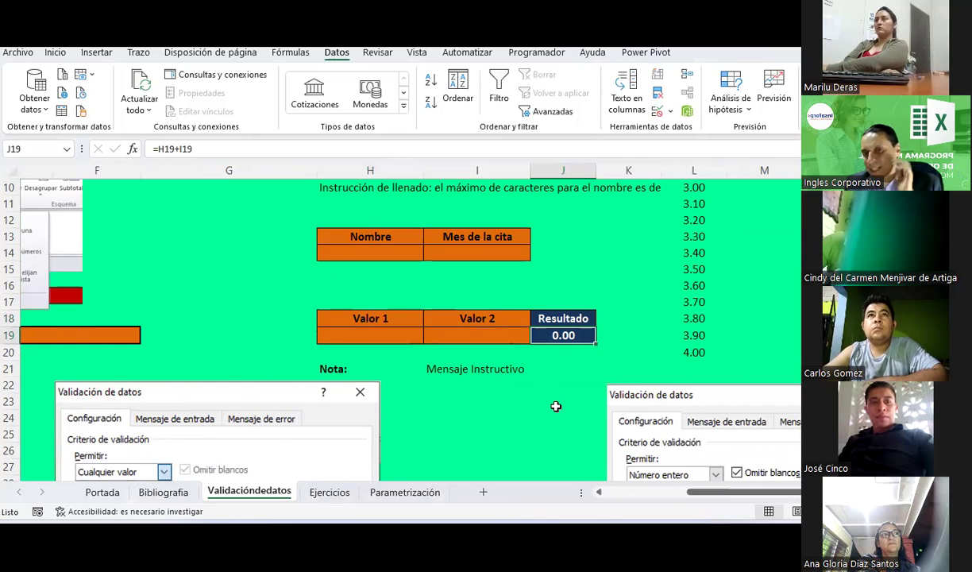
Select the two input cells H19:I19 after rechecking the J19 formula.
left_click(402, 336)
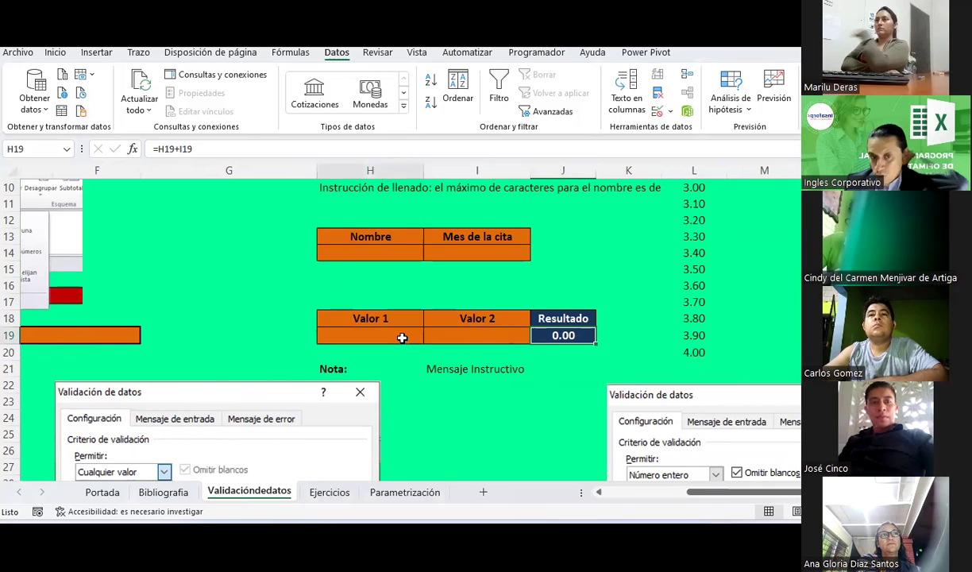
left_click(460, 329)
left_click(394, 332)
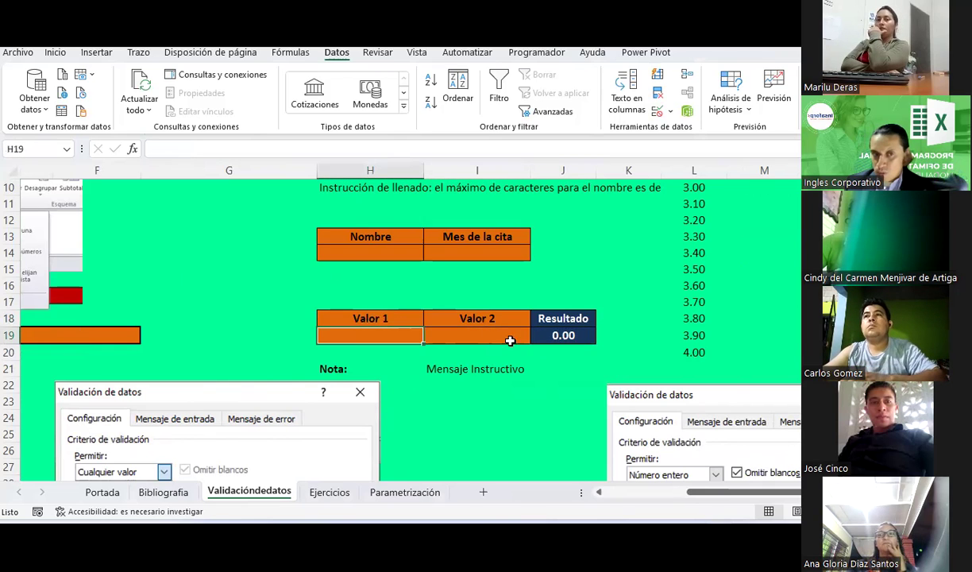
left_click(561, 337)
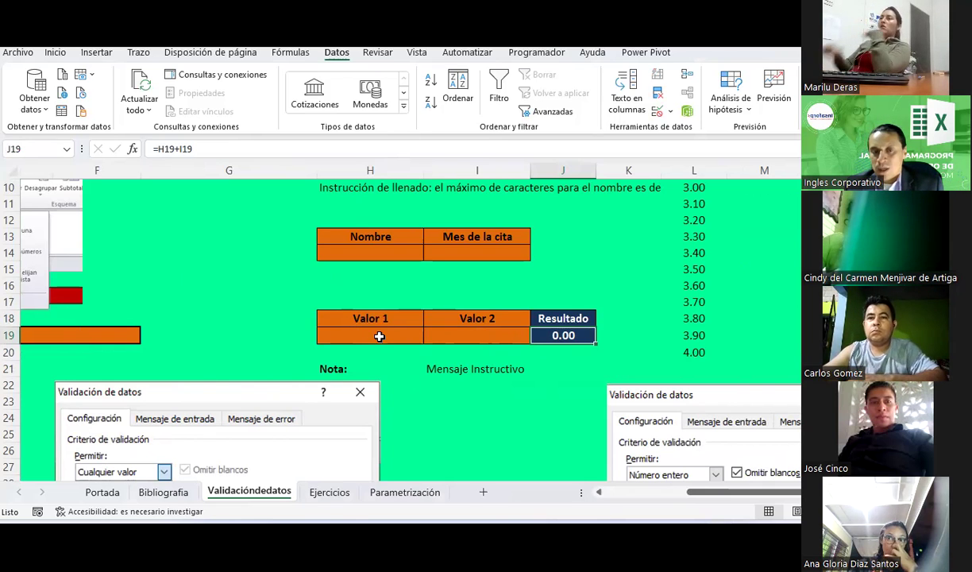
left_click_drag(379, 337, 456, 333)
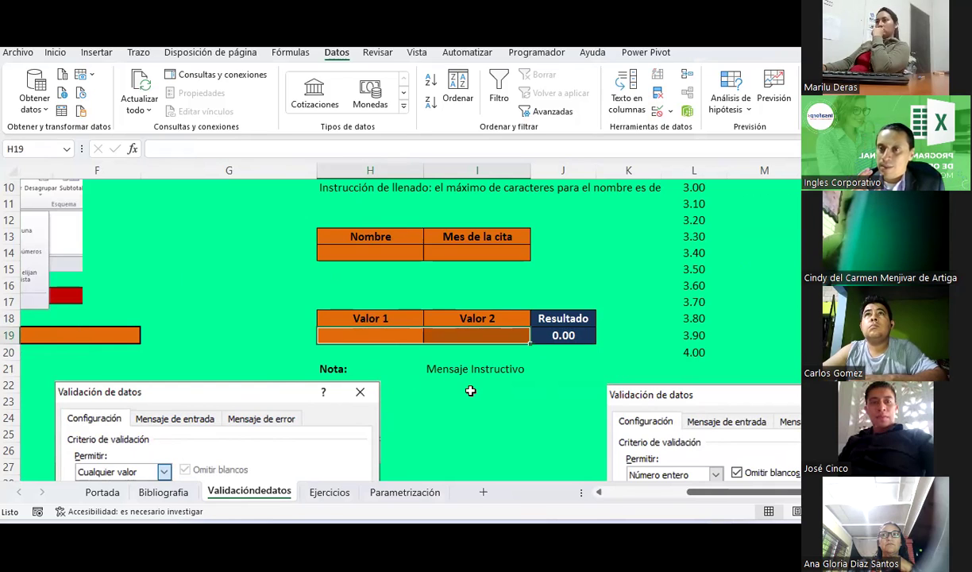
Open Validación de datos for H19:I19 on its Configuración criteria page.
left_click(671, 112)
left_click(691, 131)
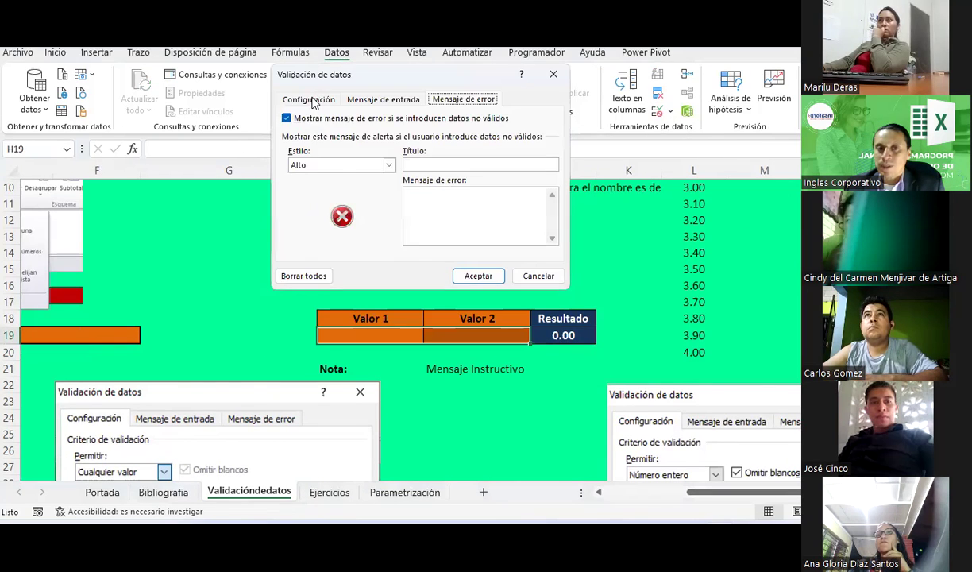
left_click(309, 100)
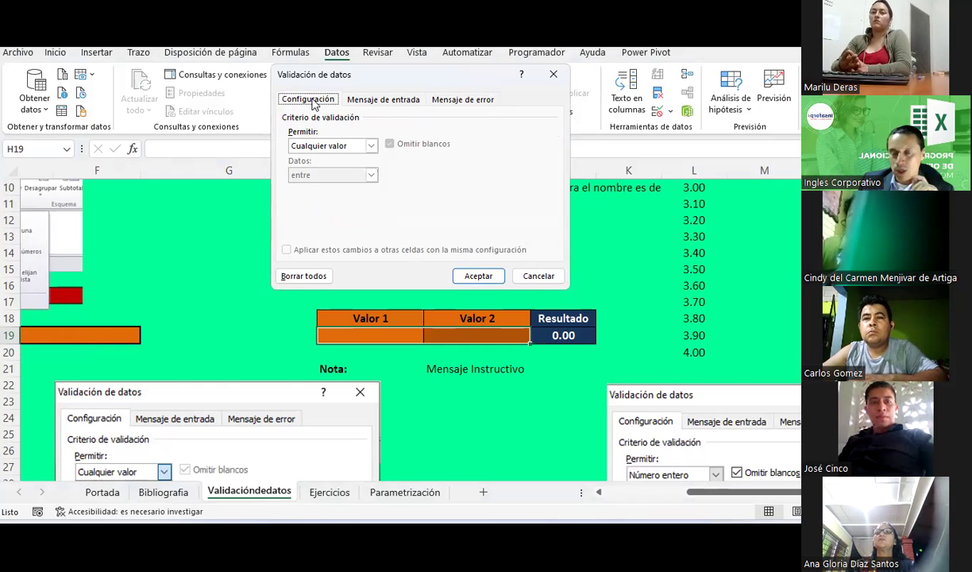
Allow only Número entero values with the Datos comparison set to entre.
left_click(371, 146)
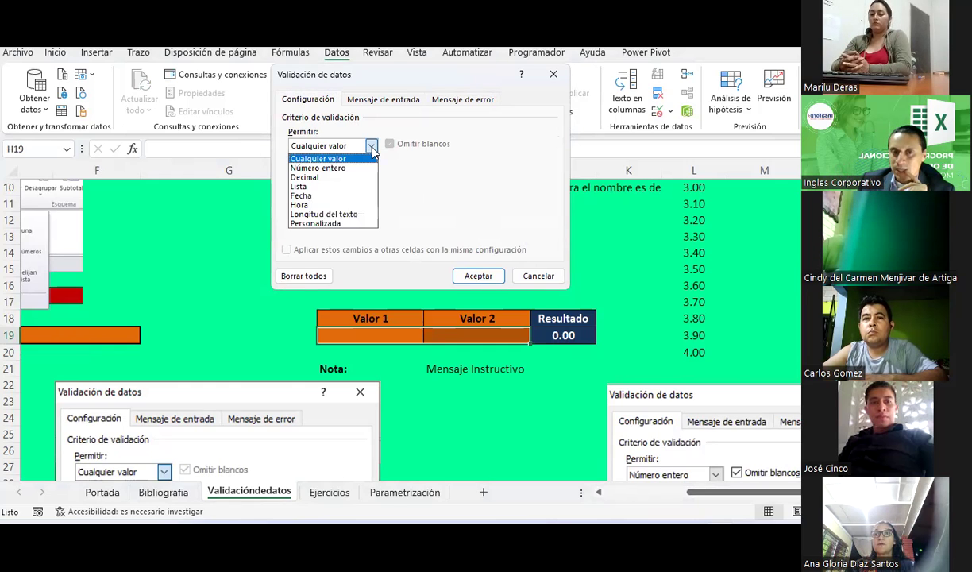
left_click(354, 167)
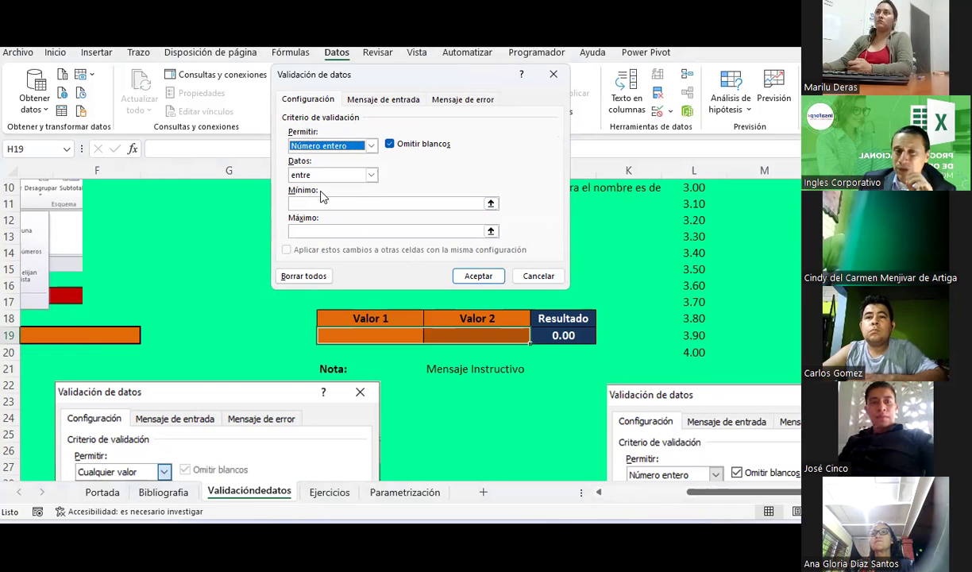
left_click(371, 175)
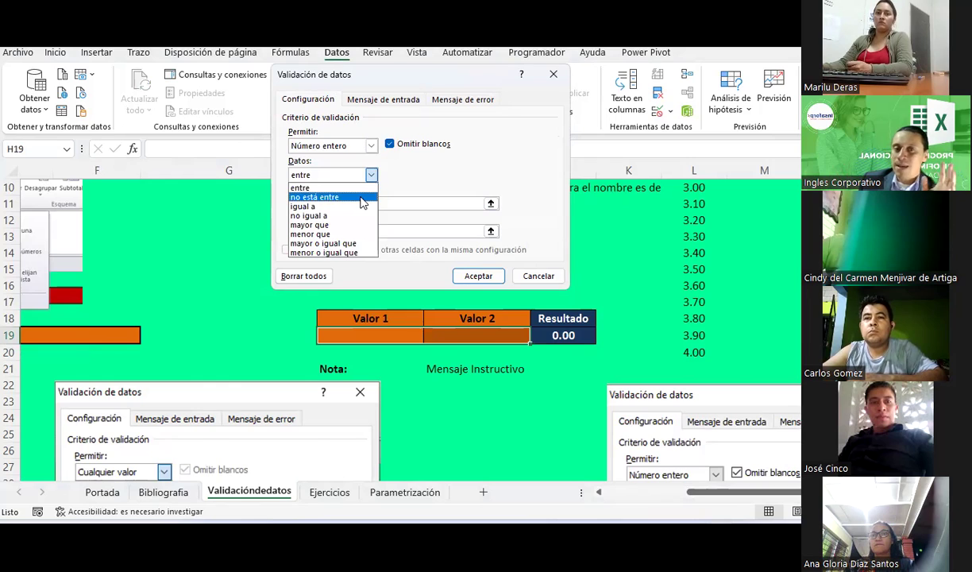
left_click(332, 187)
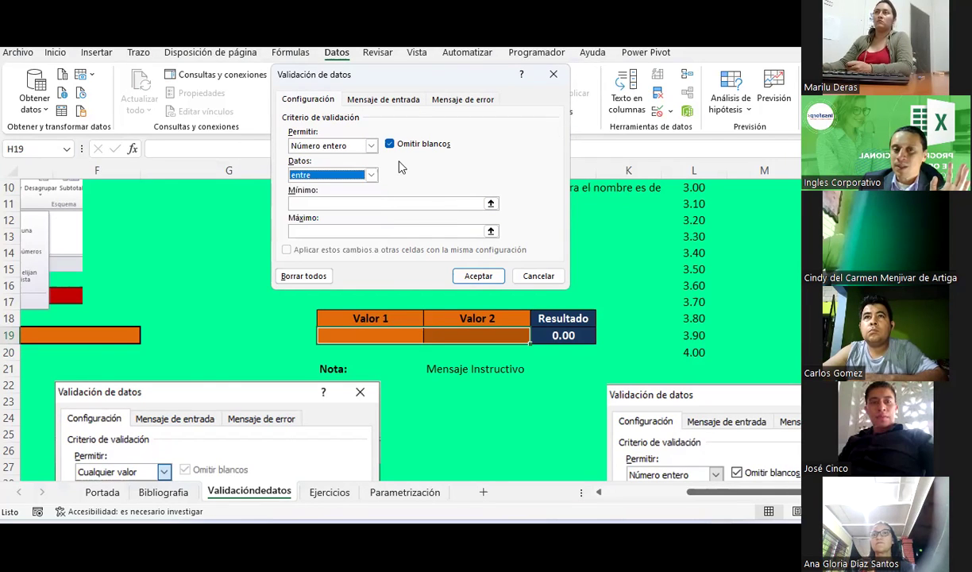
left_click(317, 204)
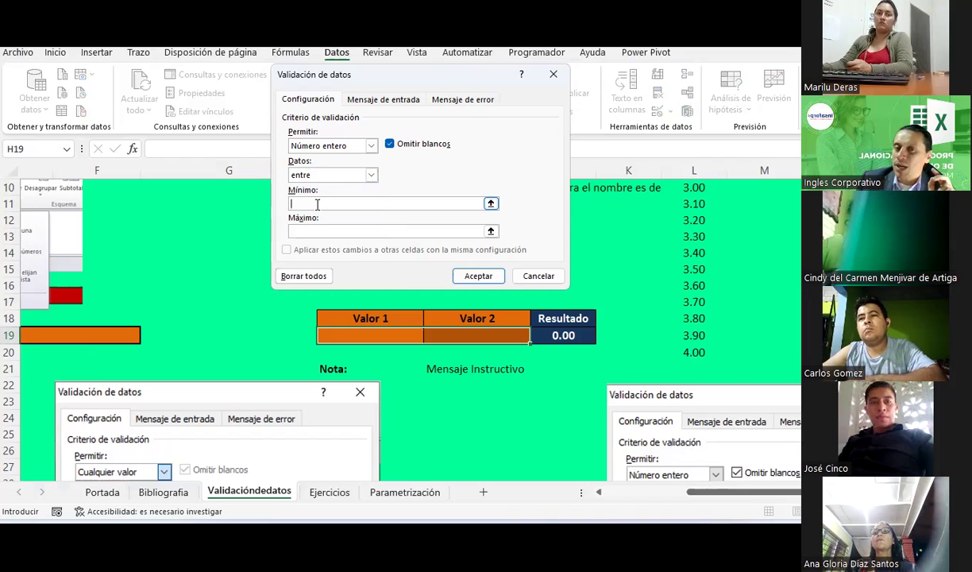
Set the whole-number range to Mínimo 1 and Máximo 4, then move to the input message settings.
left_click(491, 203)
left_click(692, 253)
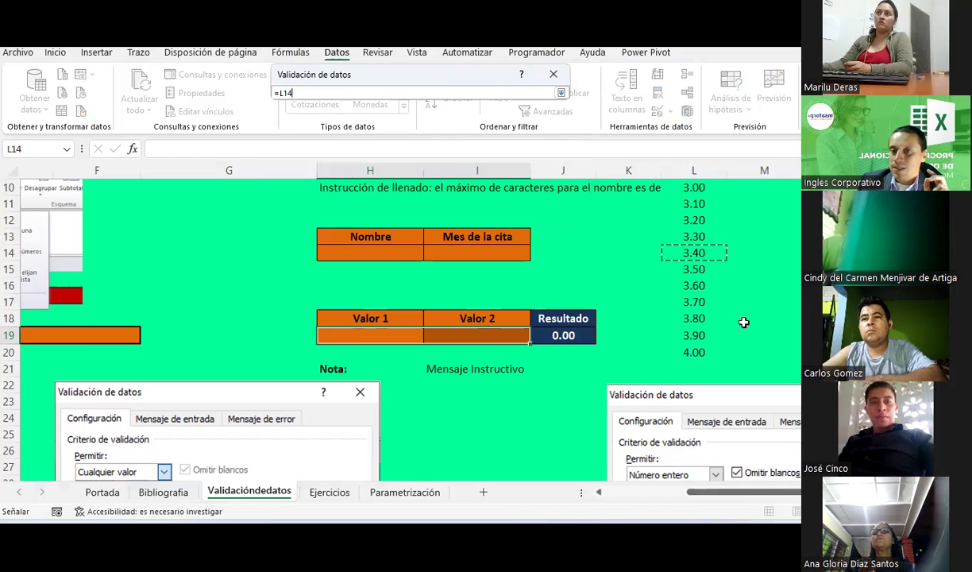
left_click(561, 93)
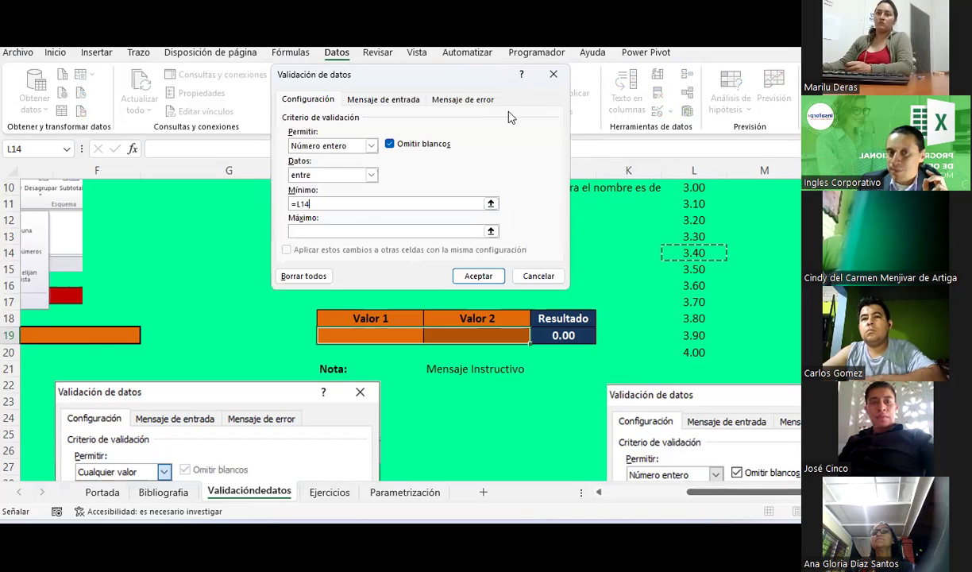
left_click(330, 203)
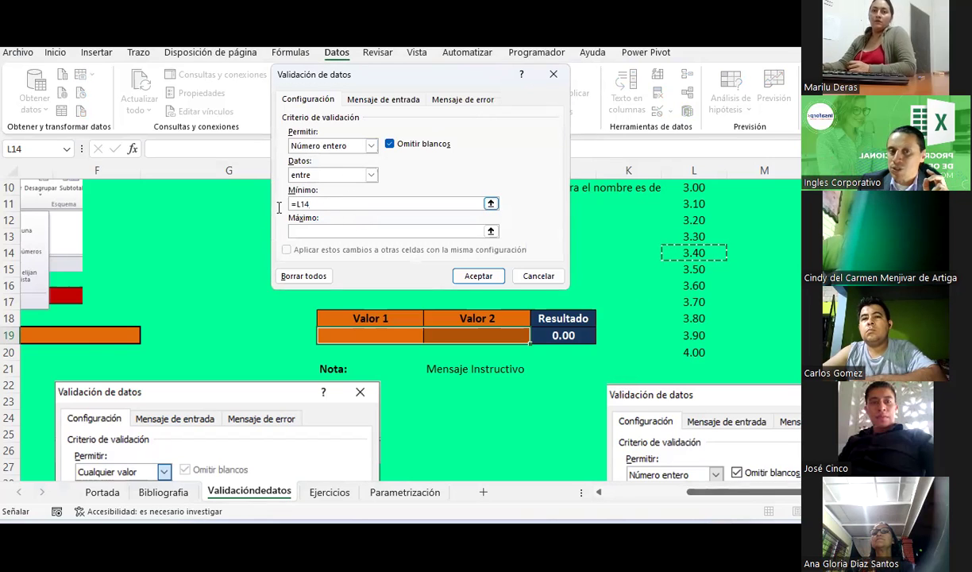
key("BackSpace")
key("BackSpace")
type("1")
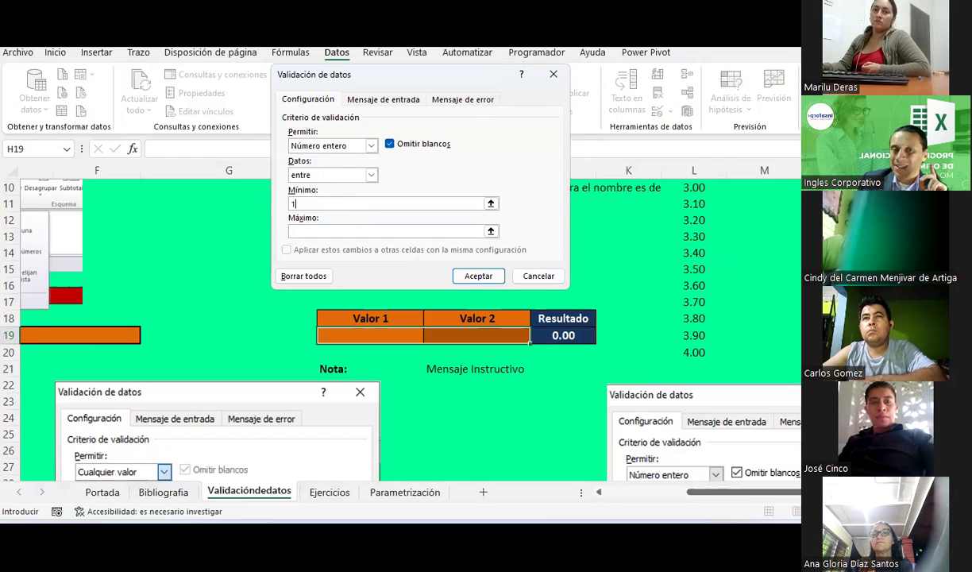
left_click(386, 231)
type("4")
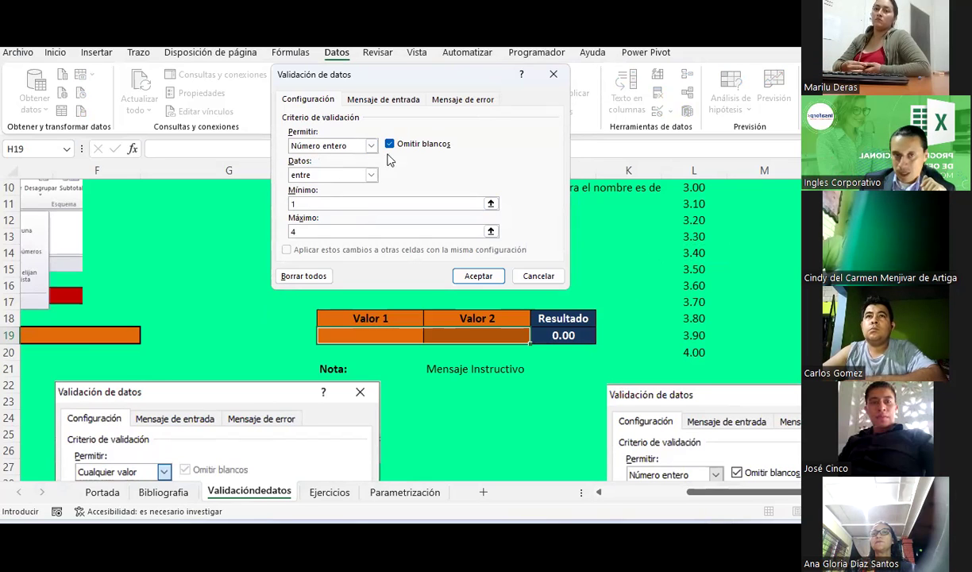
left_click(406, 103)
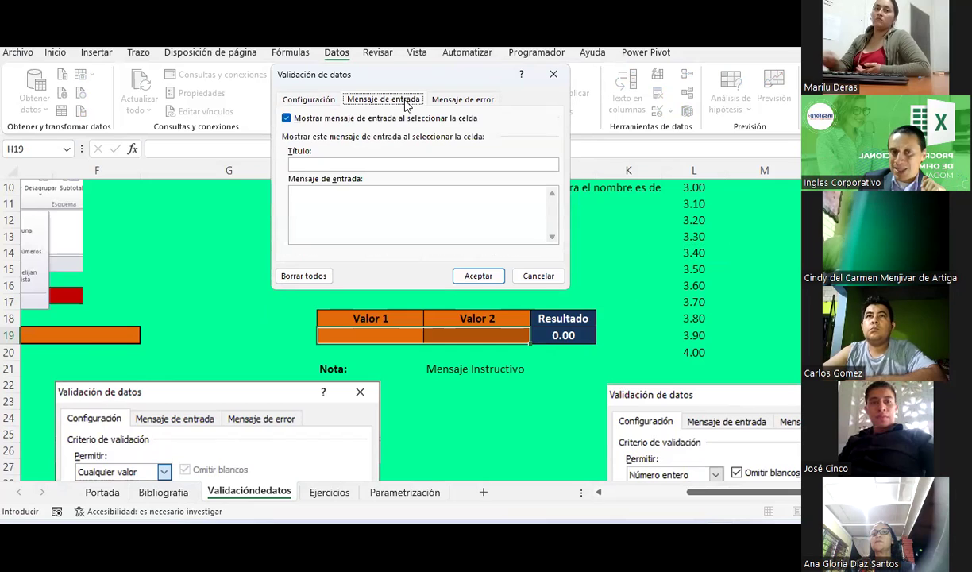
left_click(399, 161)
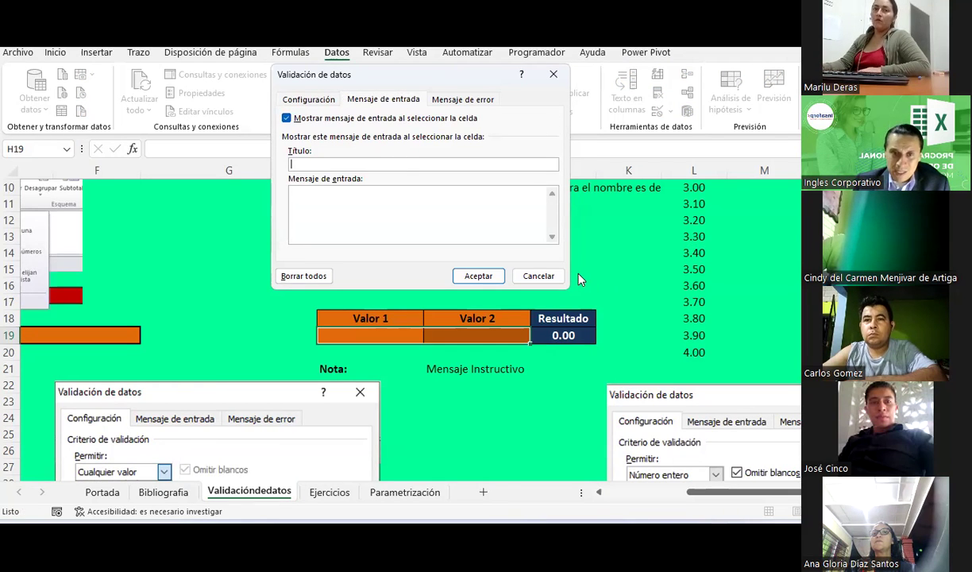
Title the input message 'Instrucción de llenado' with text 'Por favor ingresar solo valores enteros entre 1 y 4.'.
type("Ins")
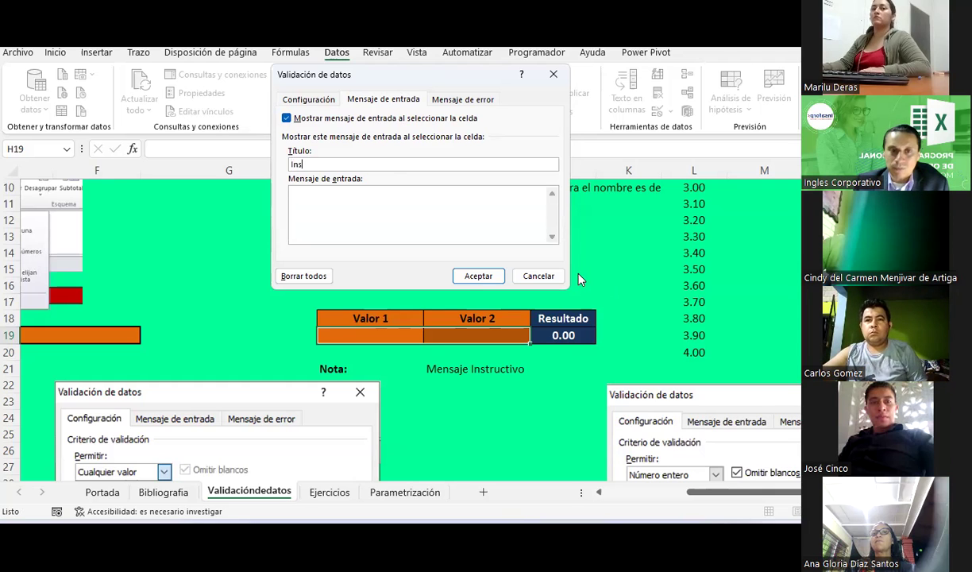
type("truccip")
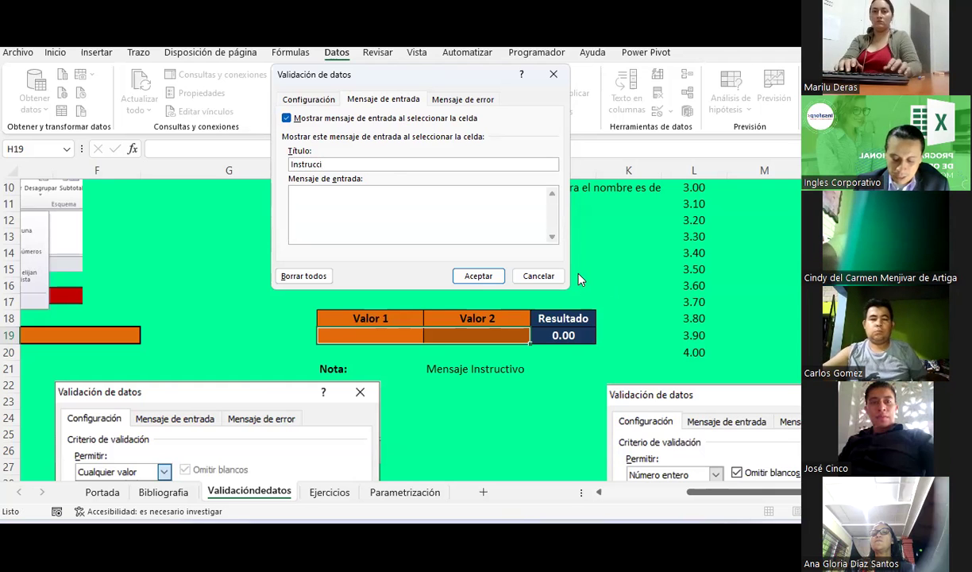
key("BackSpace")
type("ón de llenado")
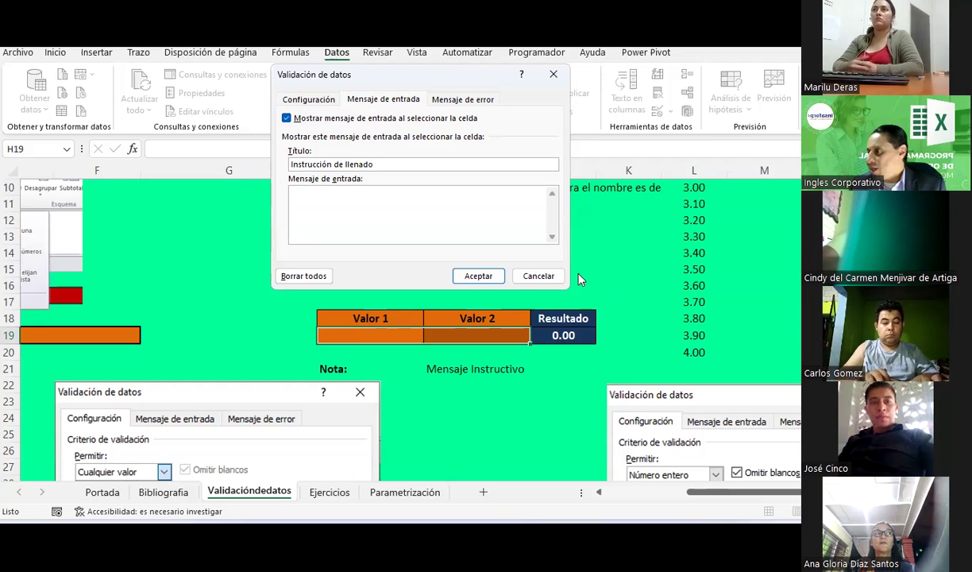
key("Tab")
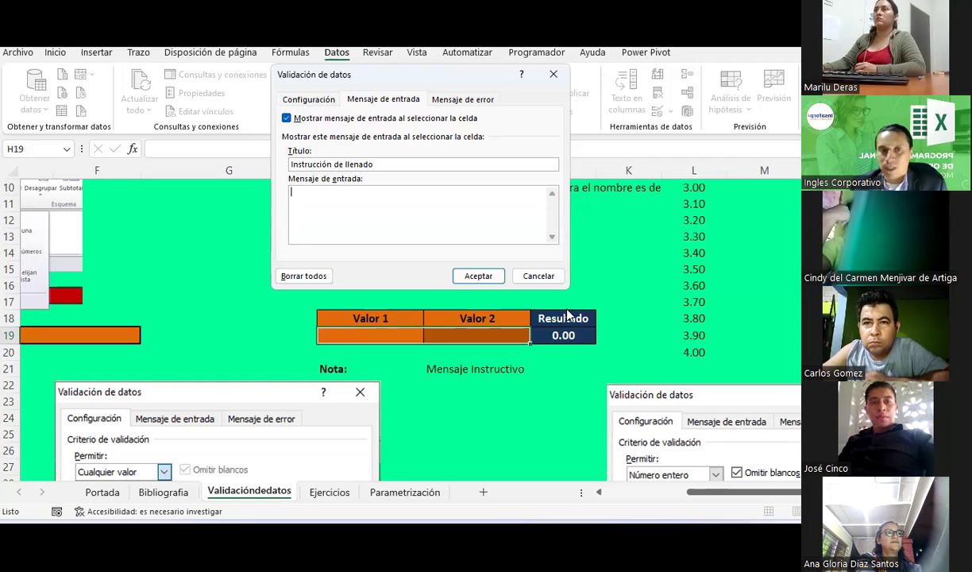
type("Pos")
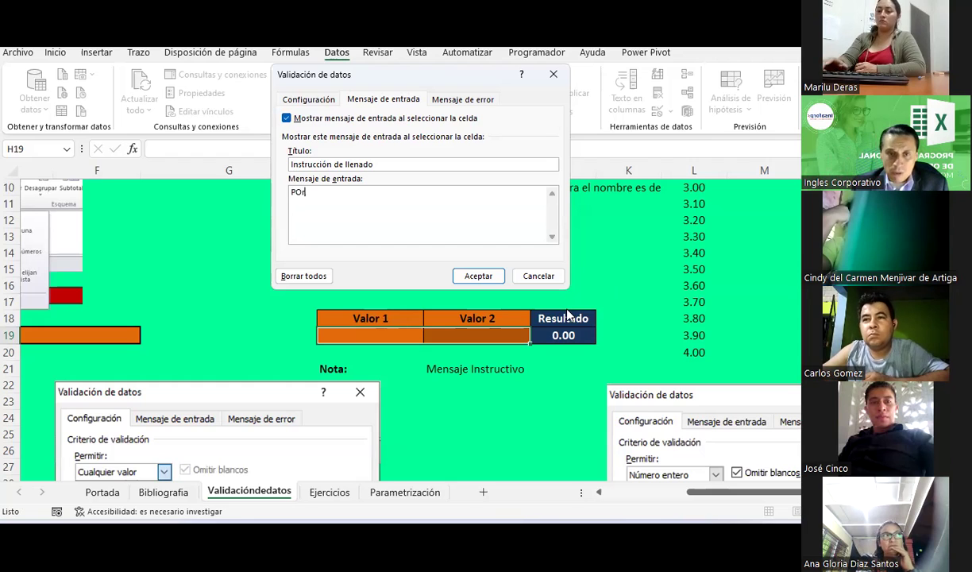
key("BackSpace")
key("BackSpace")
type("or favor")
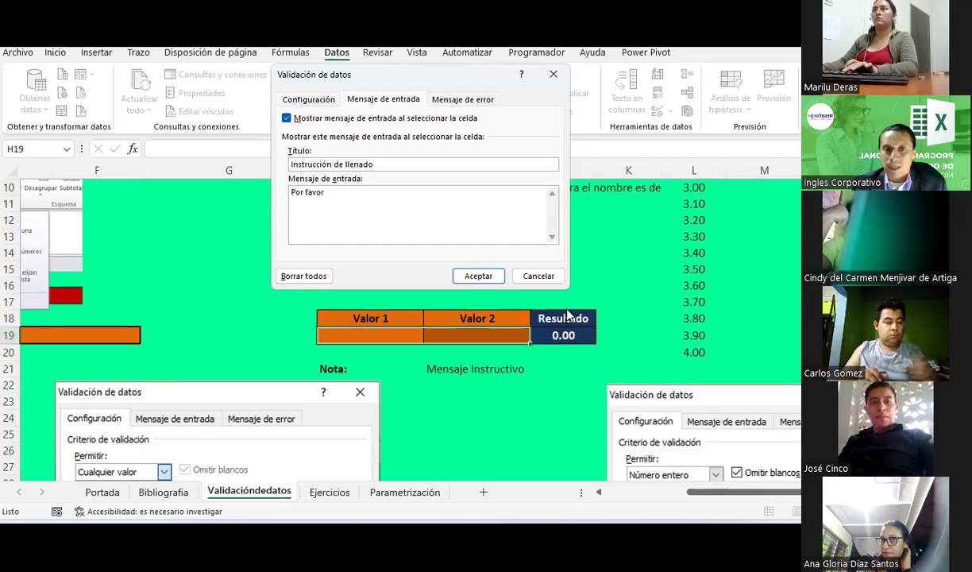
type("ingresar solo valores ent")
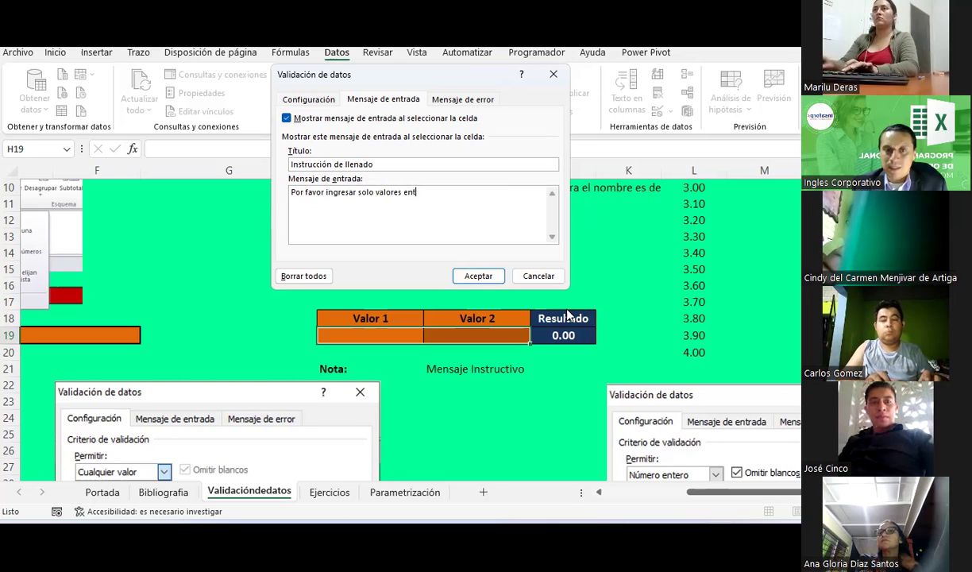
type("re 1 y 4.")
key("BackSpace")
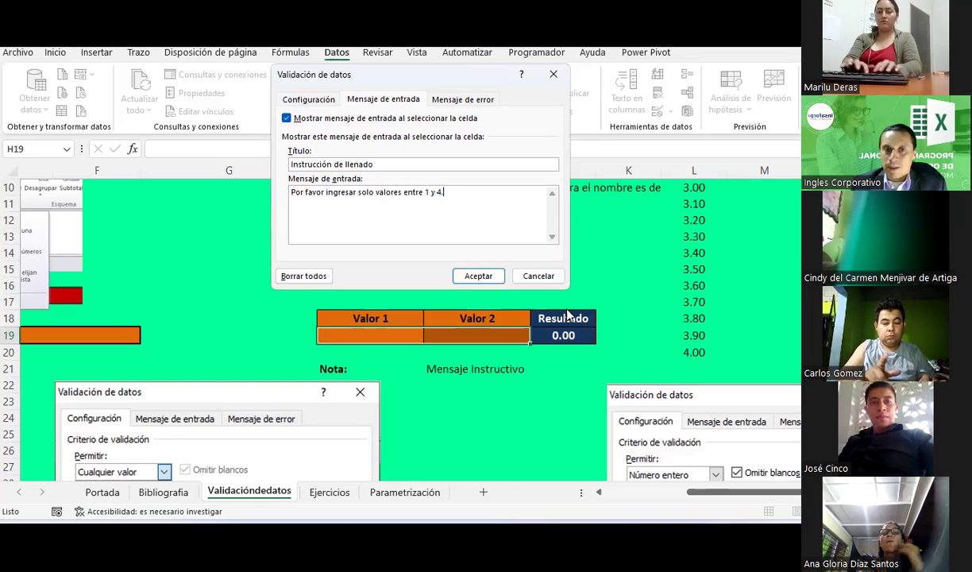
type("eros ent")
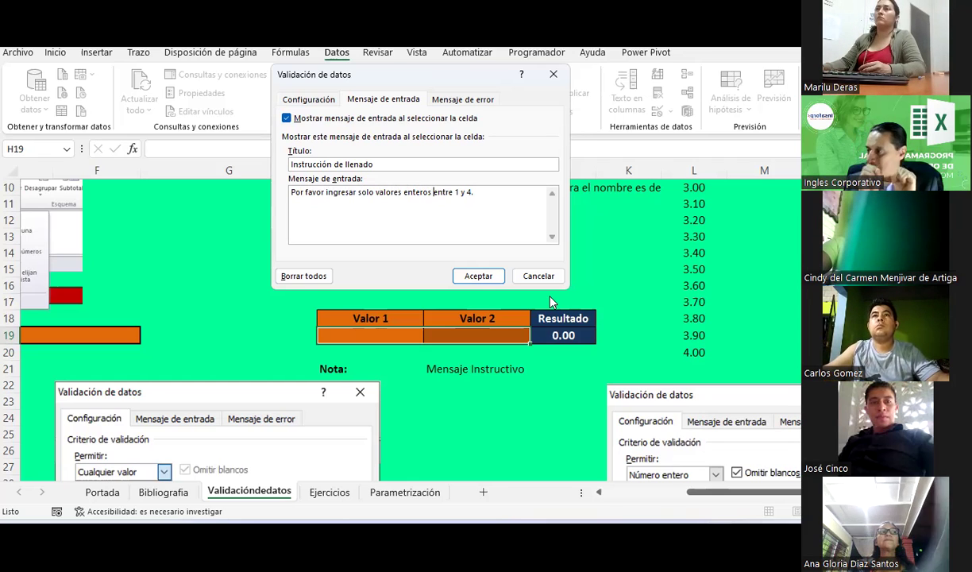
Title the error alert 'Error' with a message to follow the fill-in instructions or contact support.
left_click(464, 99)
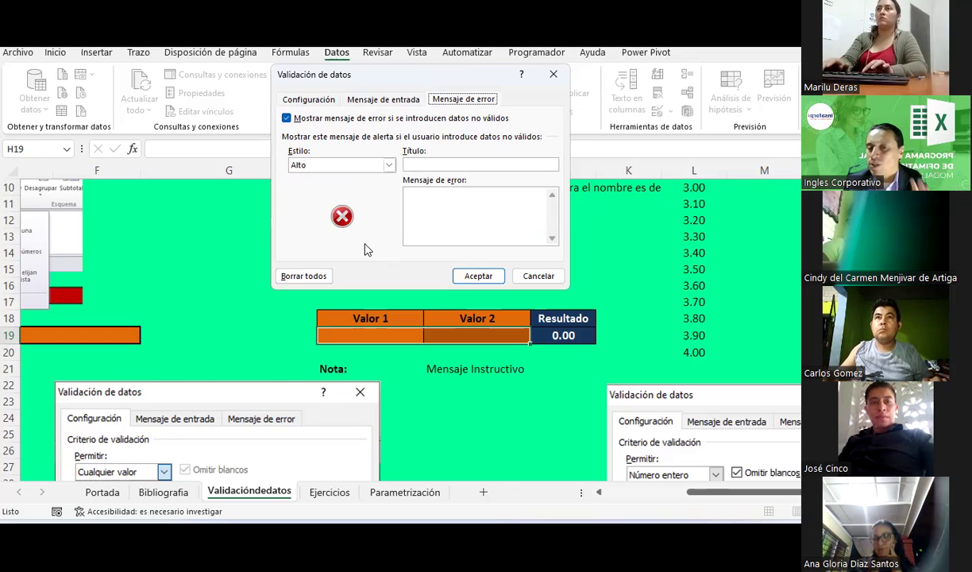
left_click(436, 165)
type("Err")
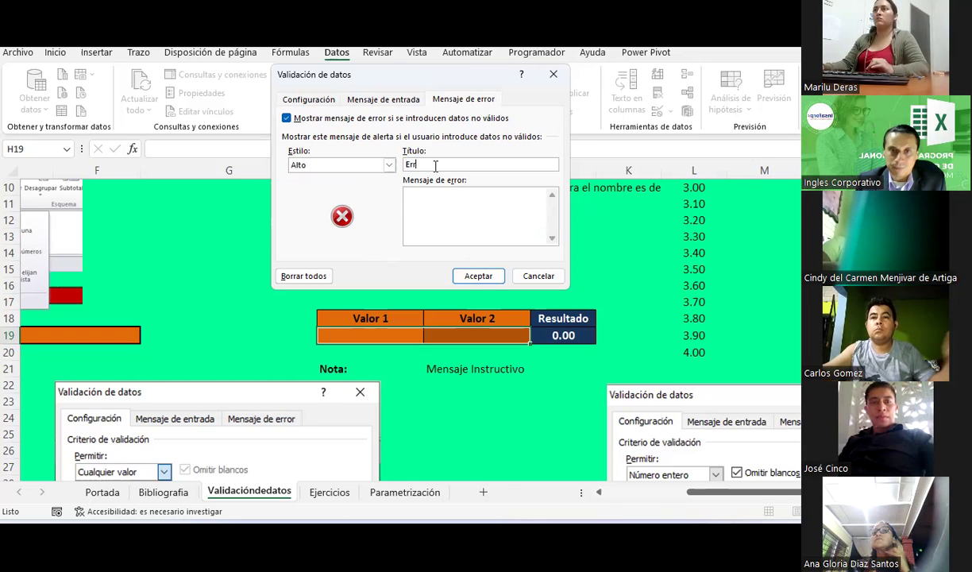
type("or")
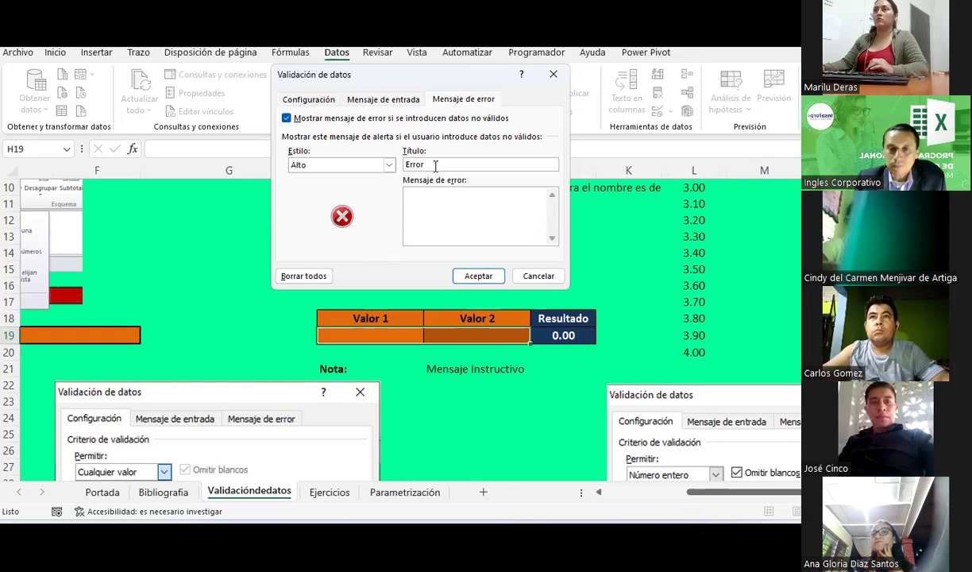
left_click(431, 197)
type("Por favor seguir las")
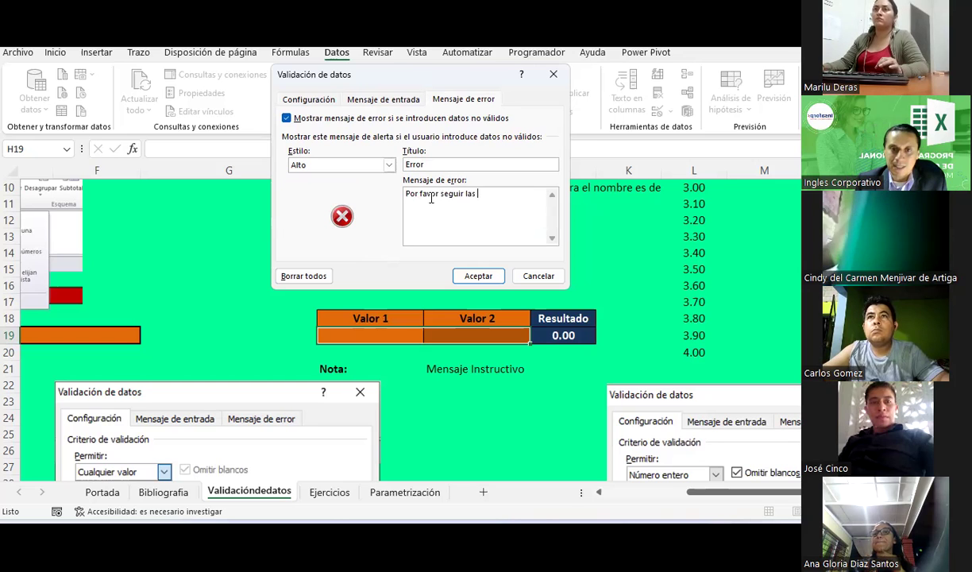
type("s instrucciones de lle")
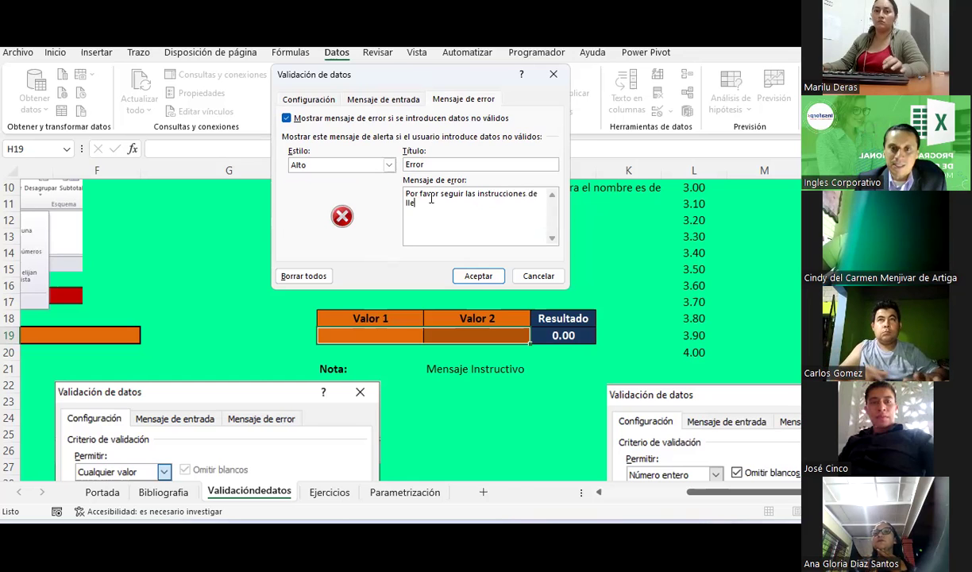
type("nado. EN ca")
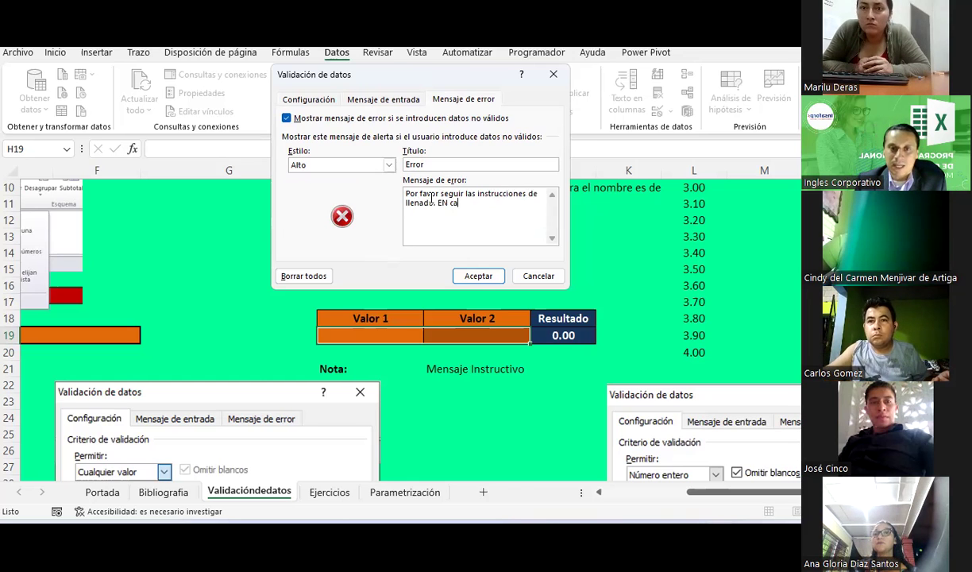
key("BackSpace")
key("BackSpace")
key("BackSpace")
type("n caso d")
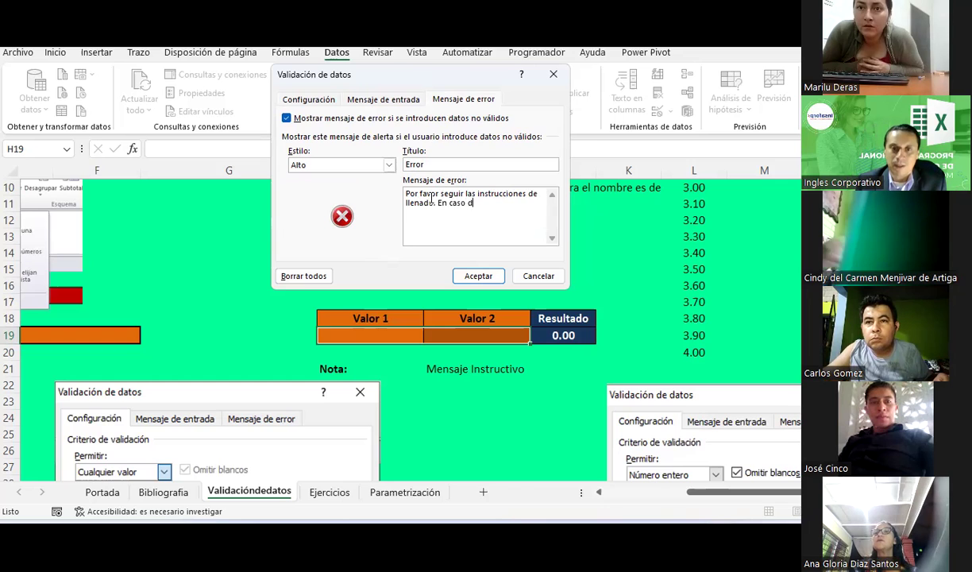
type("e ayuda, co")
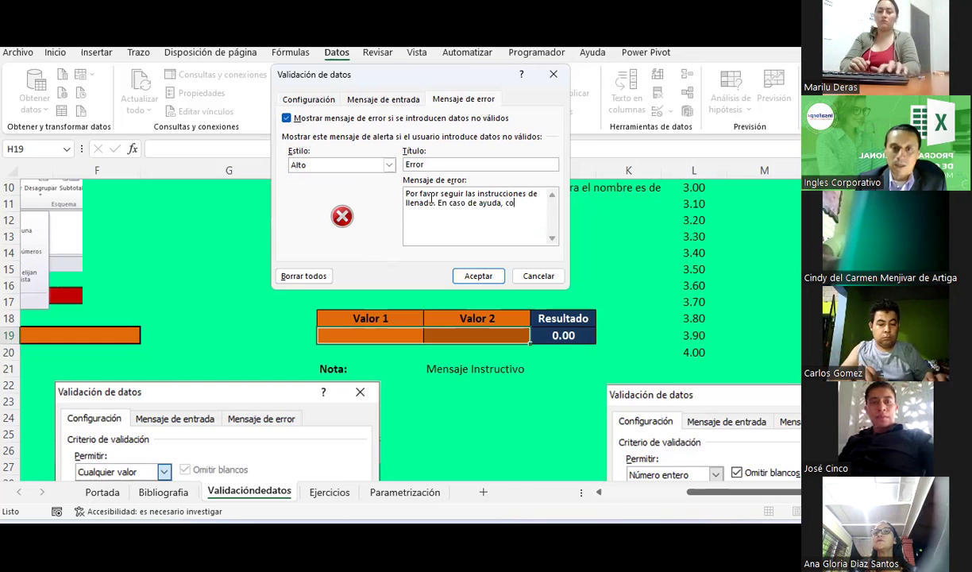
type("municarse con soporte.")
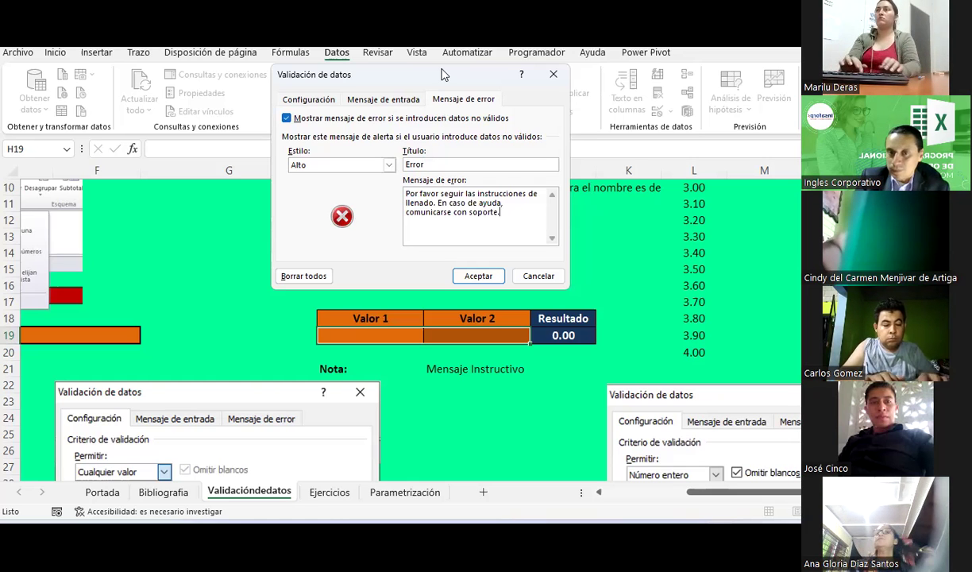
Apply the validation and check that H19 and I19 show the input message.
left_click(478, 276)
scroll(579, 236, "down", 2)
scroll(578, 236, "down", 1)
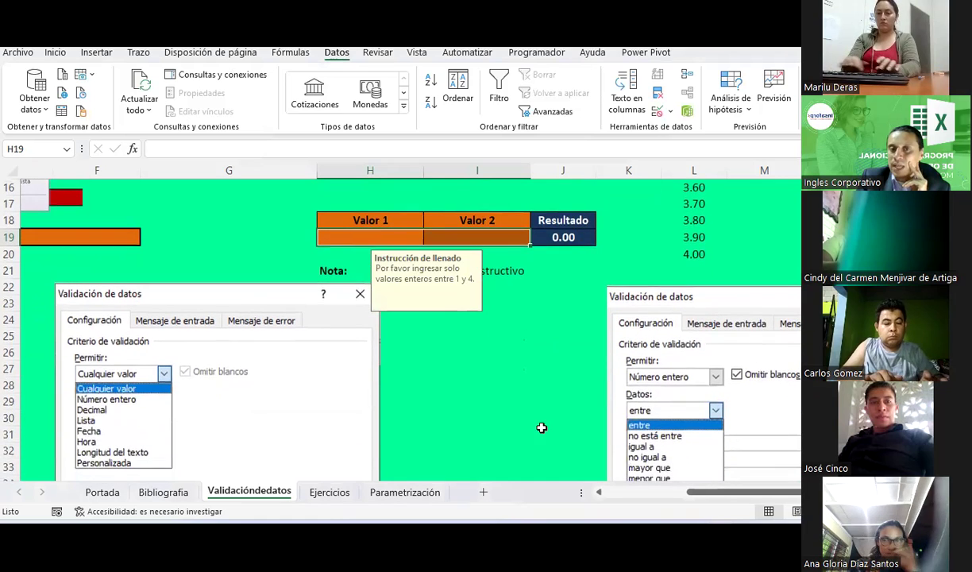
left_click(501, 371)
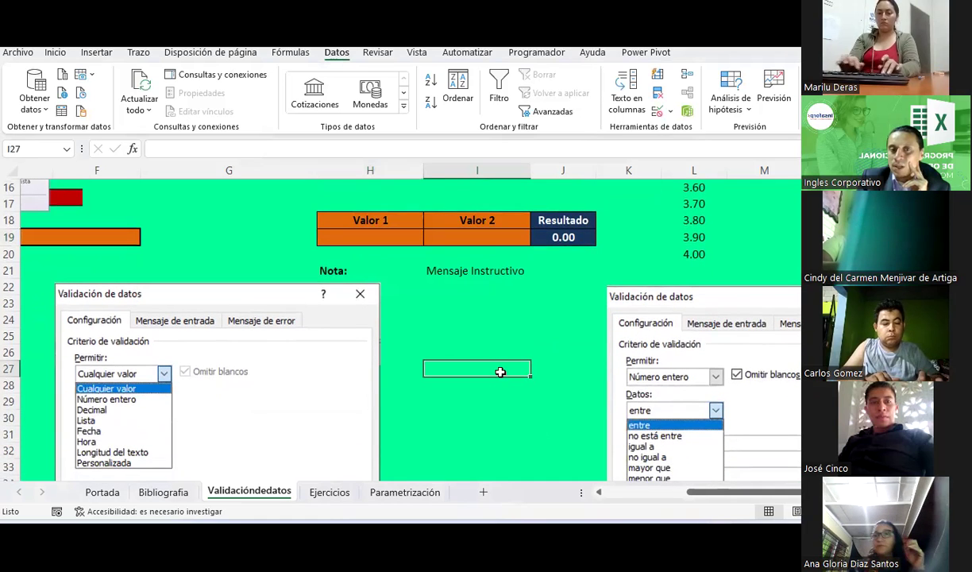
left_click(405, 238)
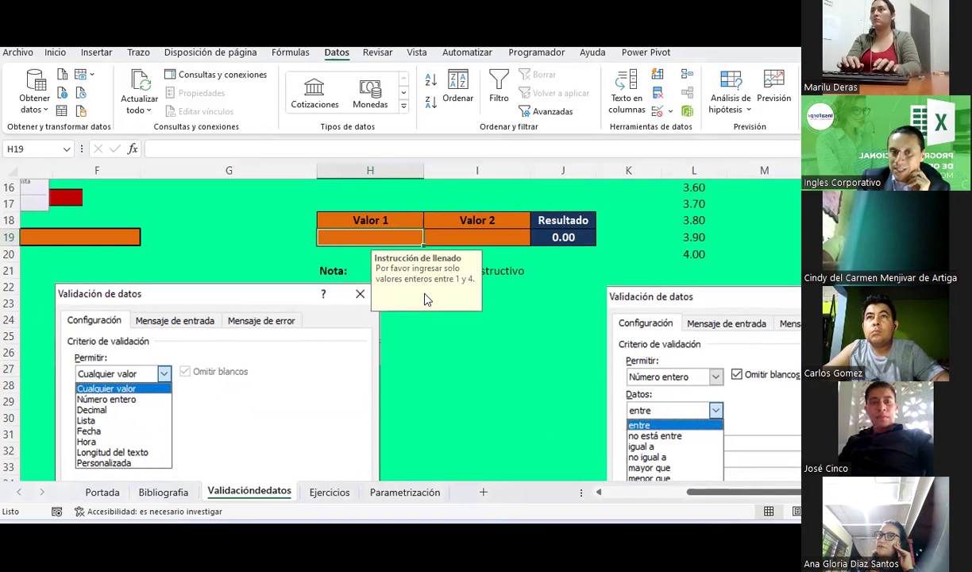
left_click(476, 236)
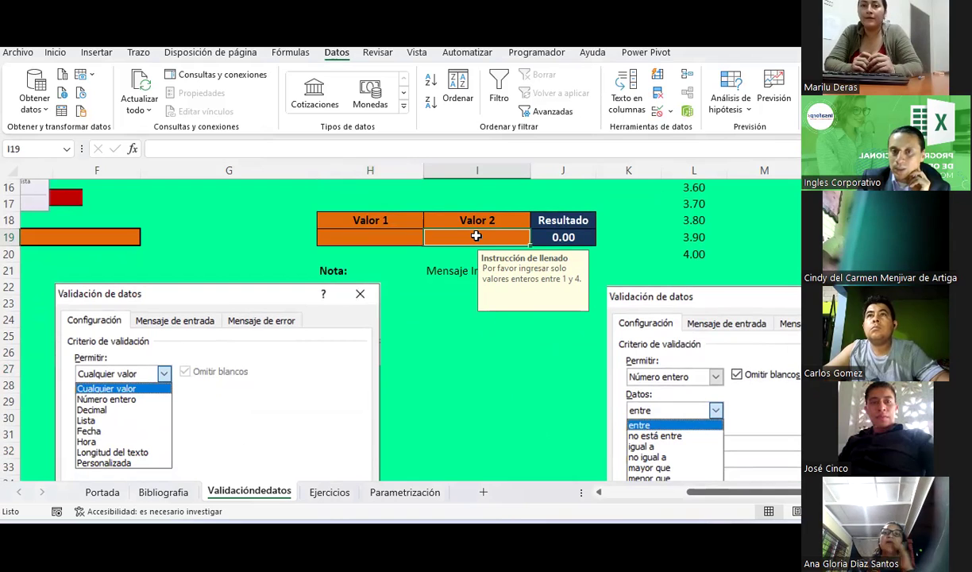
Enter the valid test values 1, 2, 3 and 4 in H19 one after another.
left_click(379, 239)
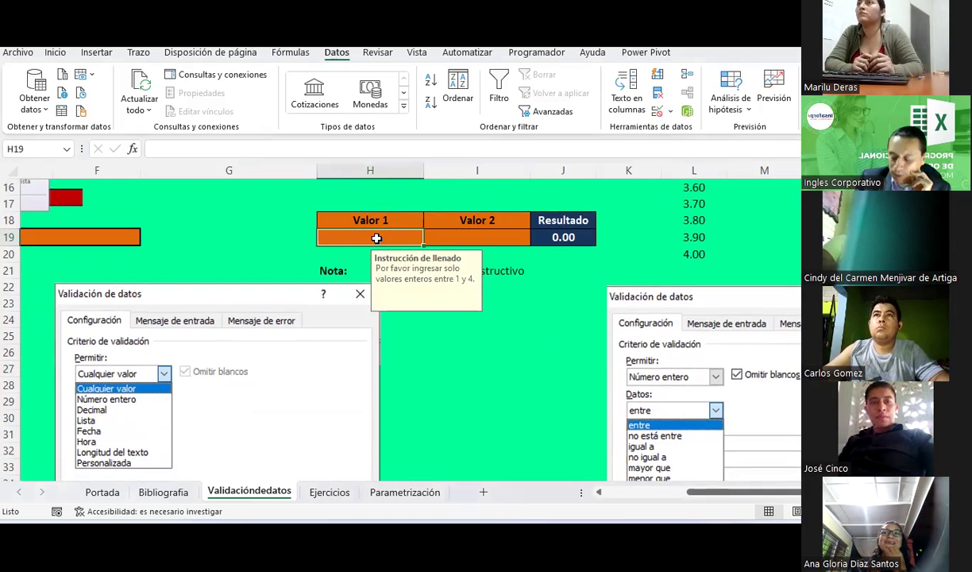
type("1")
key("Return")
left_click(377, 239)
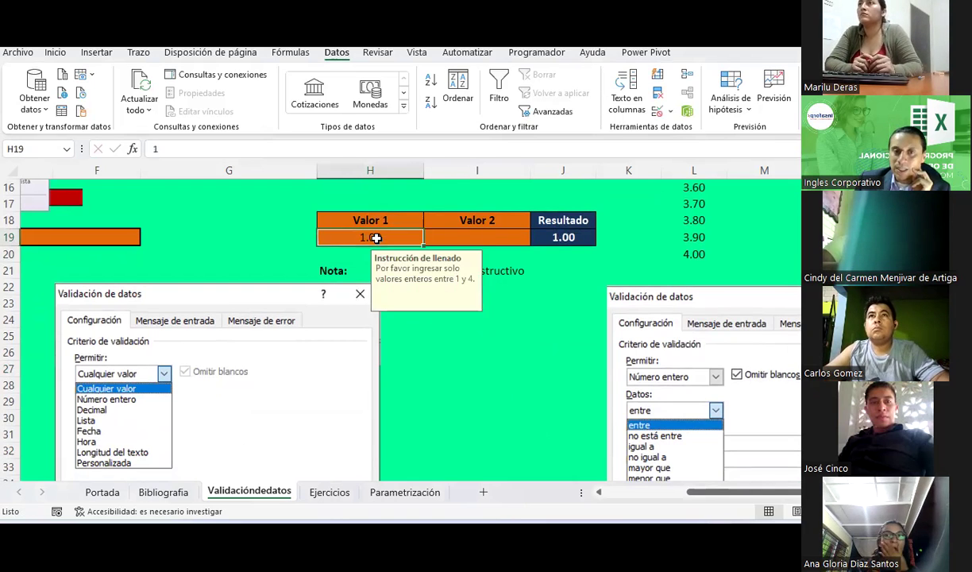
type("2")
key("Return")
left_click(378, 239)
type("3")
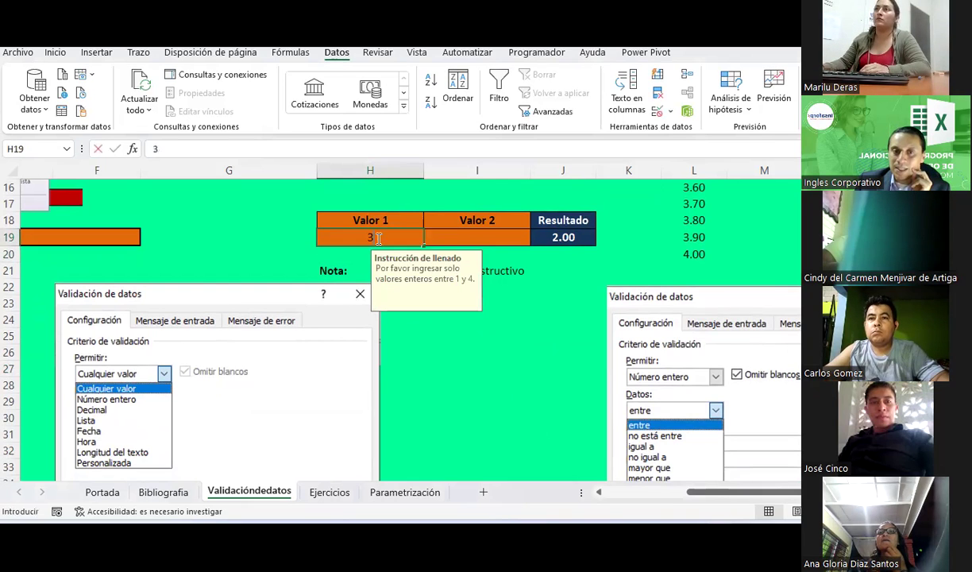
key("Return")
left_click(379, 238)
type("4")
key("Return")
Enter 5 in H19 to trigger the custom Error alert.
left_click(378, 239)
type("5")
key("Return")
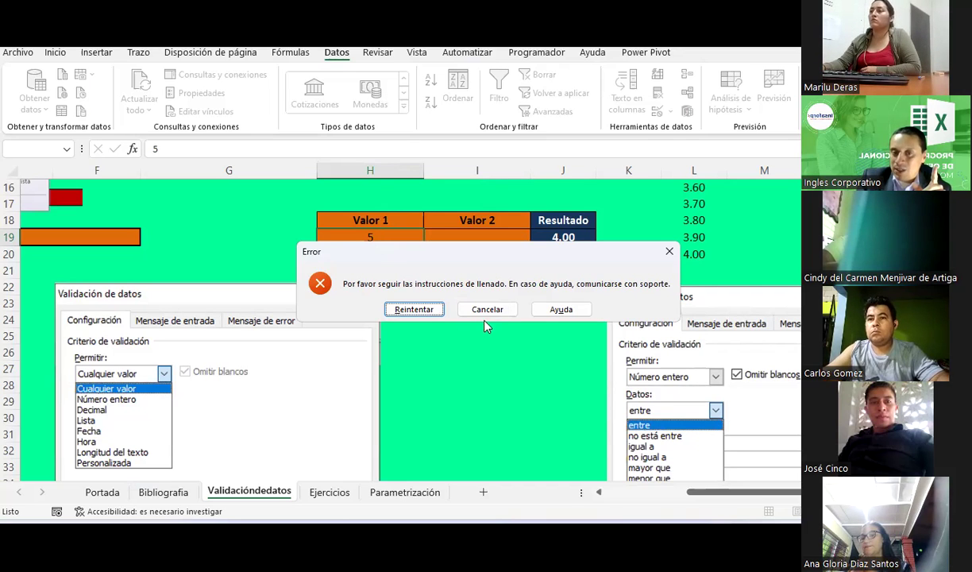
Cancel, clear H19, and confirm that both 5 and 1.5 are rejected.
left_click(490, 311)
left_click(470, 390)
left_click(412, 243)
key("Delete")
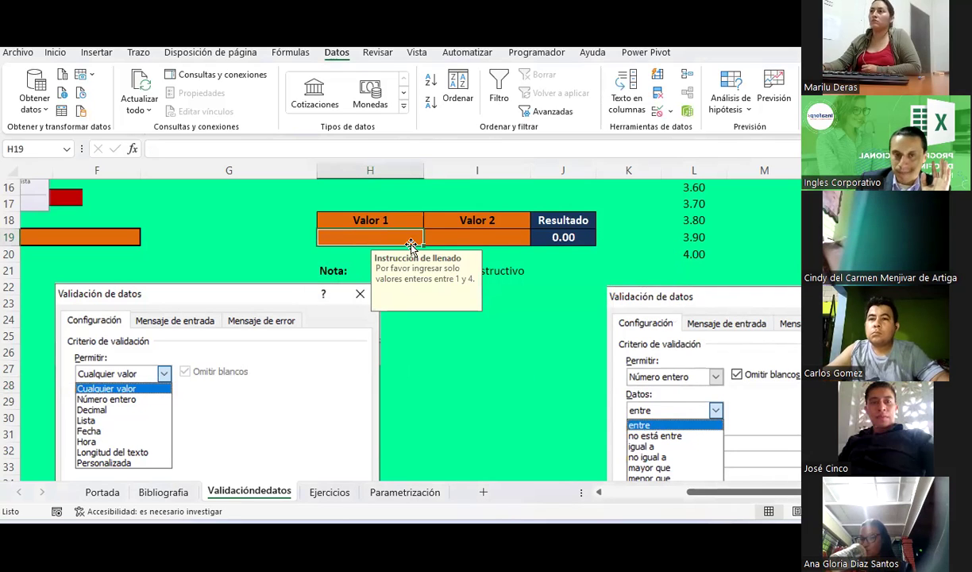
type("5")
key("Return")
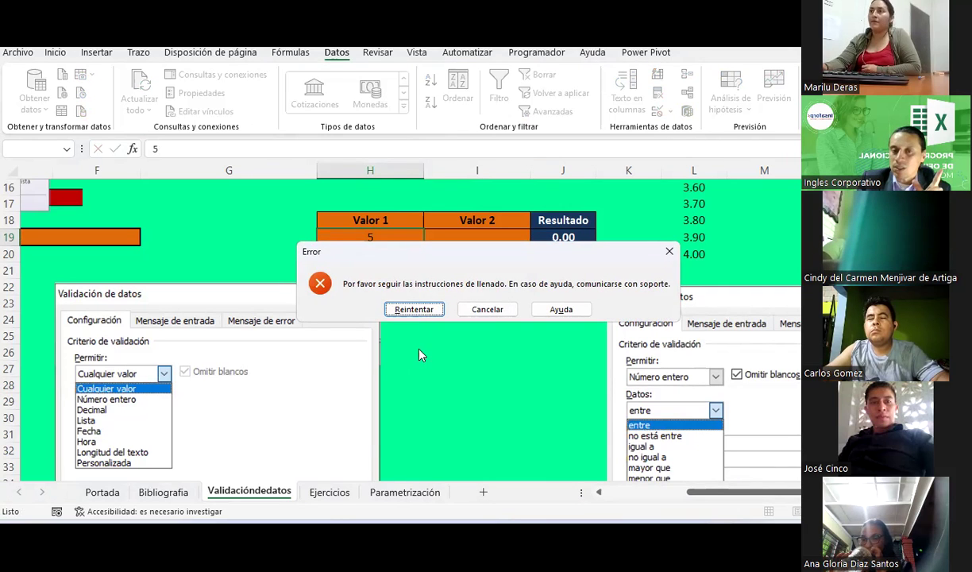
left_click(426, 309)
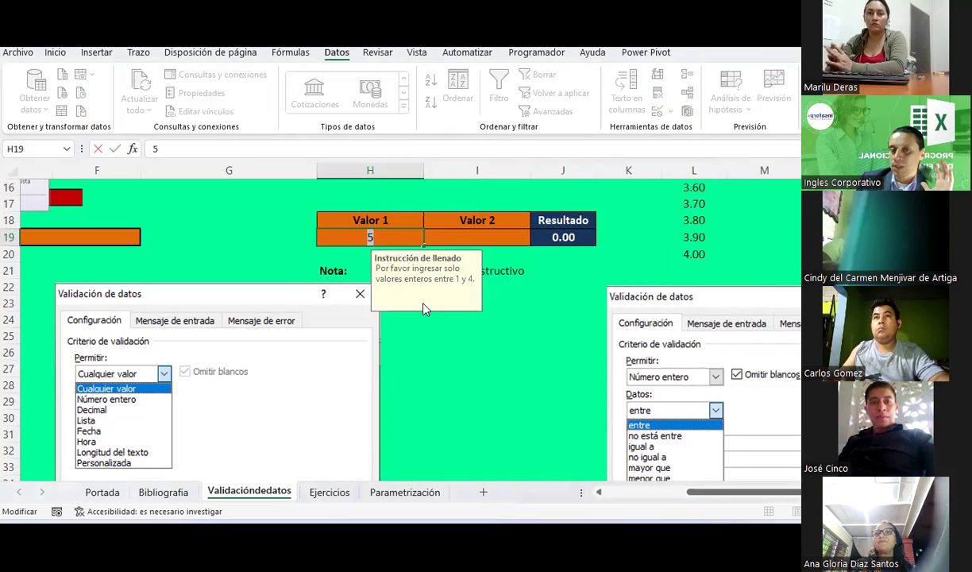
type("1.5")
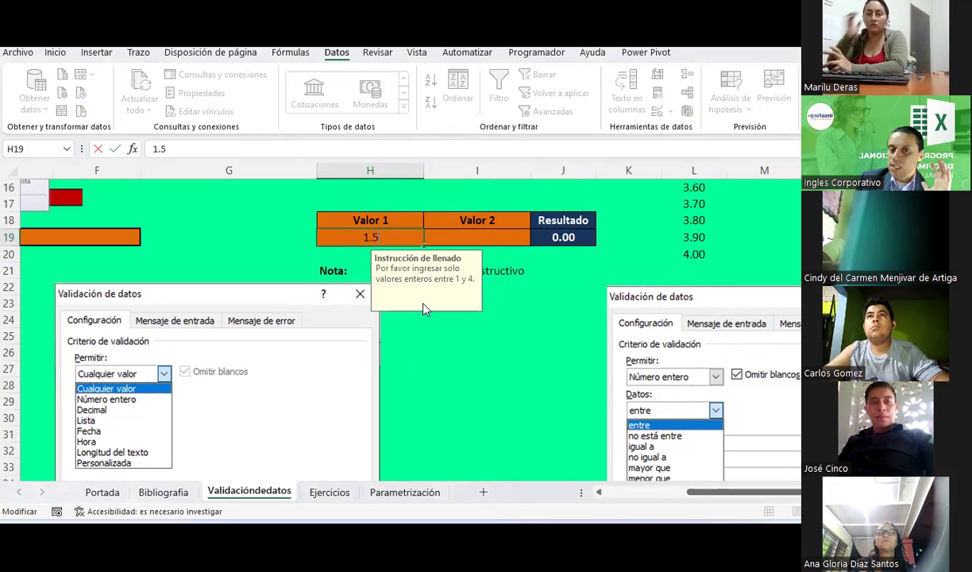
key("Return")
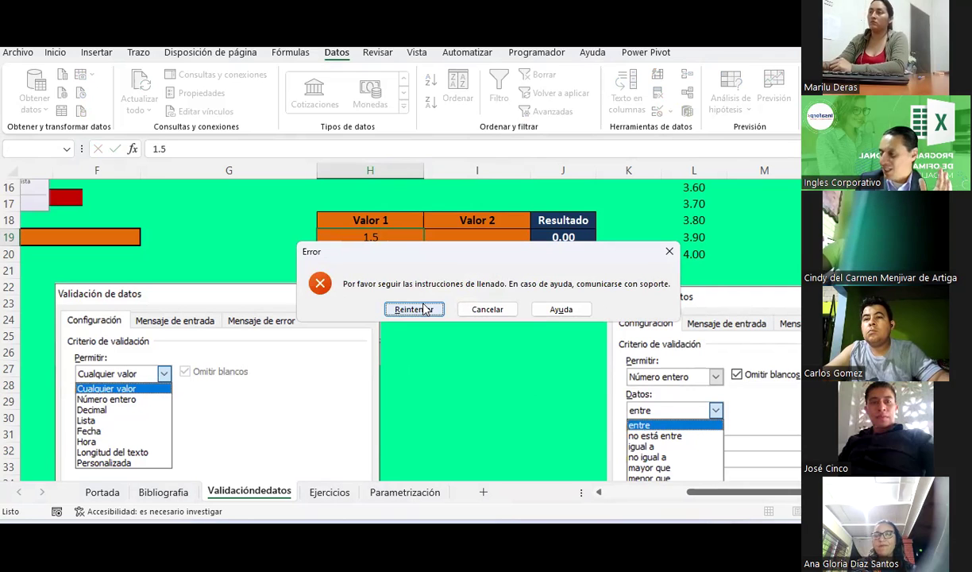
Enter 1 in H19 and 2 in I19 so Resultado shows 3.00.
left_click(425, 309)
type("1")
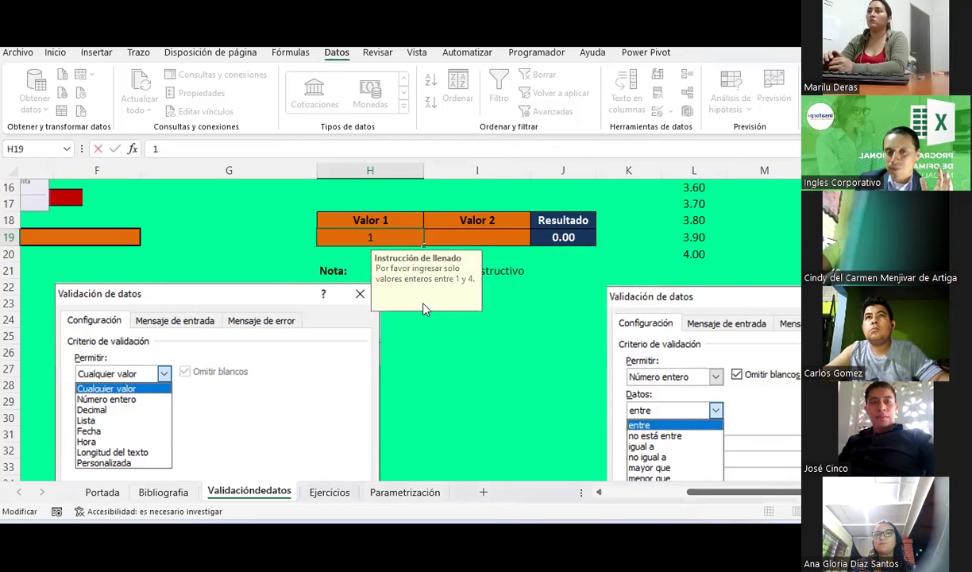
key("Tab")
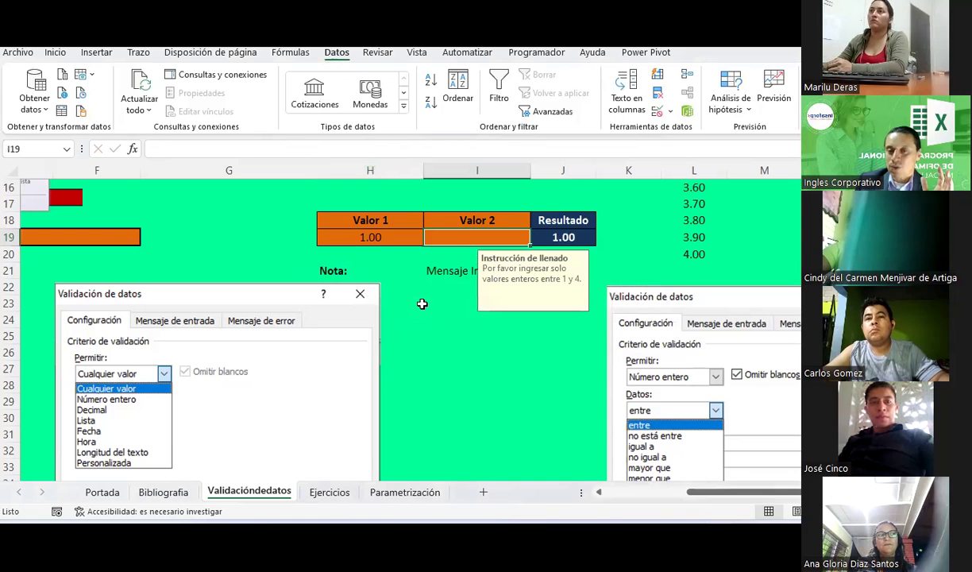
type("2")
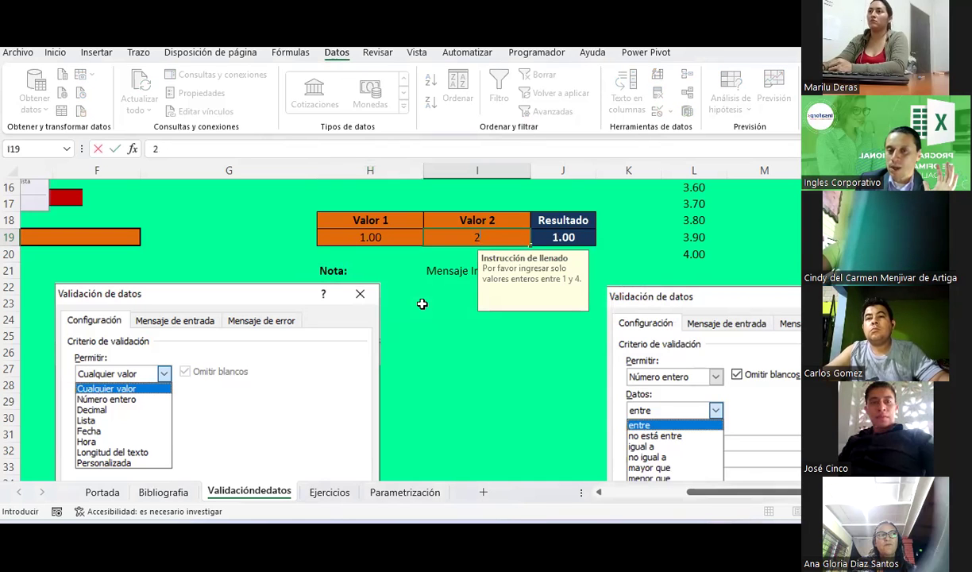
key("Return")
key("Up")
key("Left")
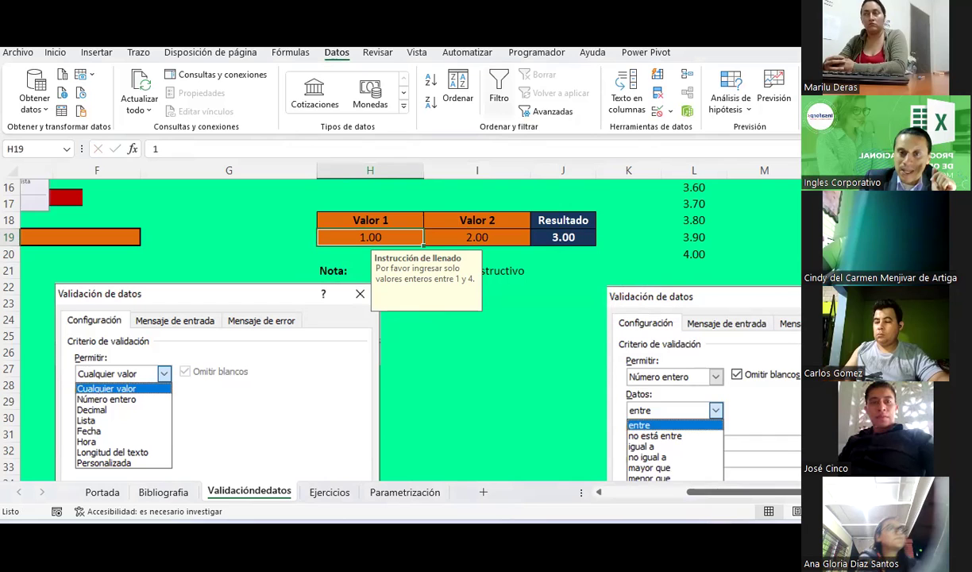
left_click(670, 111)
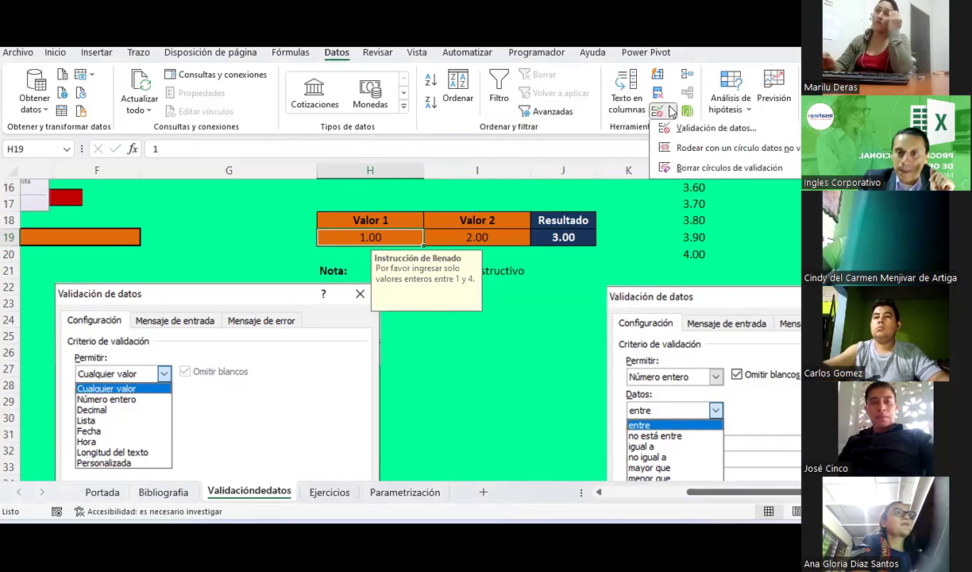
left_click(715, 128)
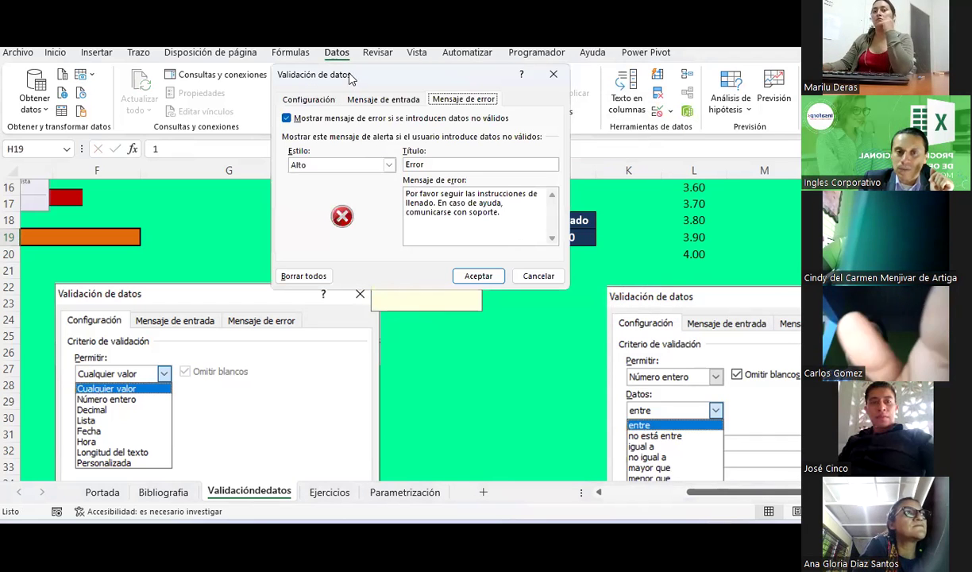
left_click_drag(350, 76, 328, 105)
left_click(350, 130)
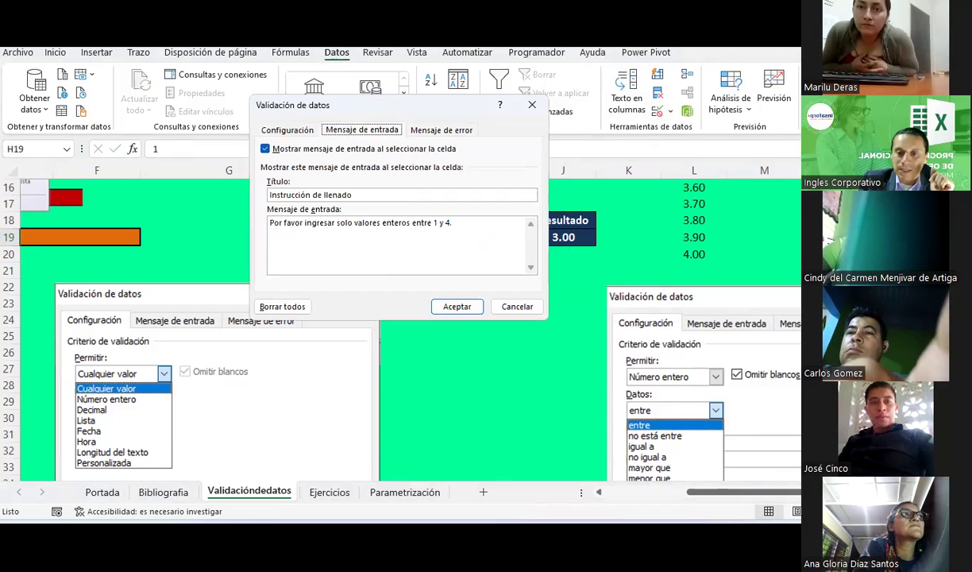
left_click(355, 226)
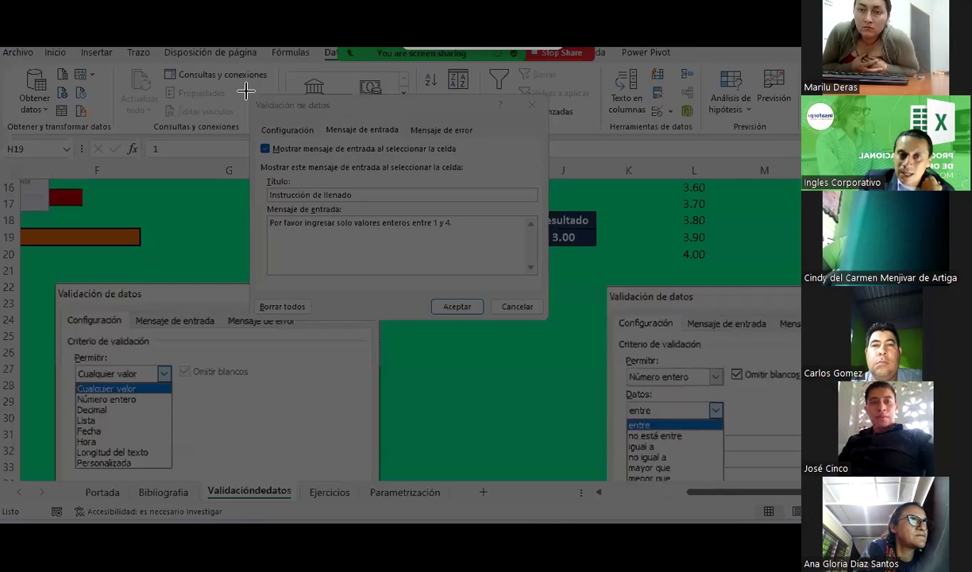
left_click_drag(246, 91, 552, 321)
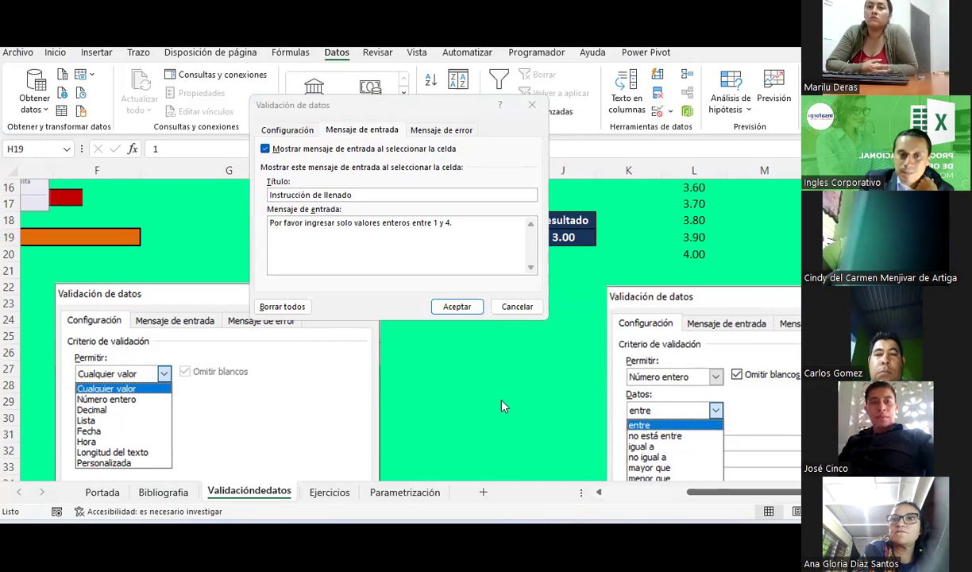
left_click(518, 306)
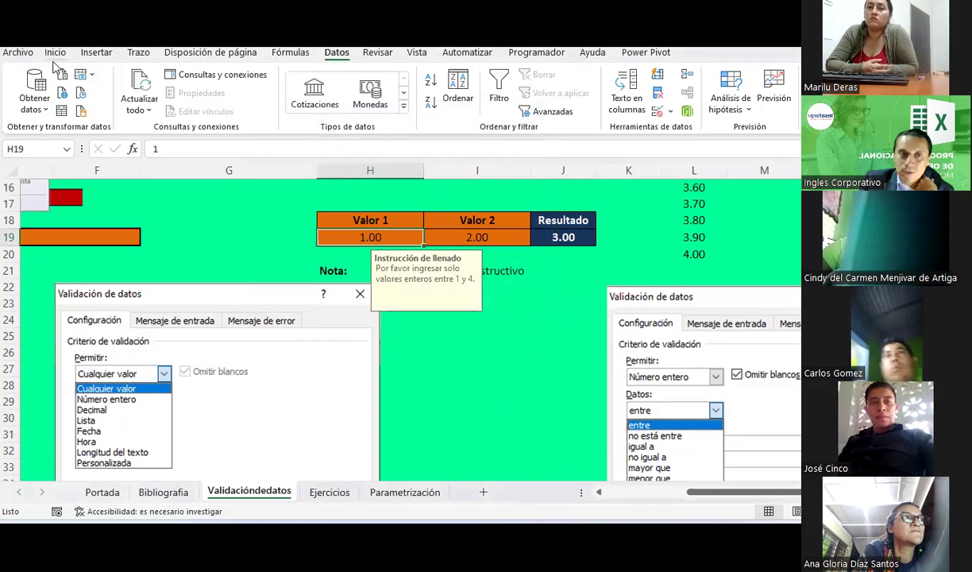
Paste the captured validation-settings picture onto the sheet and move it to the left.
left_click(55, 53)
left_click(25, 87)
mouse_move(408, 238)
left_mouse_down()
mouse_move(169, 238)
mouse_move(131, 272)
left_mouse_up()
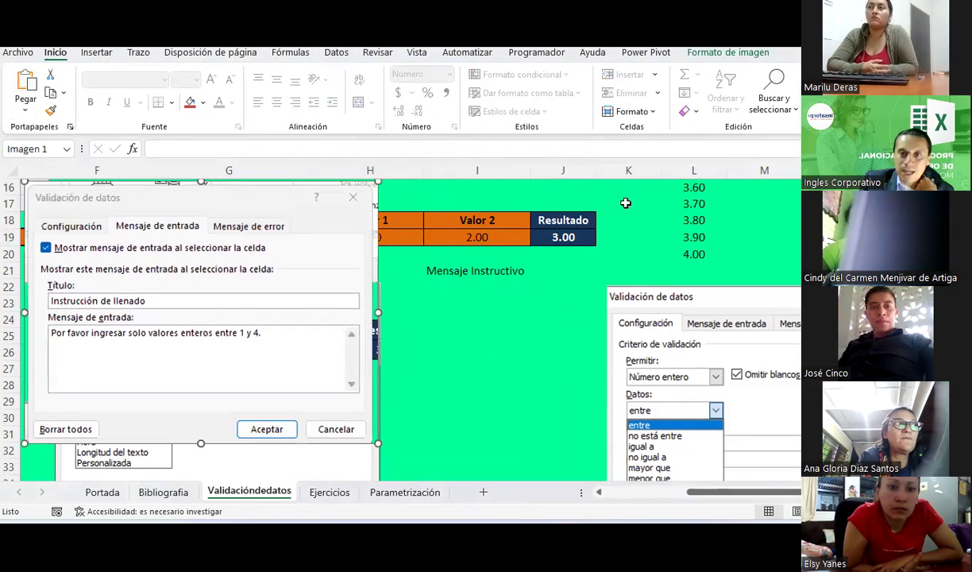
left_click(563, 254)
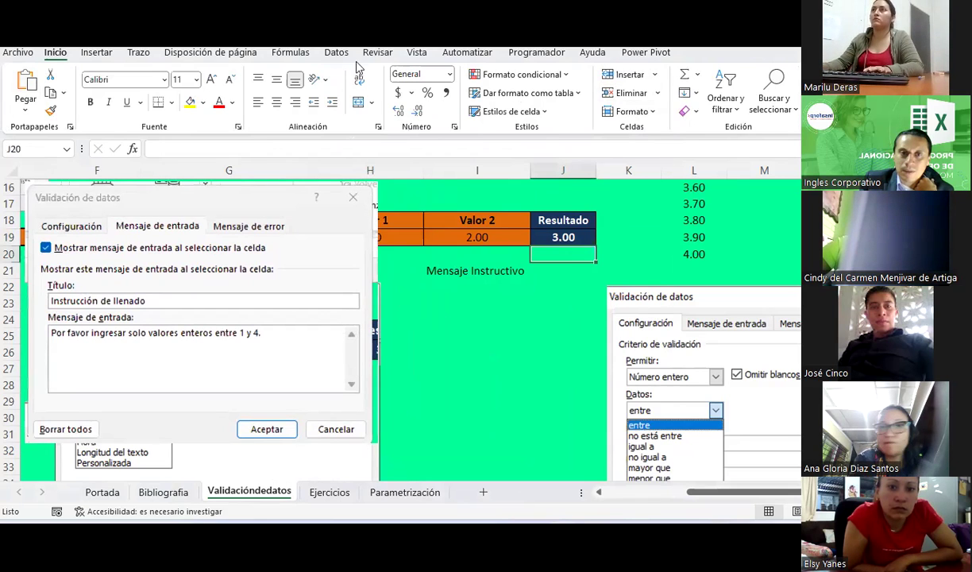
scroll(516, 94, "down", 5)
Review the Mensaje de error settings in Validación de datos and close it unchanged.
left_click(670, 111)
left_click(699, 130)
left_click(429, 130)
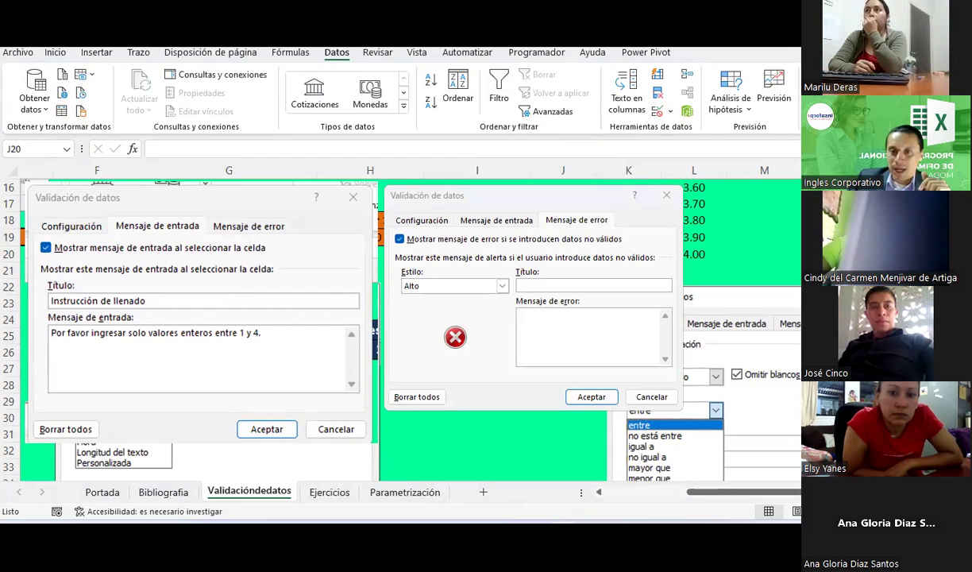
left_click(602, 277)
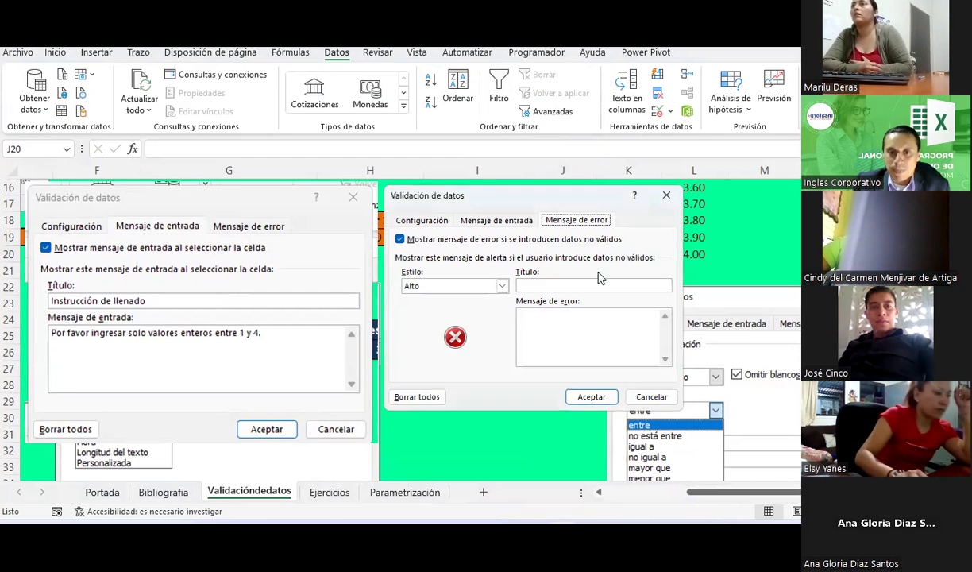
key("Return")
Select Valor 2 cell I19 and reopen its Validación de datos settings.
left_click(456, 239)
left_click(669, 112)
left_click(675, 131)
type("Error")
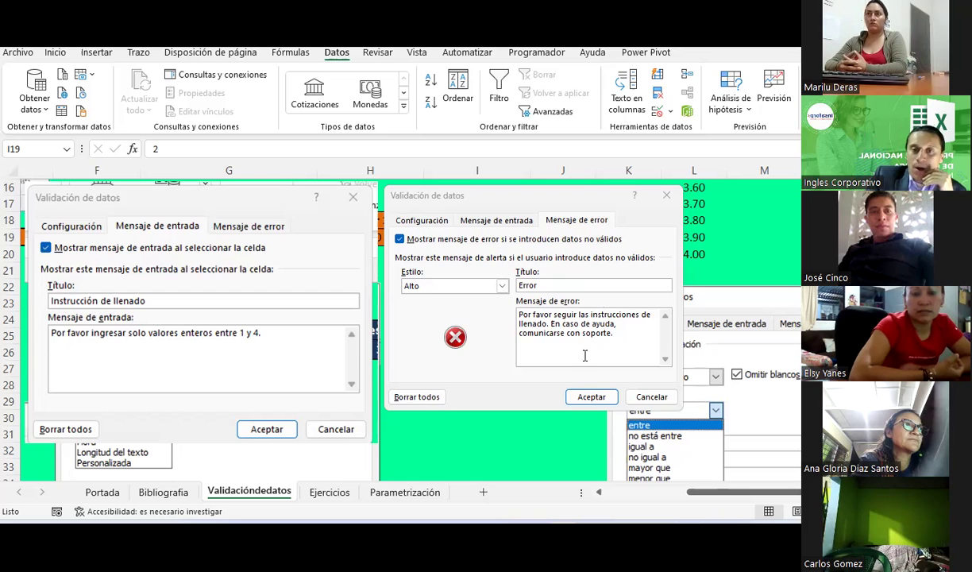
Dismiss the dialog, move the pasted picture right, and reopen Validación de datos for H19:I19.
left_click(650, 397)
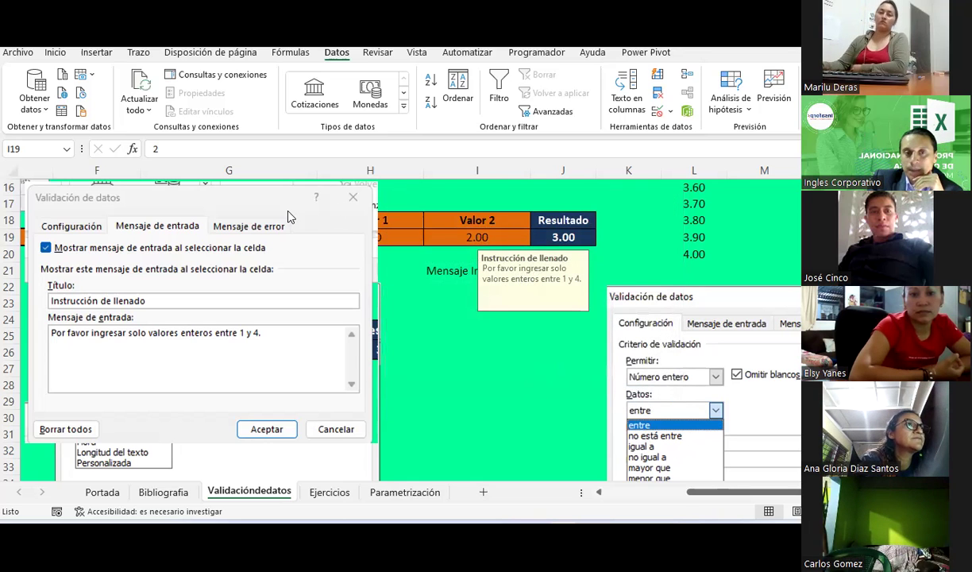
left_click_drag(253, 205, 798, 318)
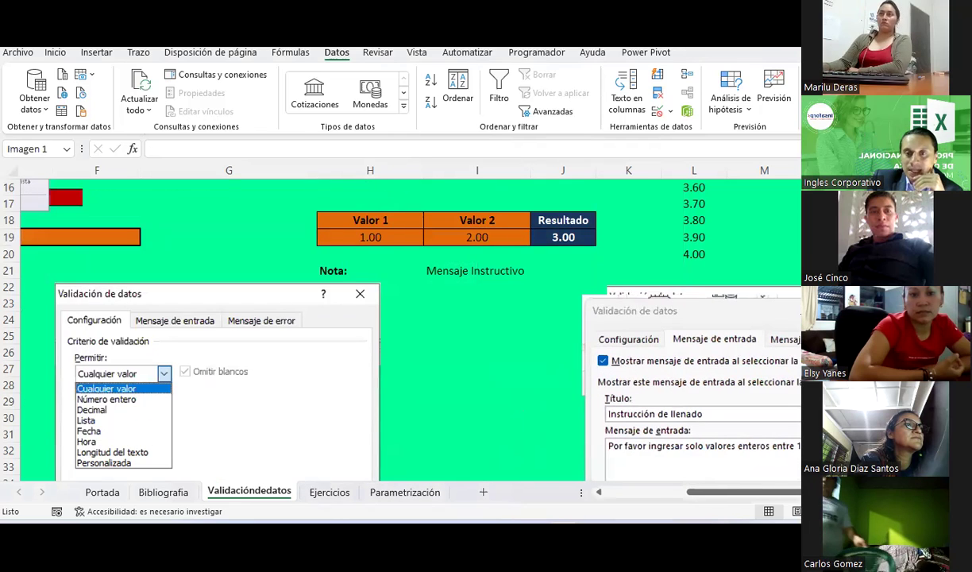
left_click(478, 372)
left_click_drag(388, 236, 434, 236)
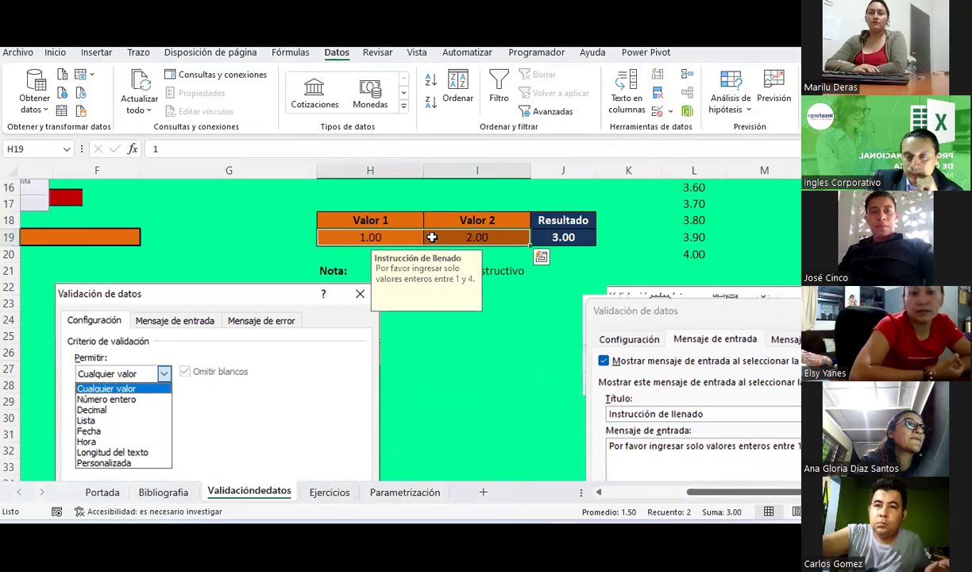
left_click(670, 112)
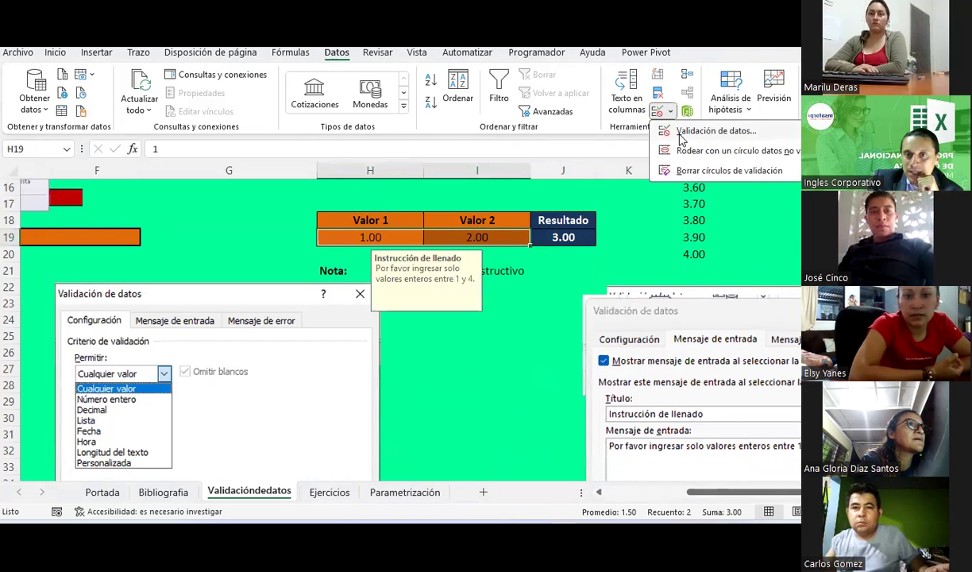
left_click(683, 132)
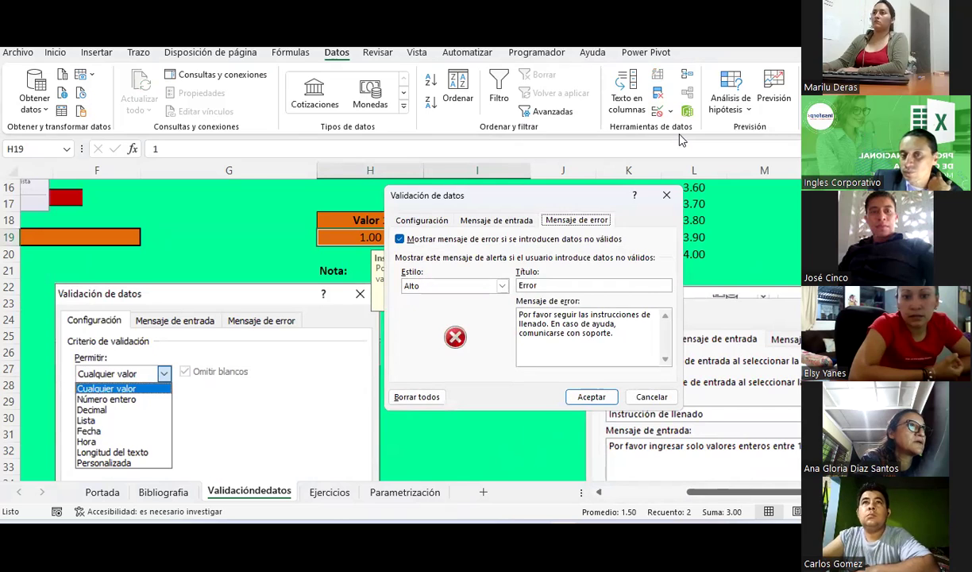
Change the error alert style to Advertencia, titled 'Advertencia', and apply it.
left_click(501, 285)
left_click(467, 309)
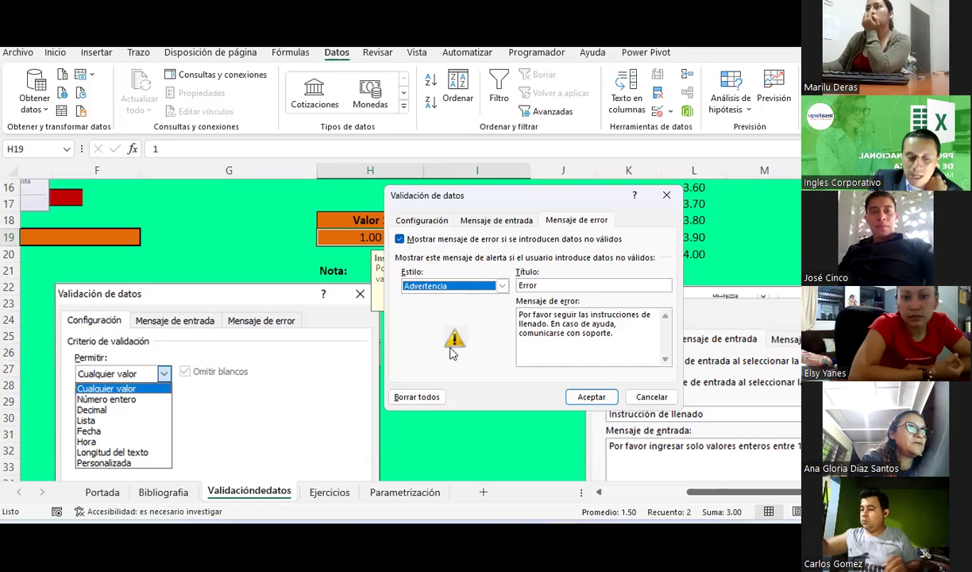
left_click(537, 288)
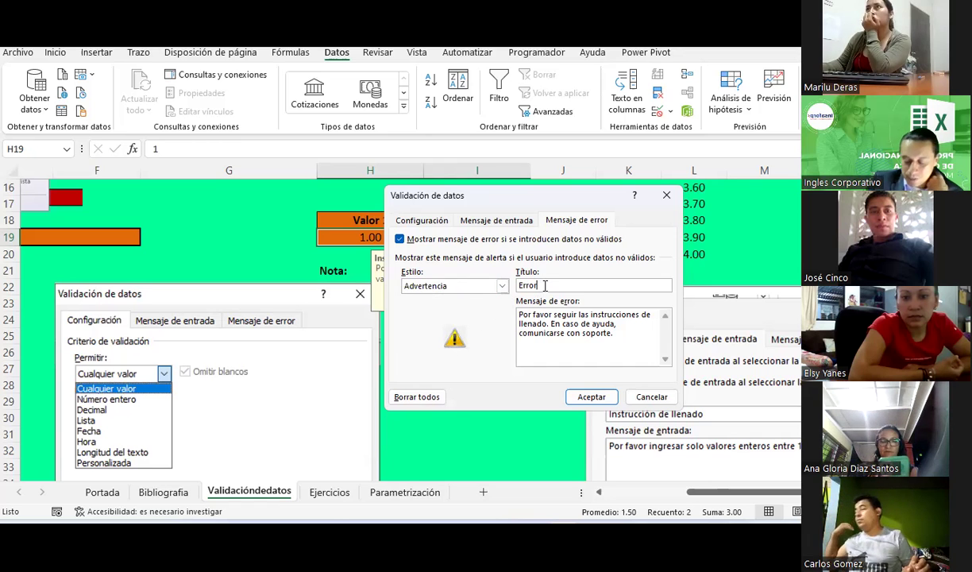
key("BackSpace")
key("BackSpace")
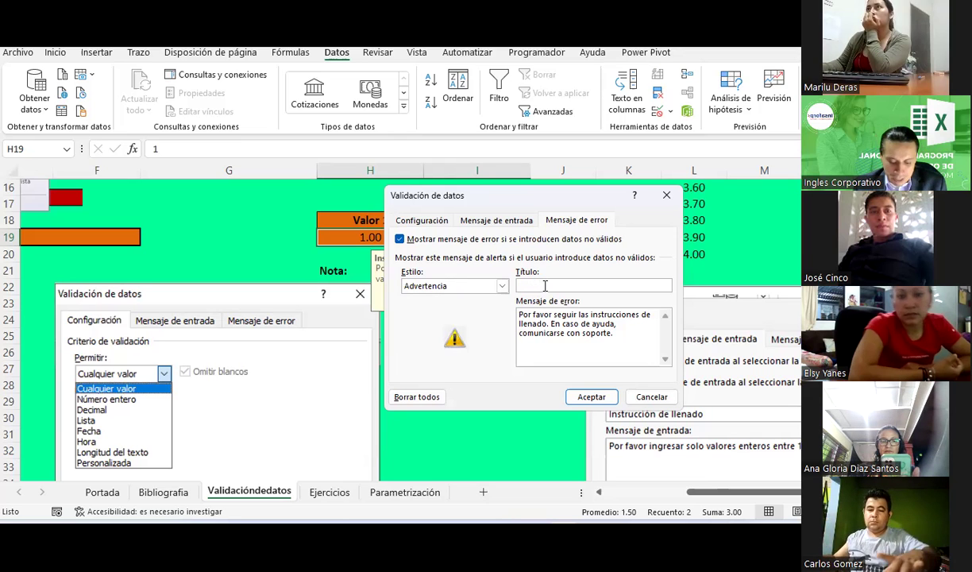
type("Advertencia")
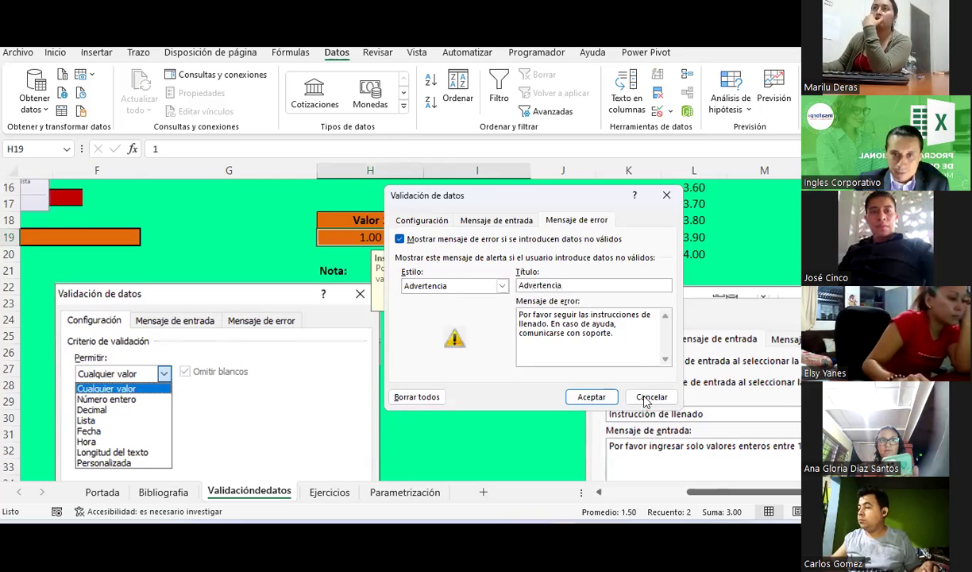
left_click(592, 397)
left_click(415, 240)
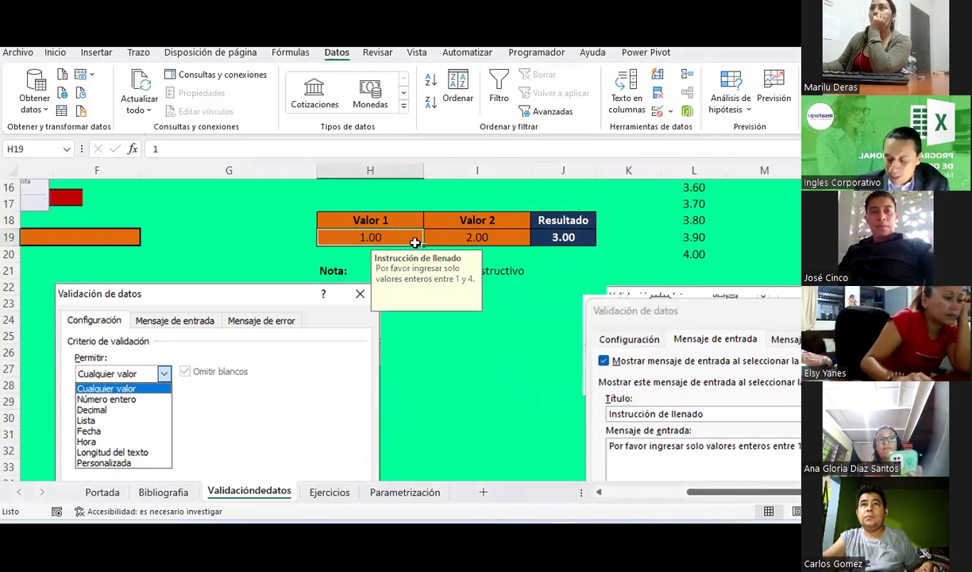
Enter 1.5 in H19 and accept it at the warning alert.
type("1.5")
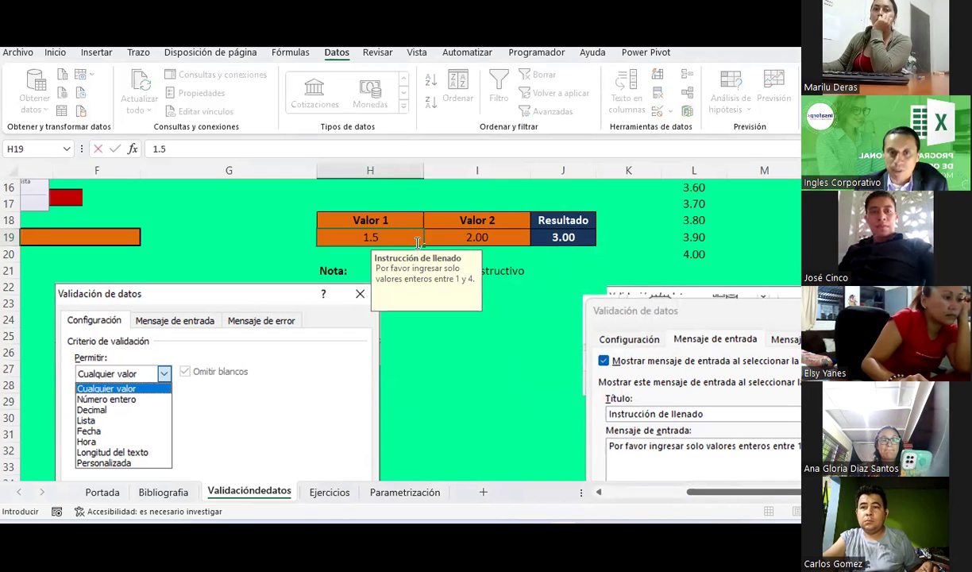
key("Return")
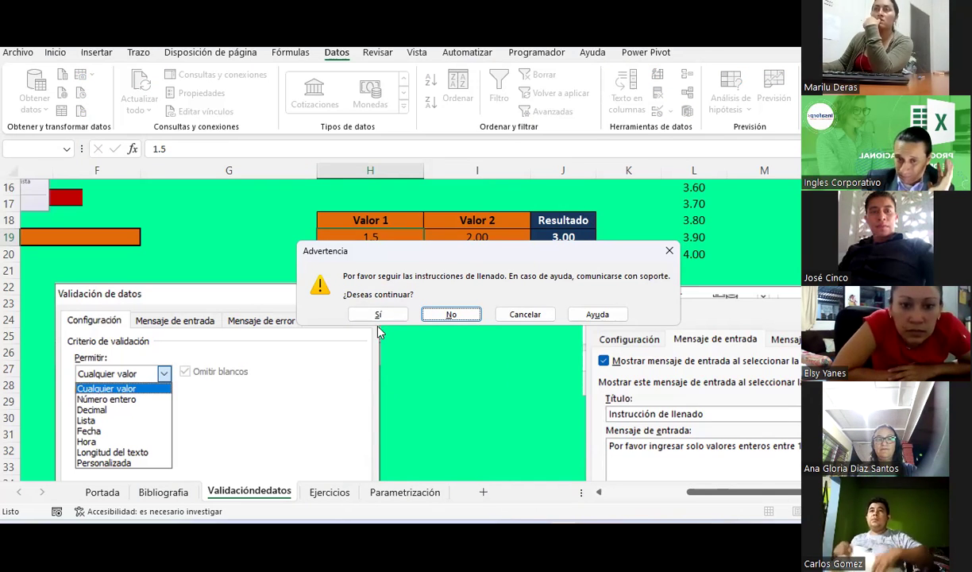
left_click(383, 314)
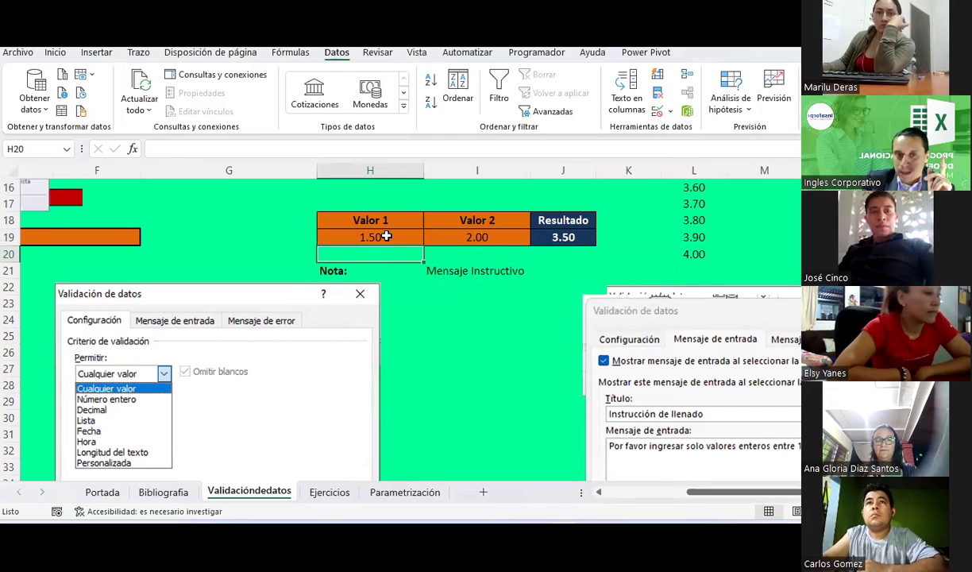
Reject 1.75 in H19 at the warning, enter 2 instead, and select H19:I19.
left_click(385, 238)
type("1.75")
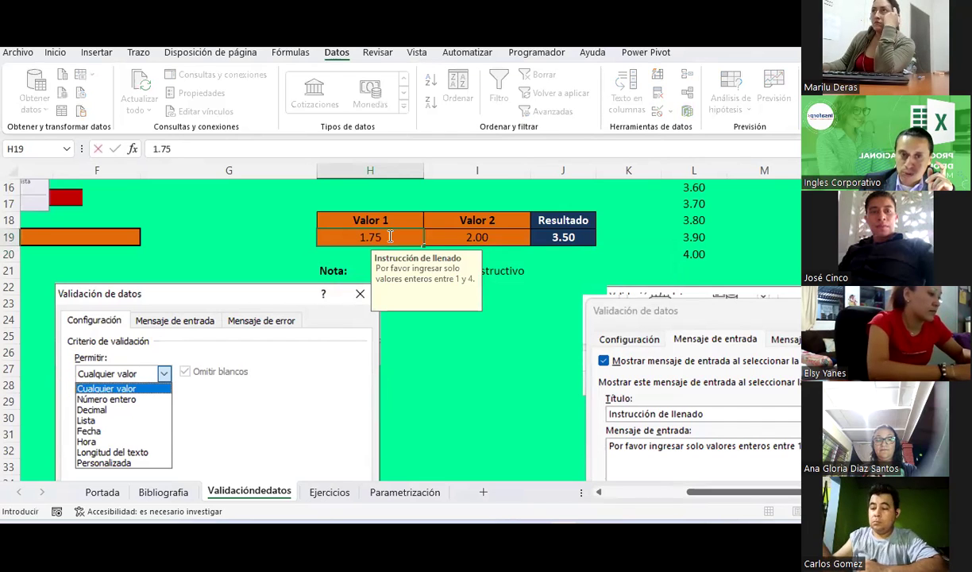
key("Return")
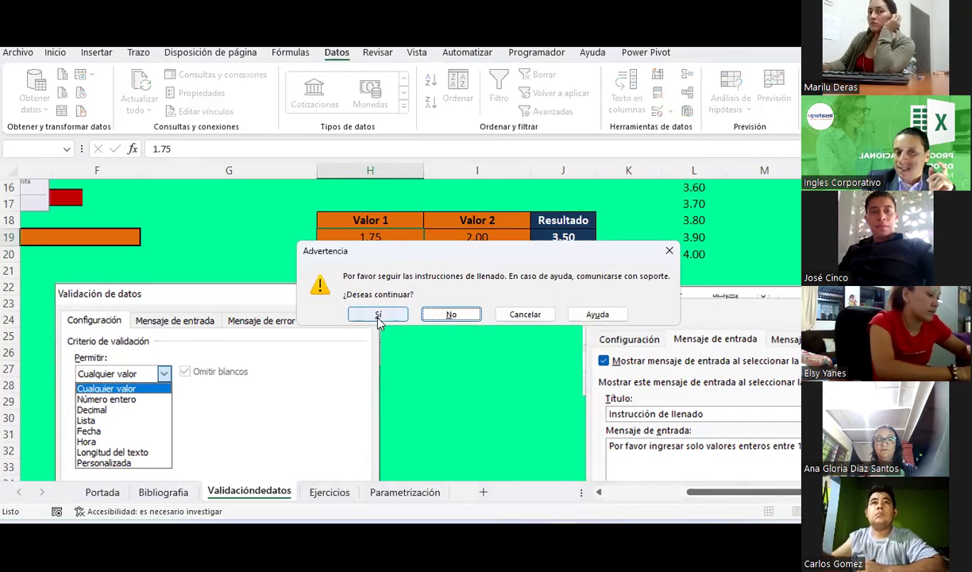
left_click(438, 317)
type("2")
key("Return")
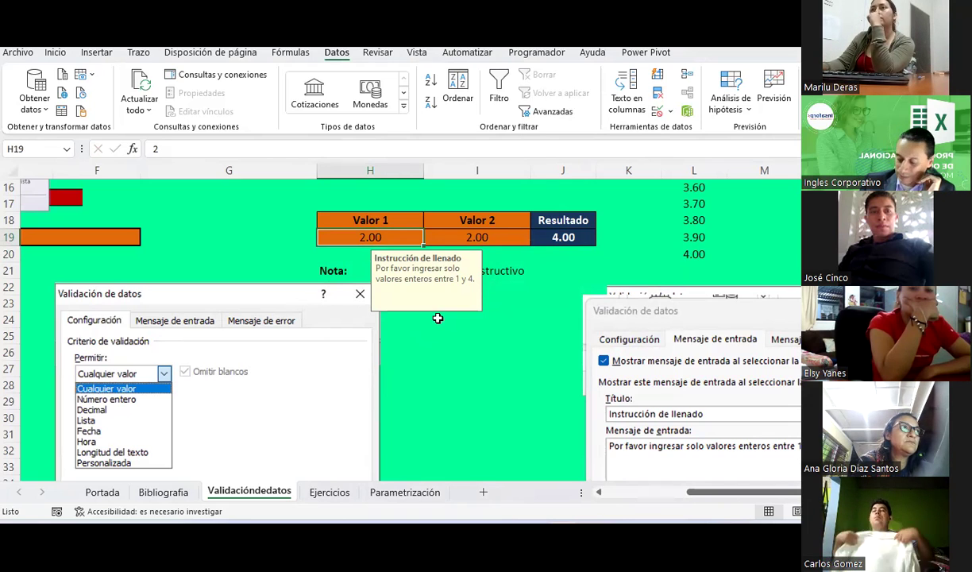
key("shift+Right")
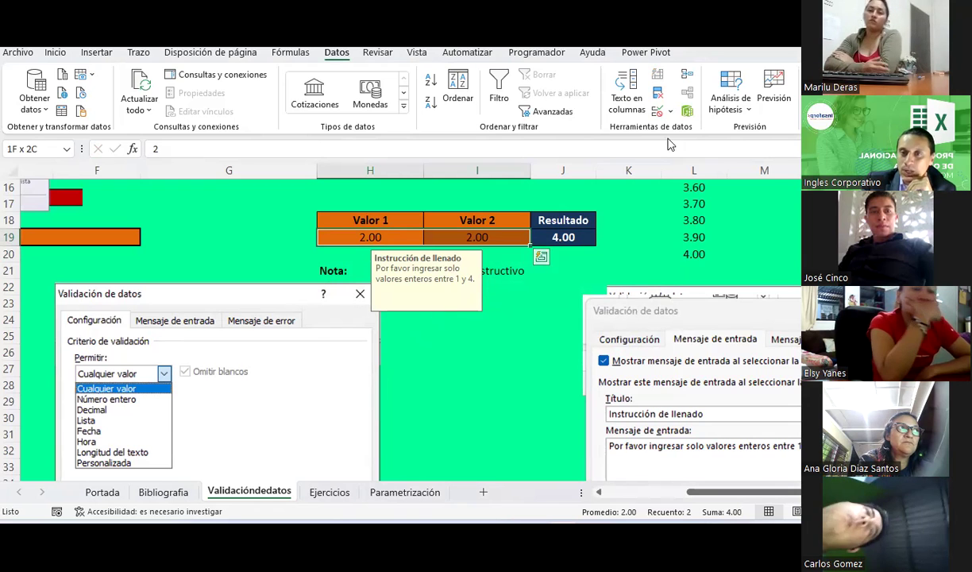
Bring up the Data Validation settings for H19:I19 again from the Data ribbon.
left_click(670, 111)
left_click(697, 133)
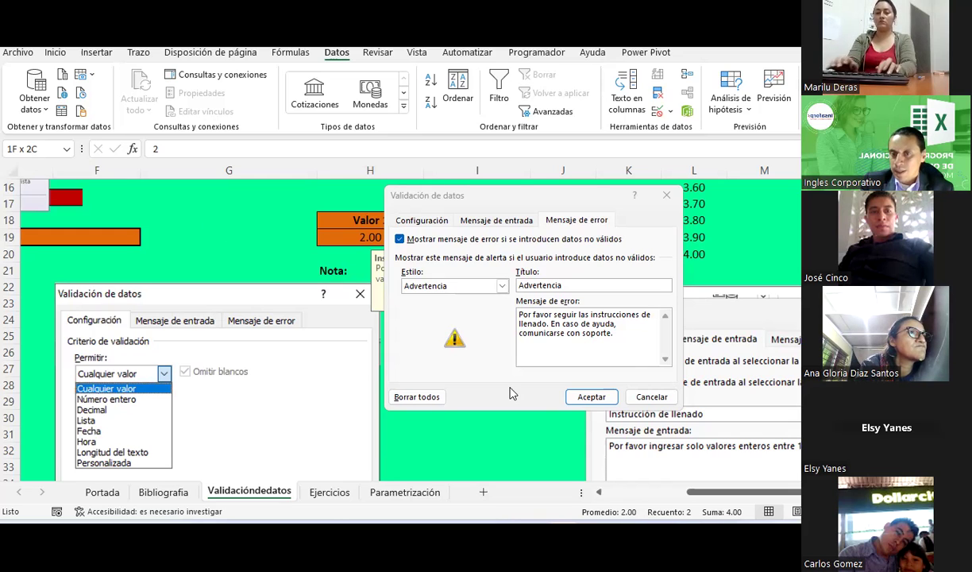
Set the alert style to Información and replace the Advertencia title with 'Información'.
left_click(502, 286)
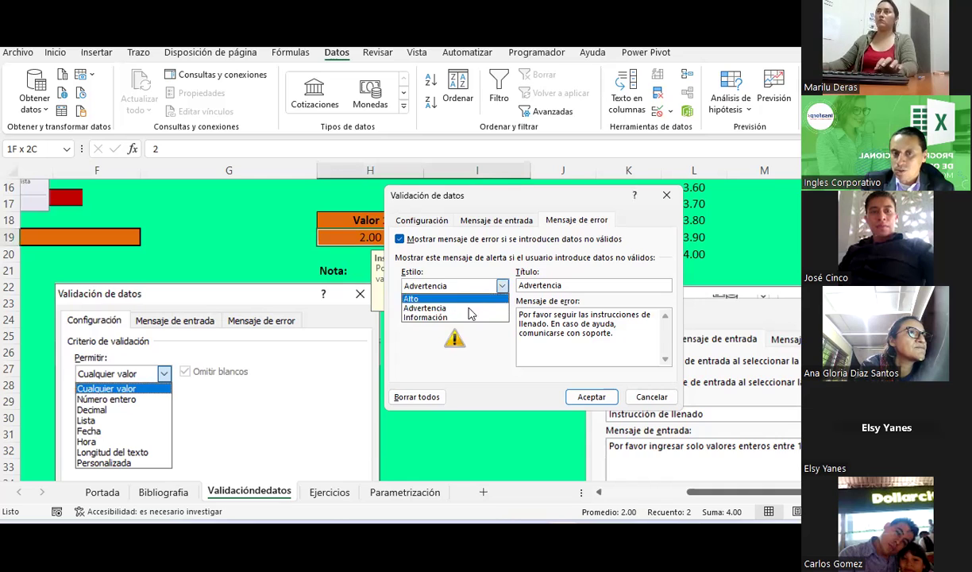
left_click(447, 319)
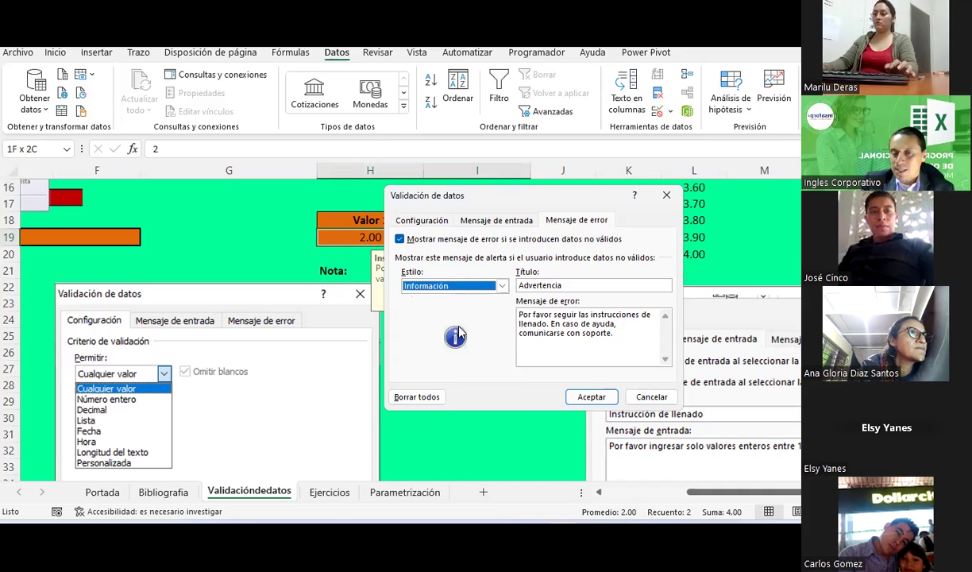
left_click(571, 286)
left_click_drag(567, 286, 518, 286)
left_click(517, 287)
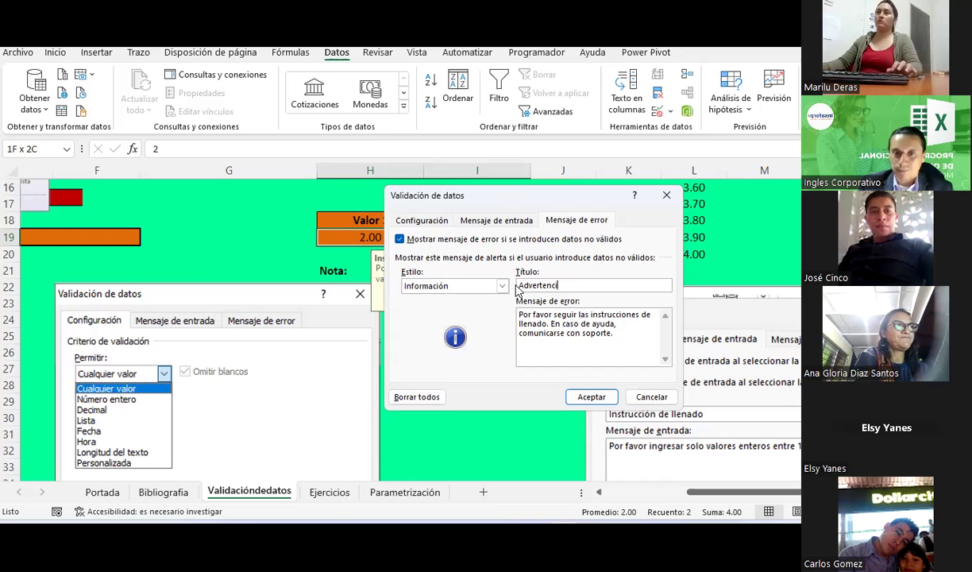
key("BackSpace")
key("BackSpace")
key("BackSpace")
type("Información")
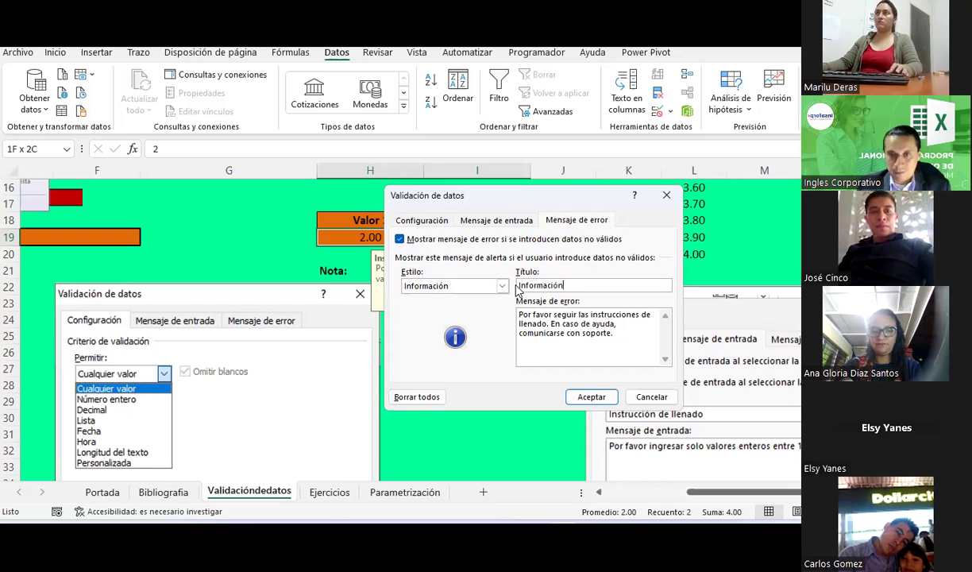
Apply the settings, enter 3.75 in H19 and accept the Información alert so Resultado shows 5.75.
left_click(590, 397)
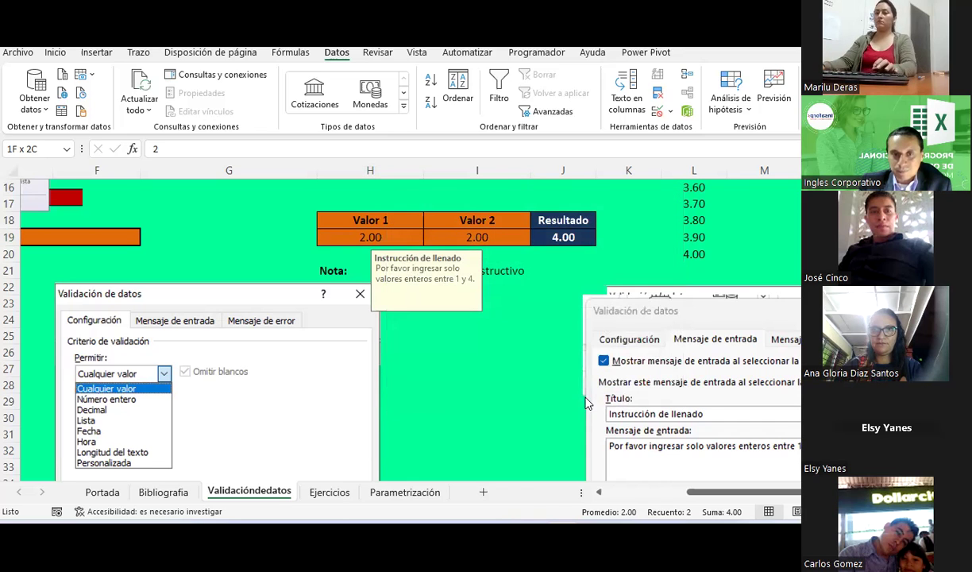
left_click(387, 240)
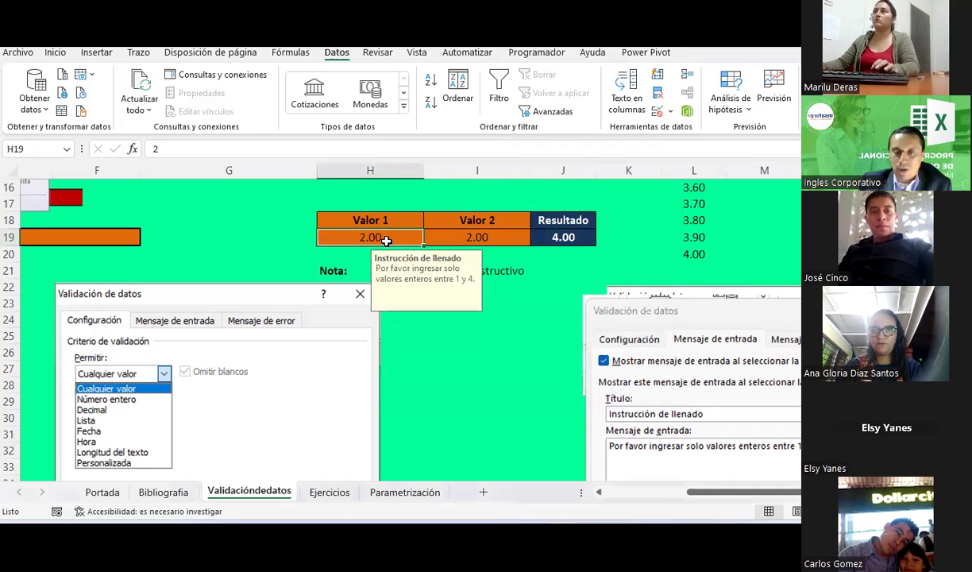
type("3.75")
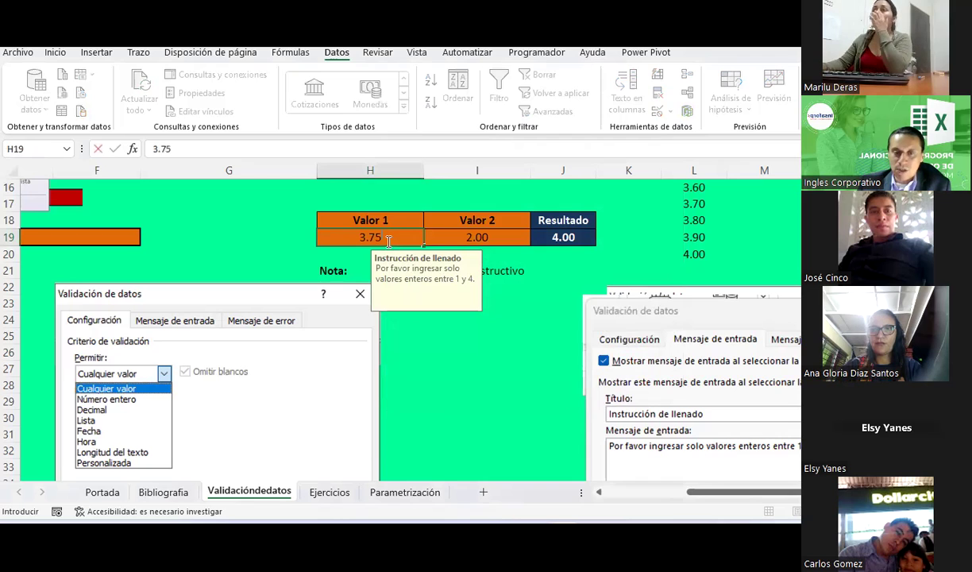
key("Return")
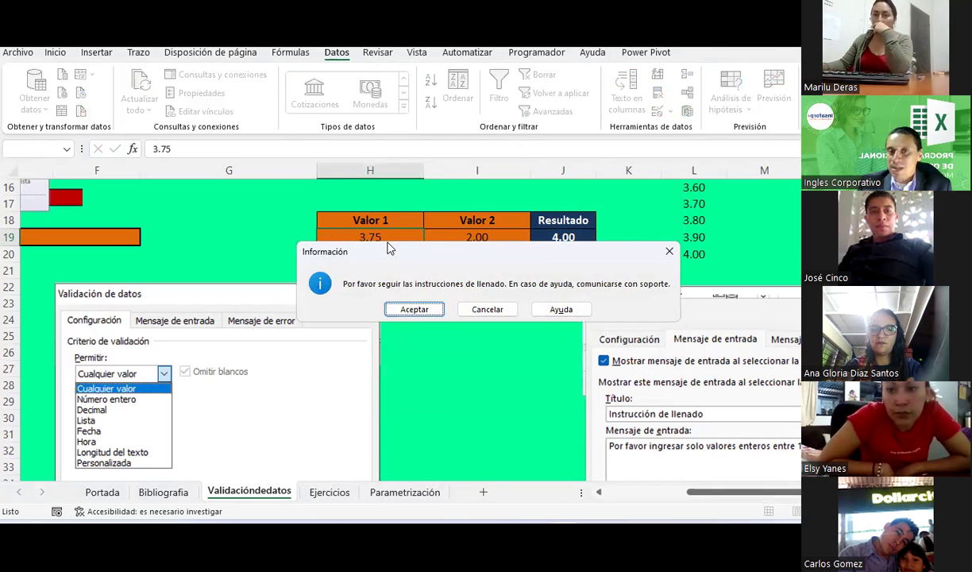
left_click(414, 310)
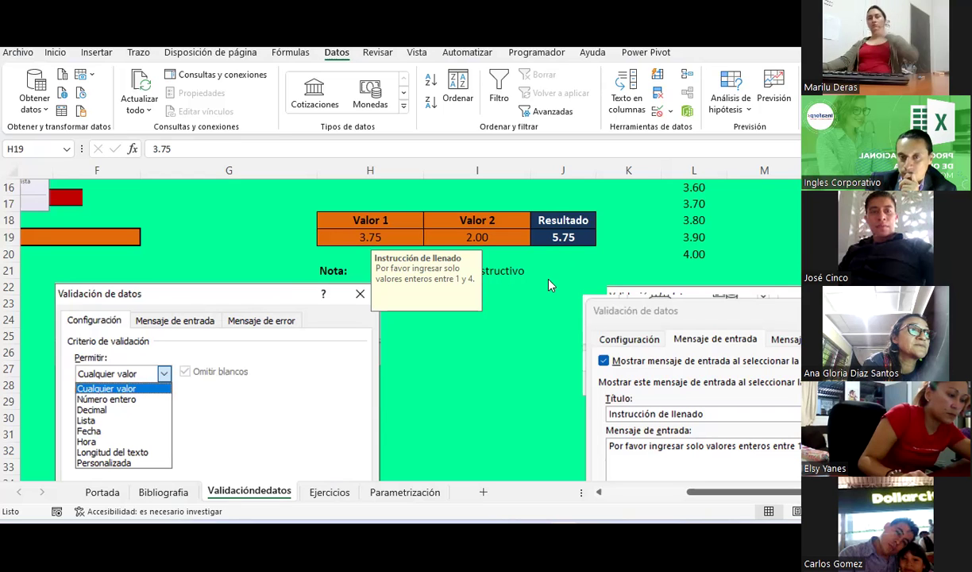
scroll(548, 275, "up", 1)
scroll(548, 276, "up", 2)
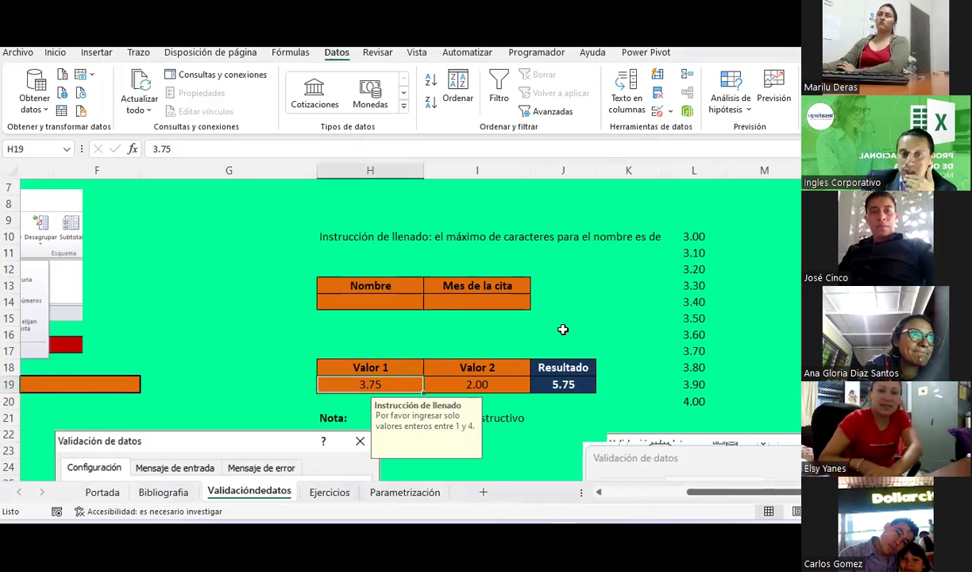
left_click(669, 111)
left_click(691, 130)
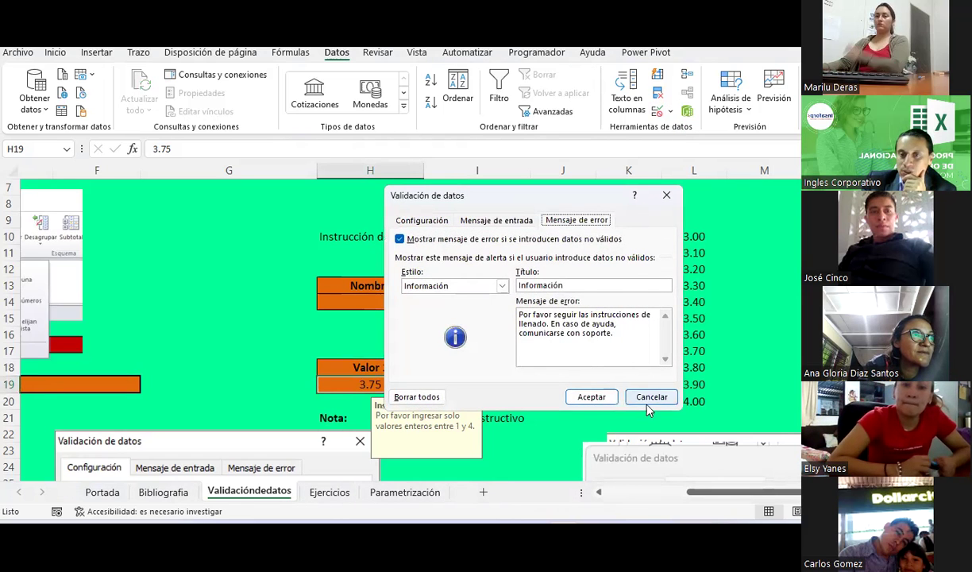
left_click(648, 399)
left_click_drag(369, 383, 455, 390)
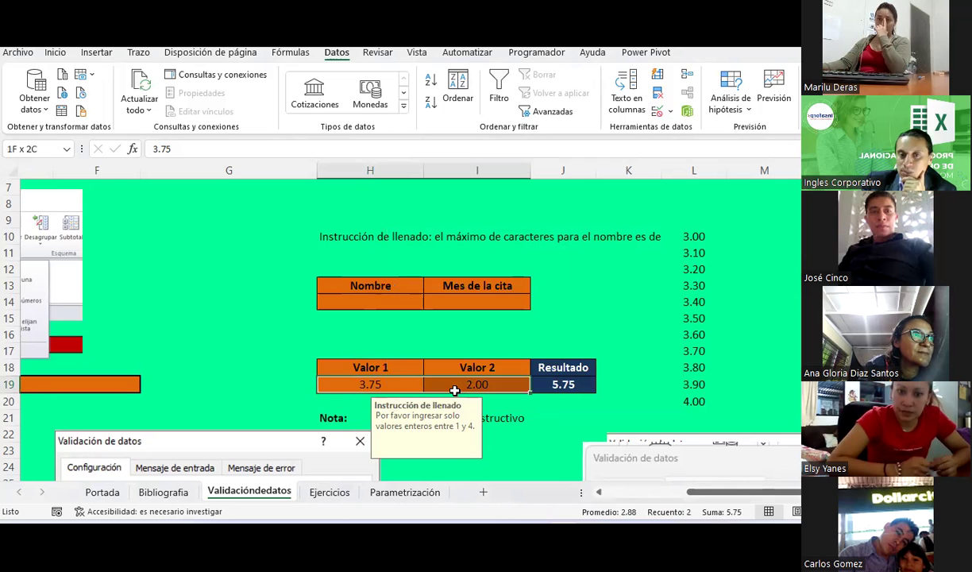
left_click(600, 315)
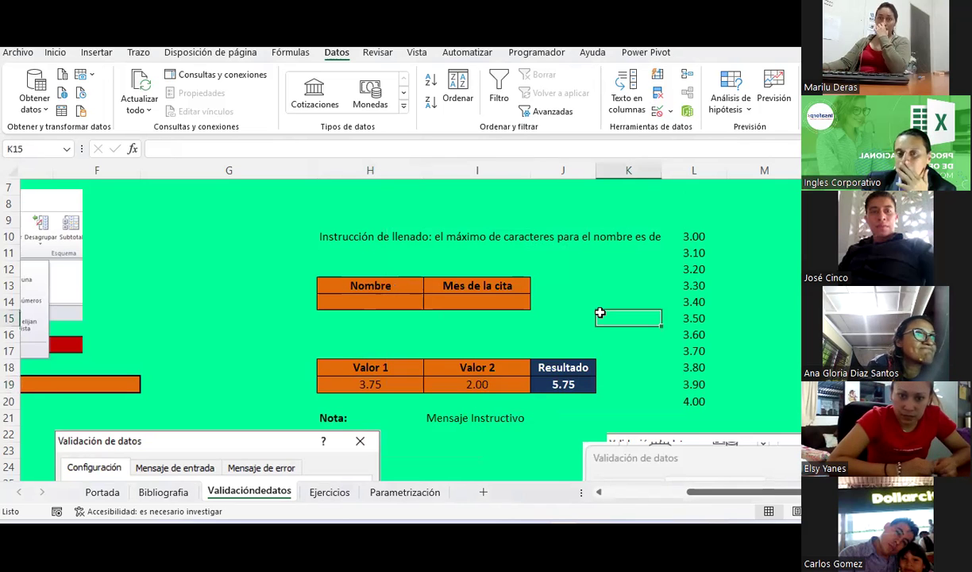
left_click(403, 382)
scroll(421, 333, "down", 3)
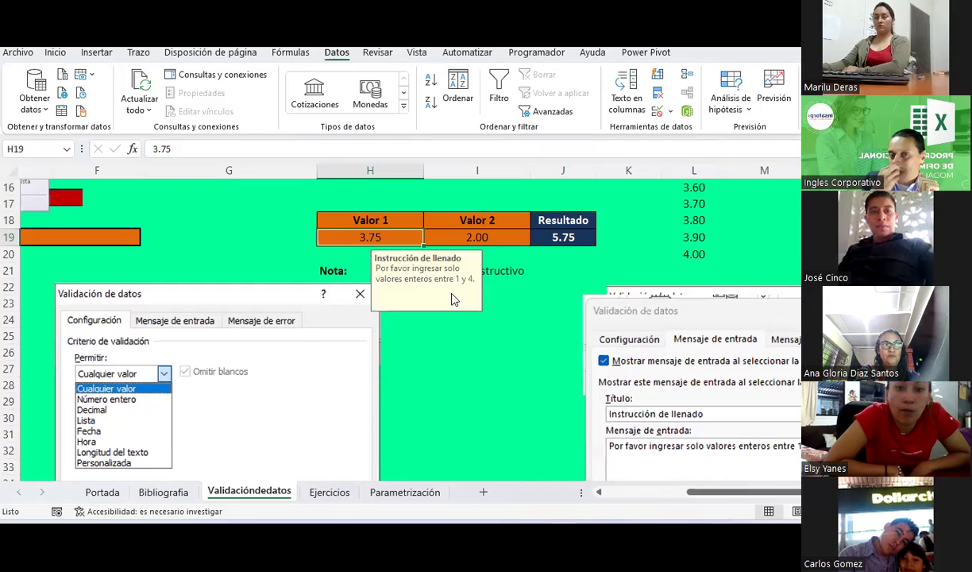
left_click(476, 357)
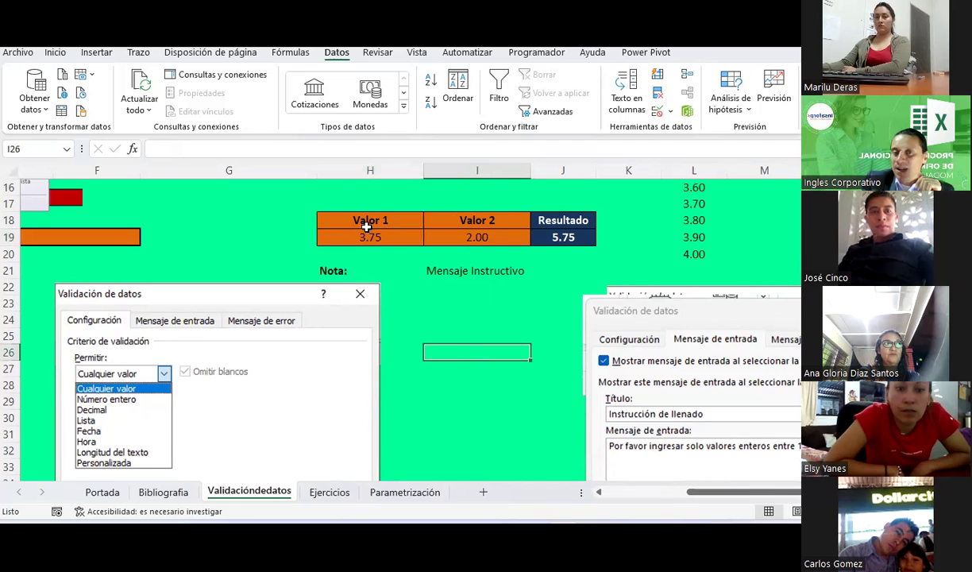
left_click(463, 237)
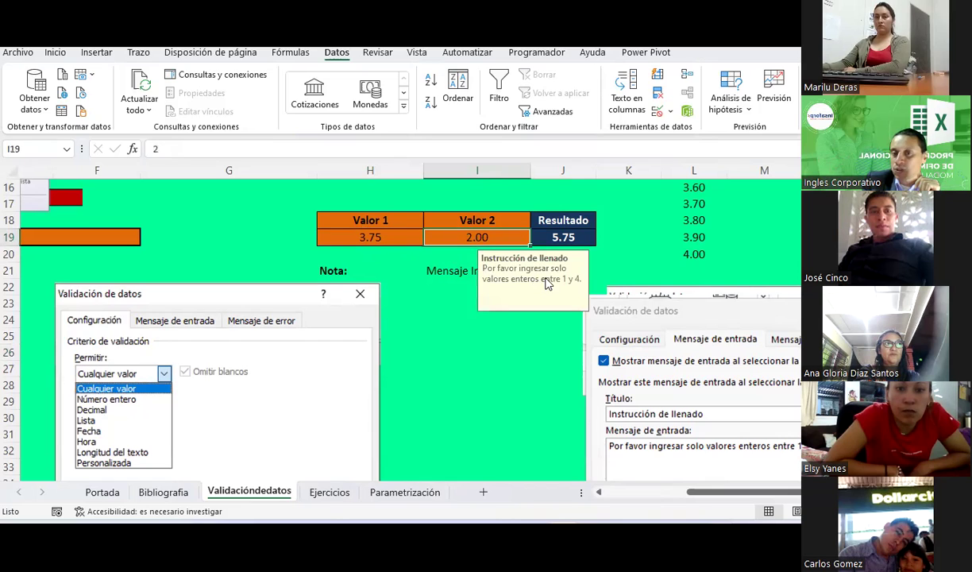
left_click_drag(382, 216, 441, 220)
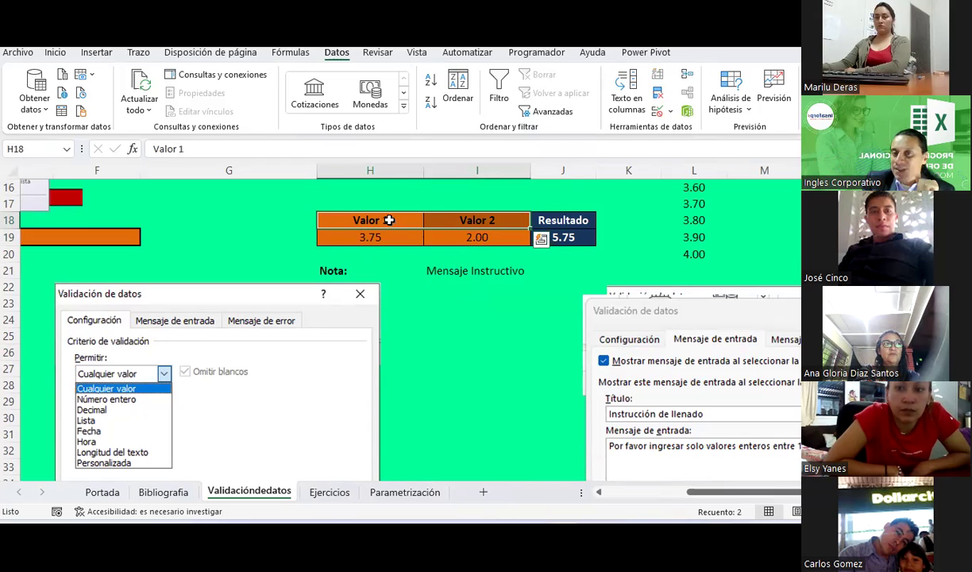
left_click(681, 135)
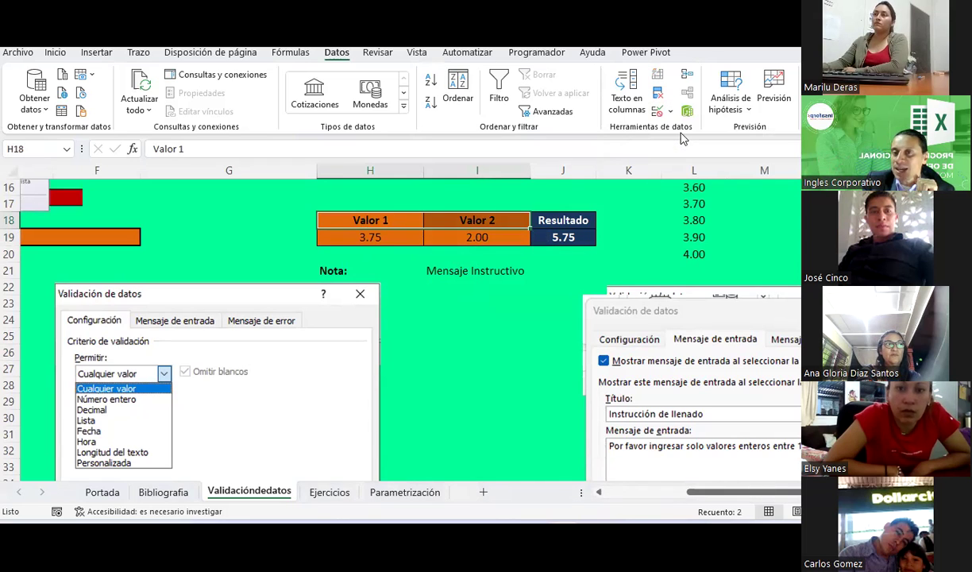
left_click(485, 221)
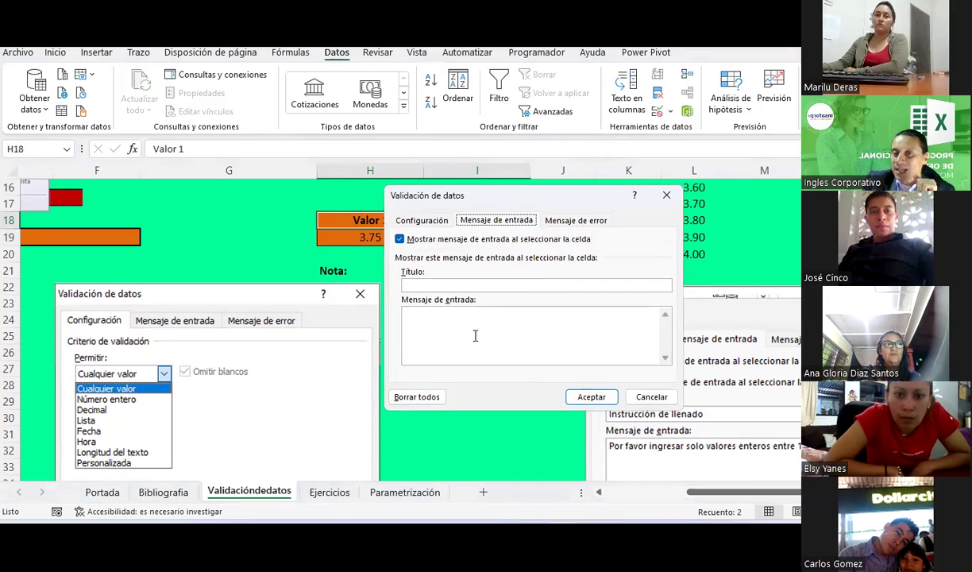
left_click(422, 220)
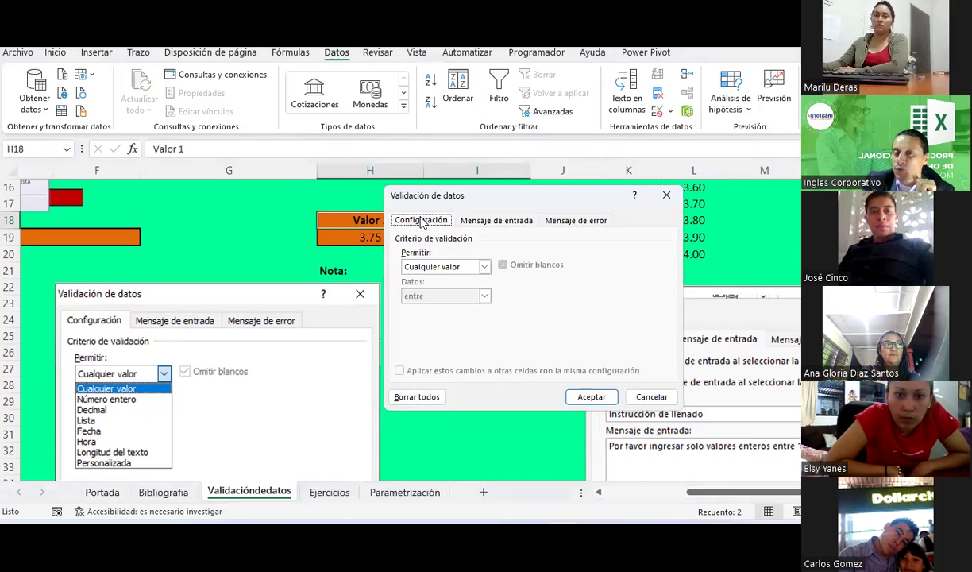
left_click(579, 223)
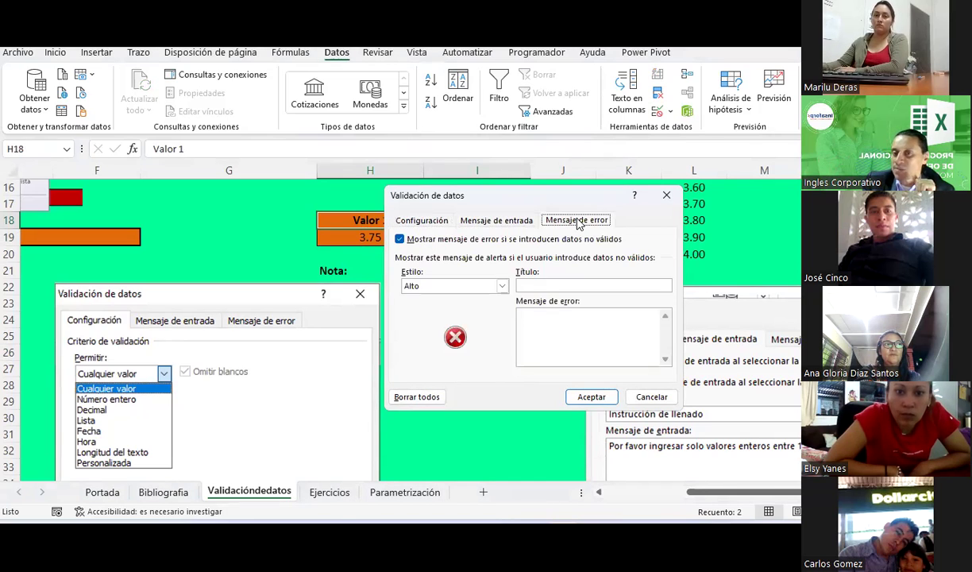
left_click(459, 220)
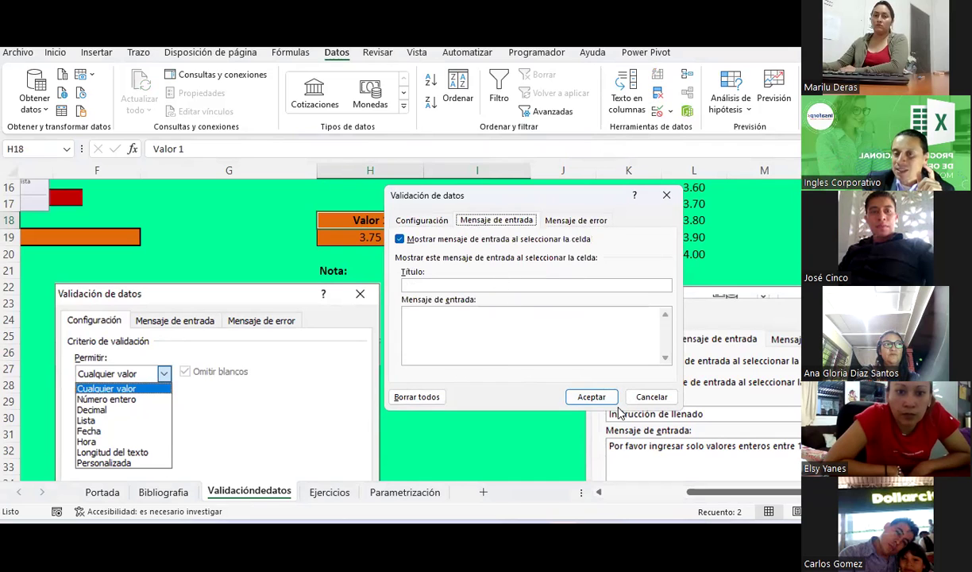
left_click(592, 397)
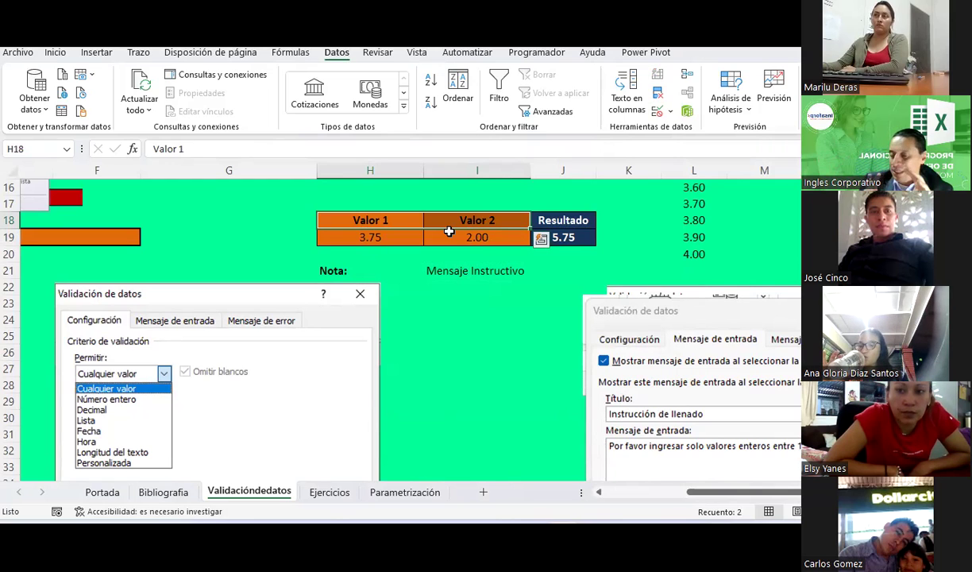
left_click(352, 270)
left_click_drag(406, 264, 493, 271)
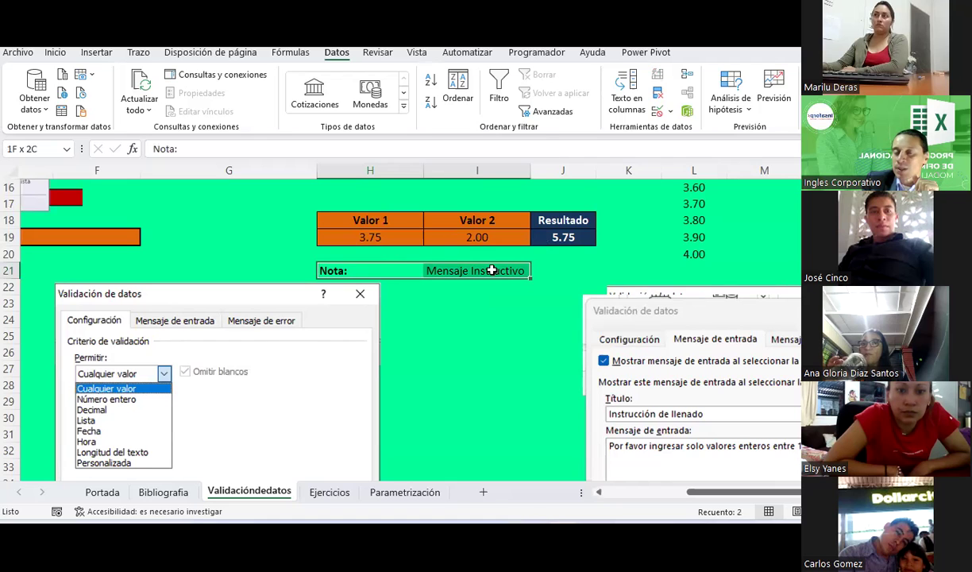
left_click(376, 273)
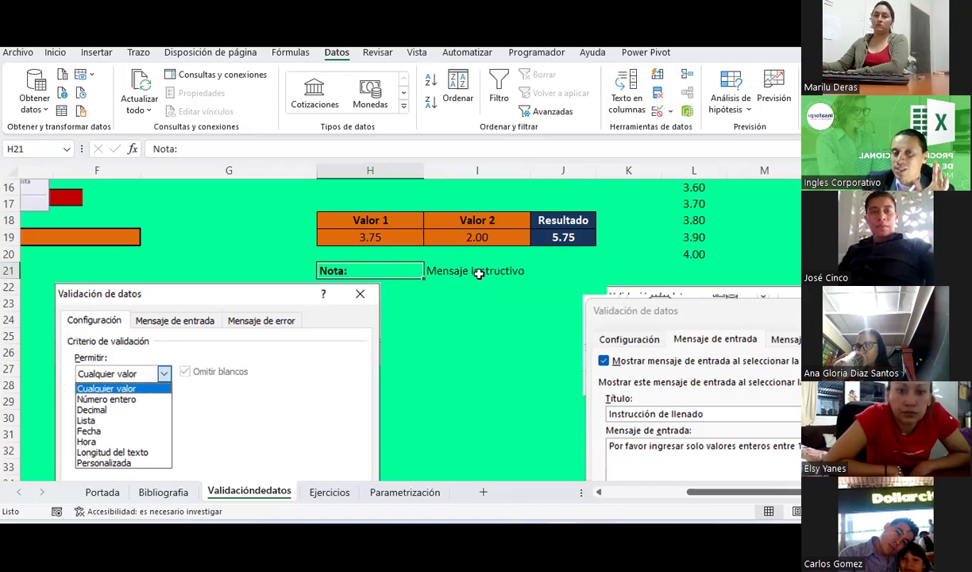
left_click(479, 274)
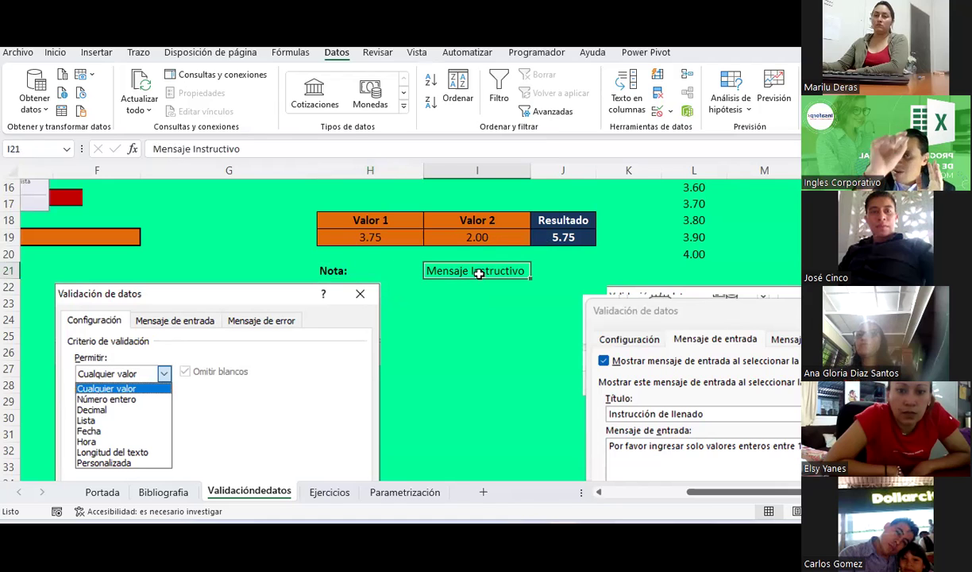
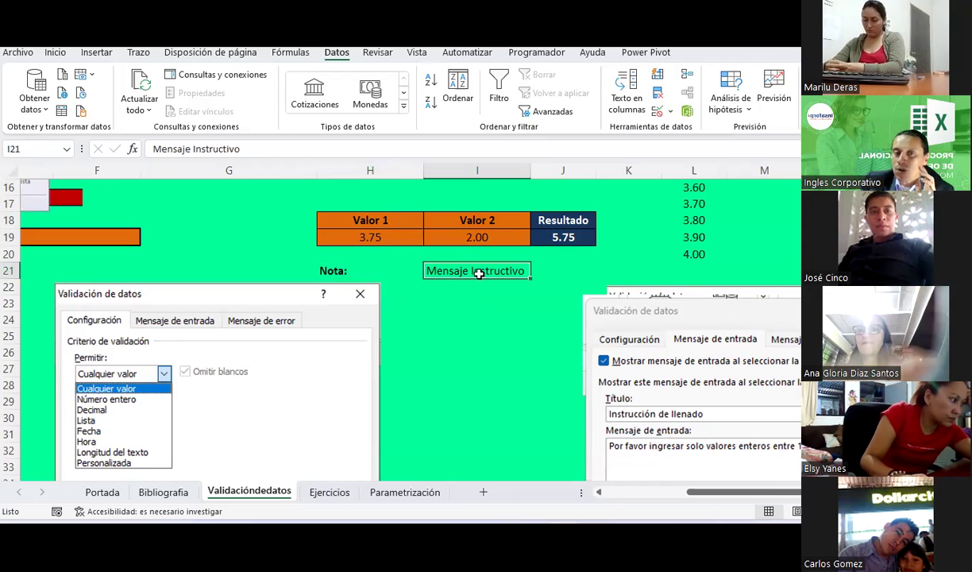
Add a note to H19 reading 'Por favor llenar solo números enteros entre 1 y 4.'.
left_click(402, 231)
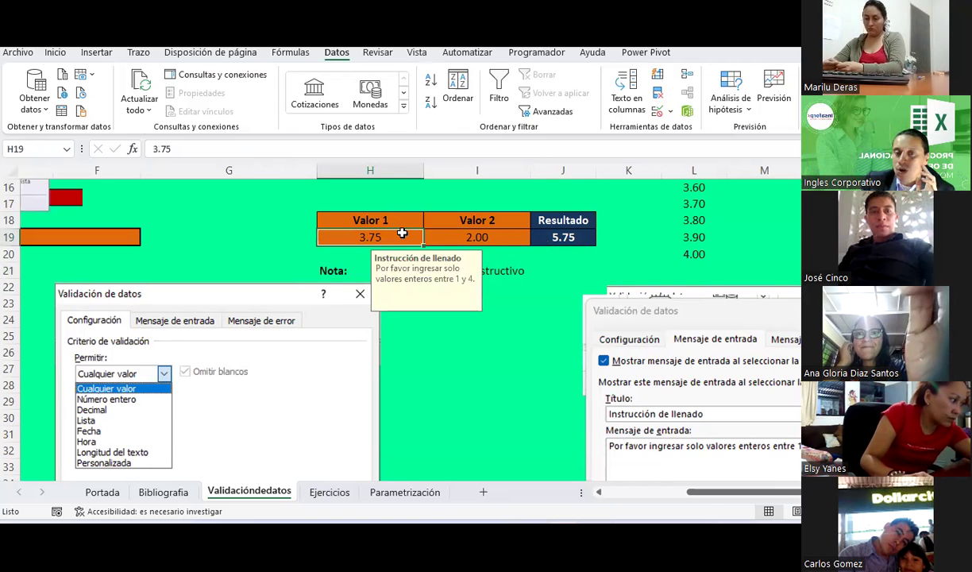
right_click(402, 233)
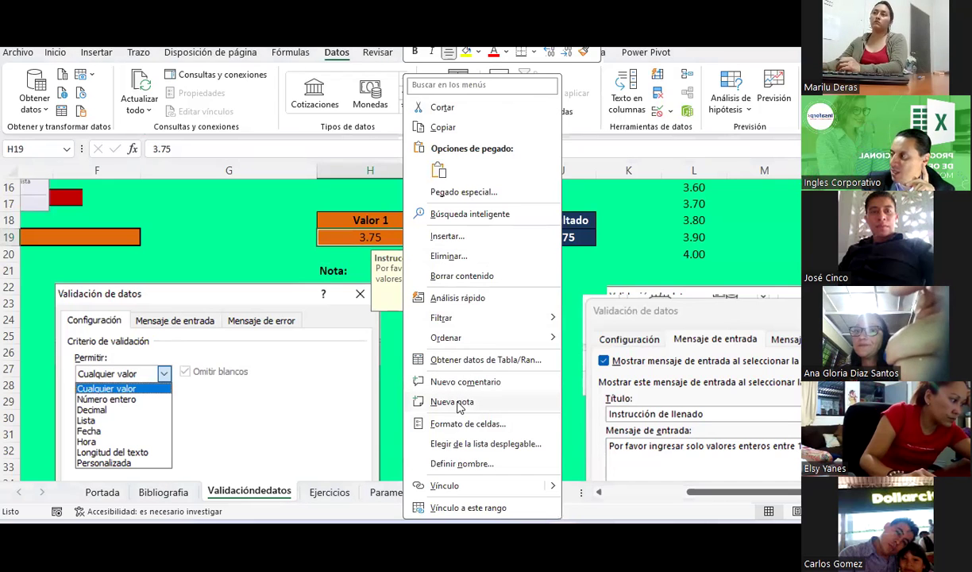
left_click(458, 405)
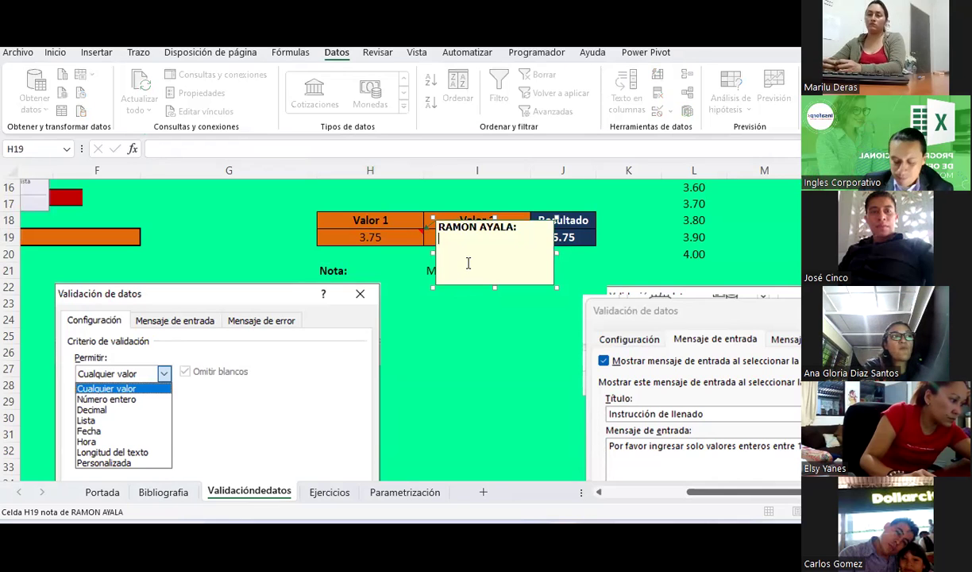
type("Por favor llenar sol")
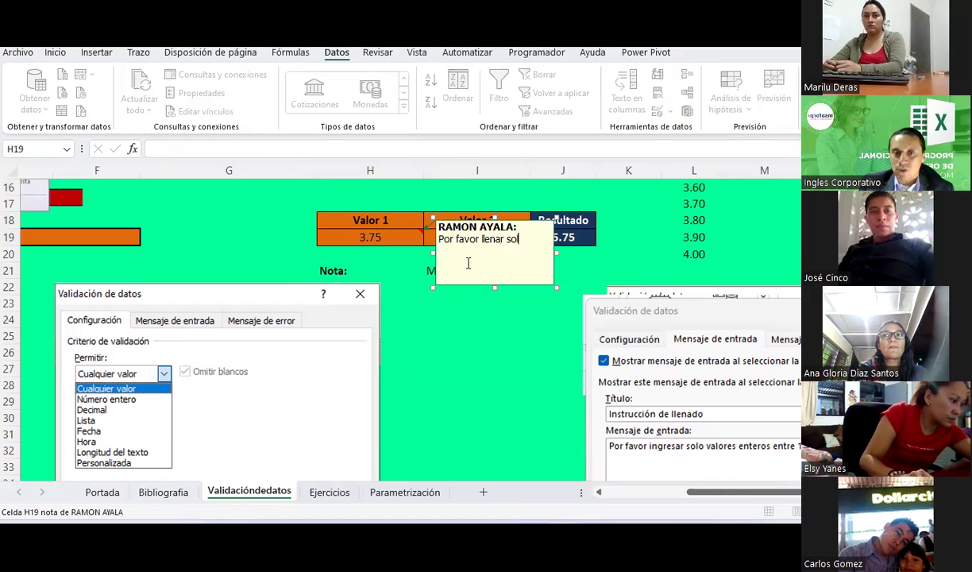
type("n")
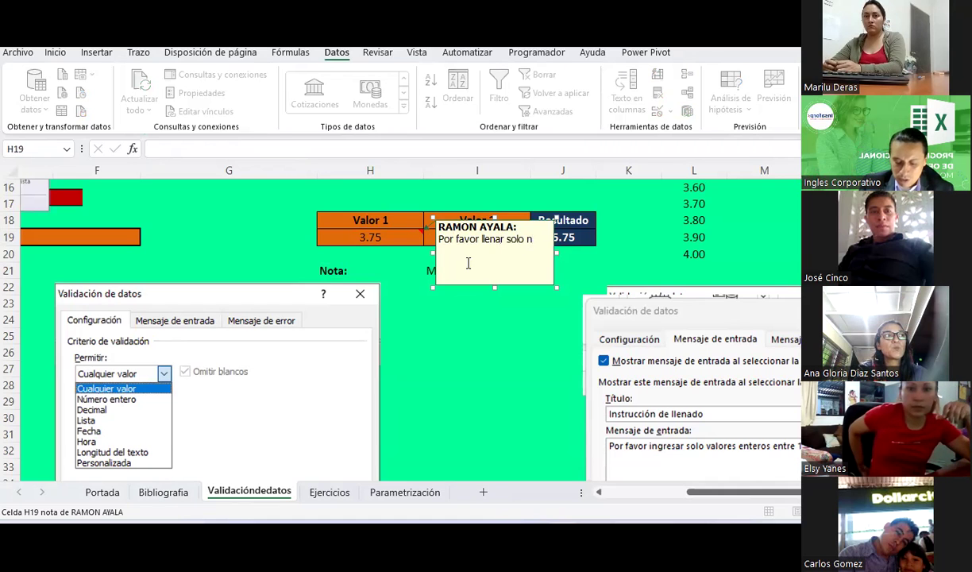
type("úmeros enteres en")
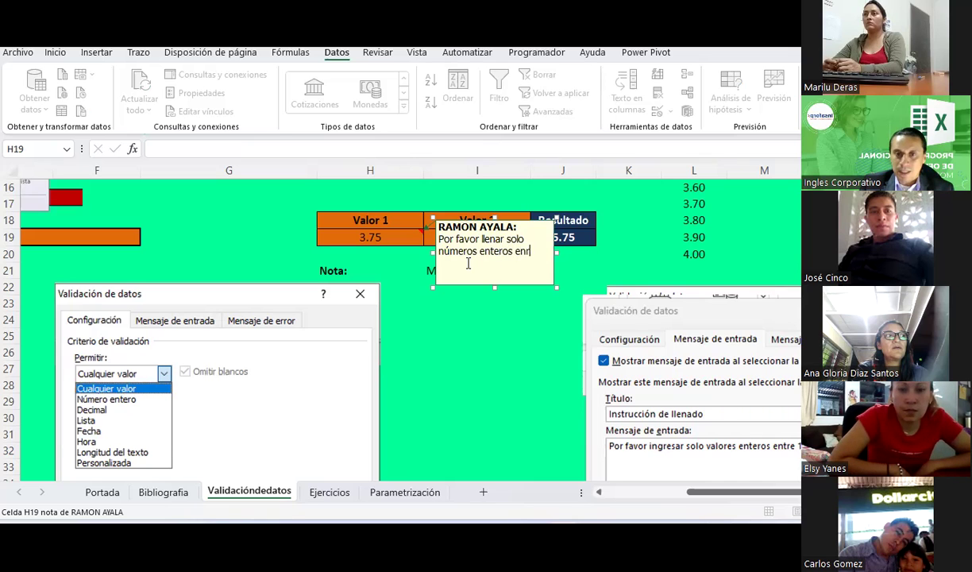
type("re 1 y")
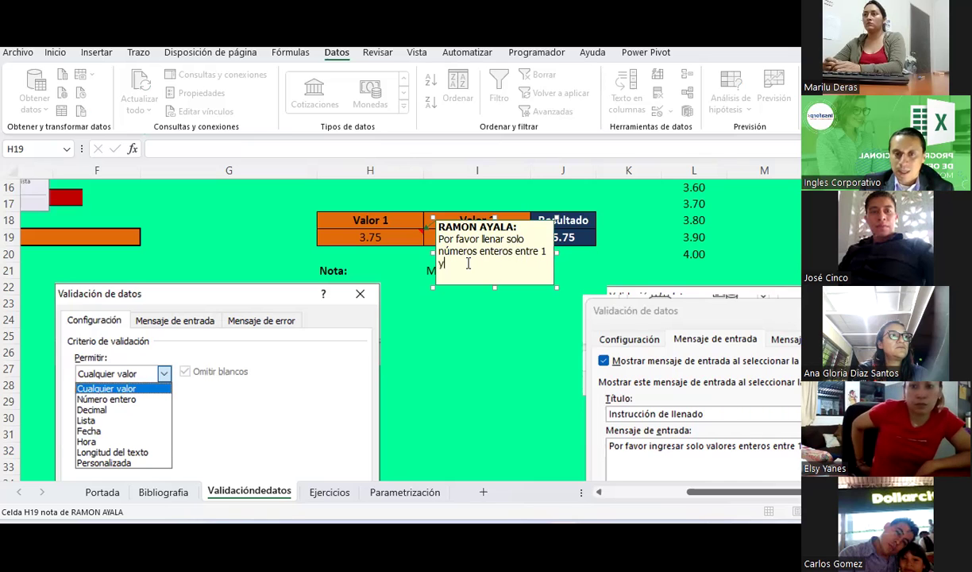
type("4.")
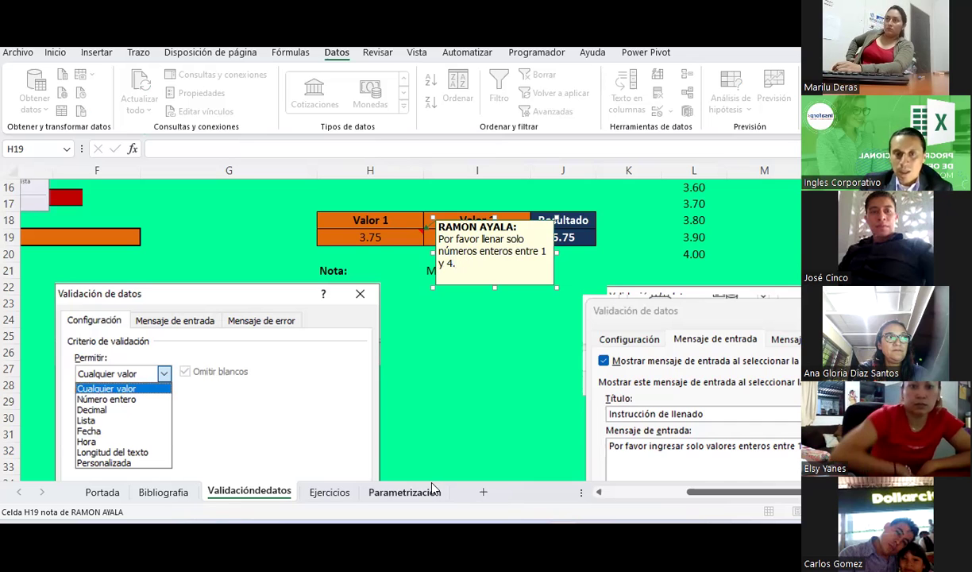
left_click(469, 399)
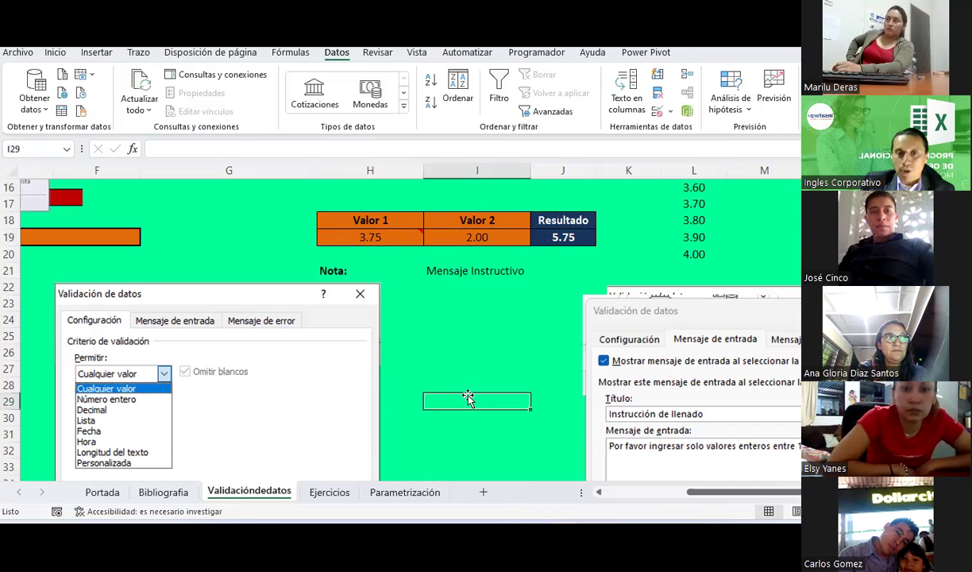
Check the note on H19 and look at the Mensaje Instructivo cell I21.
left_click(382, 235)
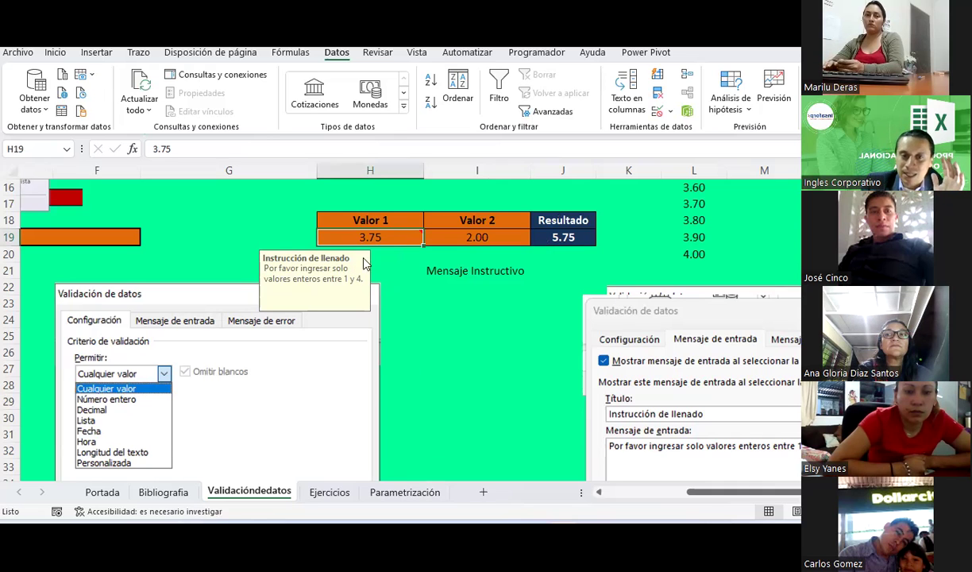
mouse_move(366, 238)
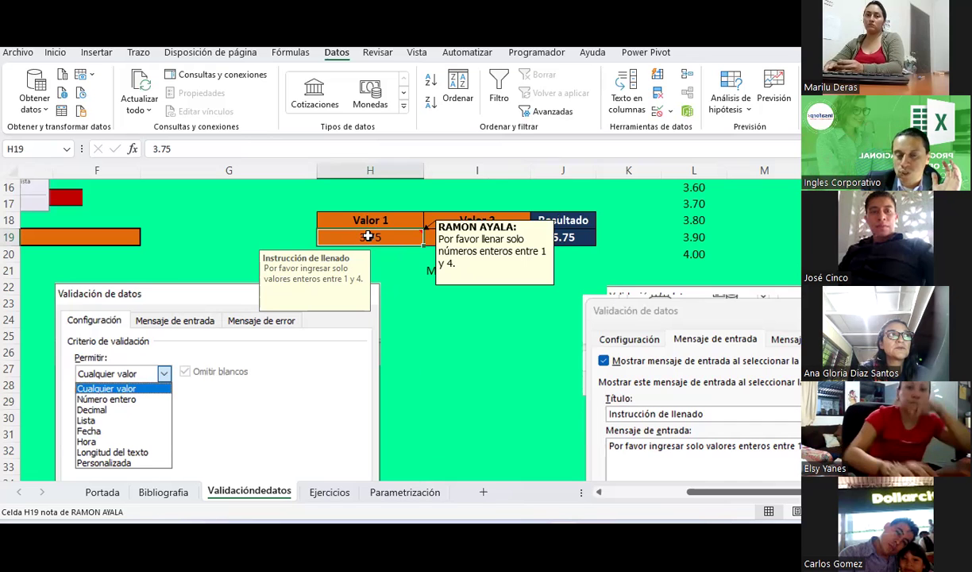
left_click(437, 271)
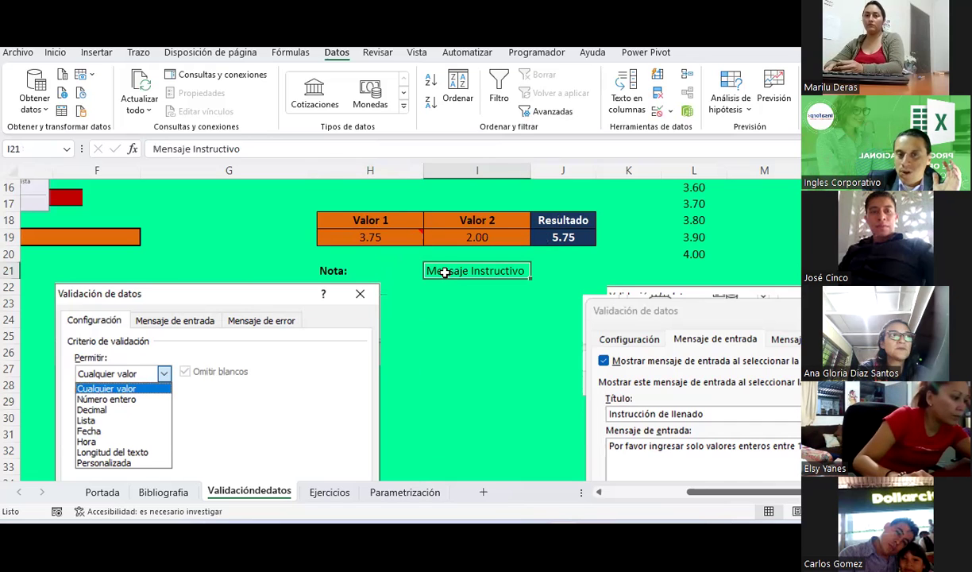
left_click(329, 271)
left_click(445, 270)
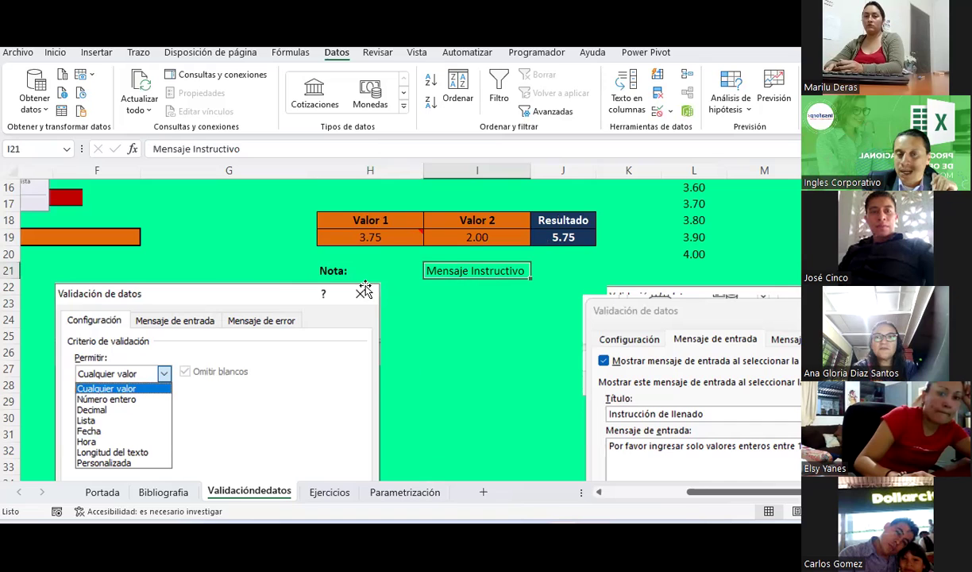
Delete the note from H19, then select the Valor 1 and Valor 2 cells H19:I19.
left_click(388, 237)
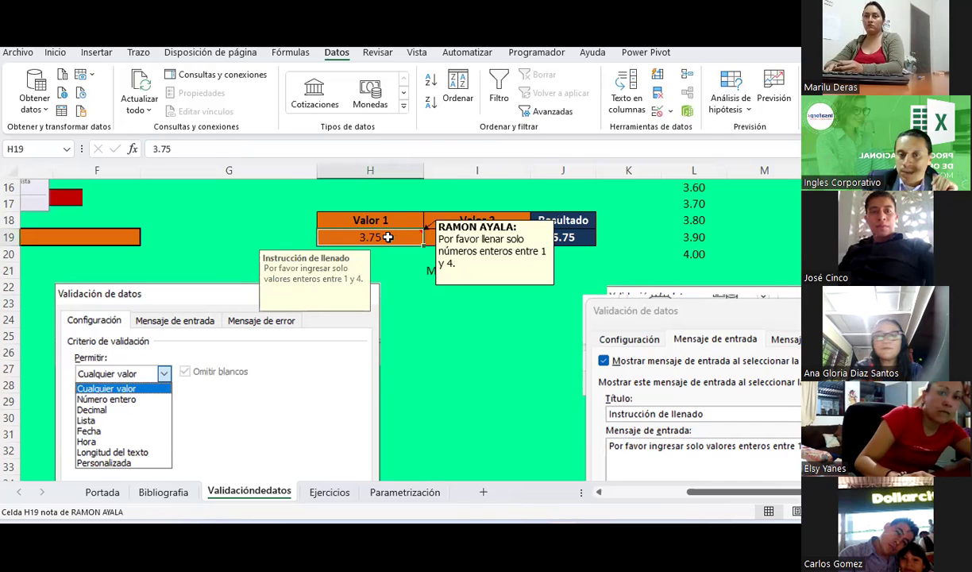
right_click(388, 237)
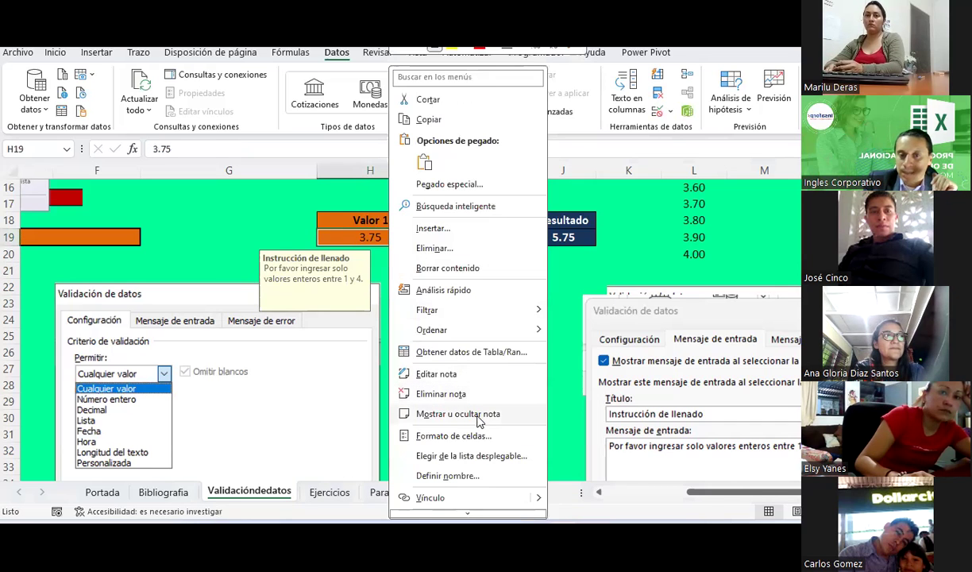
left_click(457, 395)
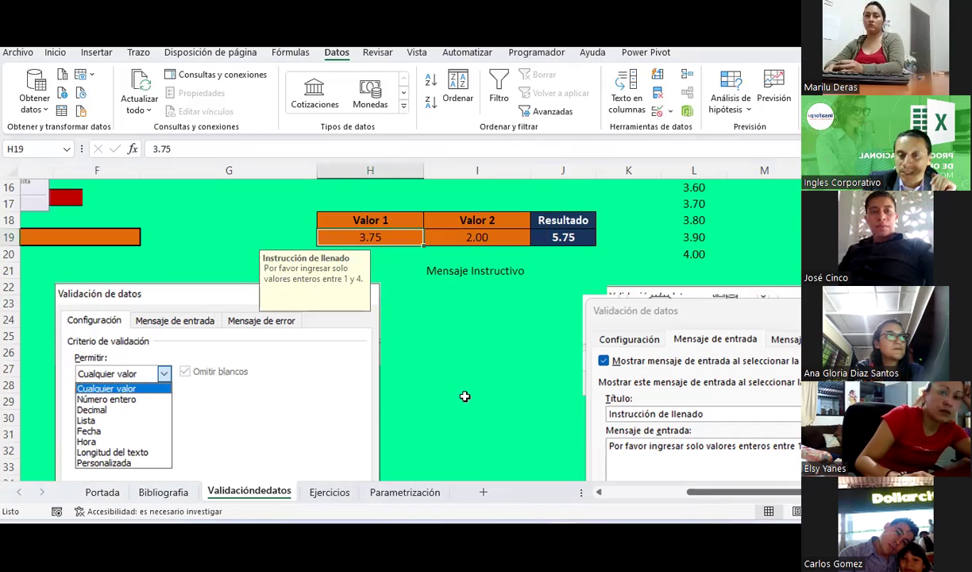
left_click(463, 402)
left_click_drag(389, 237, 464, 232)
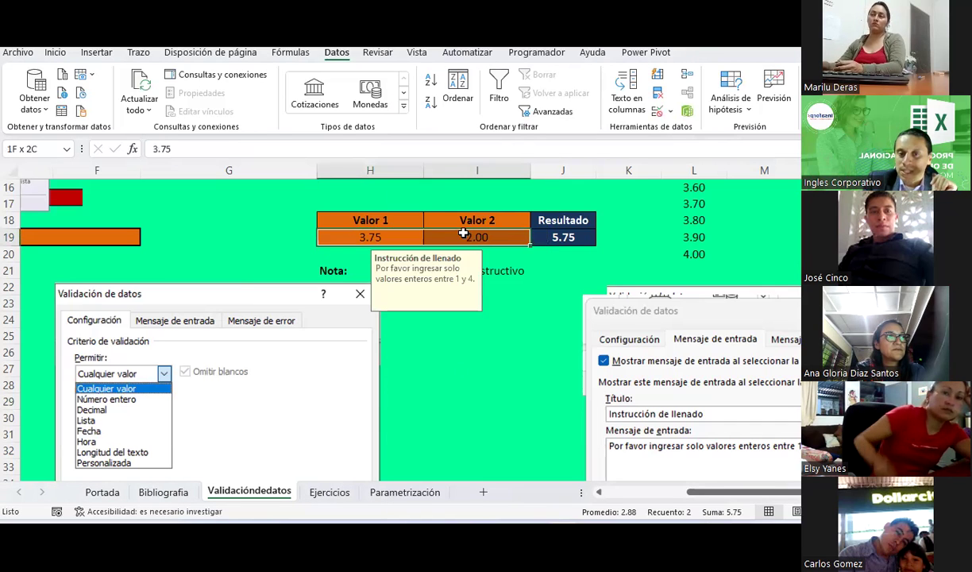
left_click(660, 110)
left_click(699, 124)
left_click(421, 223)
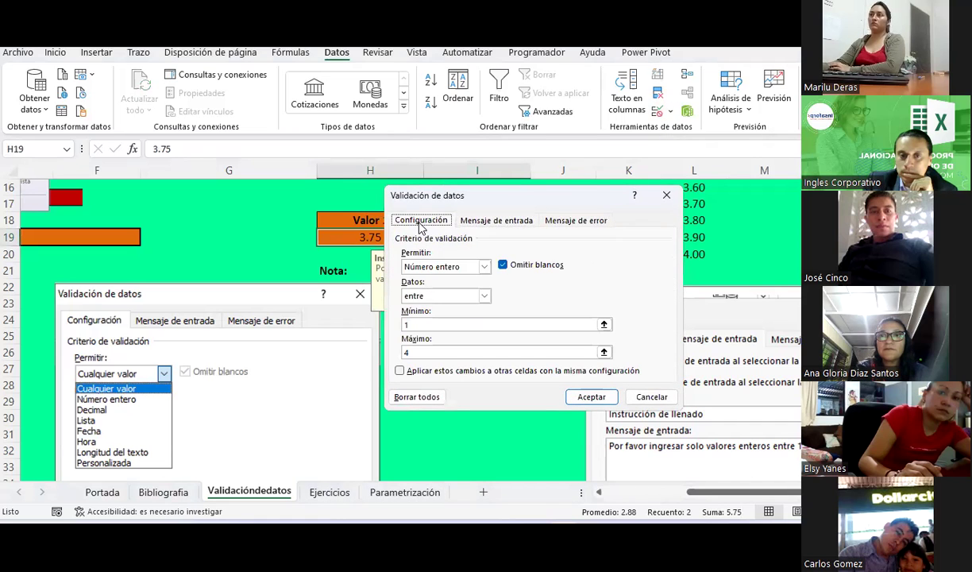
left_click(431, 266)
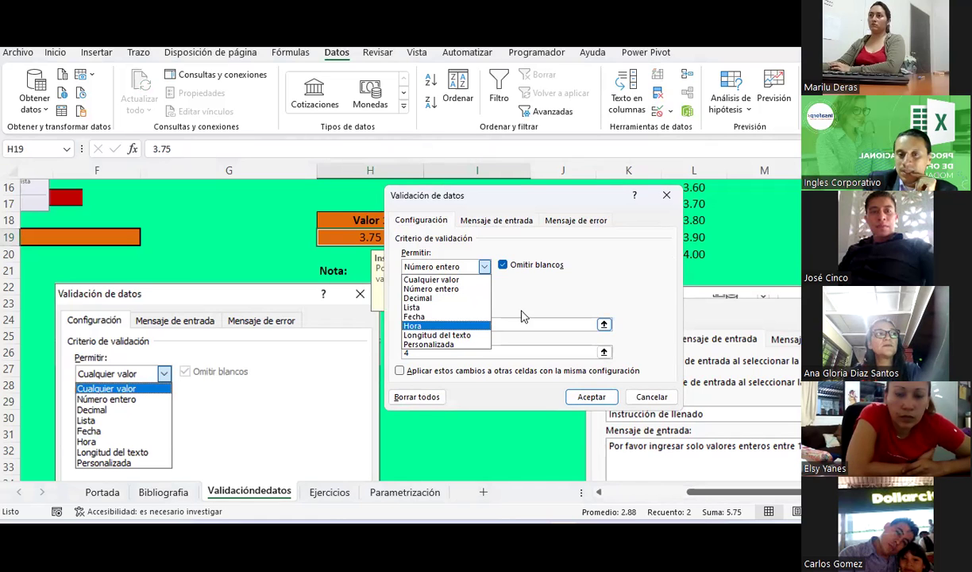
left_click(649, 396)
left_click(650, 396)
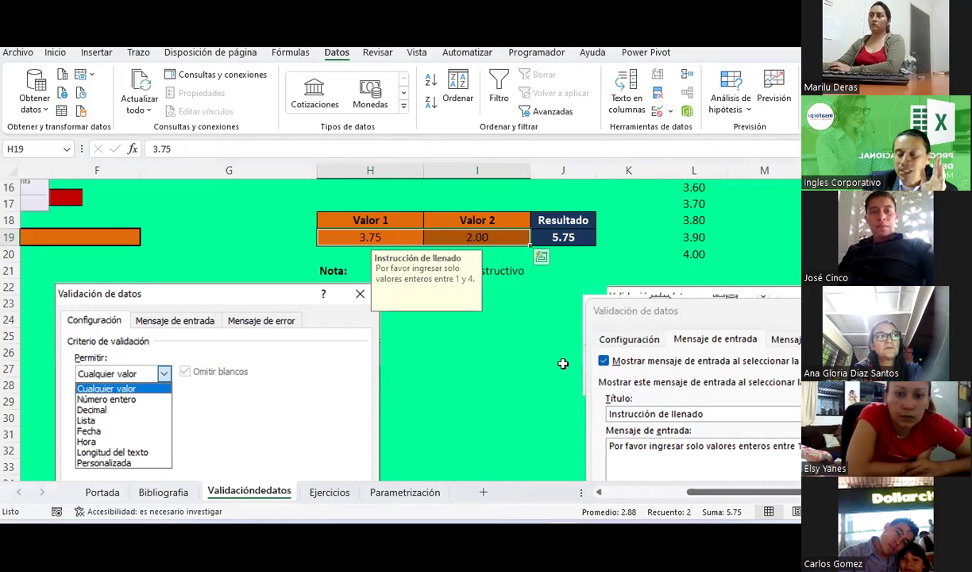
Bring rows 7–24 into view and select cell M10 for the names list.
scroll(561, 362, "up", 1)
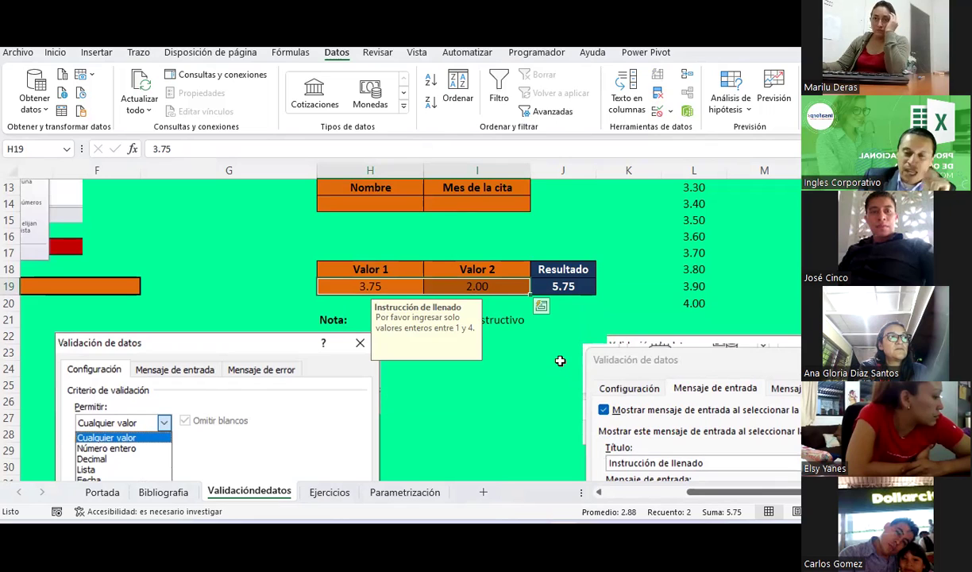
scroll(560, 361, "up", 3)
scroll(560, 360, "down", 1)
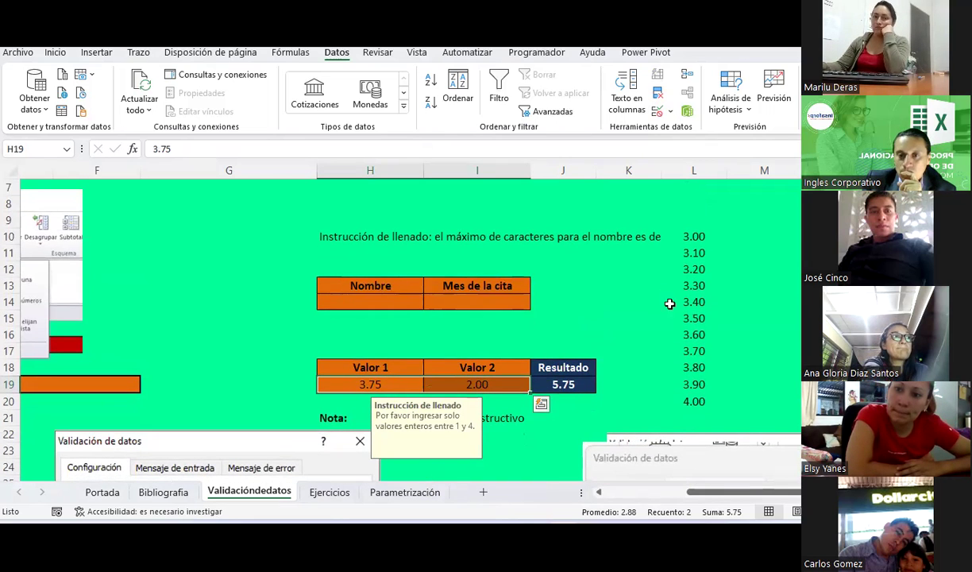
left_click(786, 240)
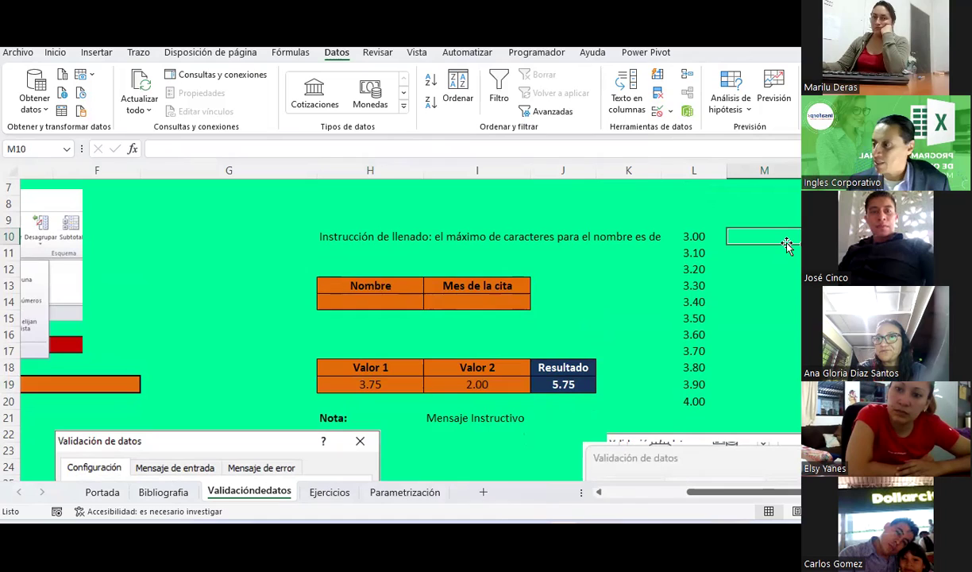
Enter three participants' full names in M10, M11 and M12.
double_click(787, 244)
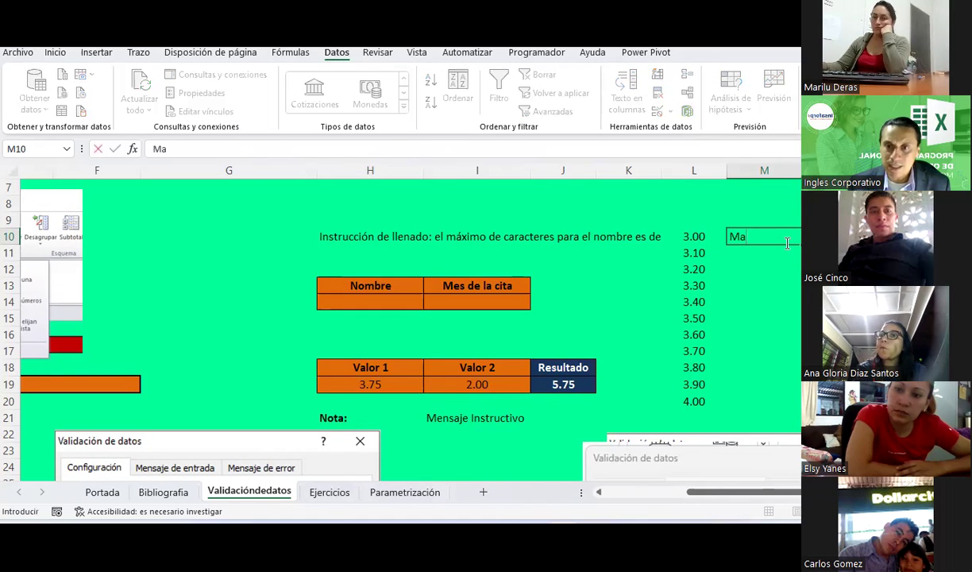
type("rilu Deras")
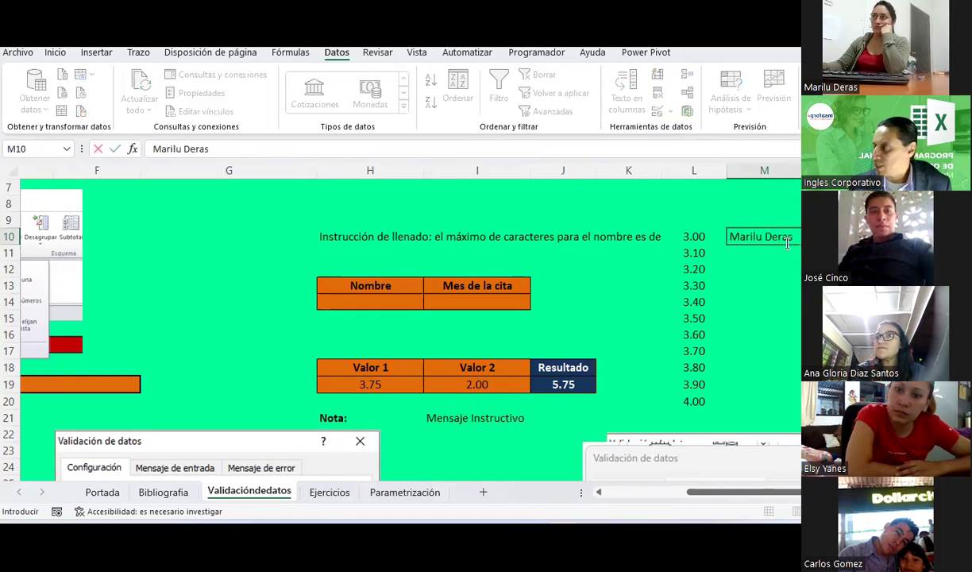
key("Return")
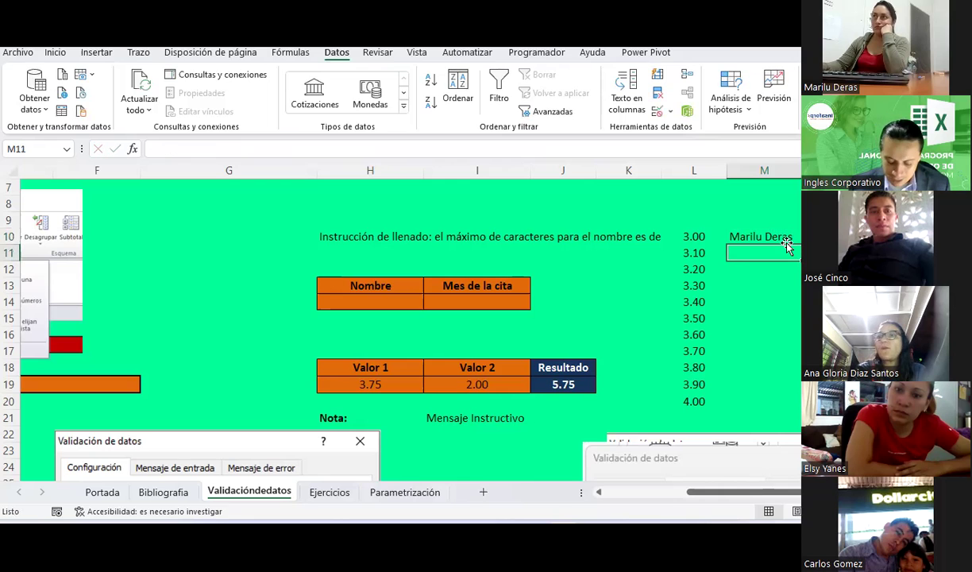
type("José")
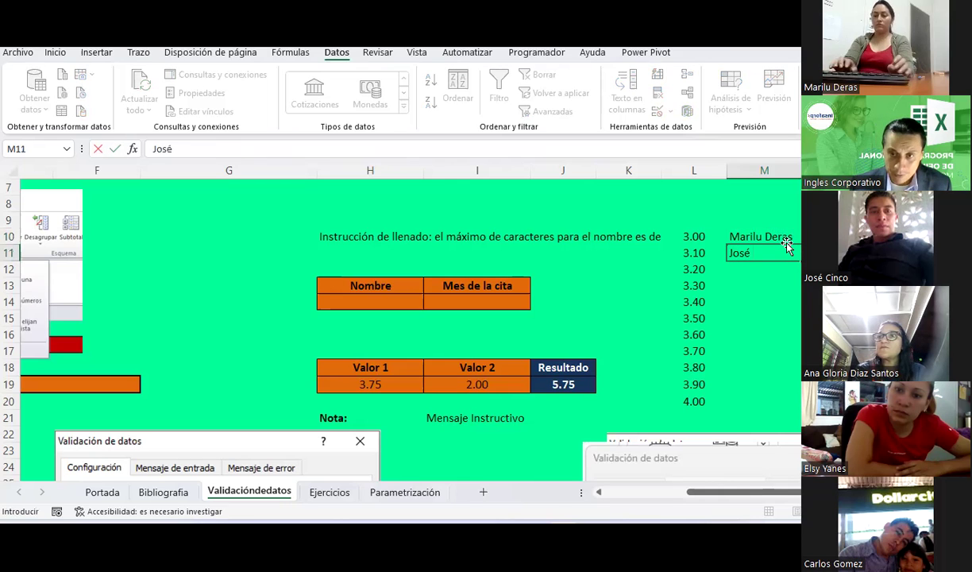
type(" Cinco")
key("Return")
type("Ana Díaz")
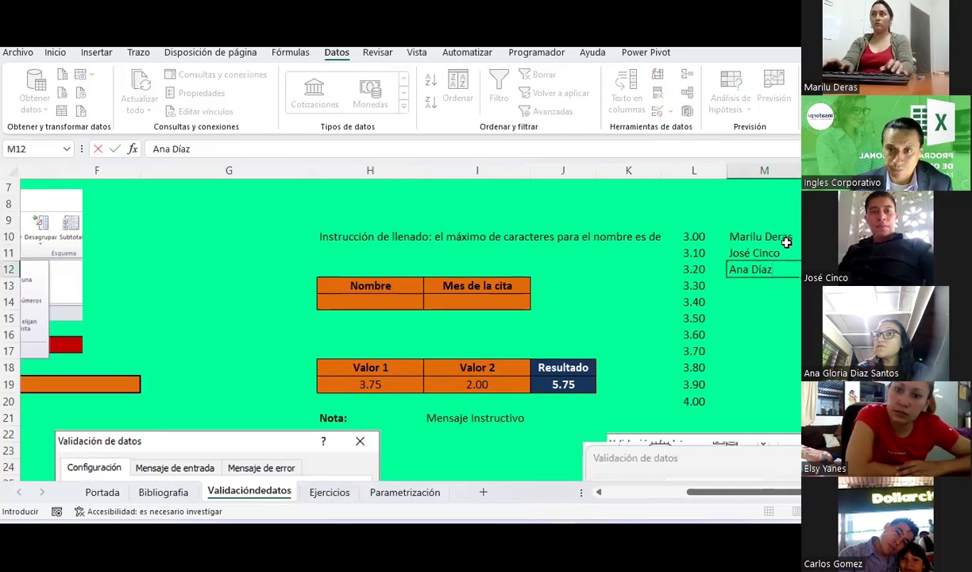
left_click(787, 242)
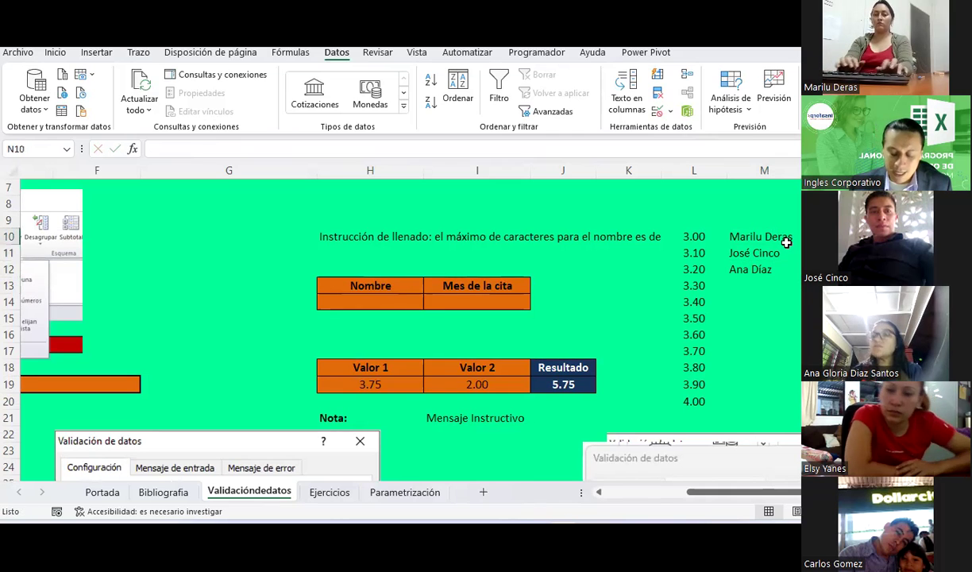
Enter Enero in N10 and fill the dates down through N18.
type("Enero")
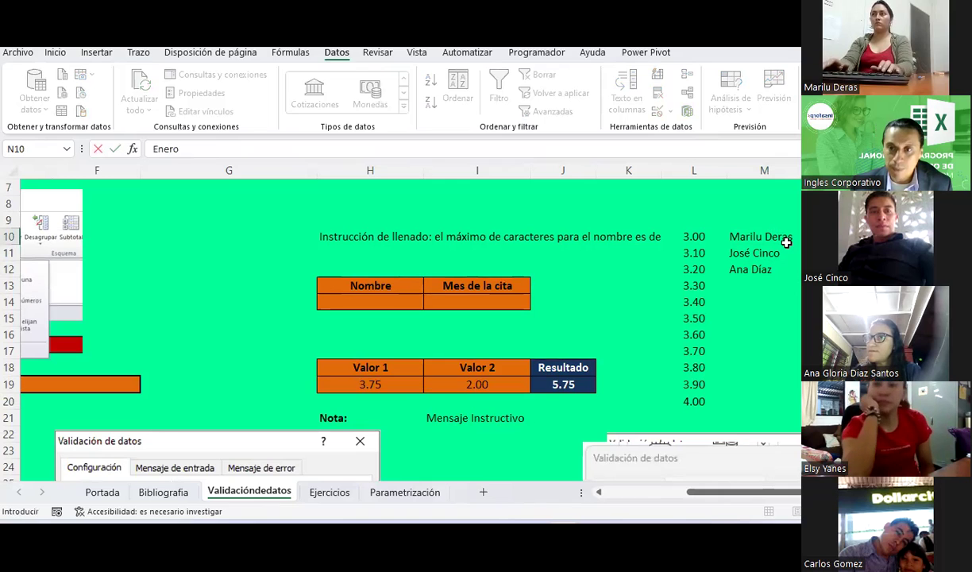
key("Return")
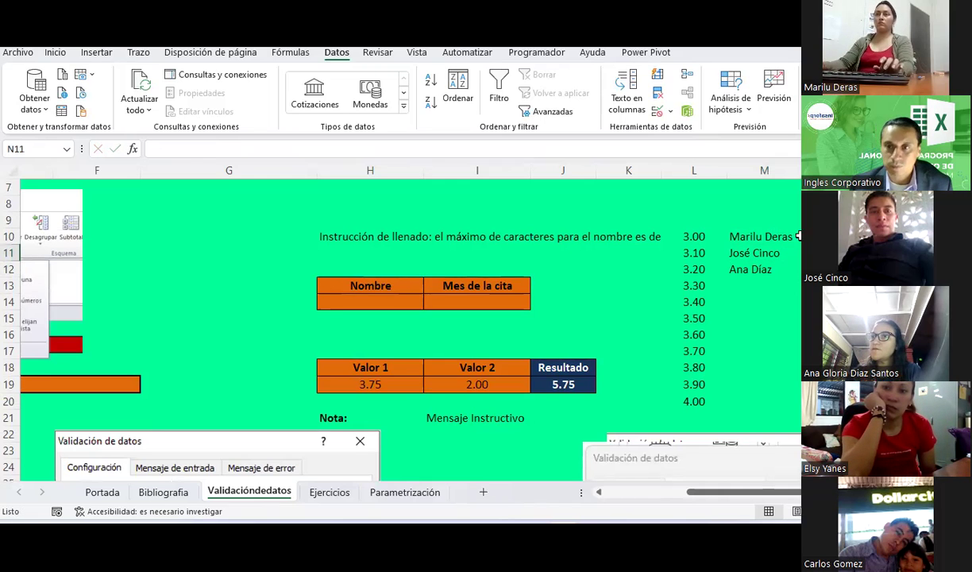
left_click_drag(799, 236, 799, 368)
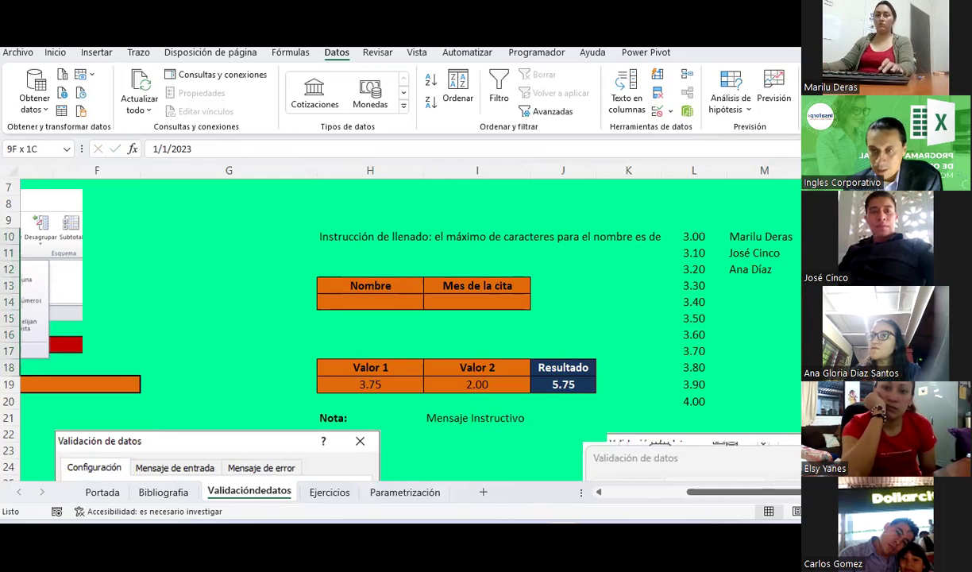
left_click(798, 253)
left_click(800, 236)
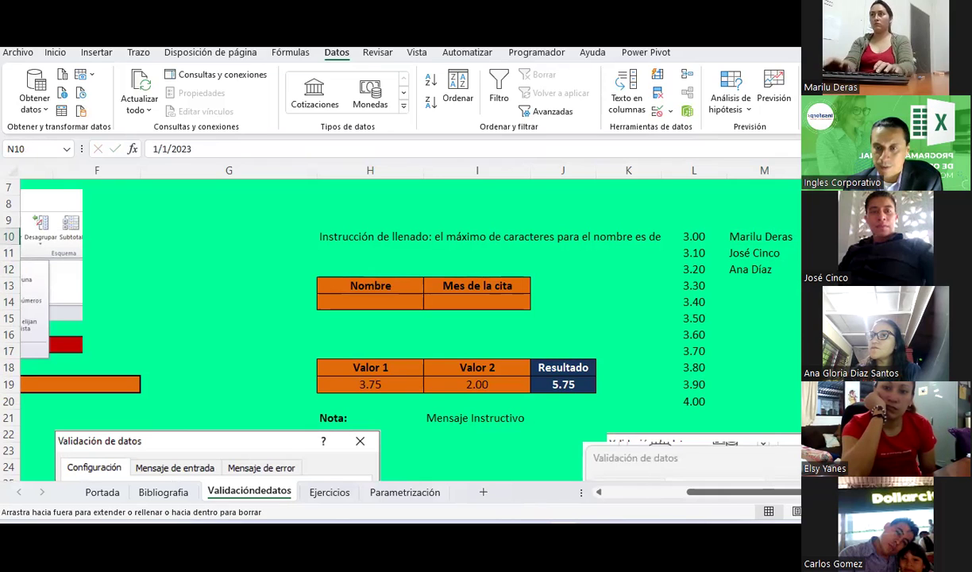
left_click_drag(800, 243, 799, 418)
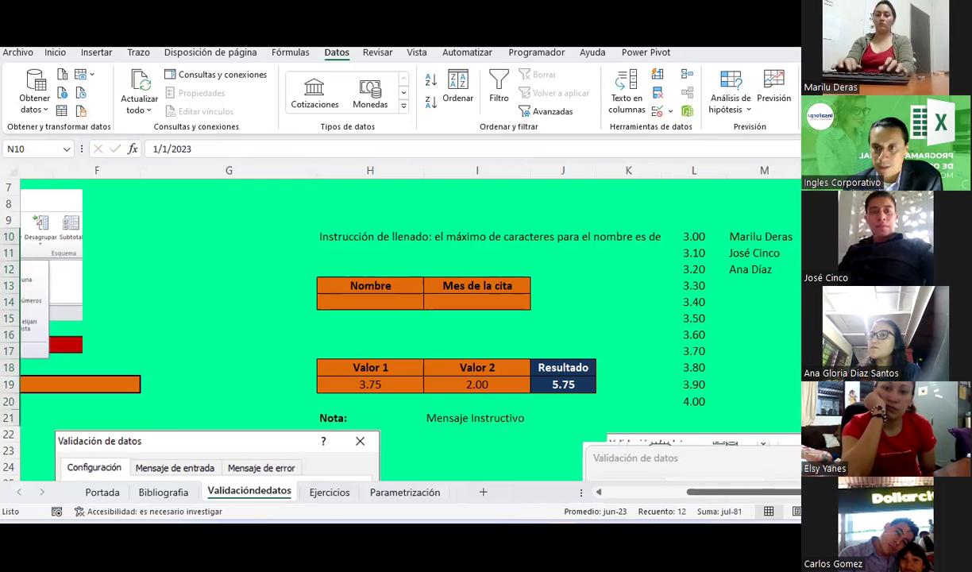
Set the number format of N10:N18 to Texto.
left_click(55, 53)
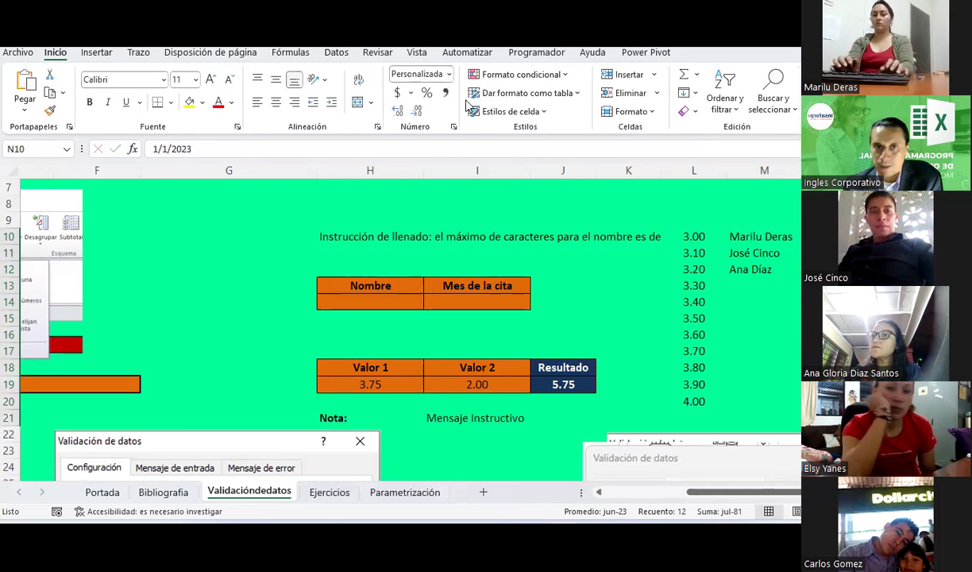
left_click(451, 75)
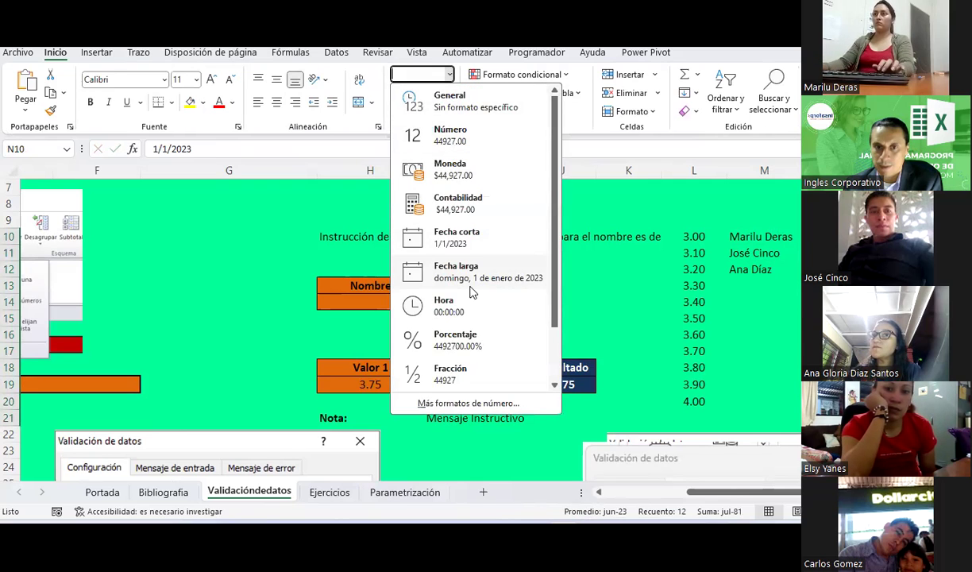
scroll(470, 334, "down", 2)
left_click(469, 373)
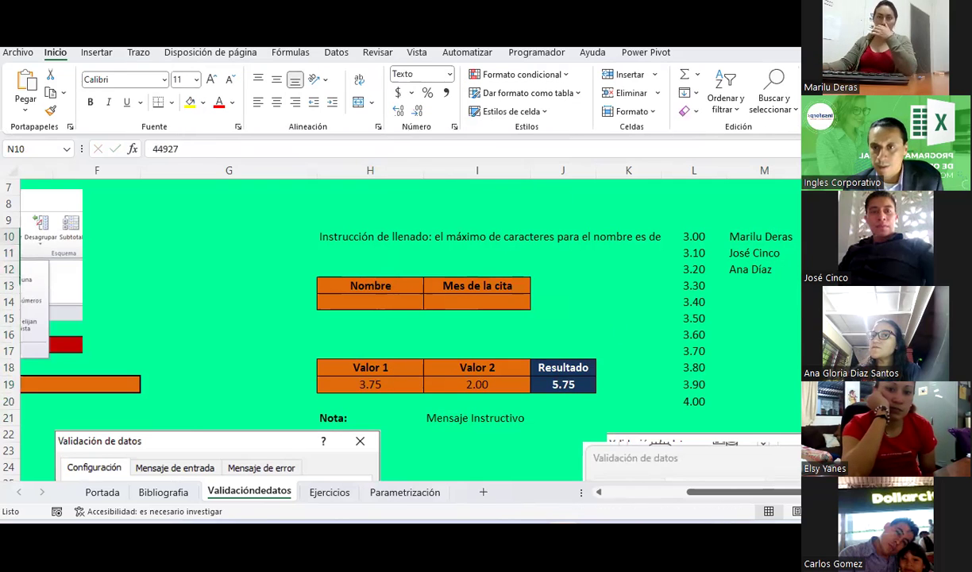
Enter the month labels Enero 23, Febero 23 and Marz in N10:N12.
type("Enero 23")
key("Return")
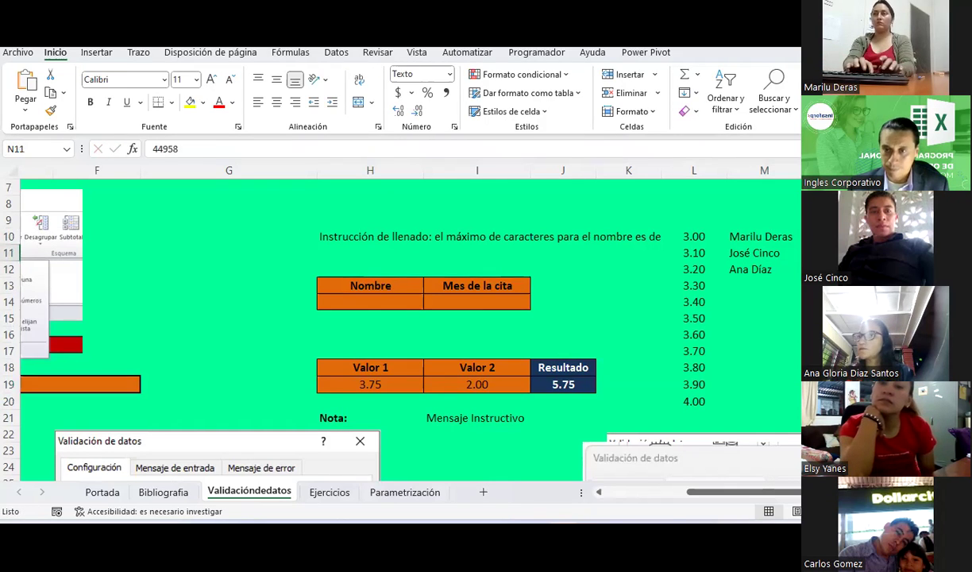
type("Febero 23")
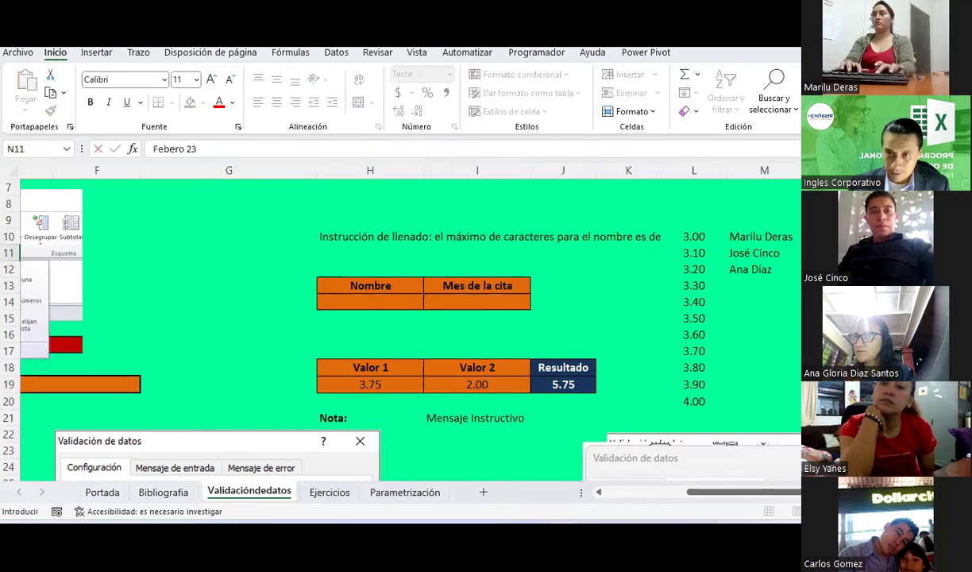
key("Return")
type("Marz")
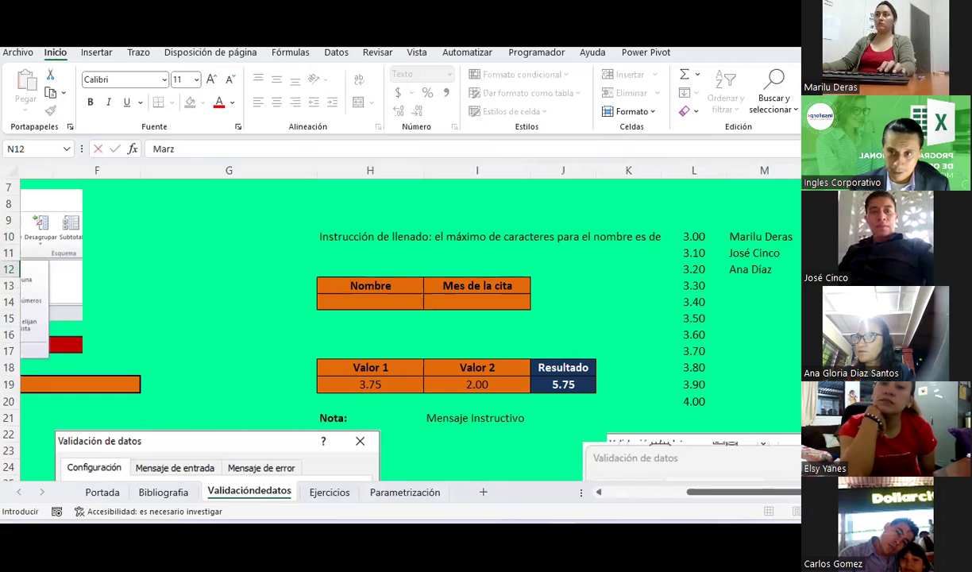
key("Return")
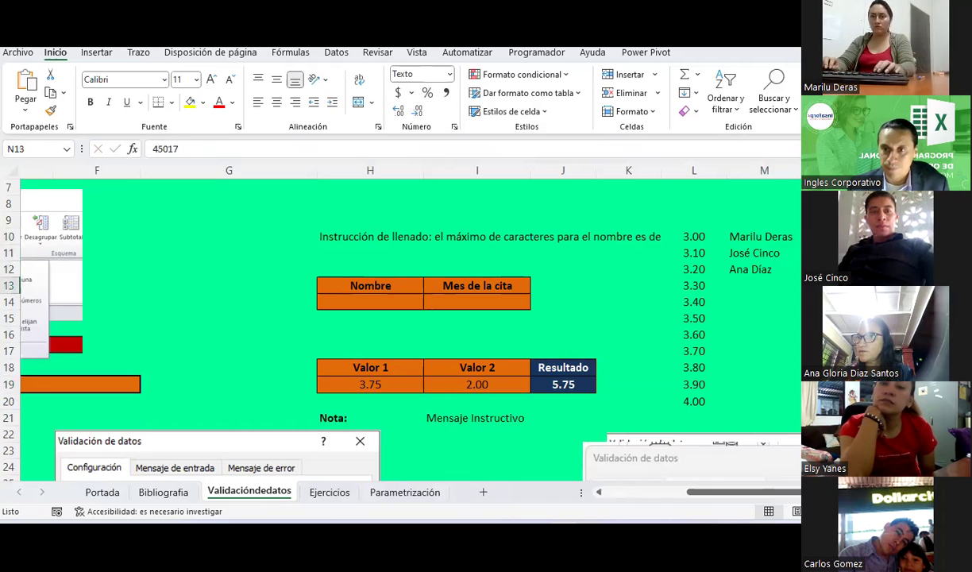
key("shift+Down")
key("shift+Down")
key("shift+Down")
key("shift+Down")
key("shift+Down")
key("shift+Down")
key("shift+Down")
key("shift+Down")
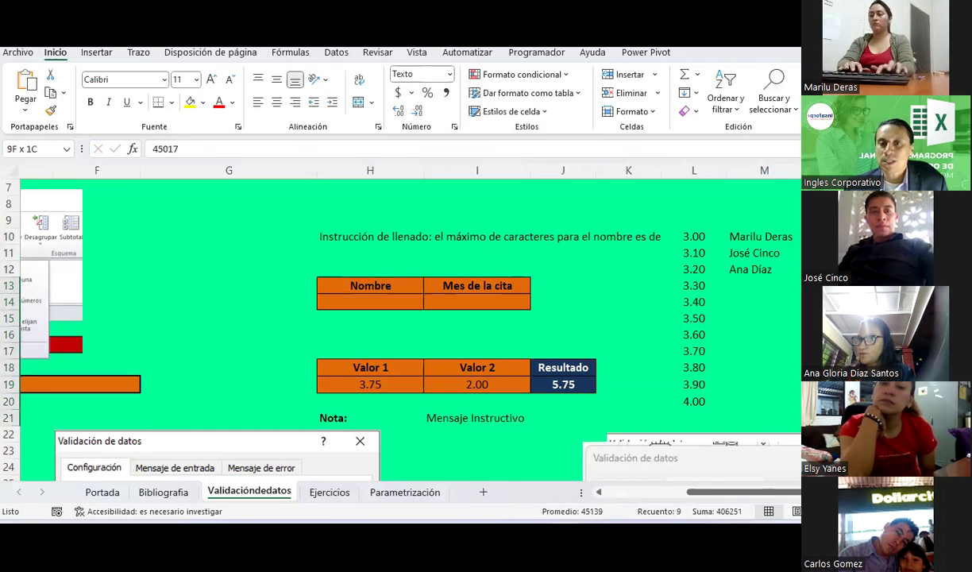
left_click(822, 285)
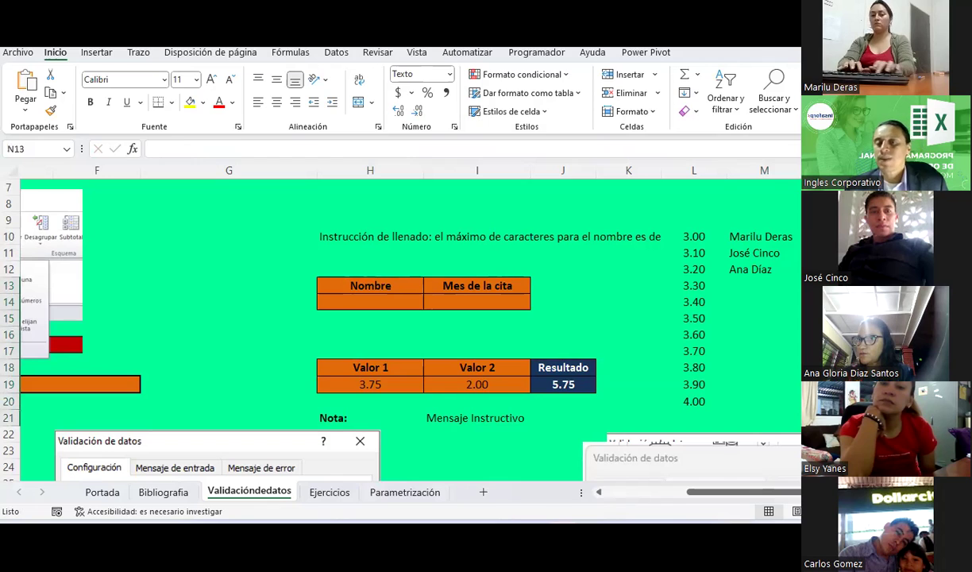
Enter the header Nombres in M9 and Marzo 23 in N9.
left_click(773, 224)
type("Nombre")
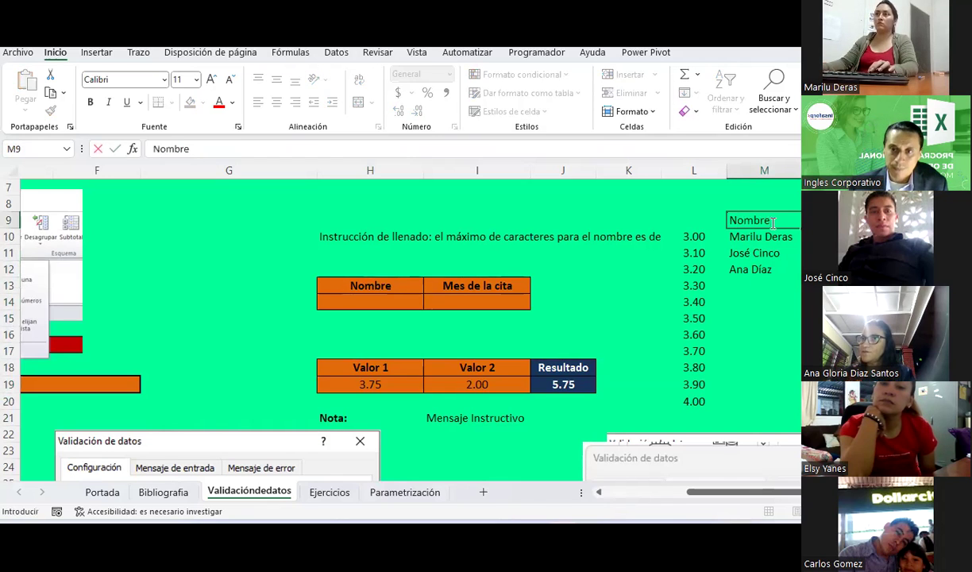
key("Tab")
type("Marzo 23")
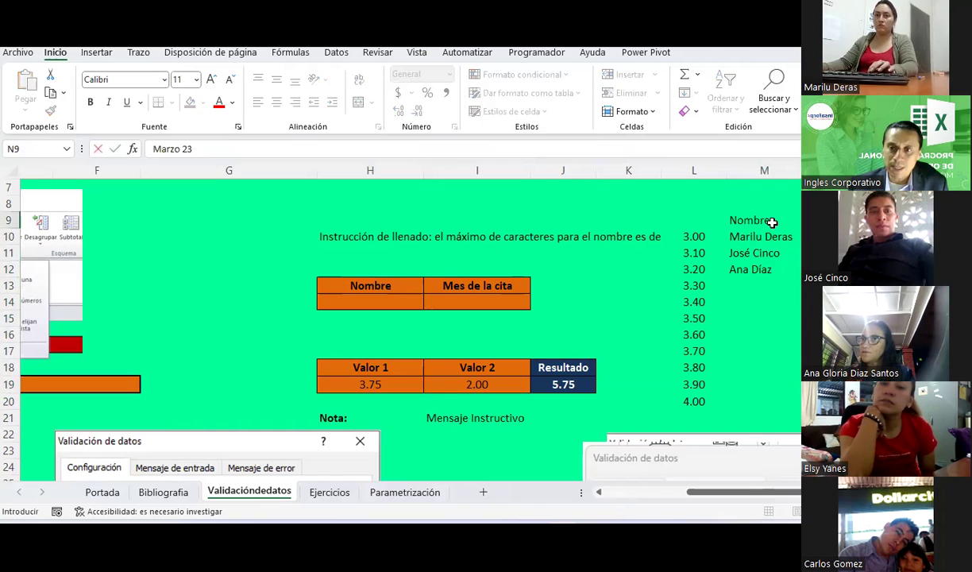
key("Return")
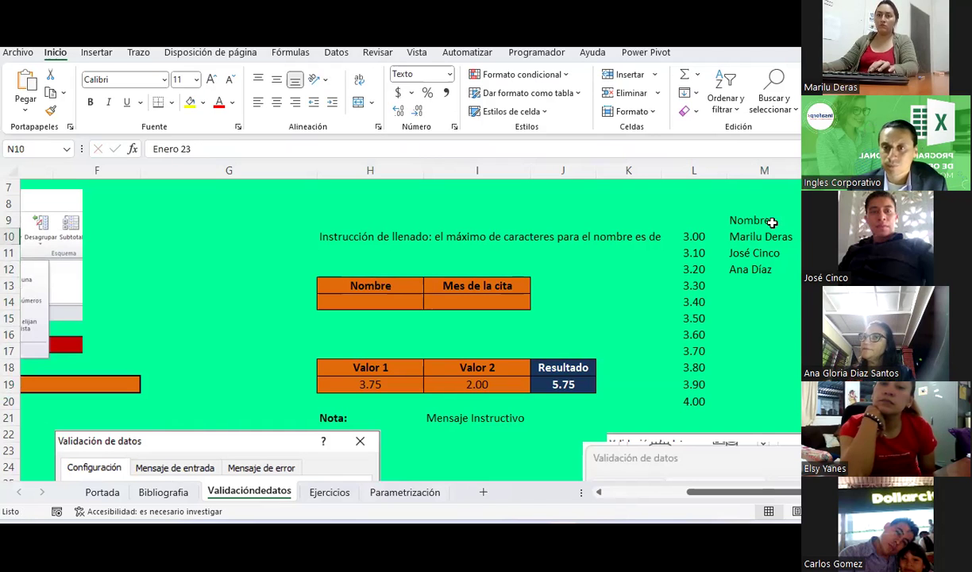
Centre the names list M9:M12, give it all borders and a white fill.
left_click_drag(773, 223, 791, 269)
left_click(277, 102)
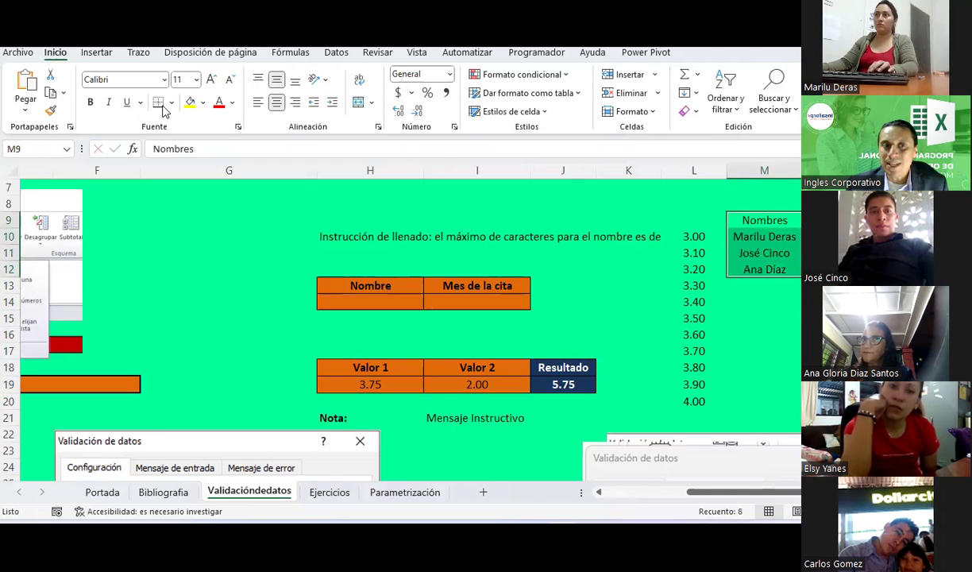
left_click(171, 102)
left_click(188, 247)
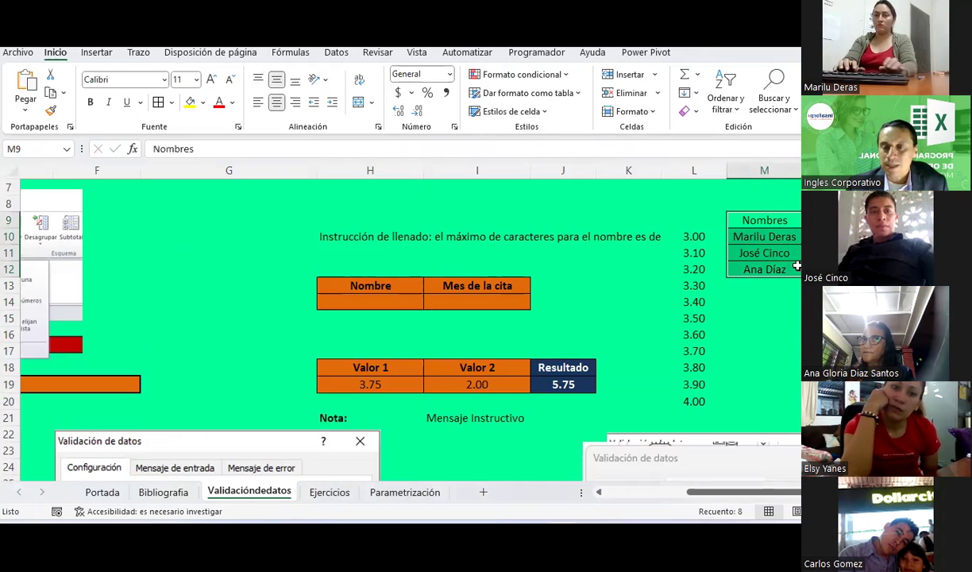
left_click(203, 103)
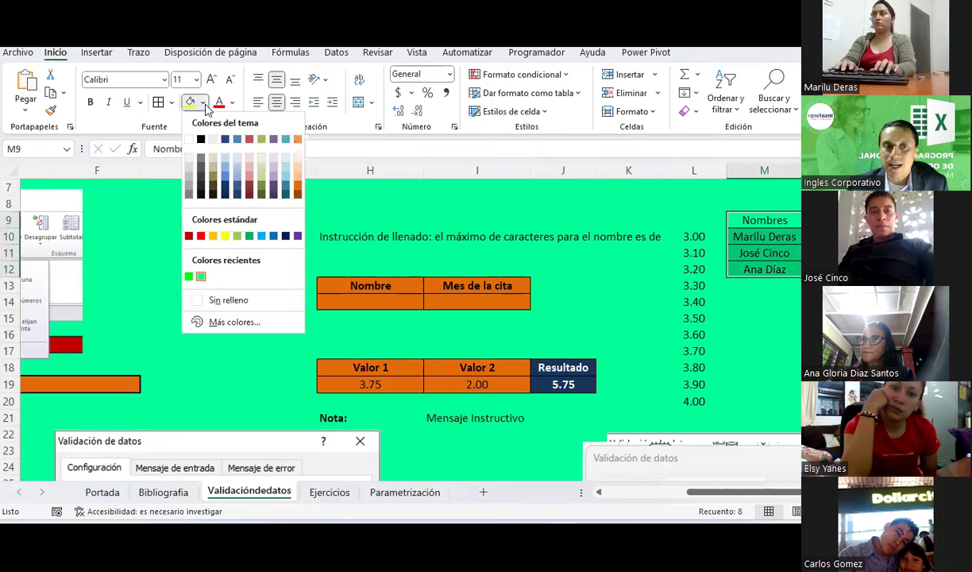
left_click(192, 141)
Select the Nombres header, then start a new first-name entry in M13.
left_click(784, 254)
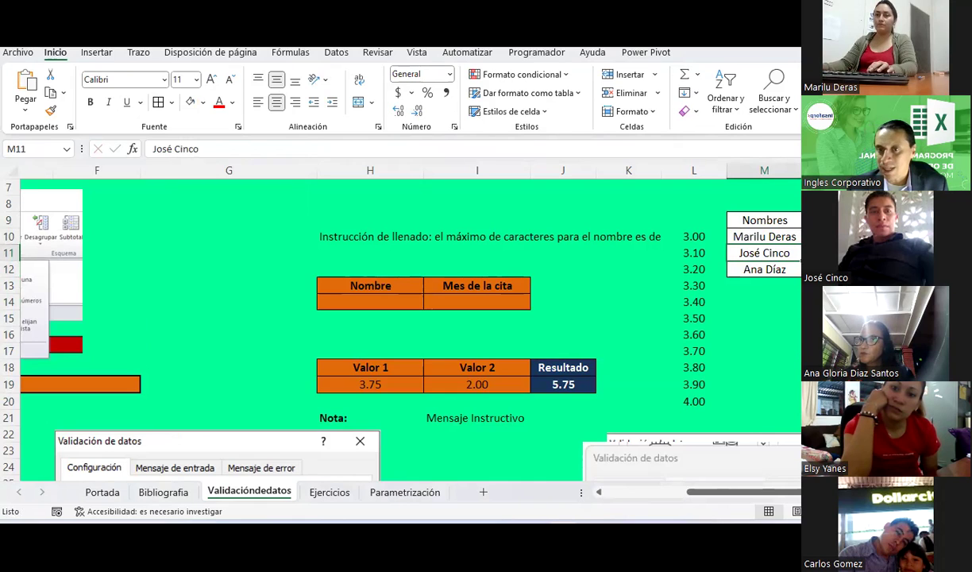
left_click_drag(772, 227, 772, 237)
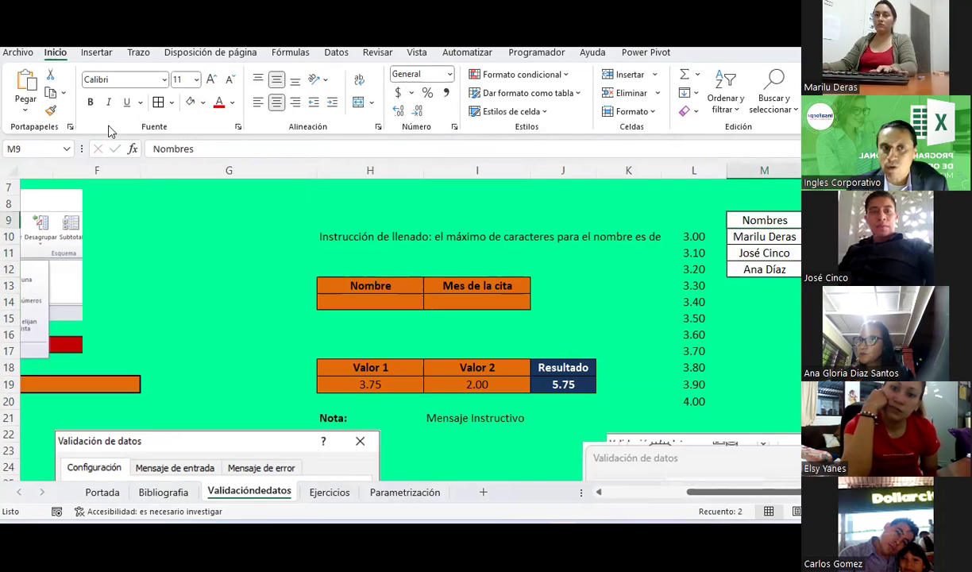
left_click(793, 286)
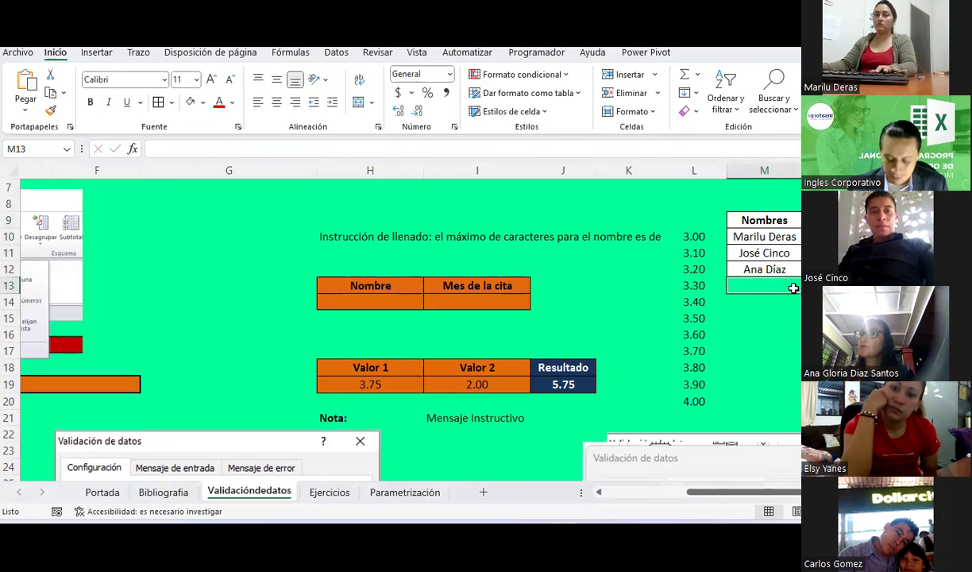
type("Maryl")
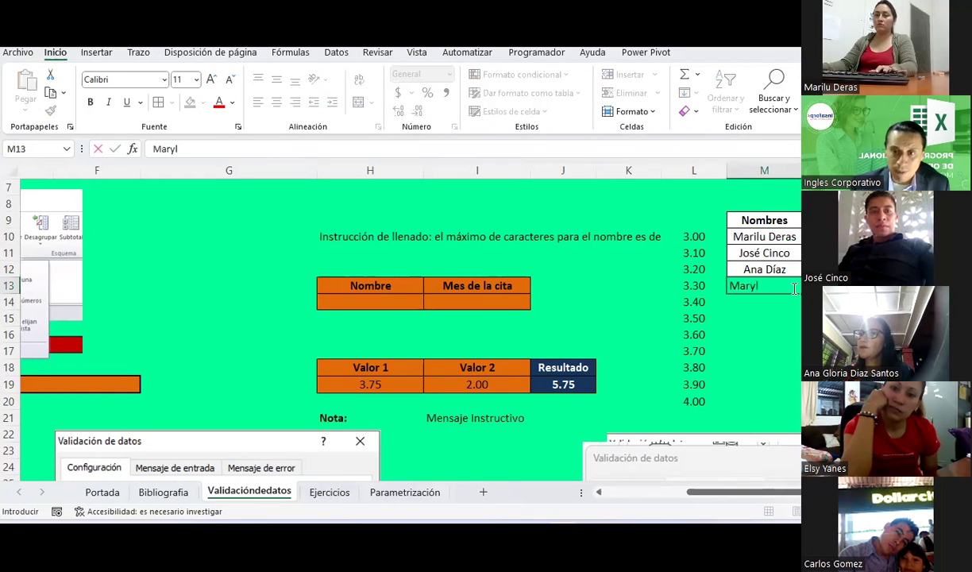
Confirm the new name in M13, then select H14 and the names in the list.
key("Return")
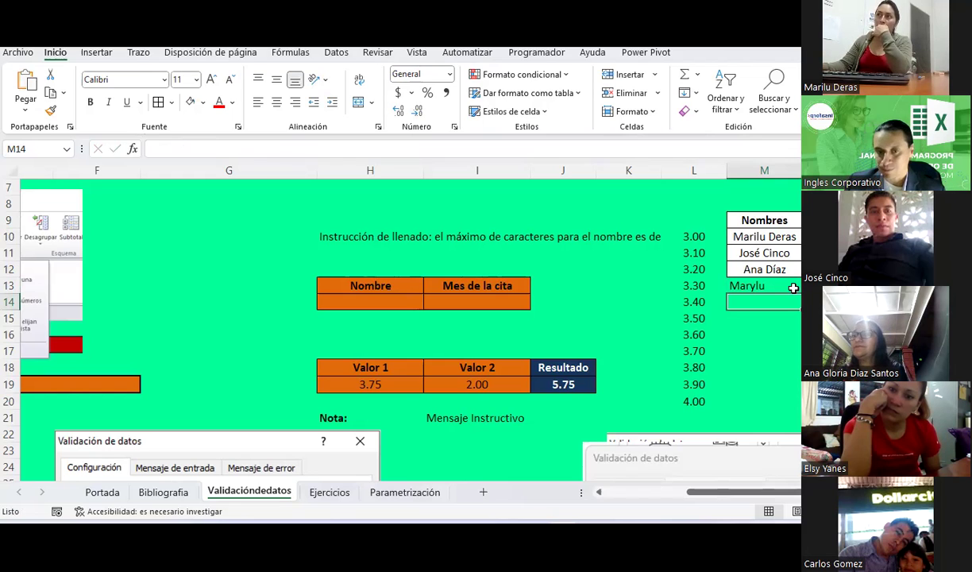
left_click(396, 302)
left_click_drag(767, 237, 769, 270)
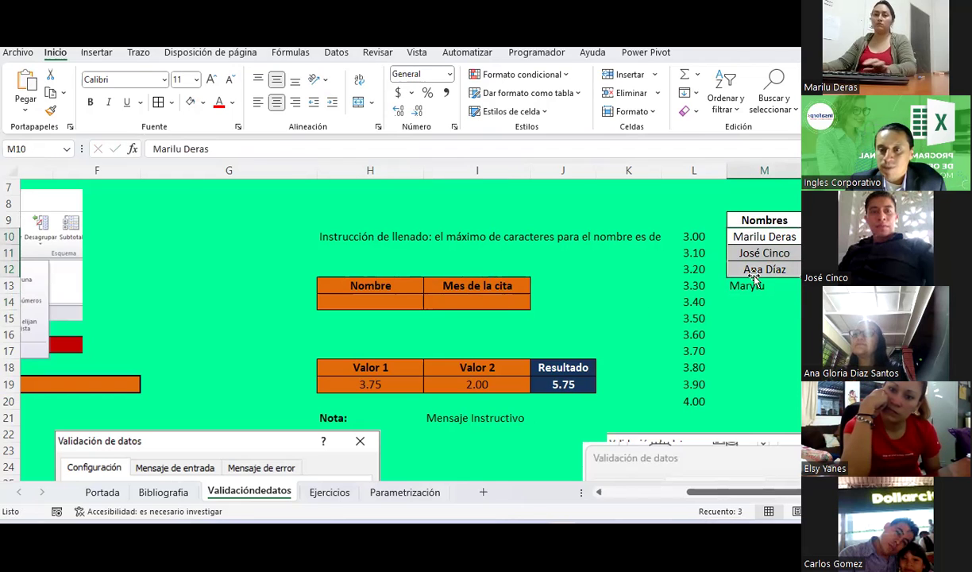
Open Data Validation for the Nombre cell H14 and move the dialog off the table.
left_click(469, 302)
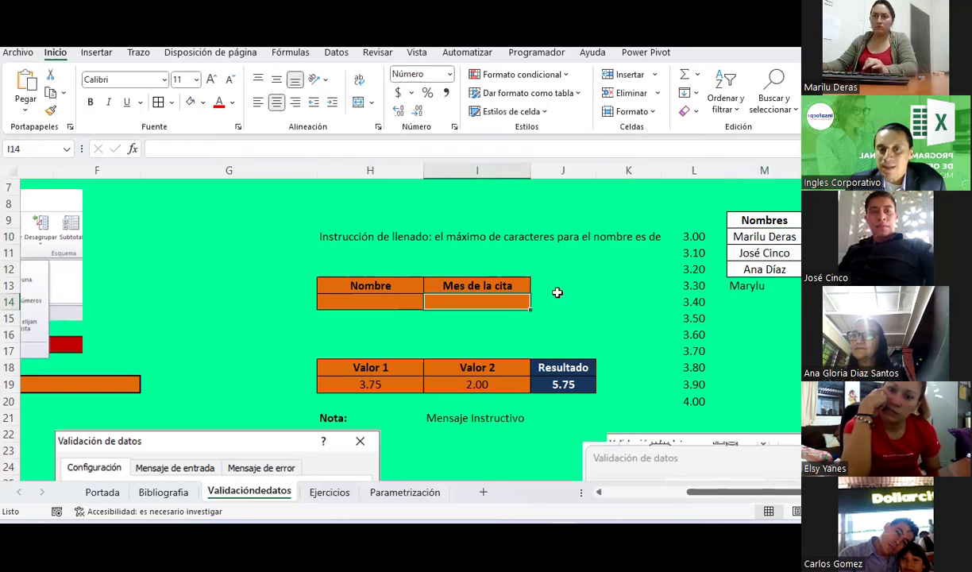
left_click(389, 301)
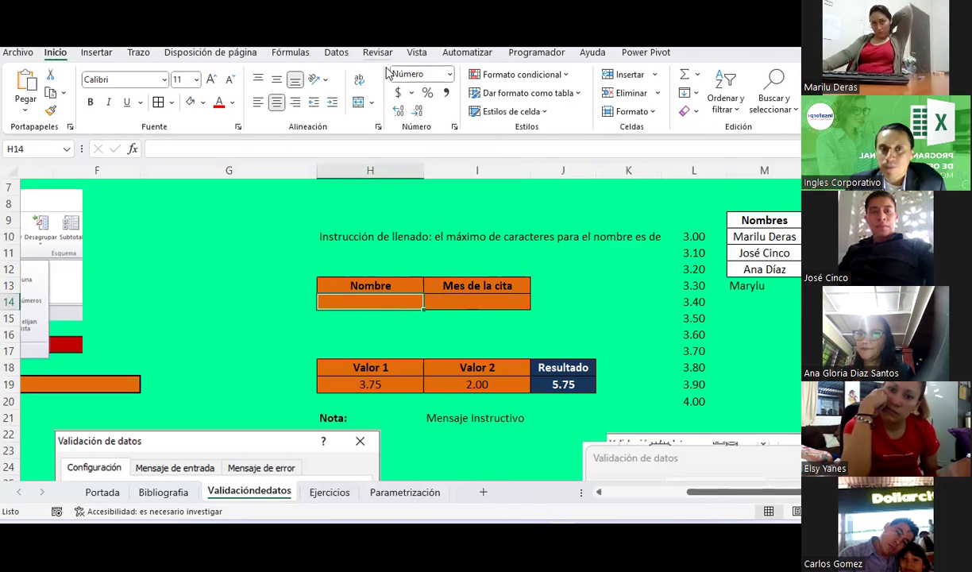
left_click(336, 52)
left_click(664, 112)
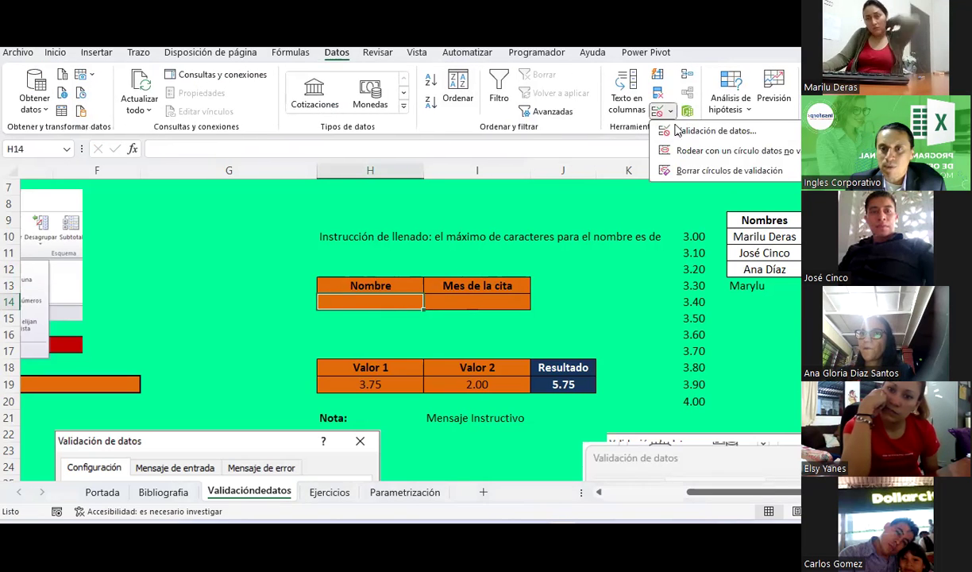
left_click(682, 132)
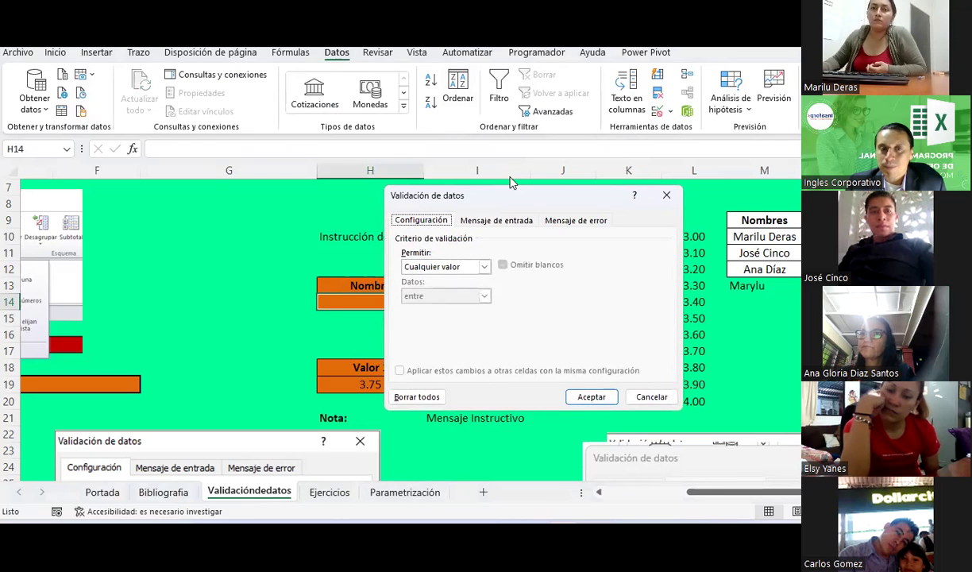
left_click_drag(511, 195, 237, 62)
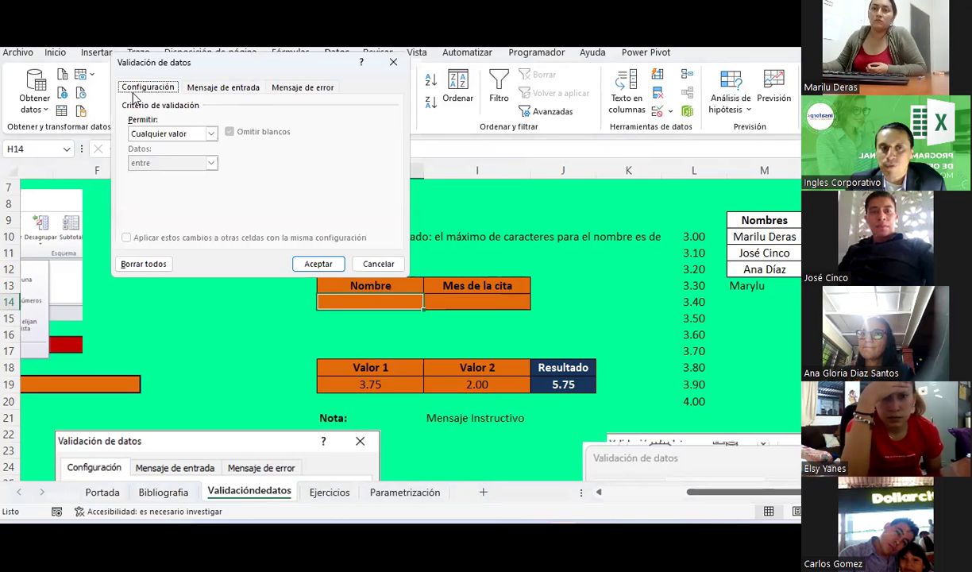
Look over the message tabs, then set Permitir to Lista.
left_click(215, 88)
left_click(288, 88)
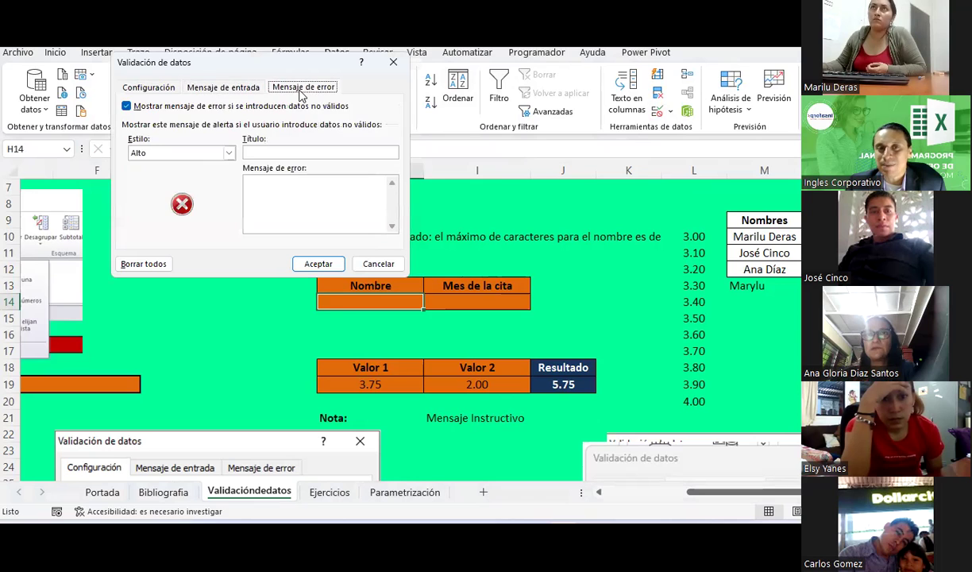
left_click(140, 86)
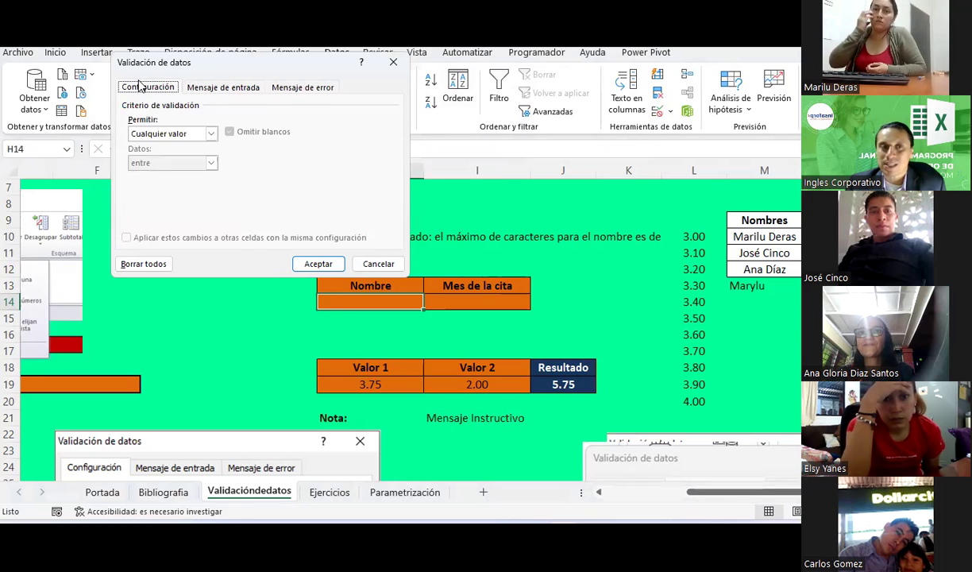
left_click(211, 134)
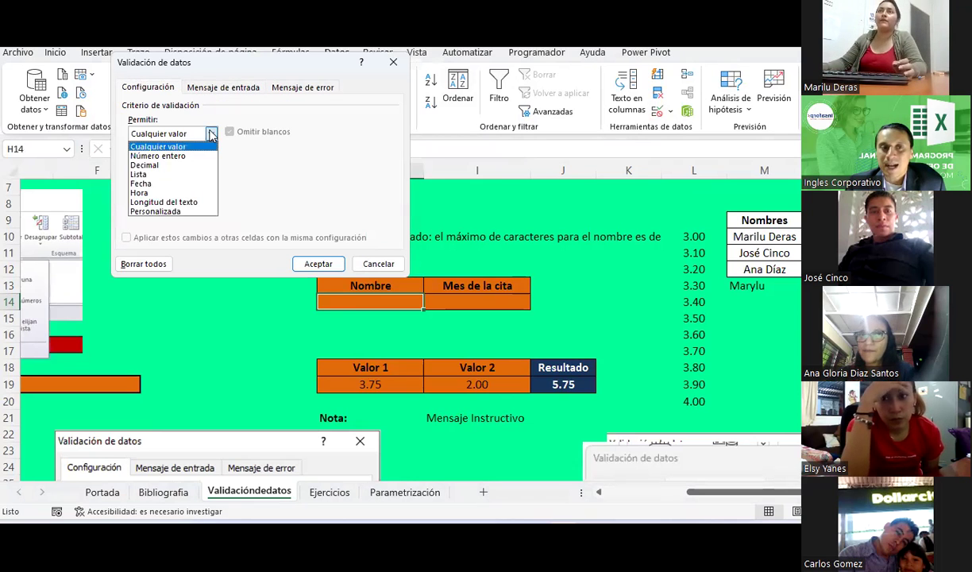
left_click(142, 175)
left_click(141, 175)
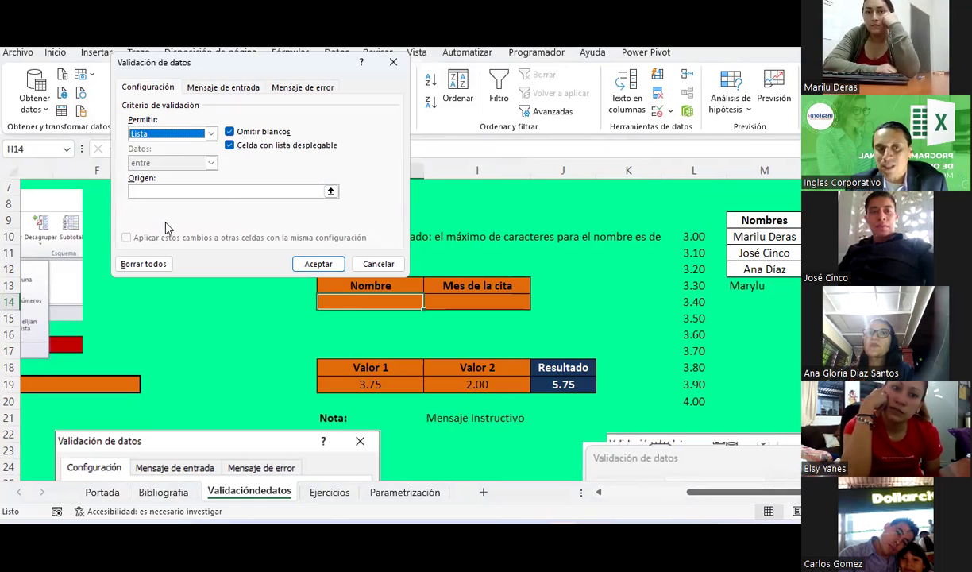
Enter the three participants' names, separated by semicolons, as the Origen source and confirm.
left_click(166, 192)
type("Marilu Deras; José Cinco; Ana D")
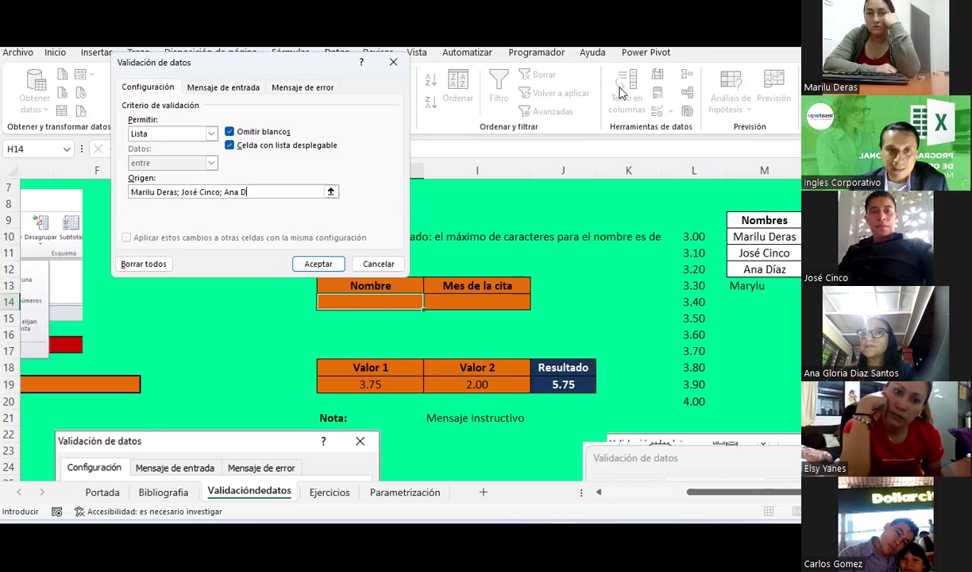
type("iaz")
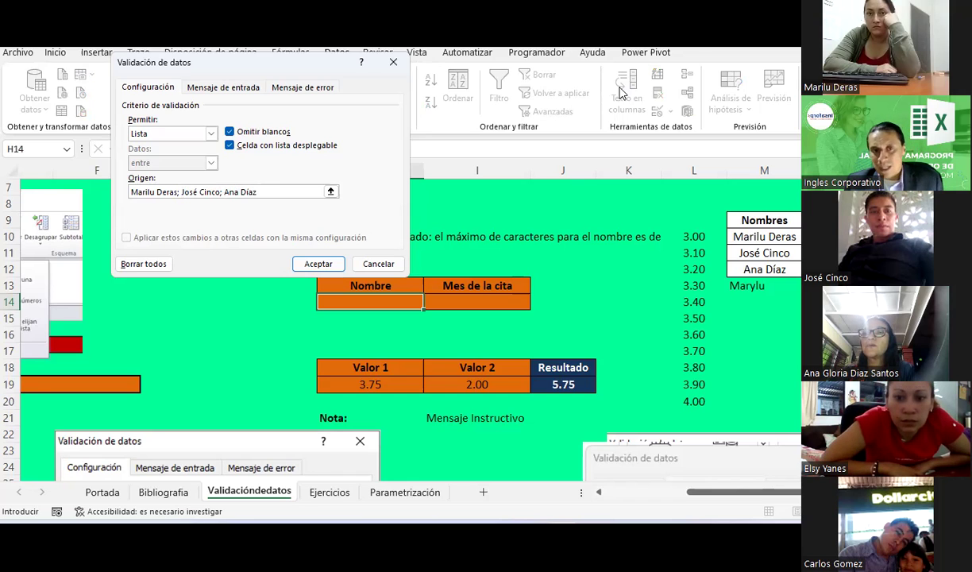
left_click(316, 268)
Pick the first name in H14's dropdown and copy H14:I14's orange format onto H15:I16.
left_click(430, 304)
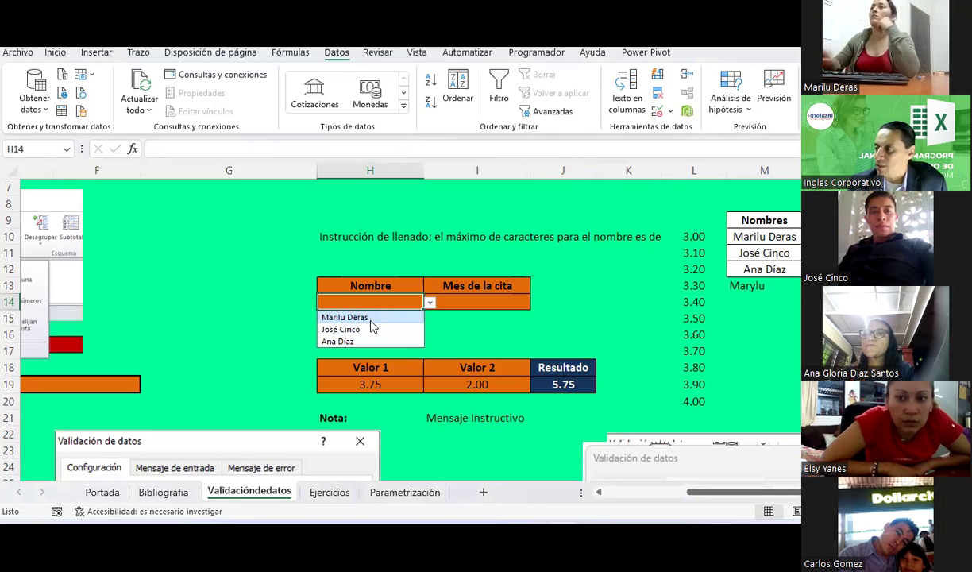
left_click(370, 321)
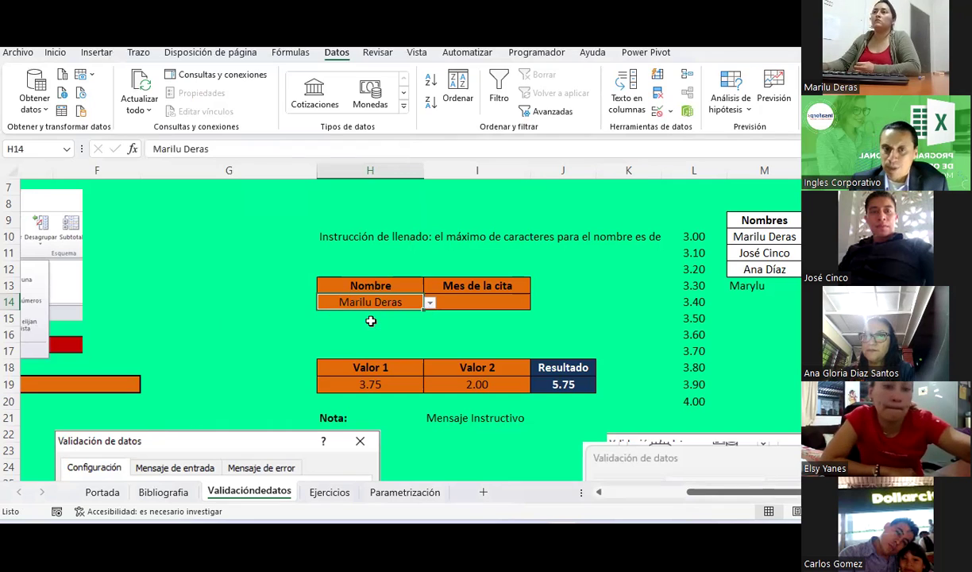
left_click_drag(389, 303, 447, 303)
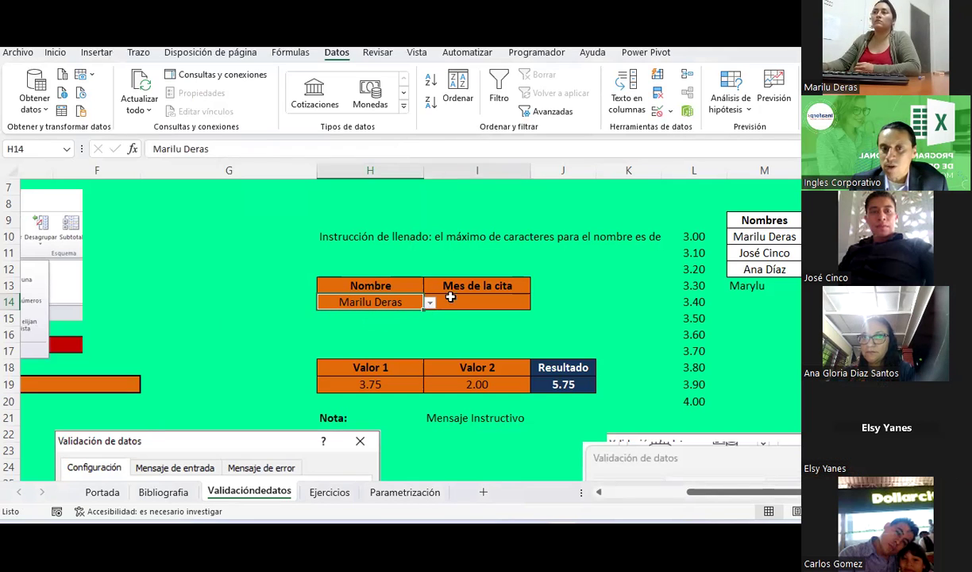
left_click(53, 53)
left_click(50, 110)
left_click_drag(346, 322, 482, 335)
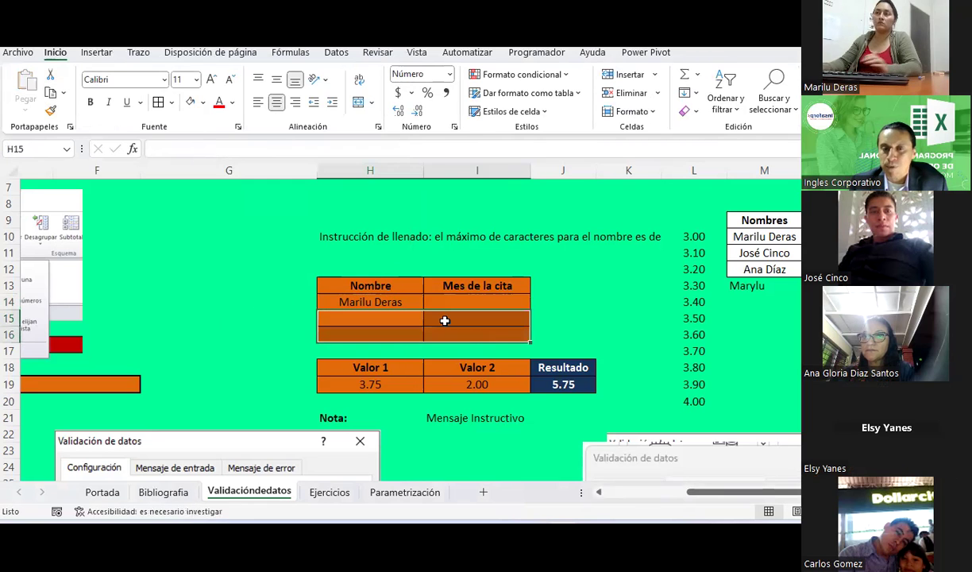
left_click(404, 305)
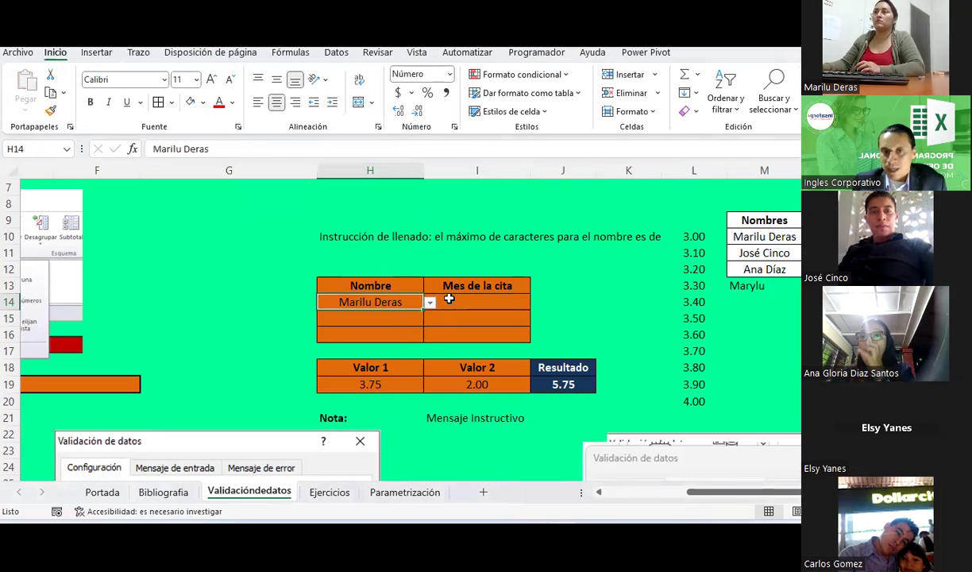
left_click(449, 299)
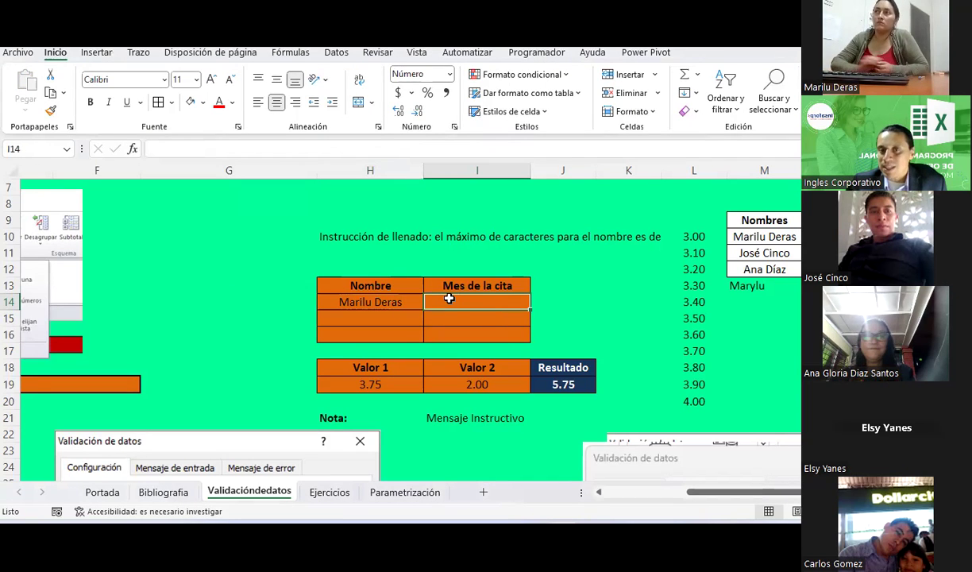
left_click(336, 53)
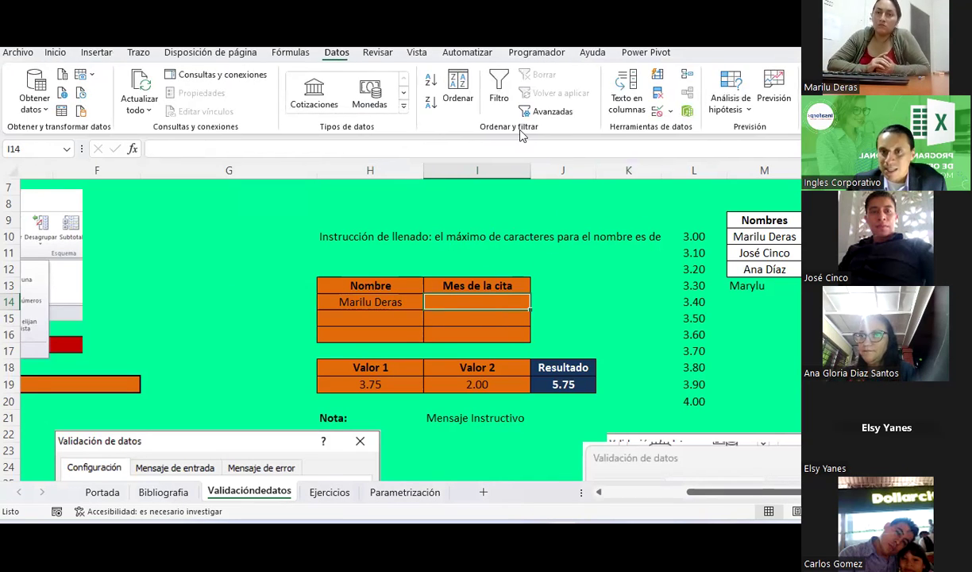
left_click(661, 111)
left_click(695, 133)
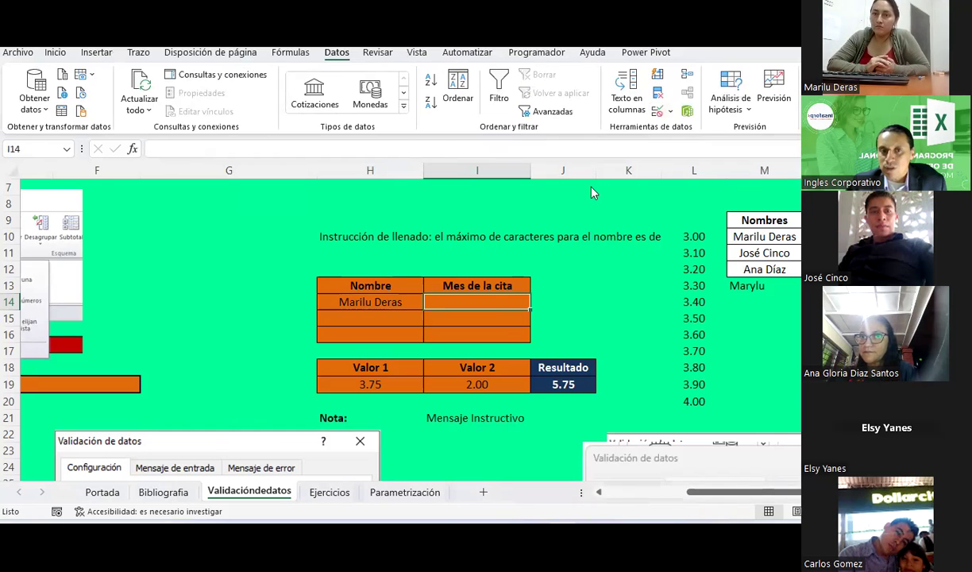
left_click(210, 136)
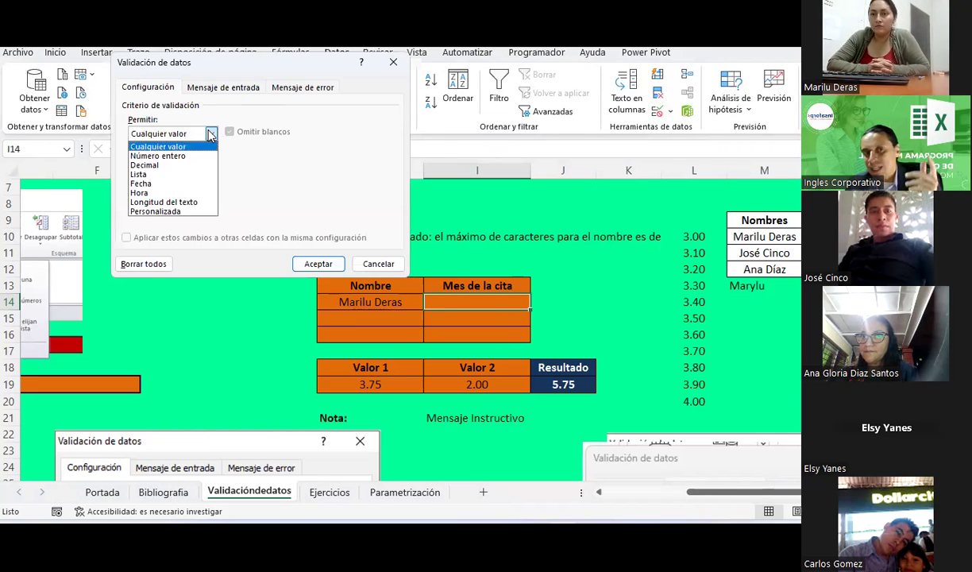
left_click(151, 175)
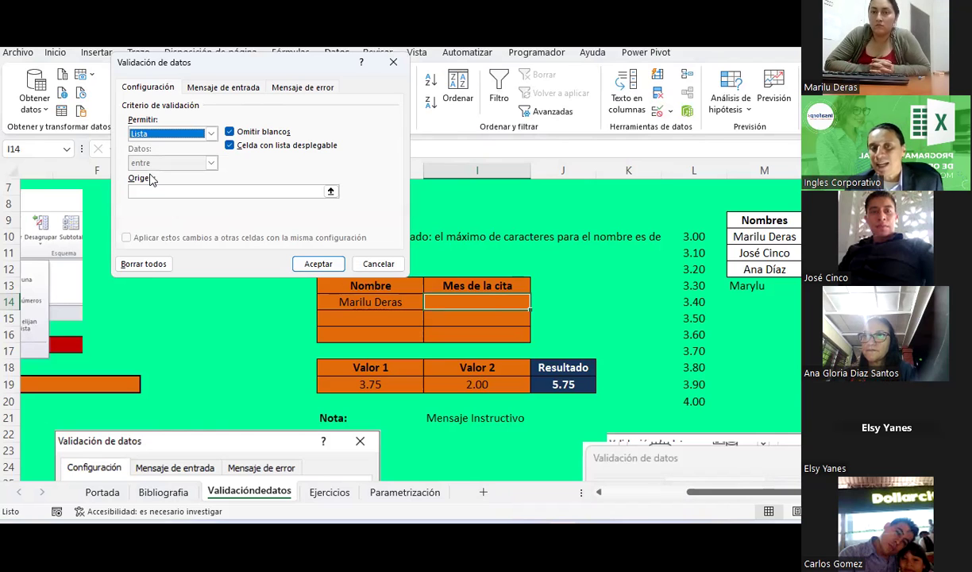
key("Escape")
left_click(334, 302)
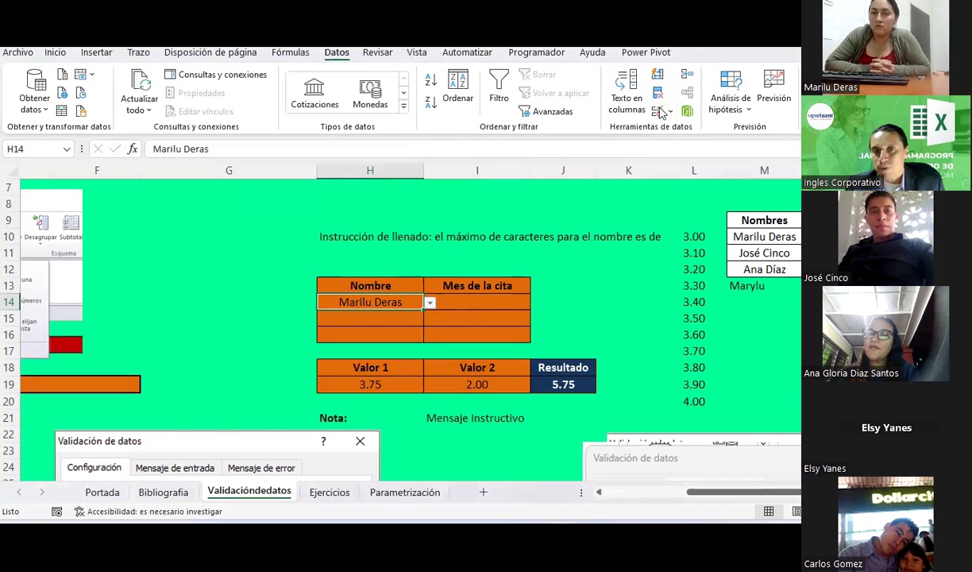
left_click(659, 110)
left_click(692, 141)
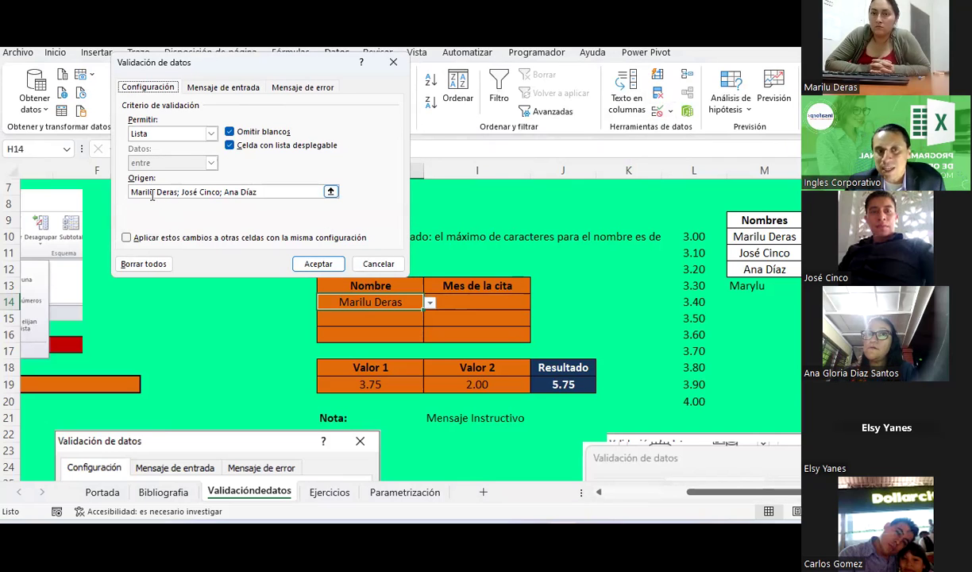
left_click(318, 263)
left_click(470, 301)
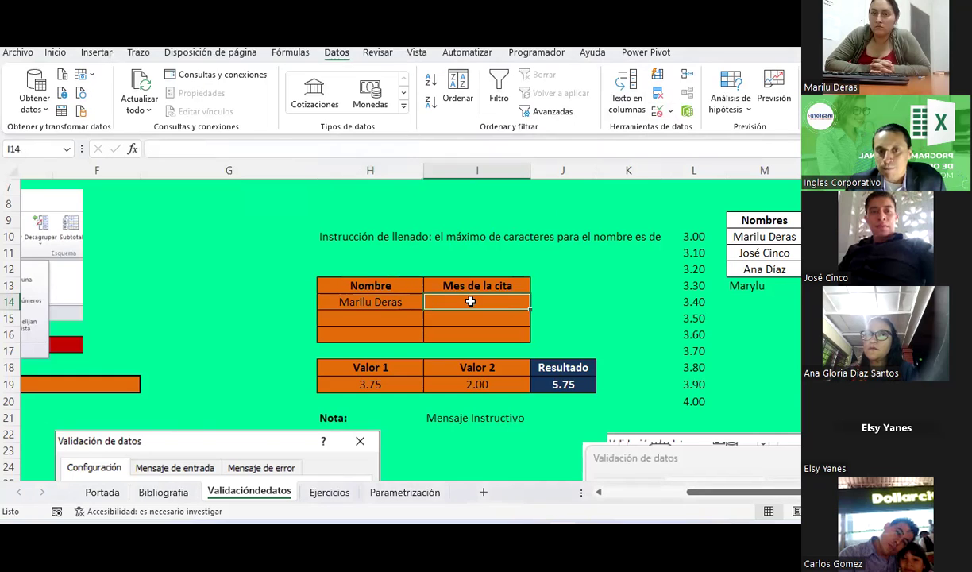
Move the Nombres list down one row, replacing the existing cell contents.
left_click(664, 112)
left_click(756, 237)
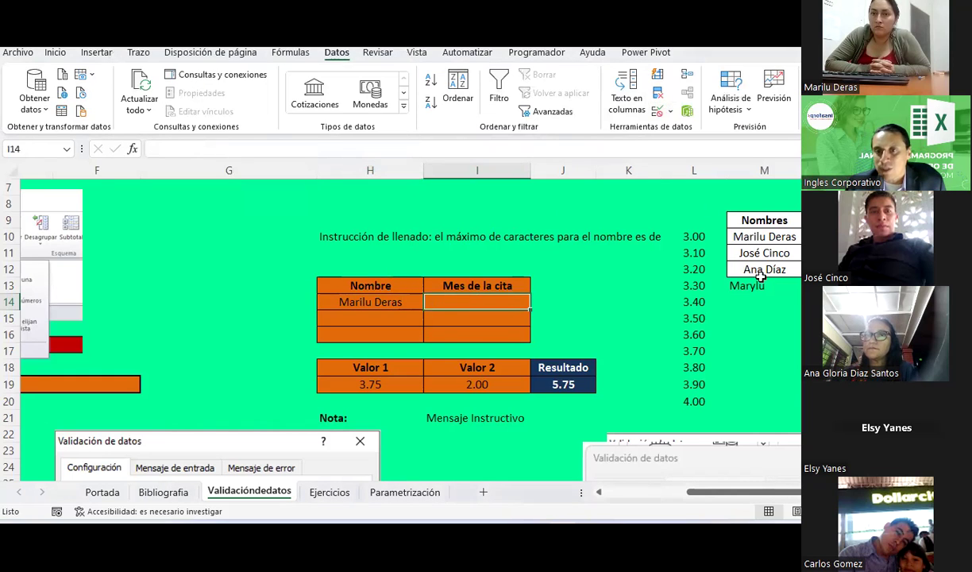
mouse_move(766, 237)
left_mouse_down()
mouse_move(767, 252)
mouse_move(794, 270)
left_mouse_up()
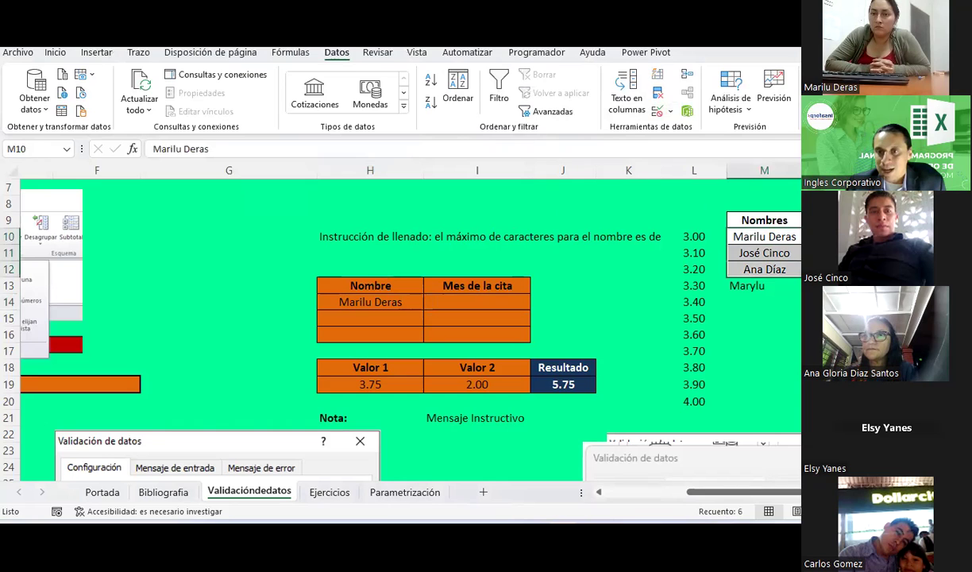
left_click_drag(729, 243, 746, 260)
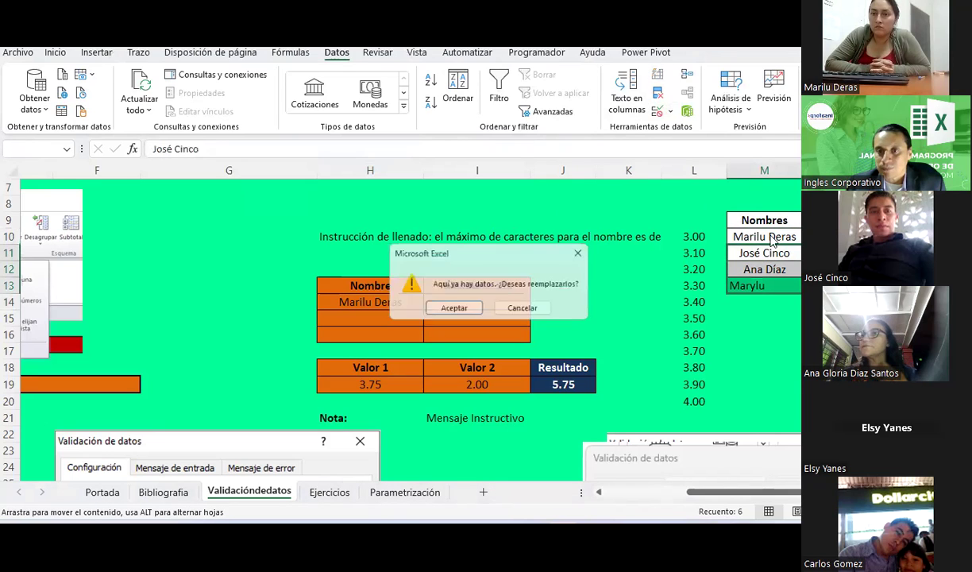
left_click(450, 309)
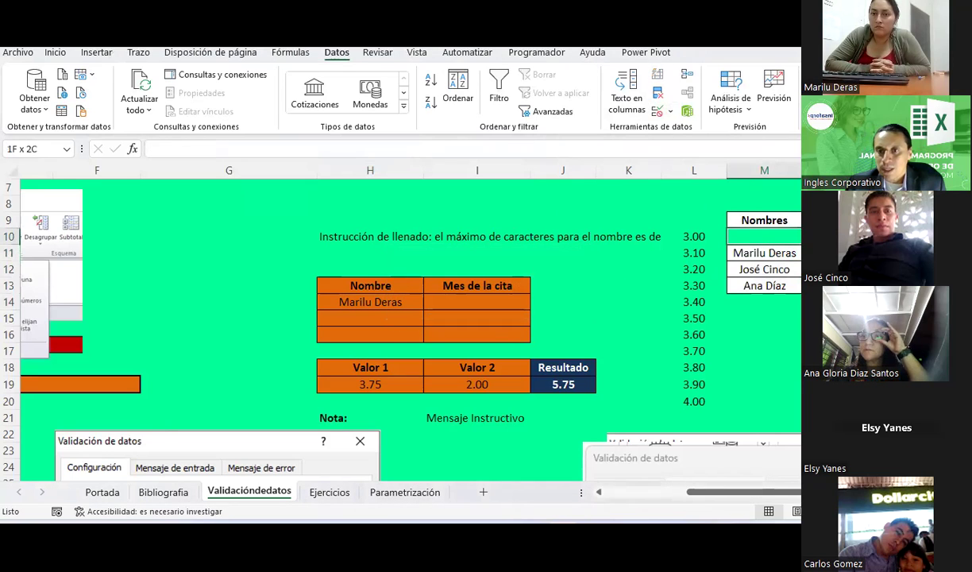
Give cell I14 a List validation with source M10:M13.
left_click(55, 53)
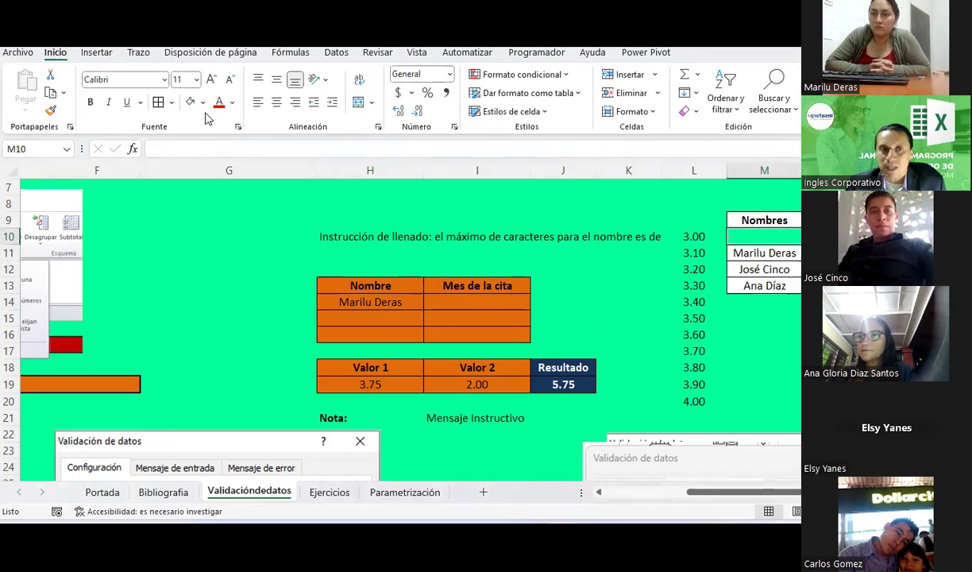
left_click(440, 298)
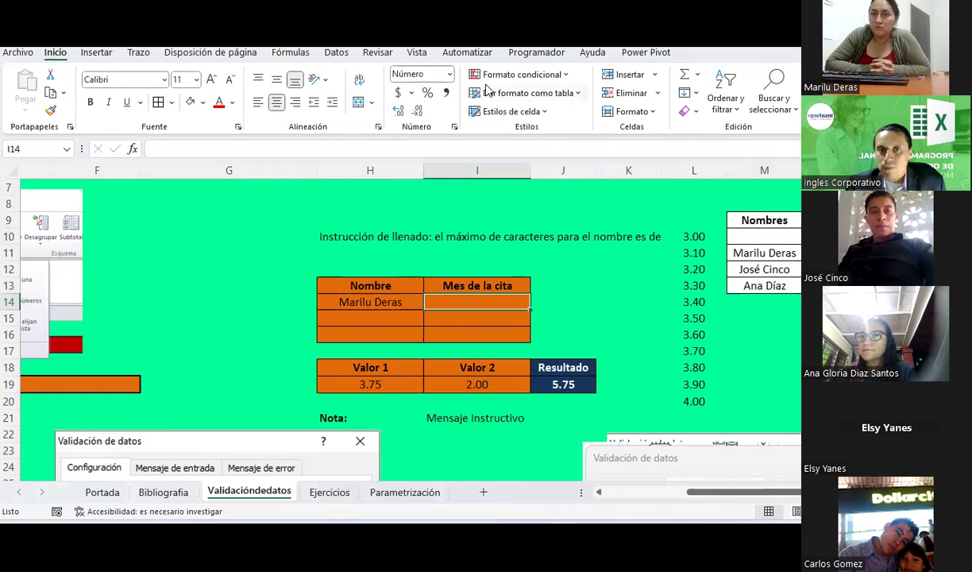
left_click(336, 52)
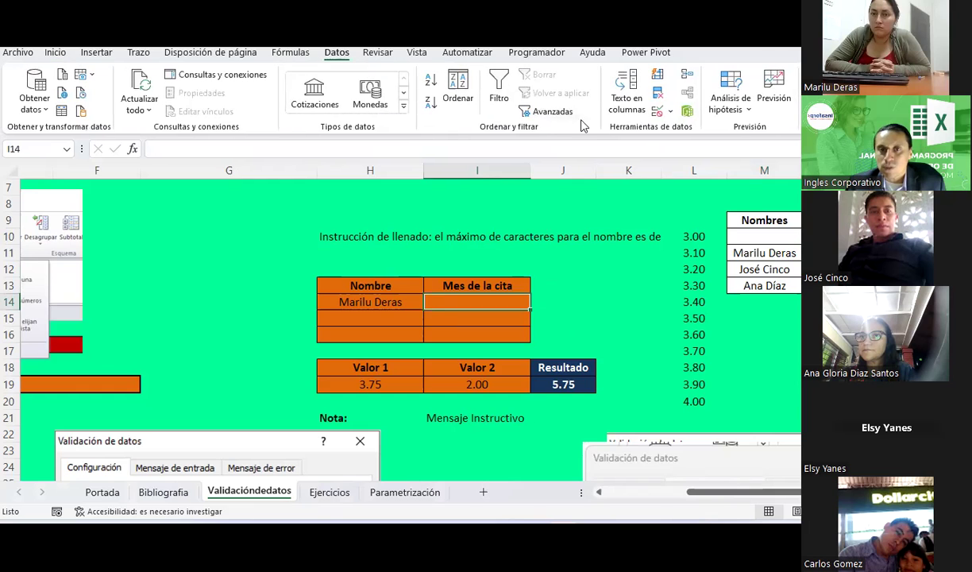
left_click(671, 112)
left_click(687, 131)
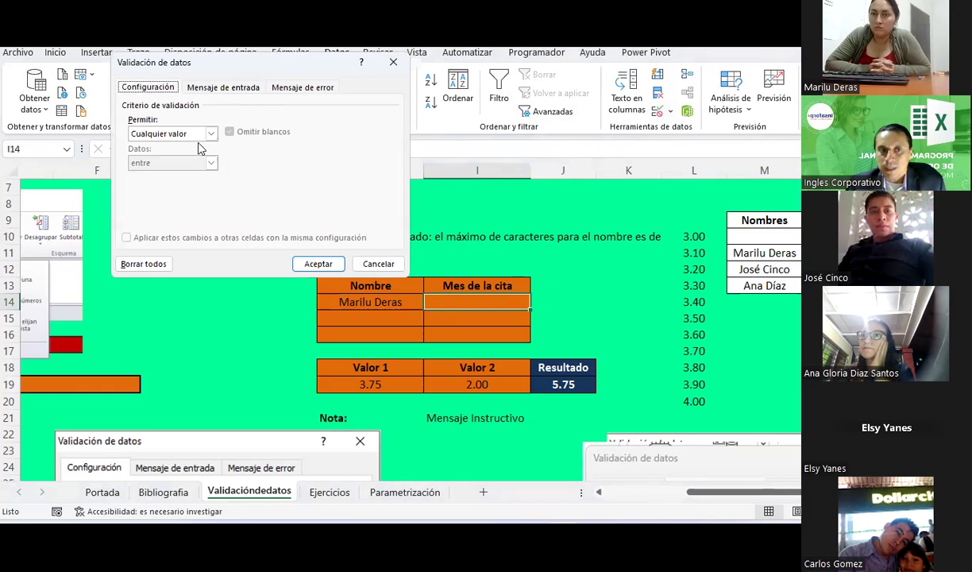
left_click(205, 134)
left_click(183, 175)
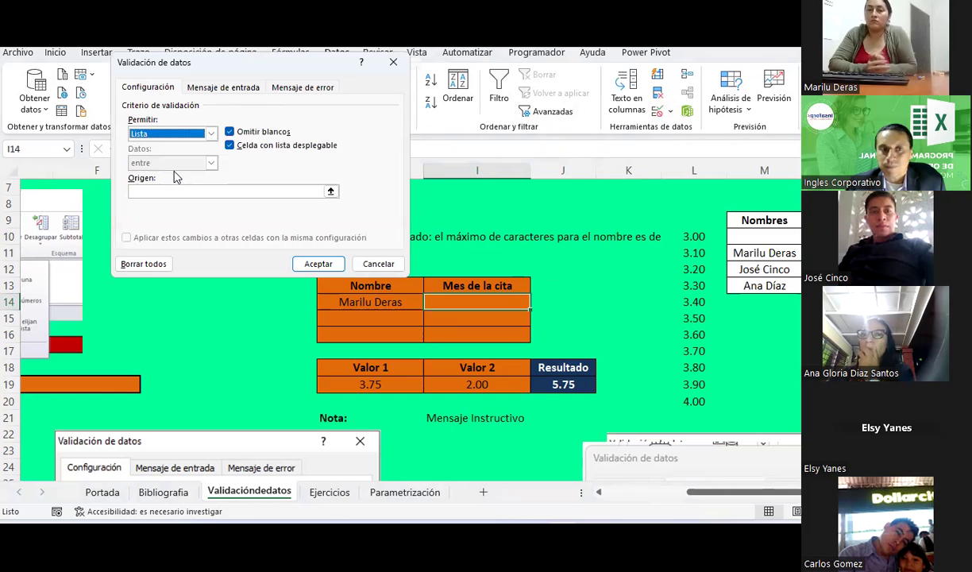
left_click(330, 191)
left_click(759, 232)
left_click_drag(759, 232, 769, 295)
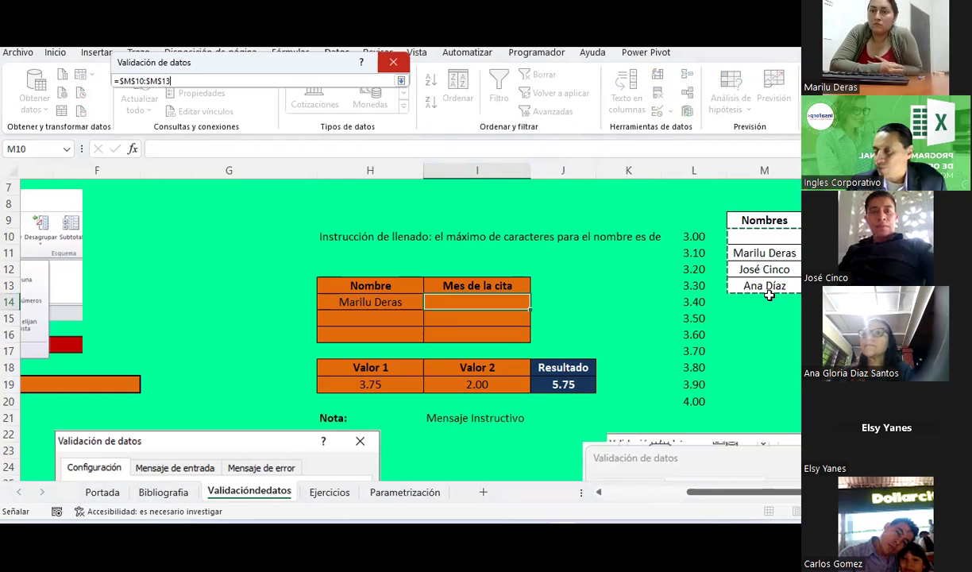
key("Return")
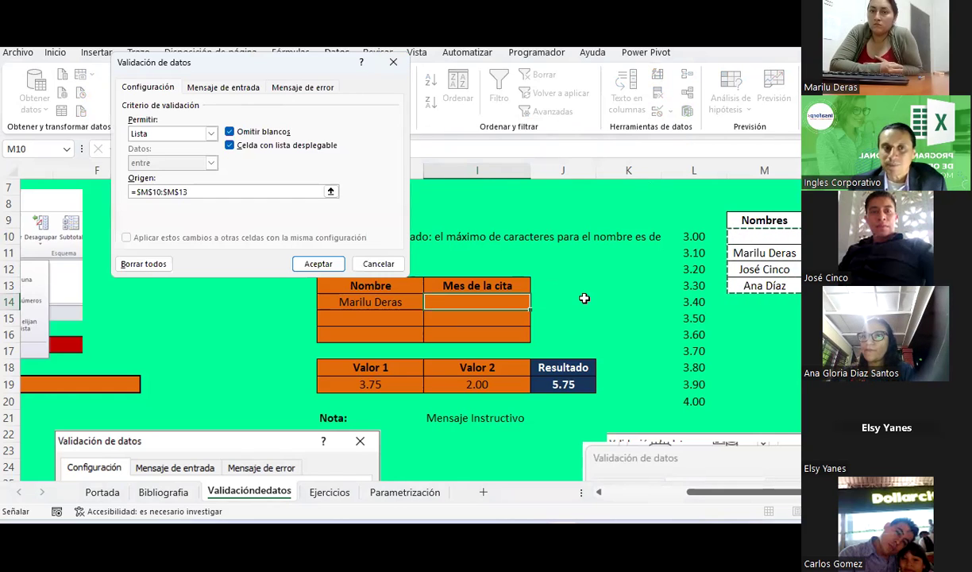
left_click(318, 263)
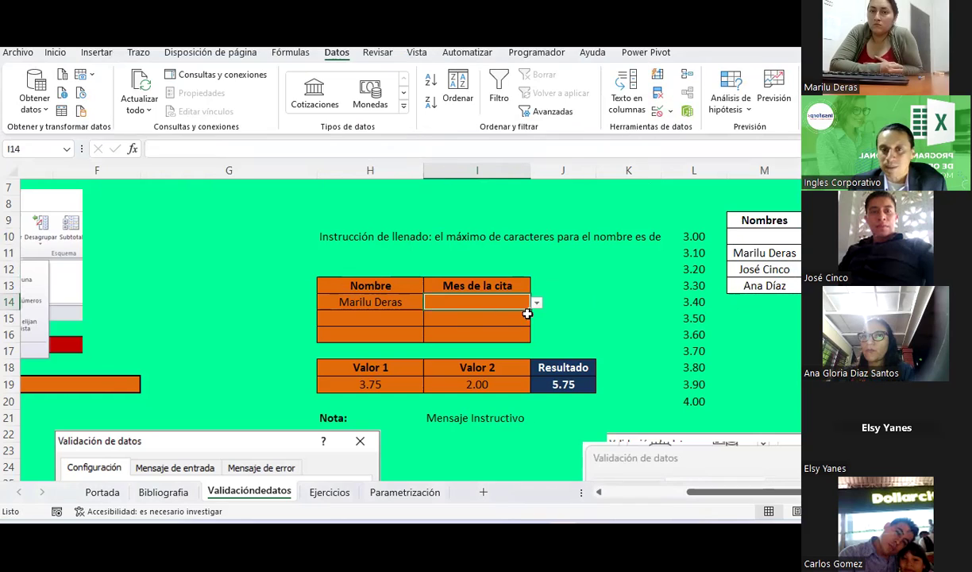
Pick the first participant's name from I14's dropdown.
left_click(537, 303)
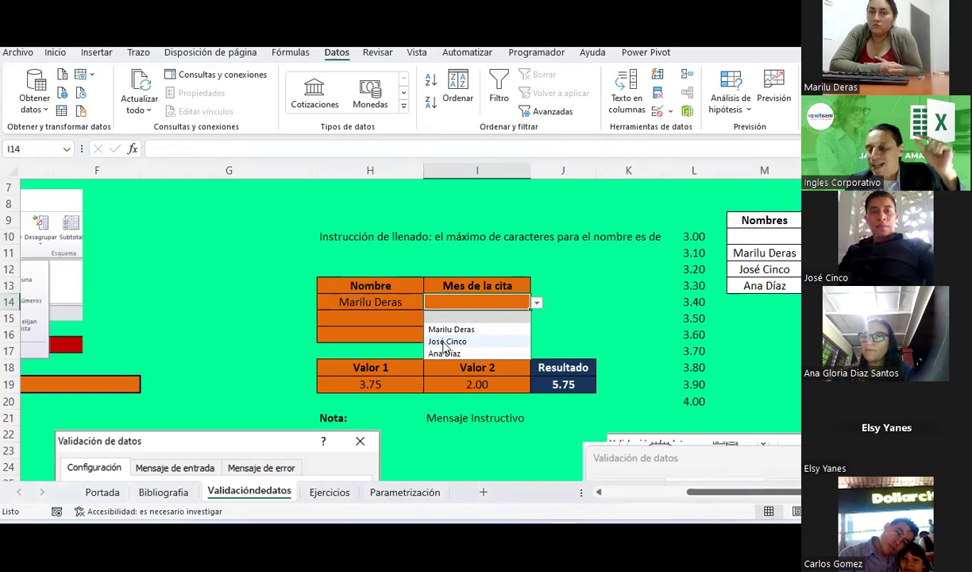
left_click(457, 319)
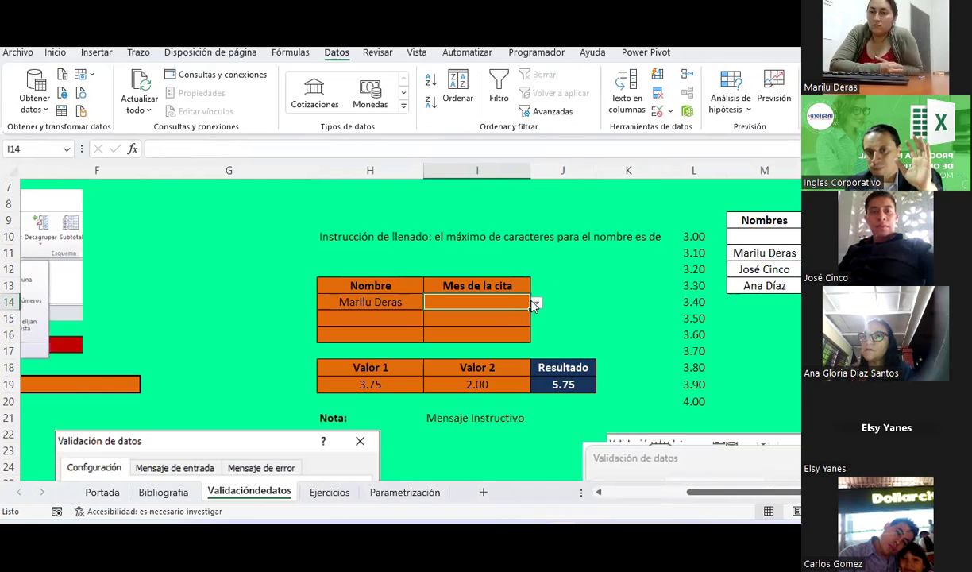
left_click(535, 304)
left_click(487, 328)
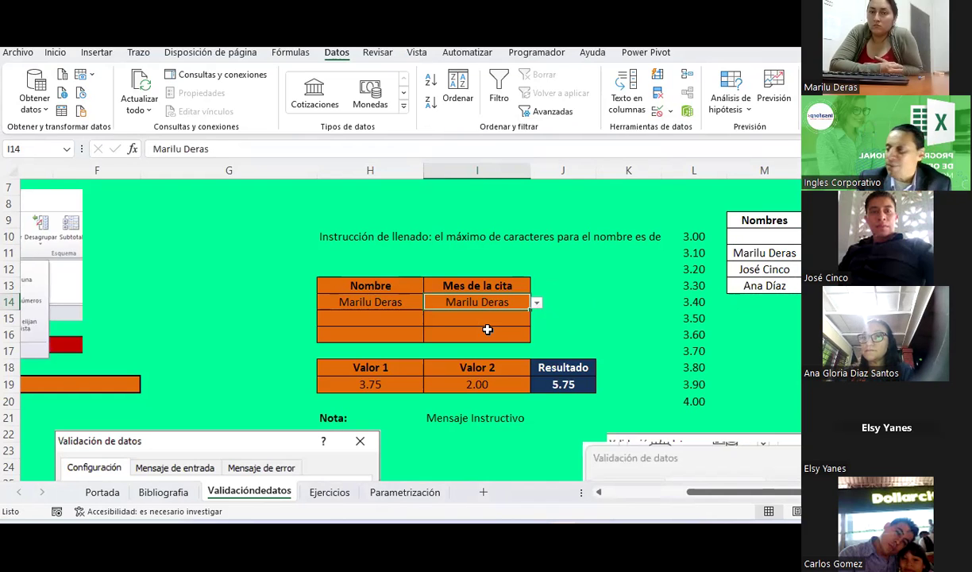
Replace the name in M11 with a new participant's name, correcting a typo.
left_click(783, 247)
type("Monica")
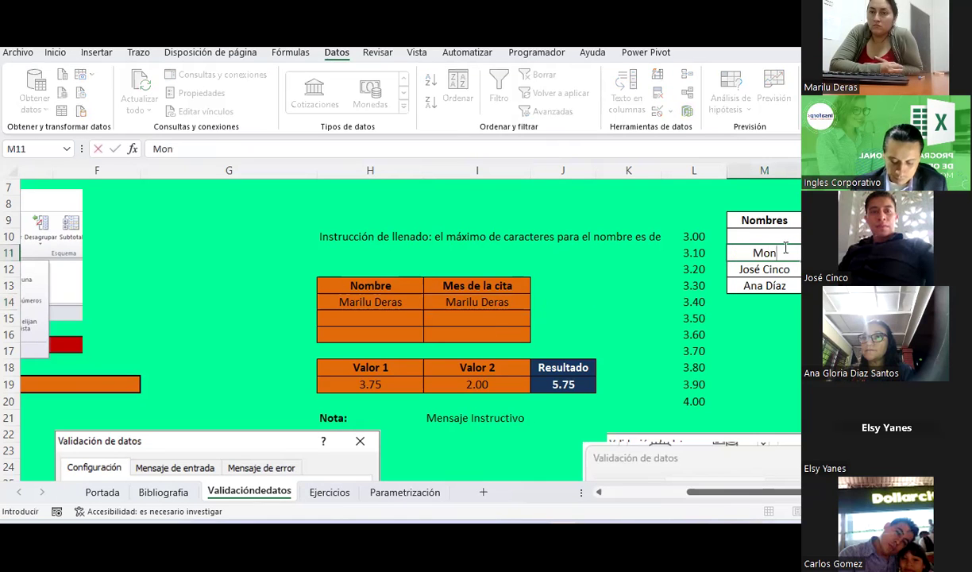
type(" Boi")
key("BackSpace")
type("nilla")
key("Return")
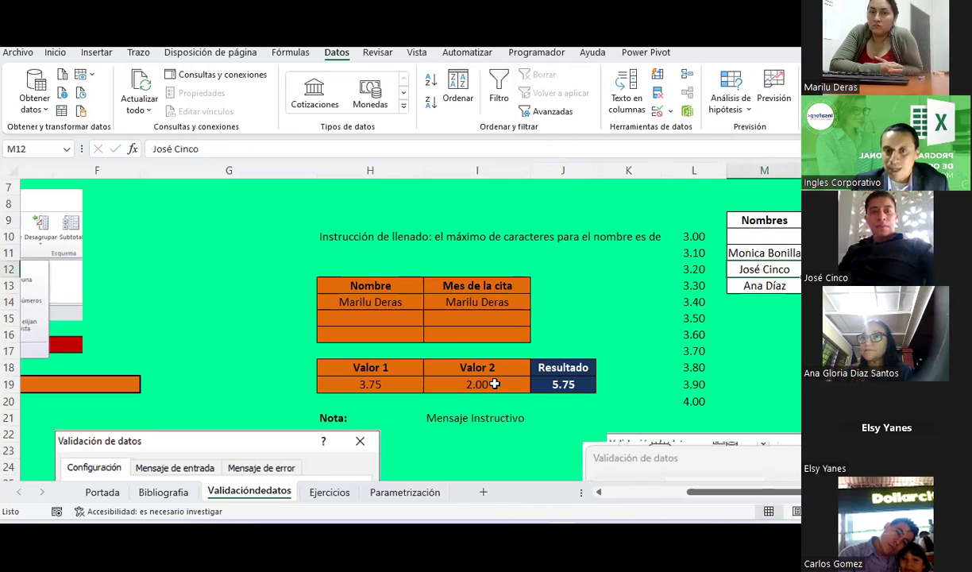
Choose the newly entered name for I14 from its dropdown list.
left_click(476, 301)
left_click(536, 302)
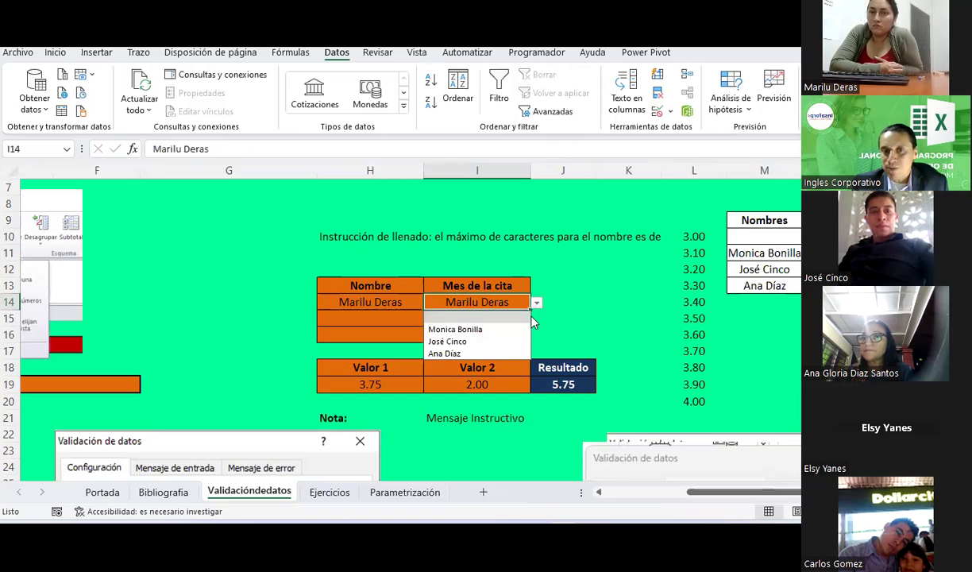
left_click(492, 329)
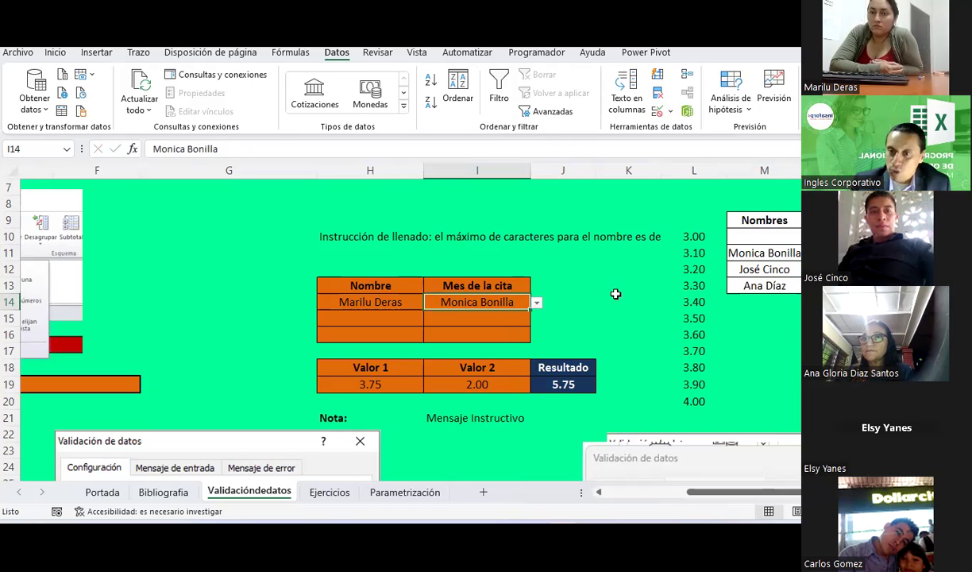
left_click(731, 252)
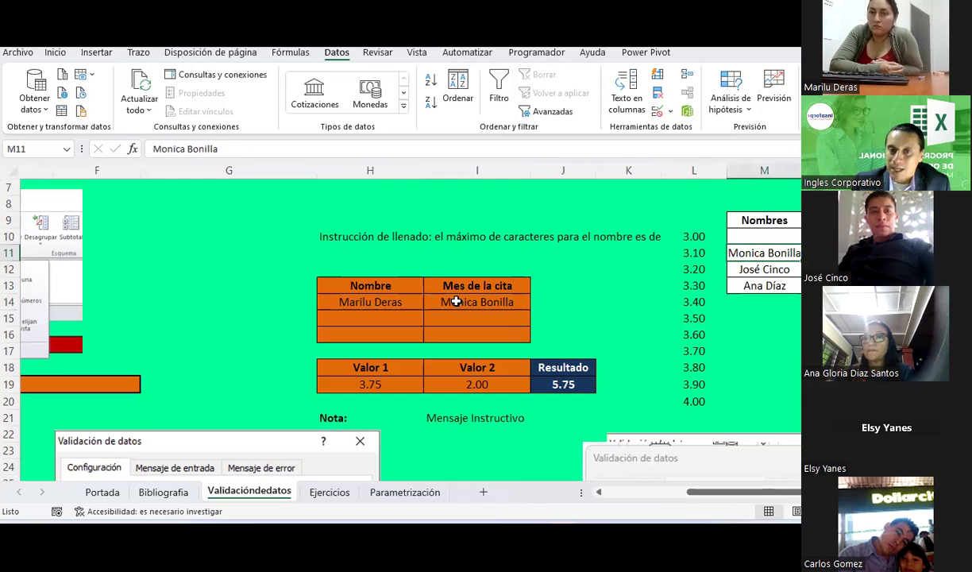
left_click(457, 302)
left_click(535, 302)
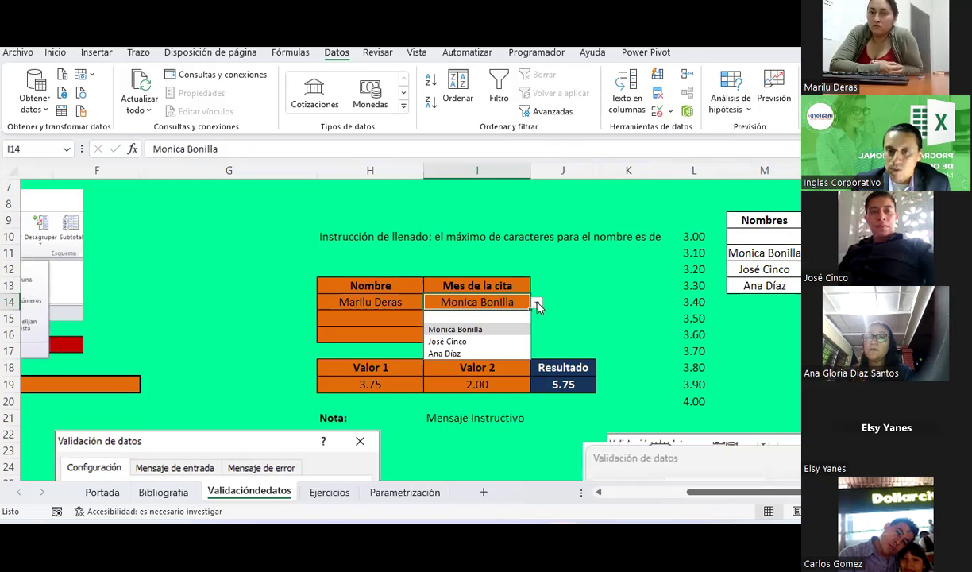
Change I14's validation list source to the months in N10:N13.
left_click(679, 114)
left_click(671, 112)
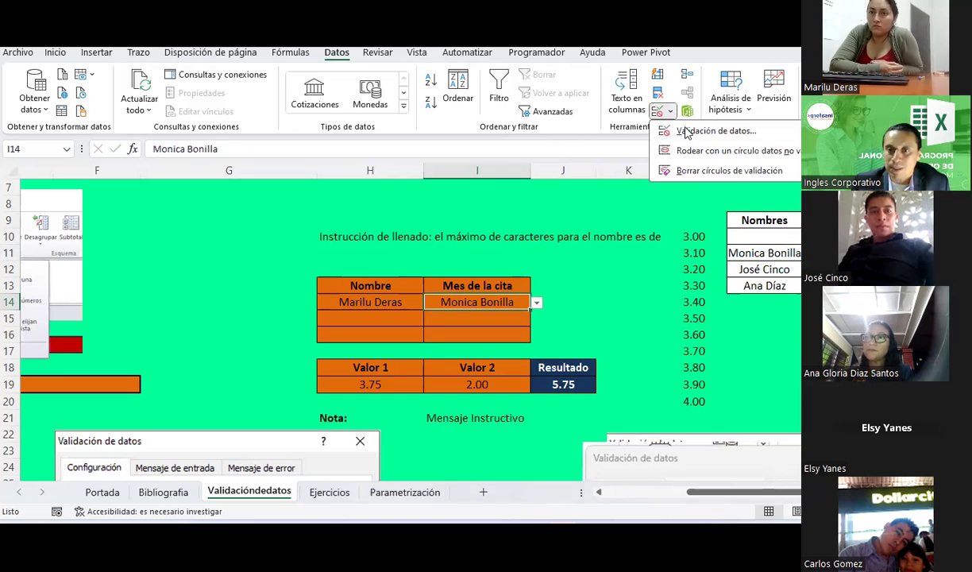
left_click(689, 130)
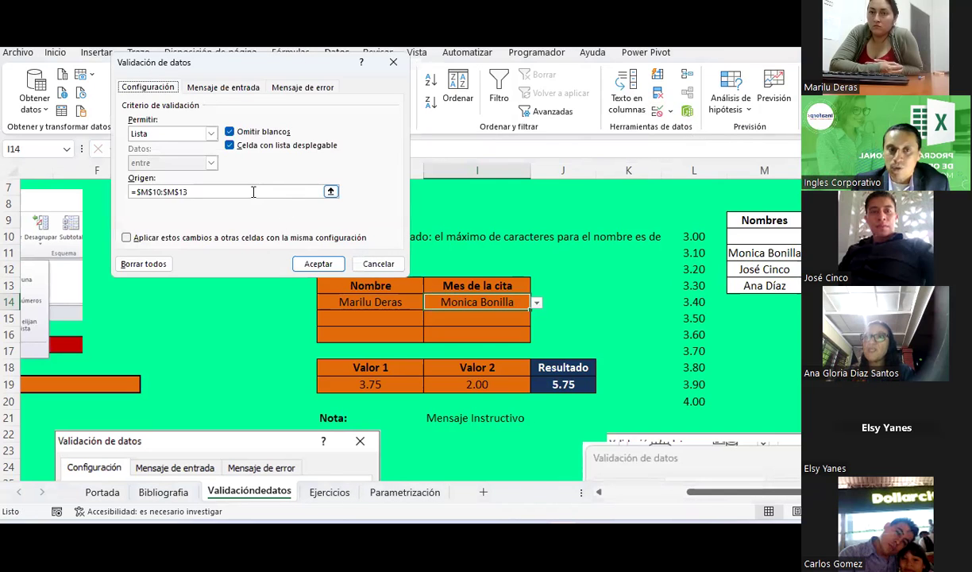
triple_click(230, 191)
key("Delete")
left_click_drag(835, 236, 835, 286)
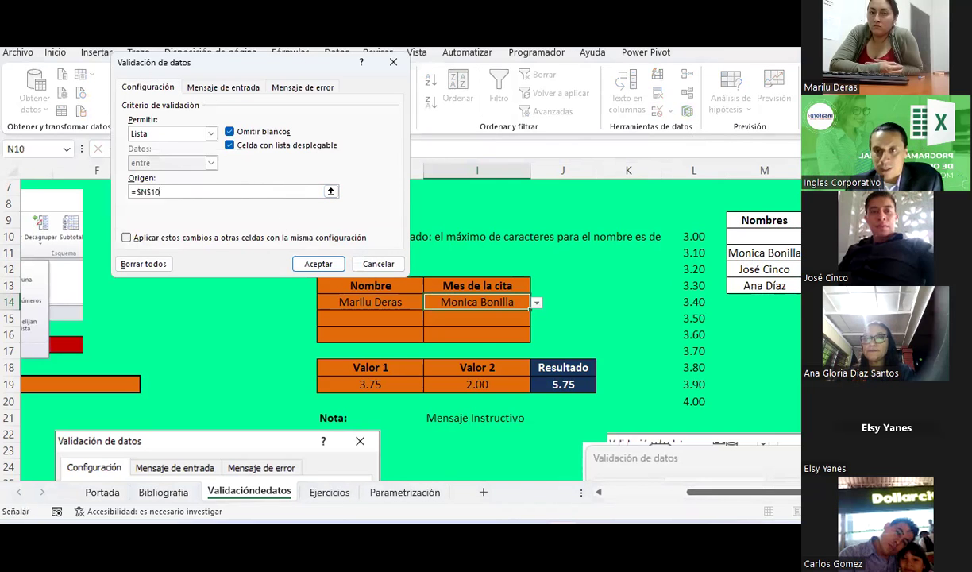
left_click(318, 263)
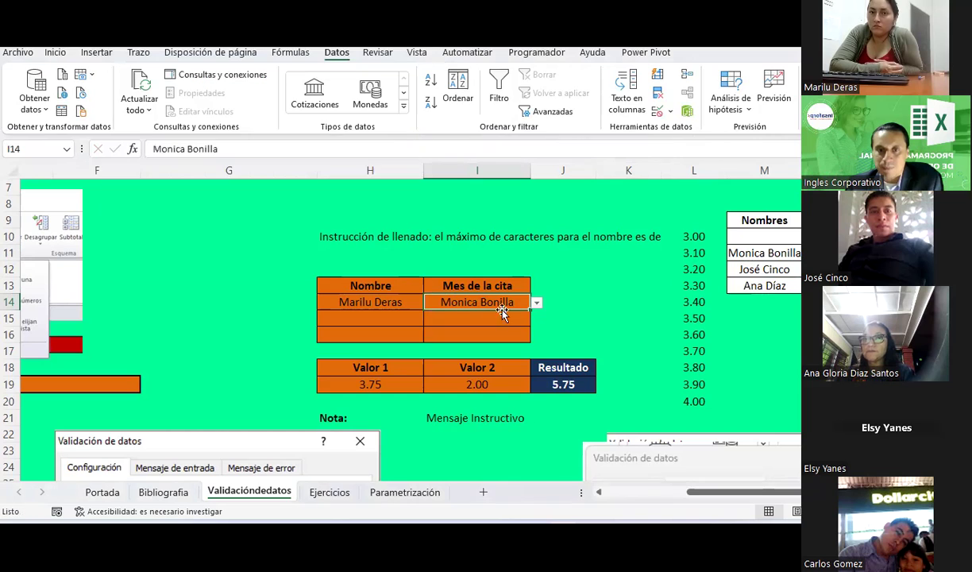
Choose Enero 23 for I14 from its month dropdown.
left_click(350, 298)
left_click(517, 300)
left_click(537, 303)
left_click(508, 328)
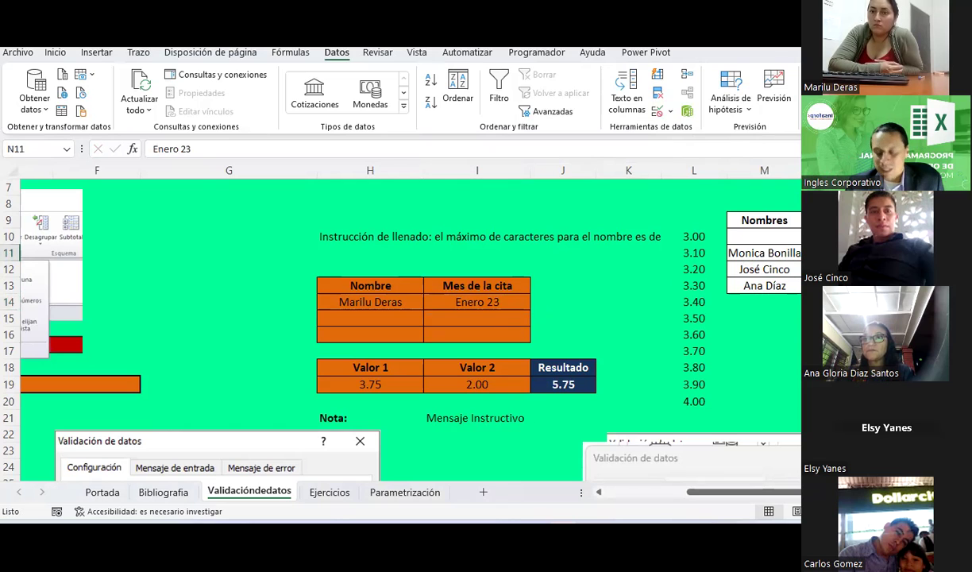
Enter Septiembre 23, Octubre 23 and Noviembre 23 into N11:N13.
type("Sep")
type("bre 23")
key("Return")
type("Oc")
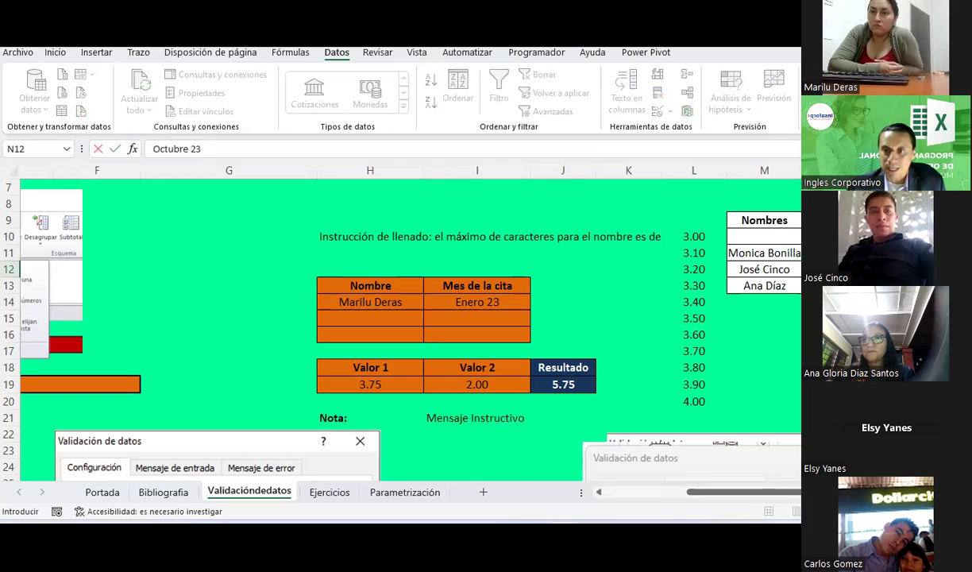
key("Return")
type("Noviembre 23")
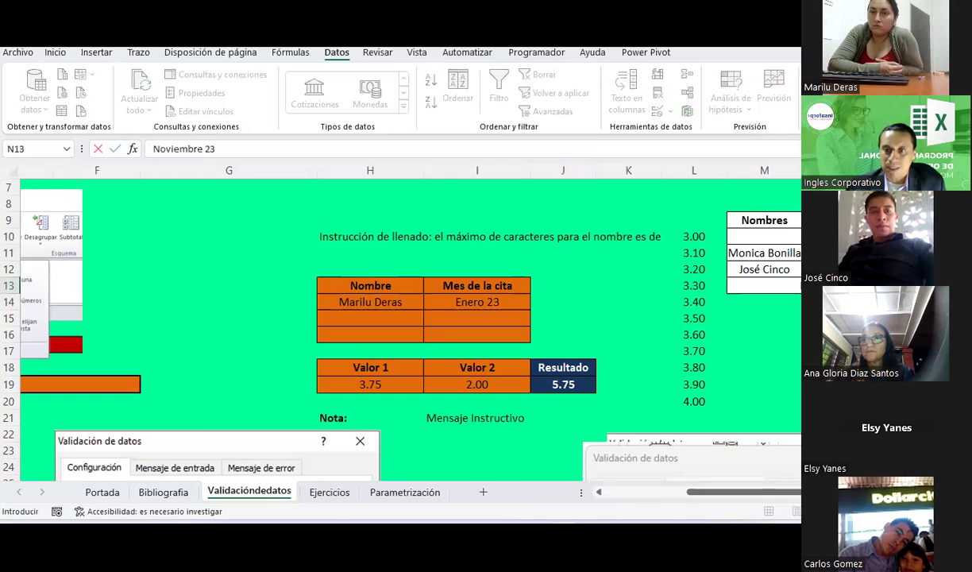
key("Return")
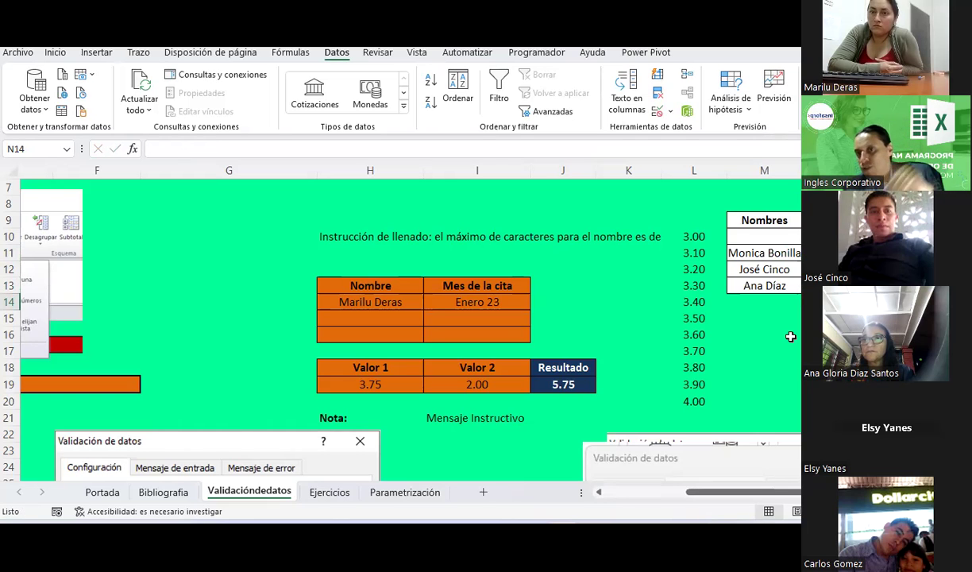
Pick Septiembre 23 from I14's dropdown opened with Alt+Down.
left_click(514, 309)
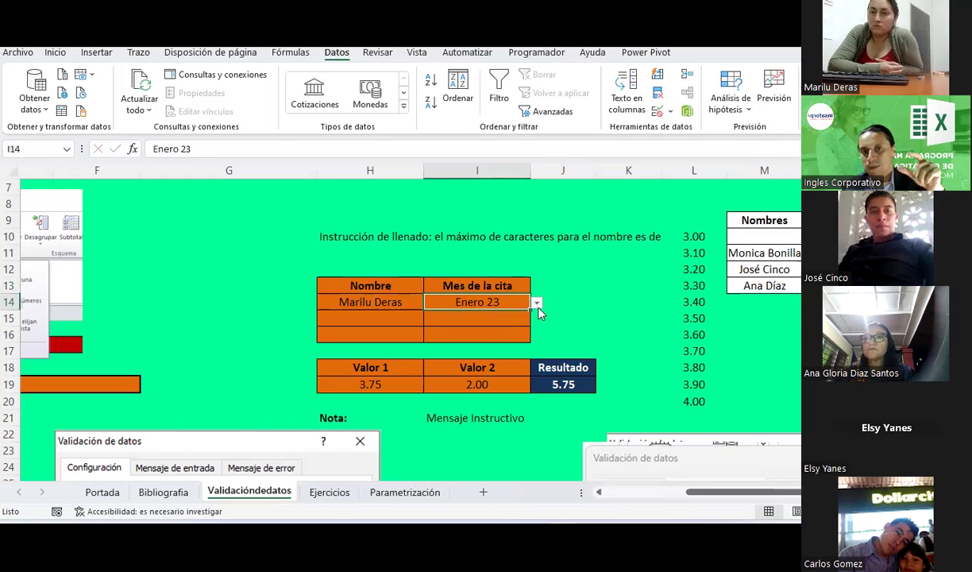
key("alt+Down")
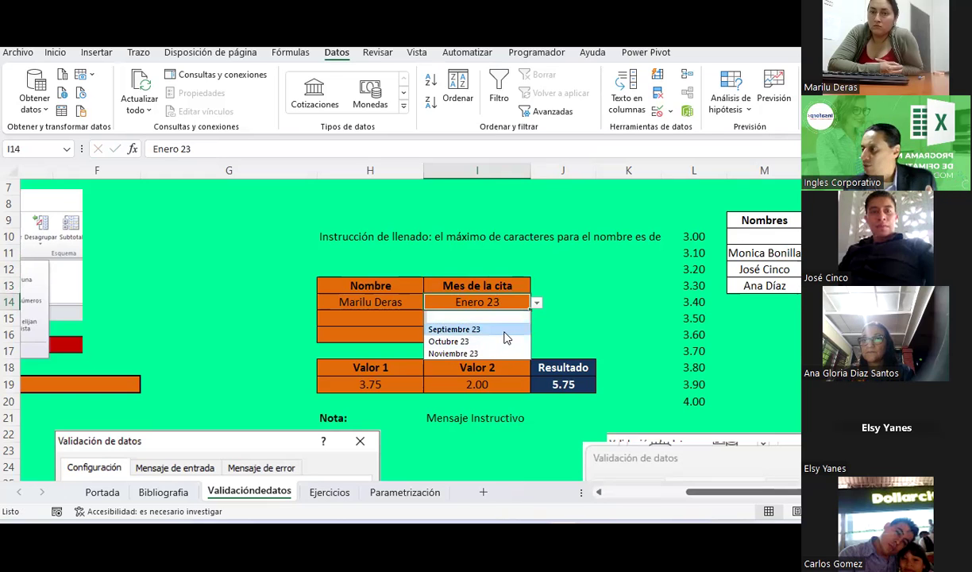
left_click(505, 330)
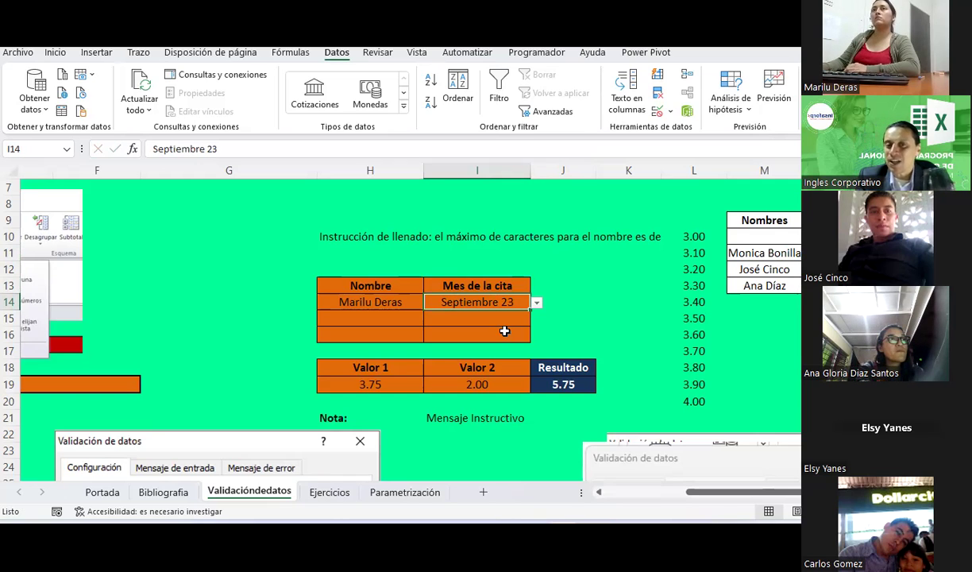
left_click(415, 302)
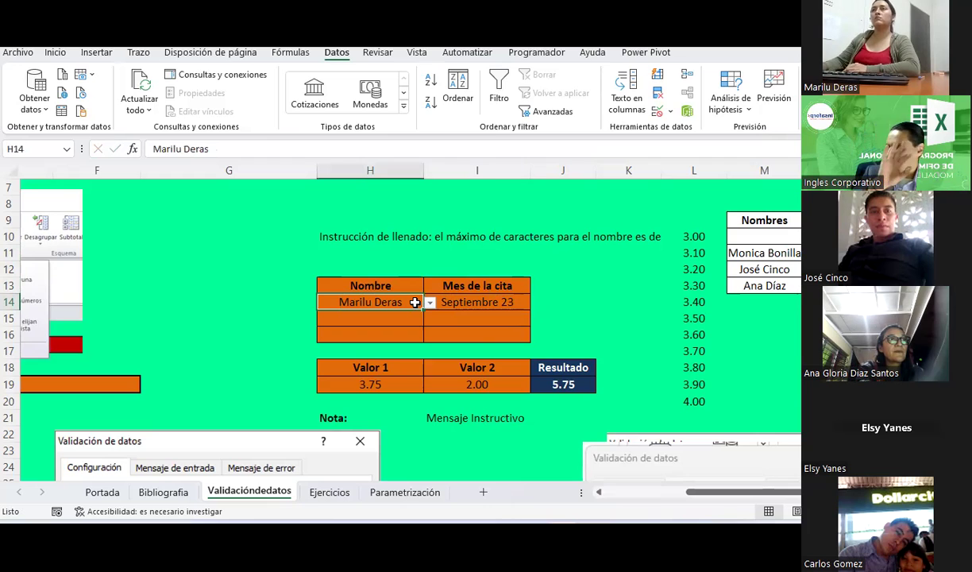
Open the Data Validation dialog for H14 to view its three typed names.
left_click(670, 111)
left_click(699, 130)
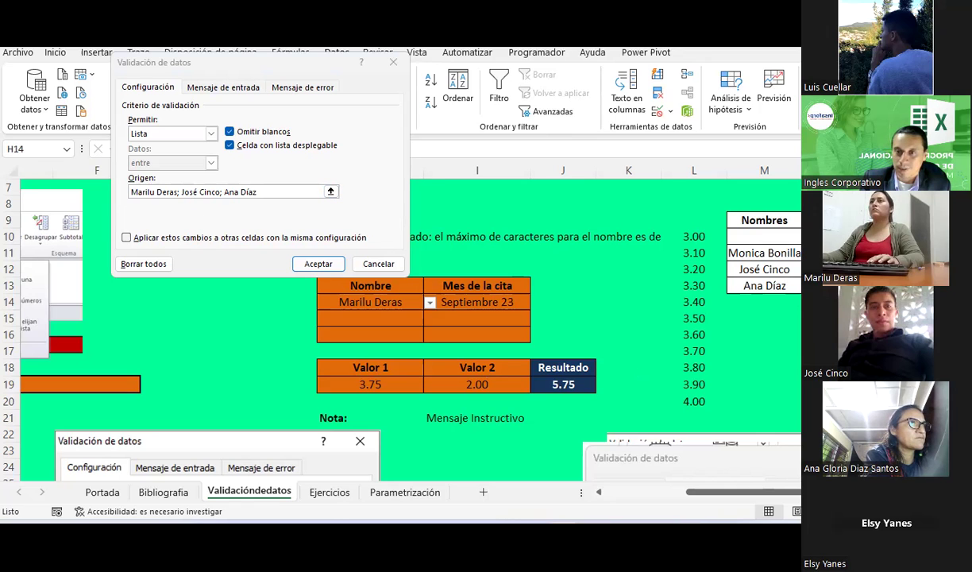
Close the validation dialog and type Septiembre 23 into cell O10.
left_click(378, 264)
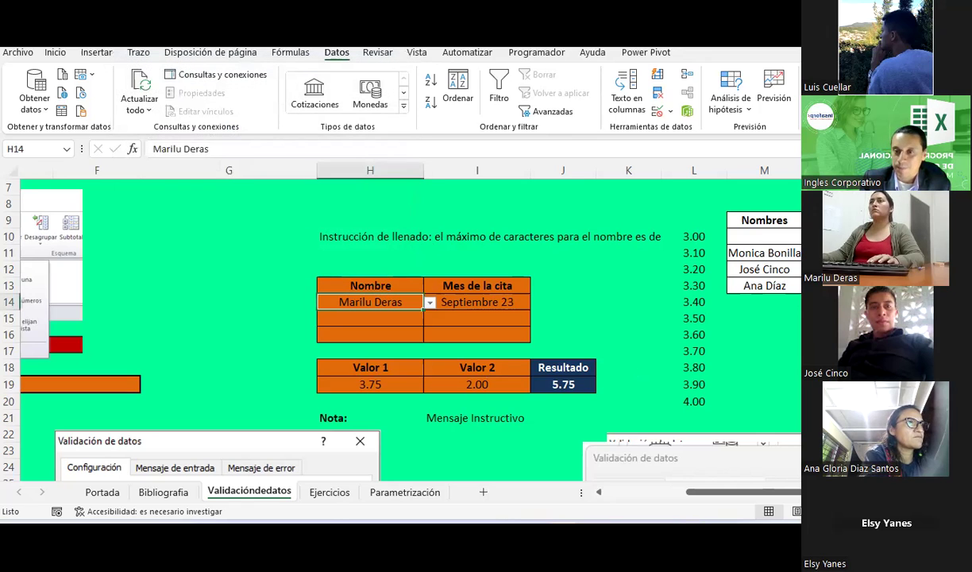
left_click(807, 236)
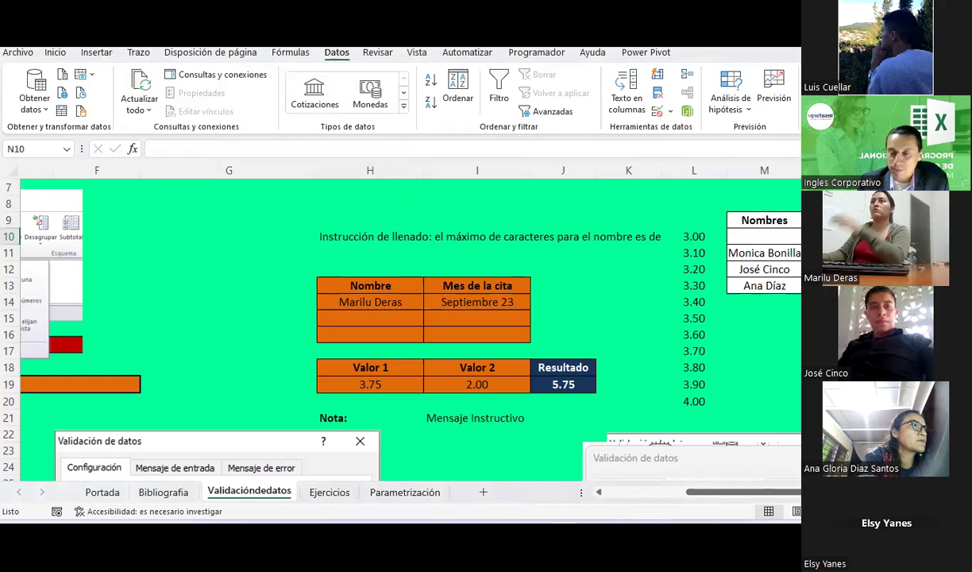
key("Right")
type("Septiembre 23")
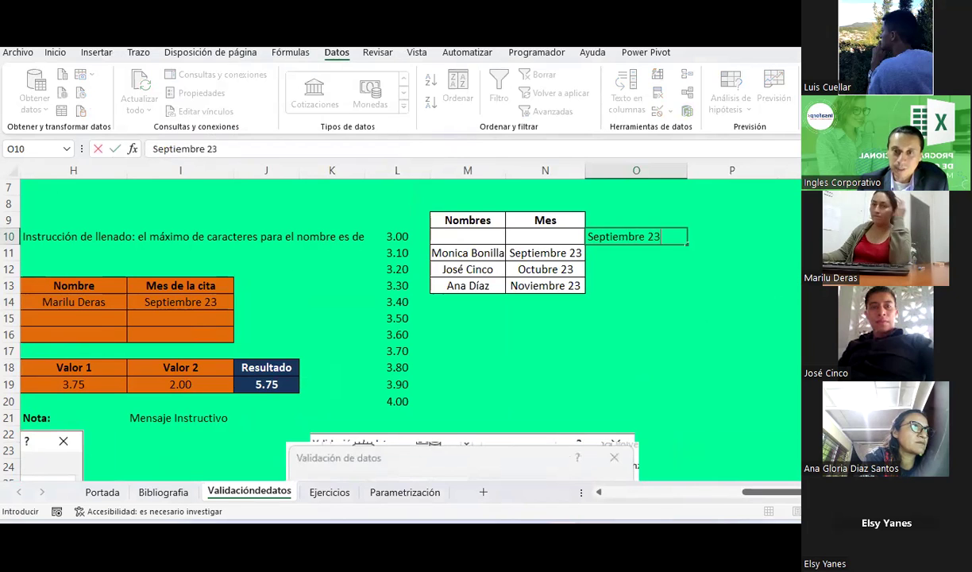
key("Return")
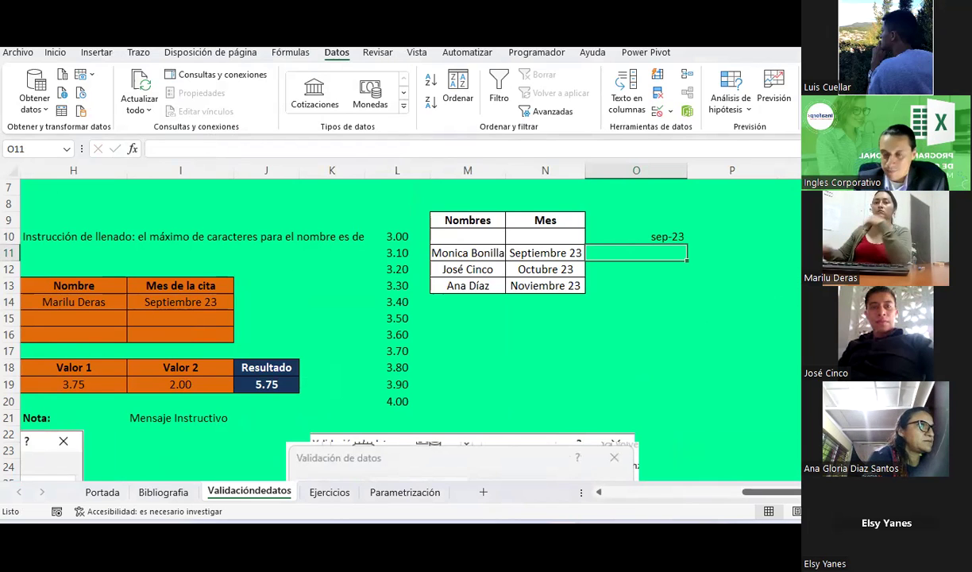
Format O10 as Text and re-enter Septiembre 23 so it isn't converted to a date.
left_click(630, 237)
key("Delete")
left_click(55, 51)
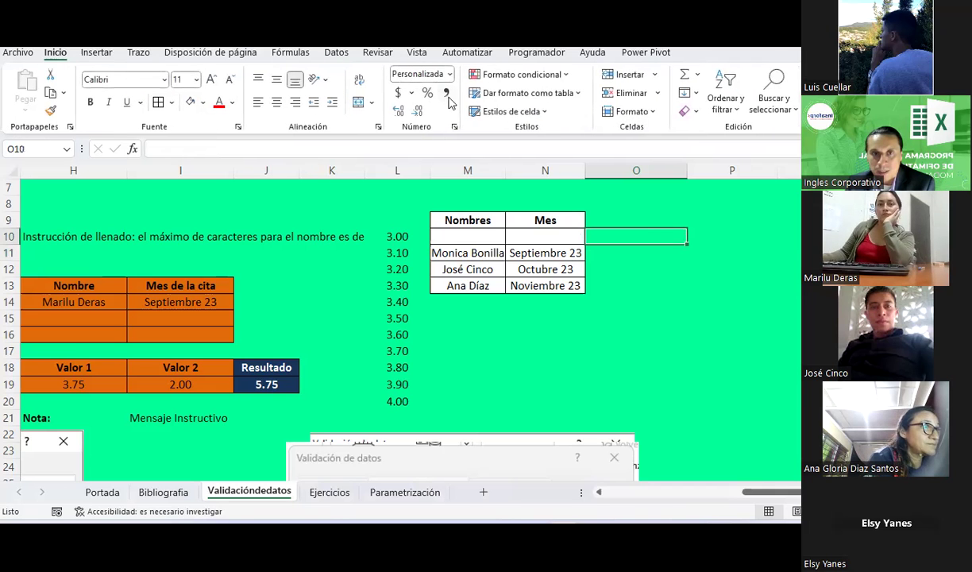
left_click(449, 76)
scroll(449, 239, "down", 1)
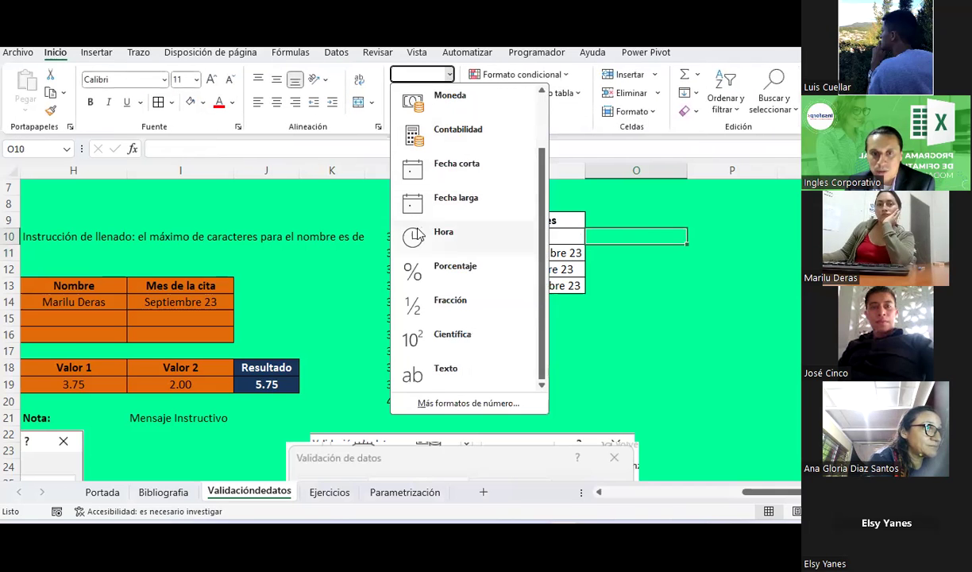
left_click(451, 379)
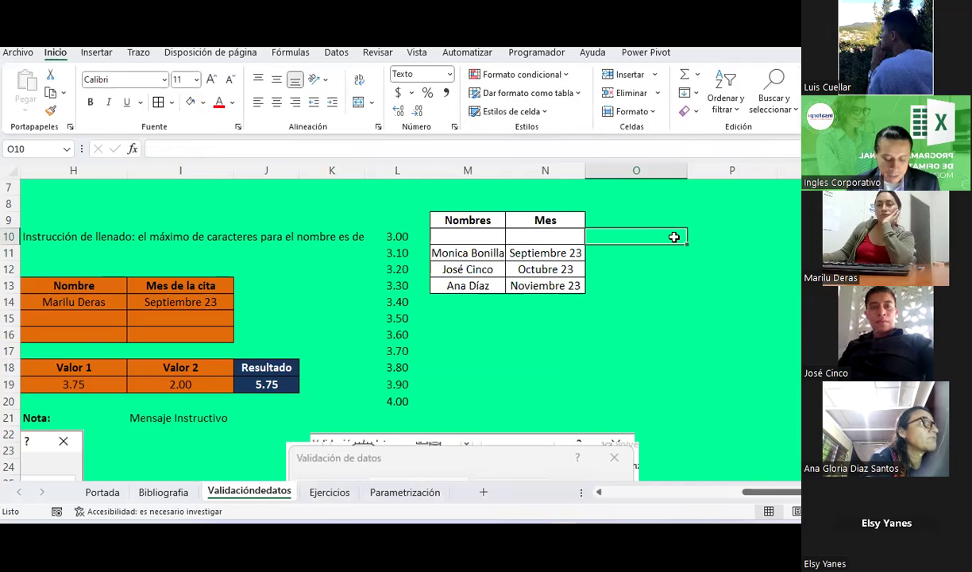
type("Septiembre 23")
key("Return")
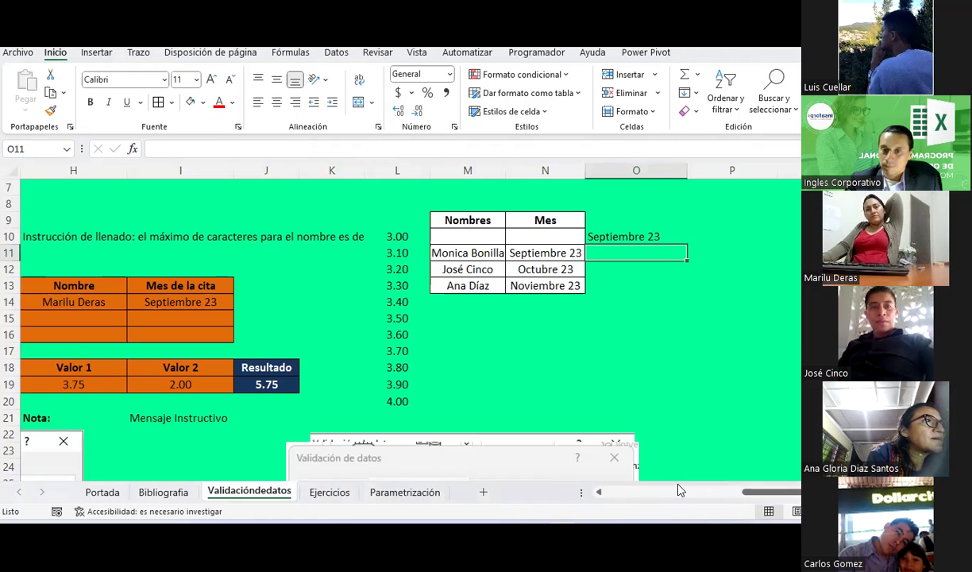
left_click_drag(679, 490, 769, 486)
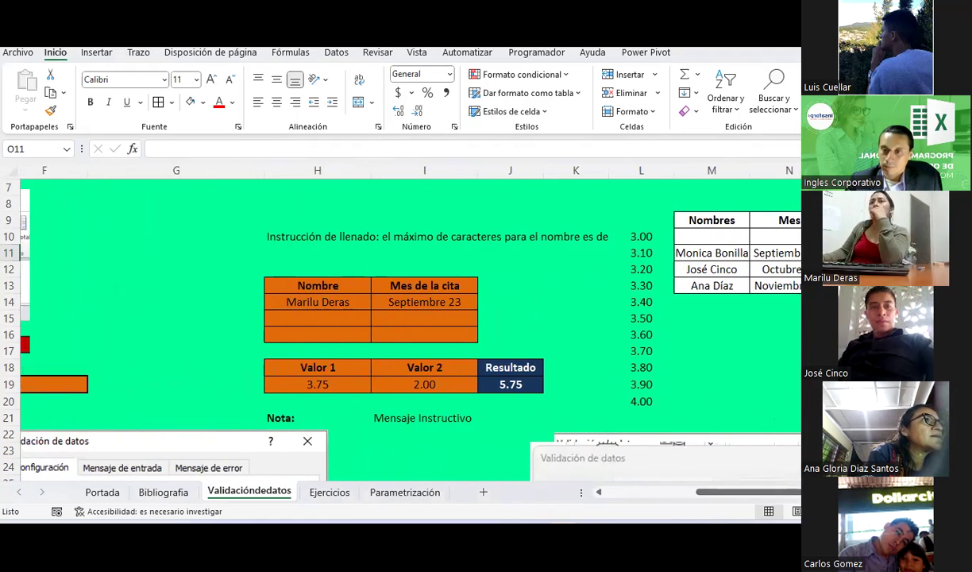
View the Nombre cell H14's validation rules, then close them unchanged.
left_click(776, 302)
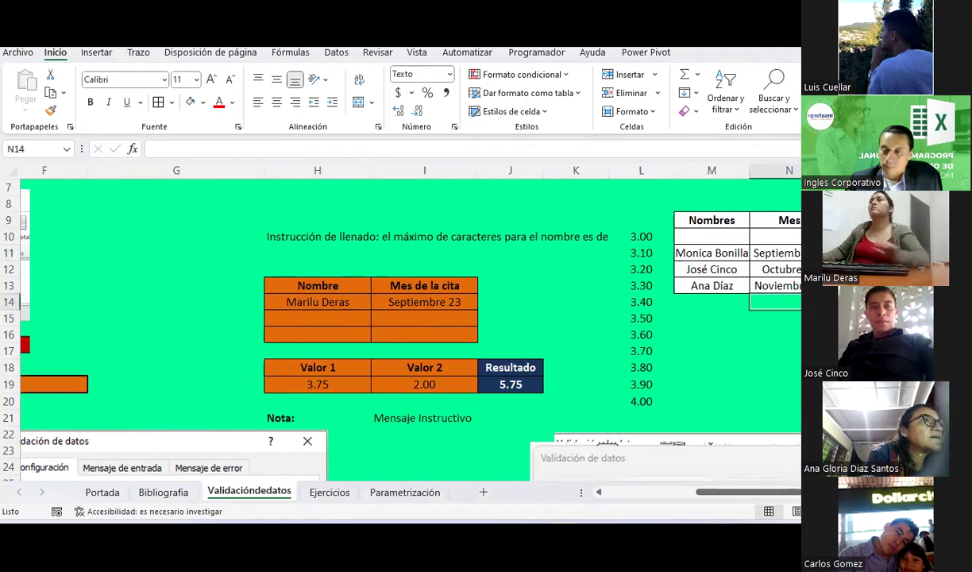
left_click(457, 295)
left_click(355, 305)
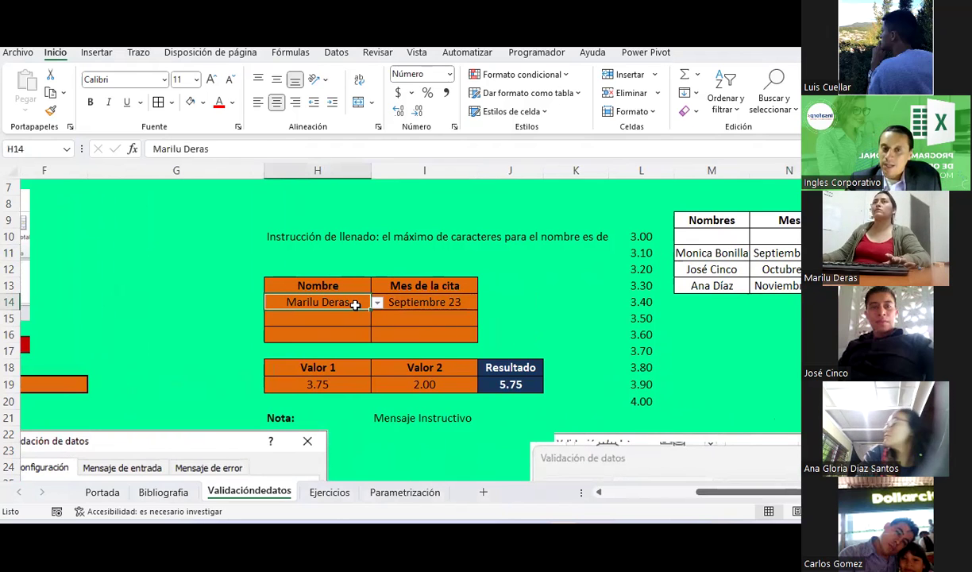
left_click(337, 51)
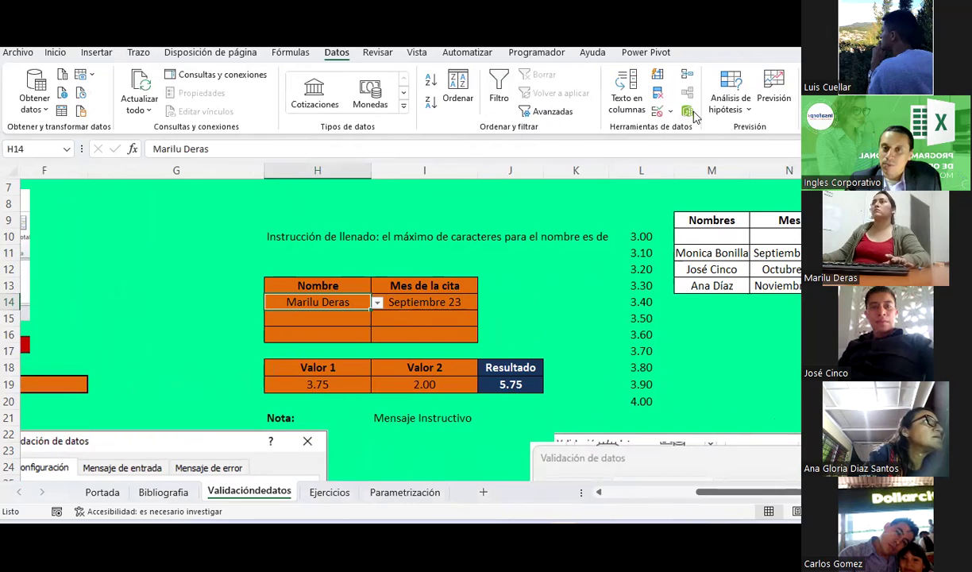
left_click(669, 111)
left_click(690, 125)
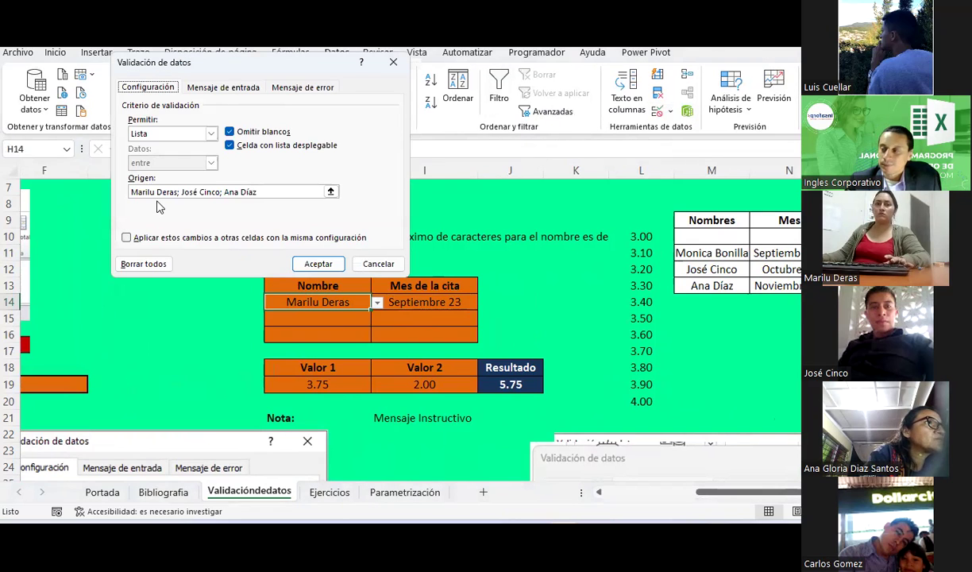
left_click(375, 263)
Open the Data Validation settings for the month cell I14.
left_click(452, 298)
left_click(670, 112)
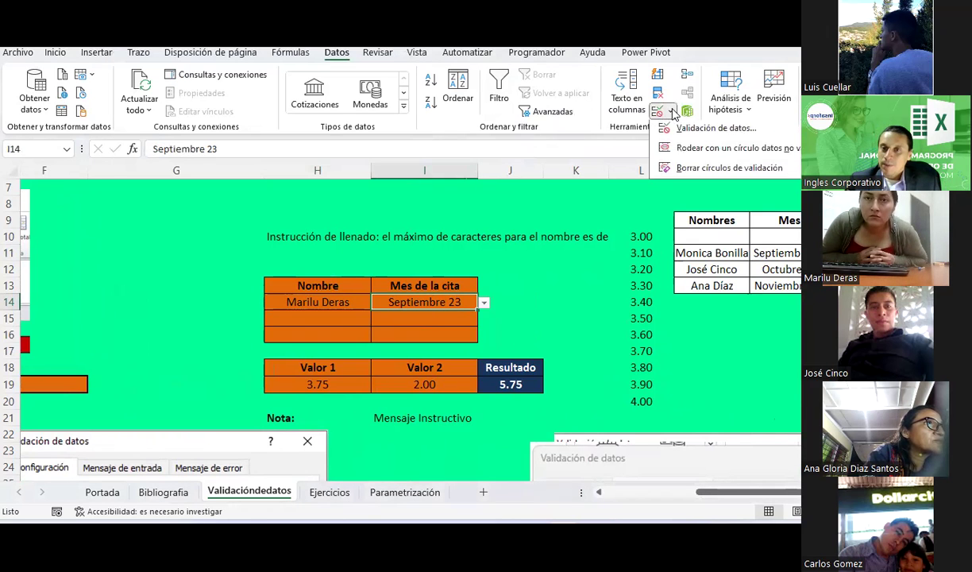
left_click(686, 146)
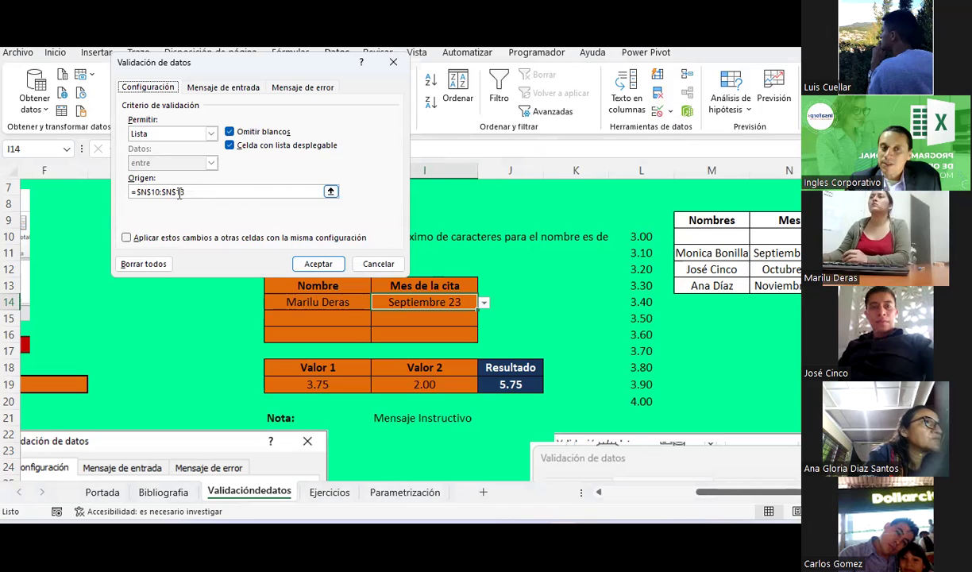
Collapse the Source box to see N10:N13 marked on the sheet, then expand it again.
left_click(331, 191)
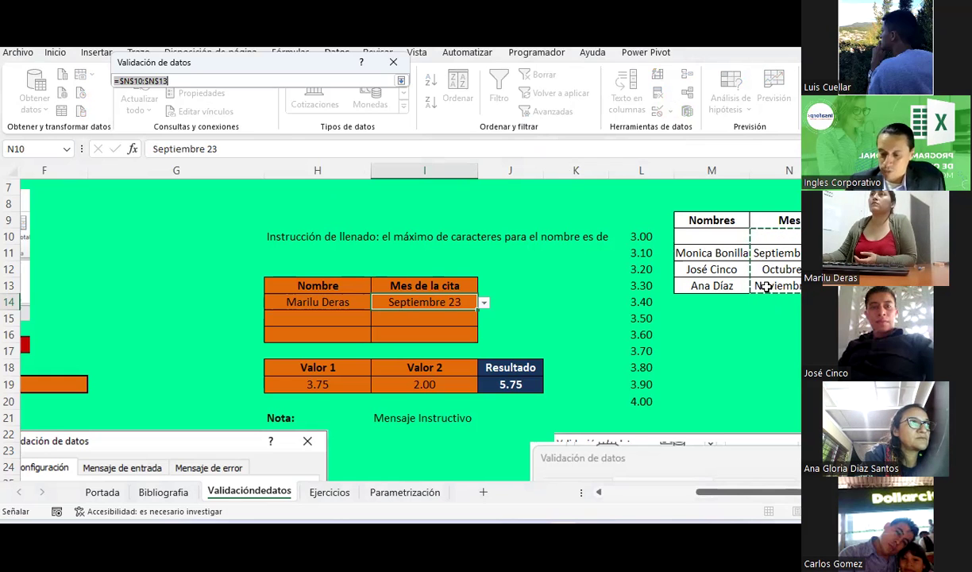
key("Return")
key("Return")
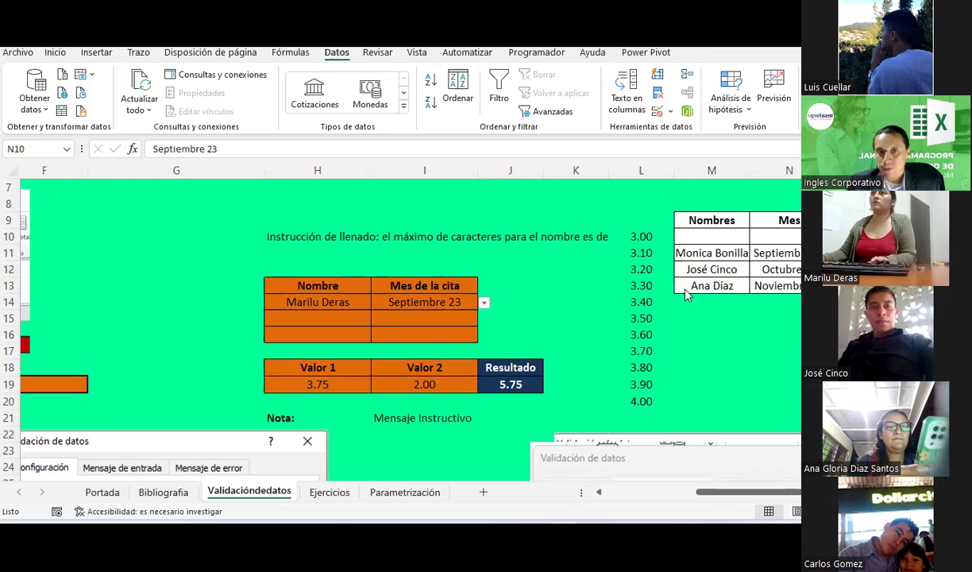
left_click(579, 283)
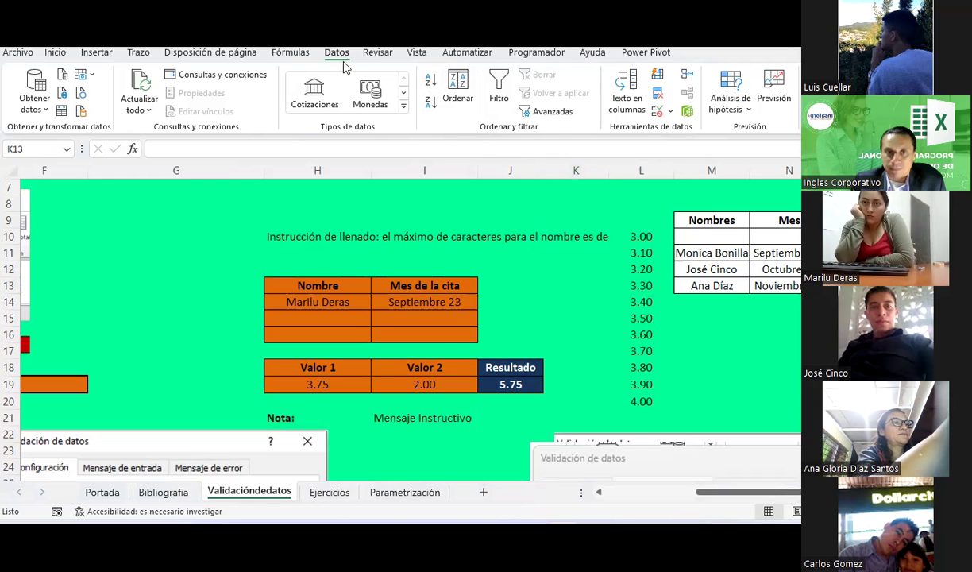
left_click(291, 52)
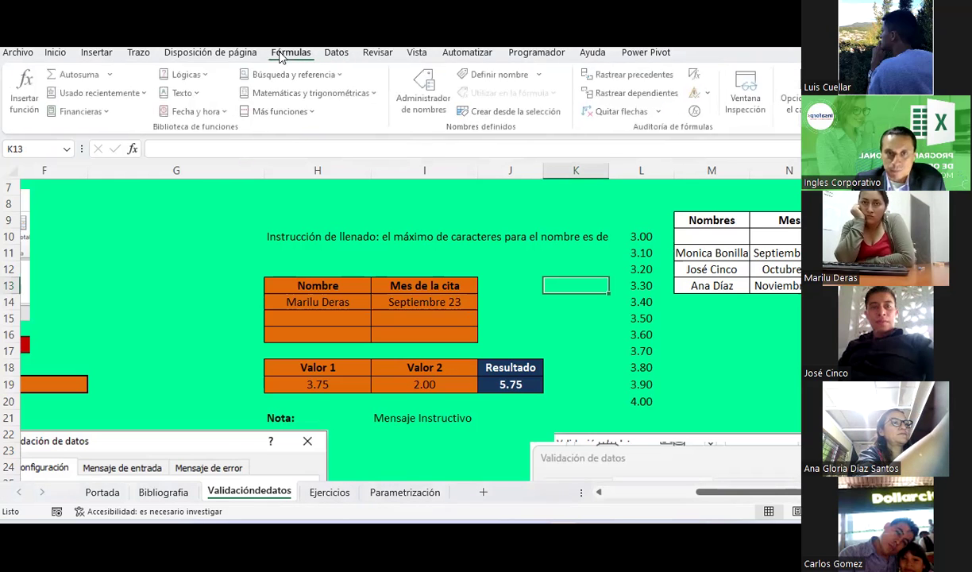
left_click(445, 103)
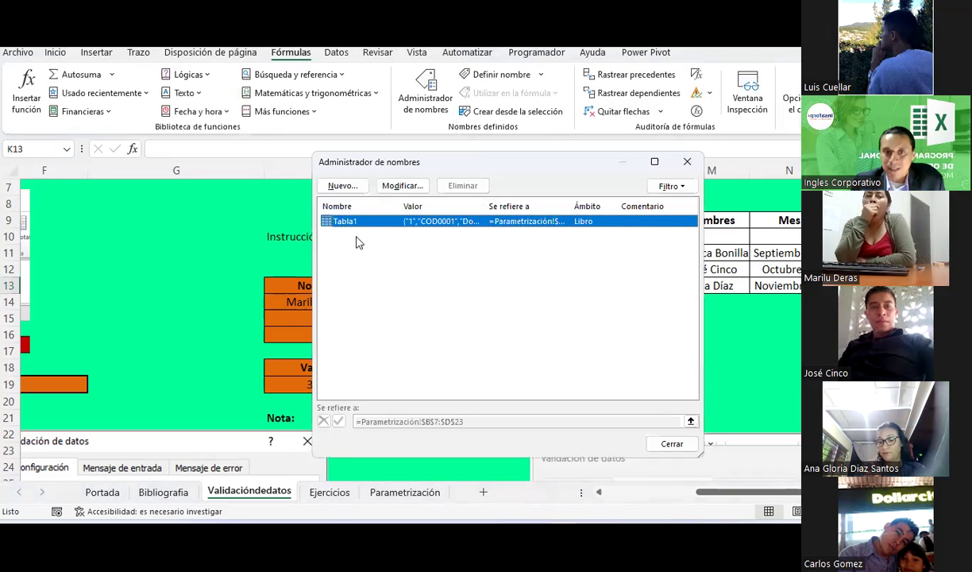
key("Escape")
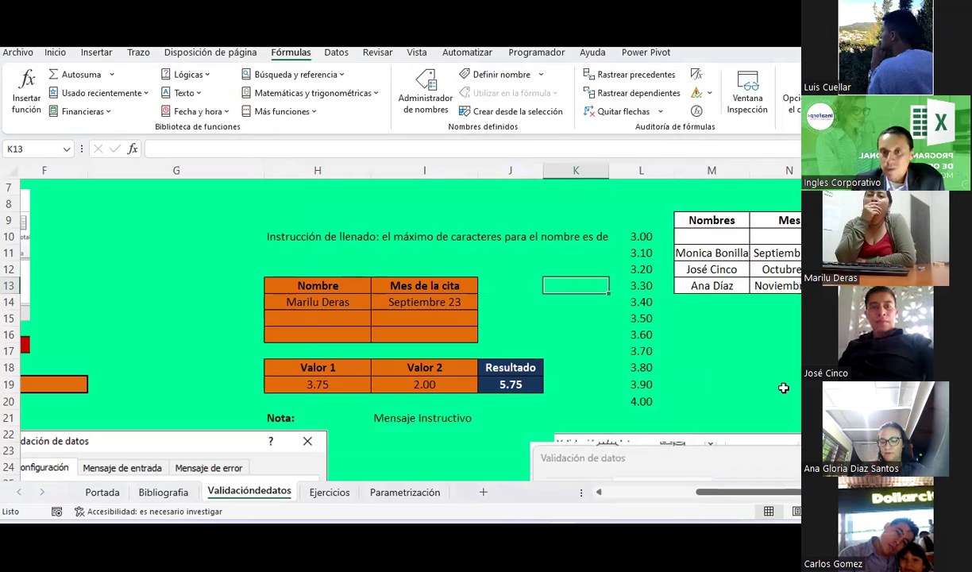
left_click(769, 366)
scroll(769, 364, "right", 5)
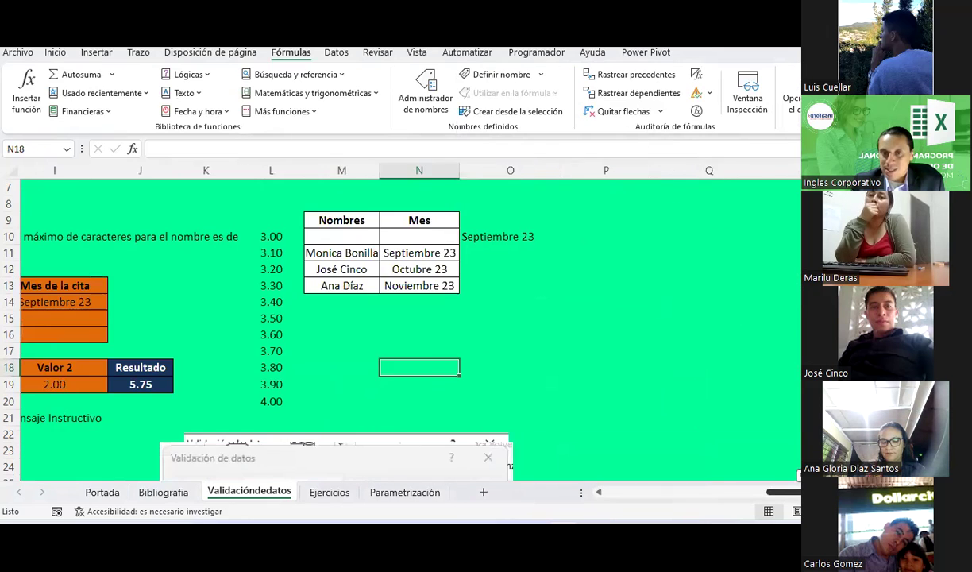
Name the range M10:M13 'Nombres' through the Name Box.
left_click_drag(360, 253, 379, 283)
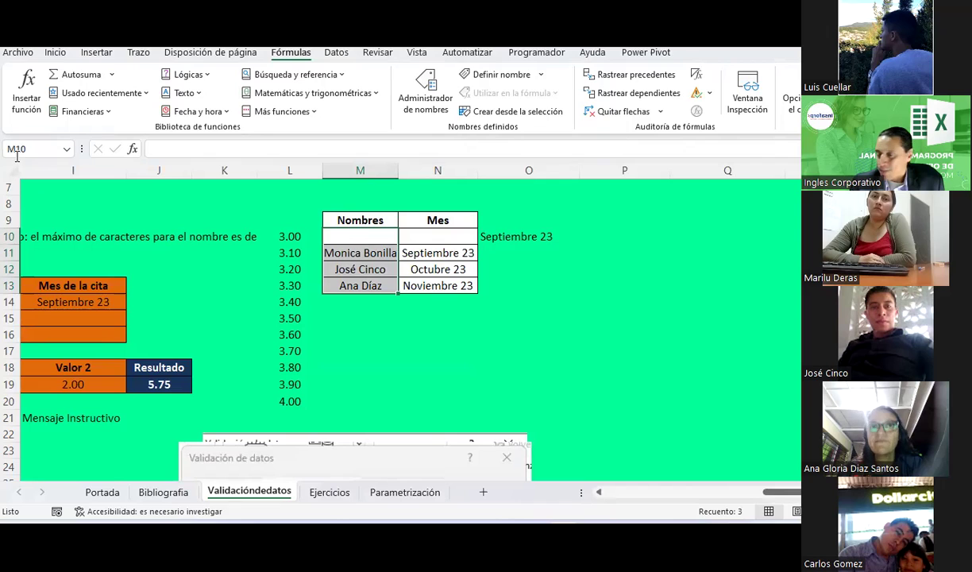
left_click(25, 150)
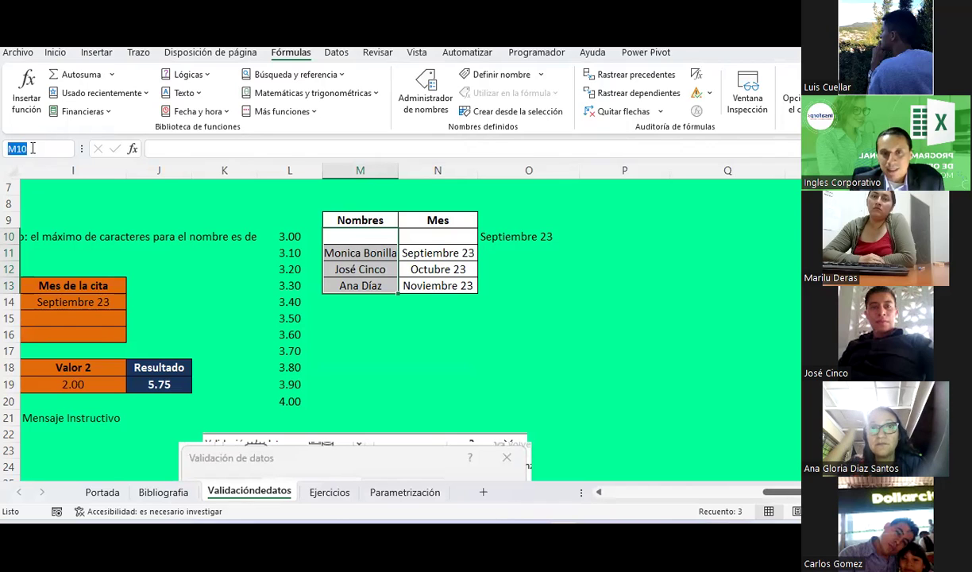
type("Nom")
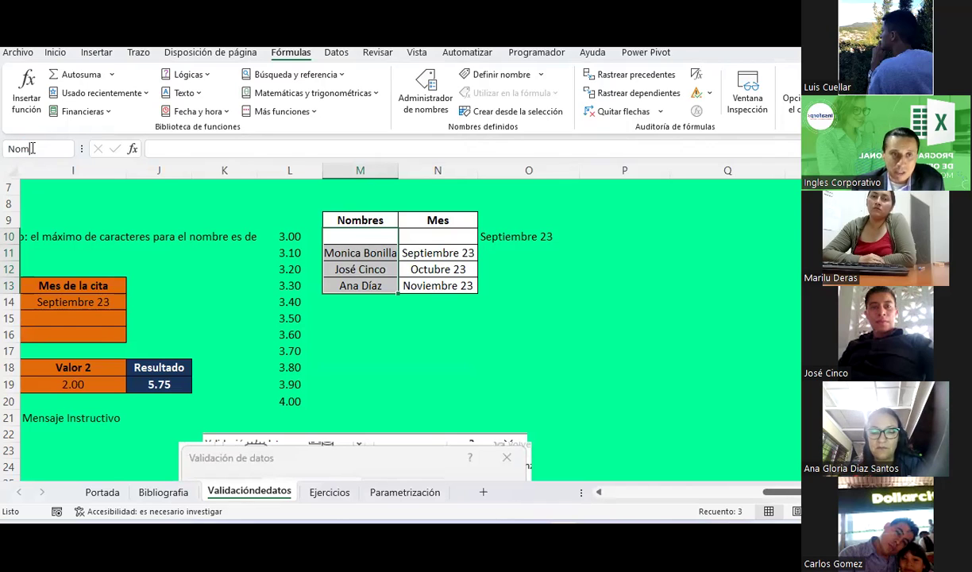
type("bres")
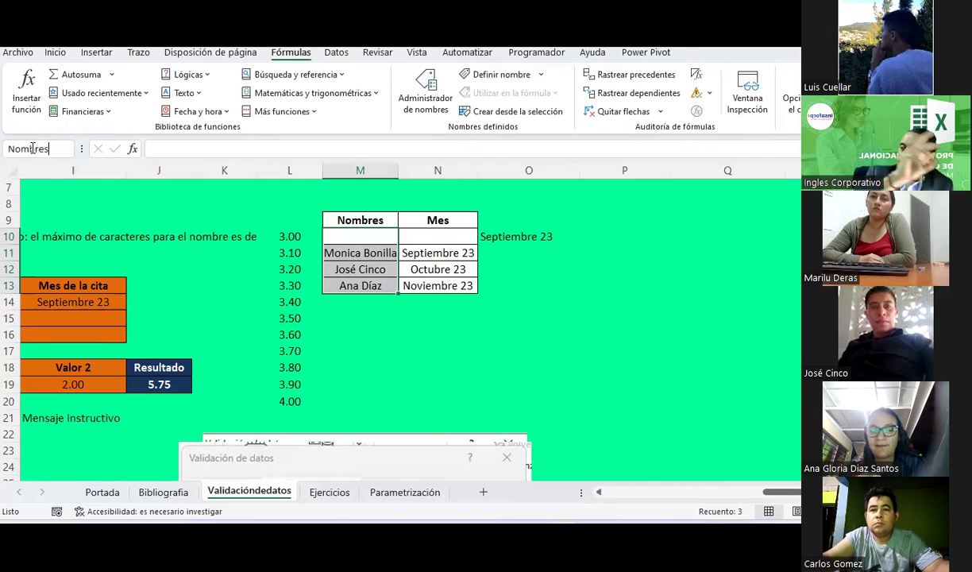
key("Return")
Verify the Nombres name on M10:M13 and in the Name Manager.
left_click(649, 313)
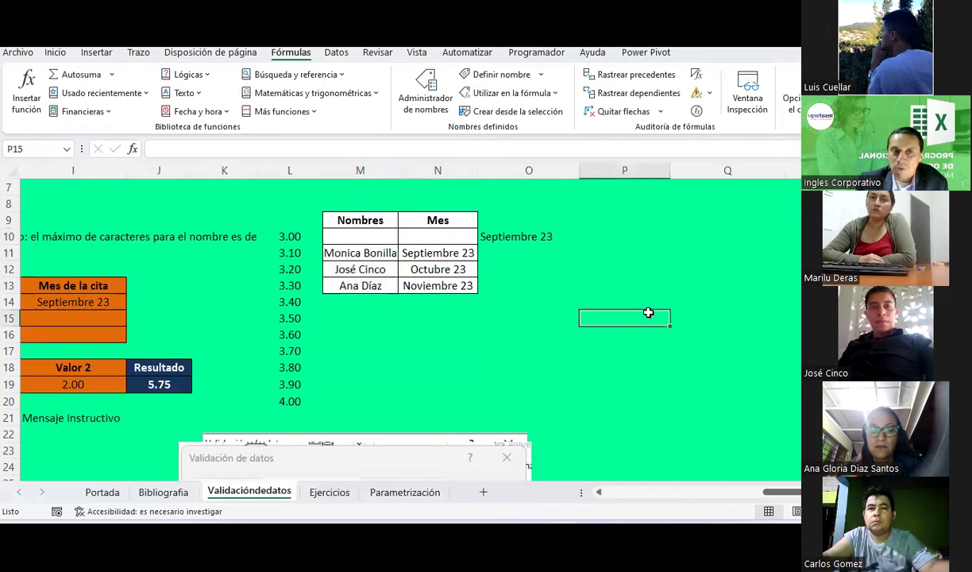
left_click(357, 232)
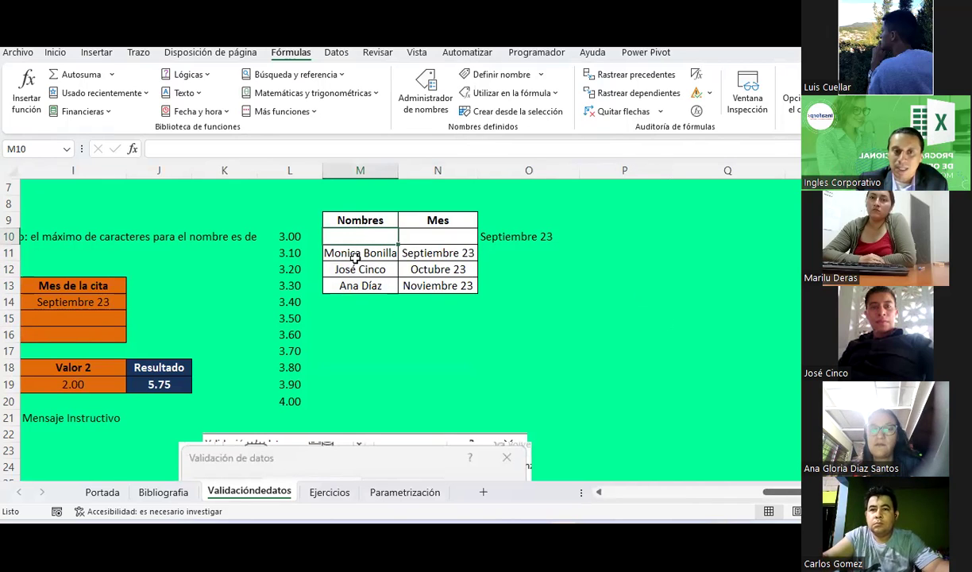
left_click_drag(352, 236, 350, 280)
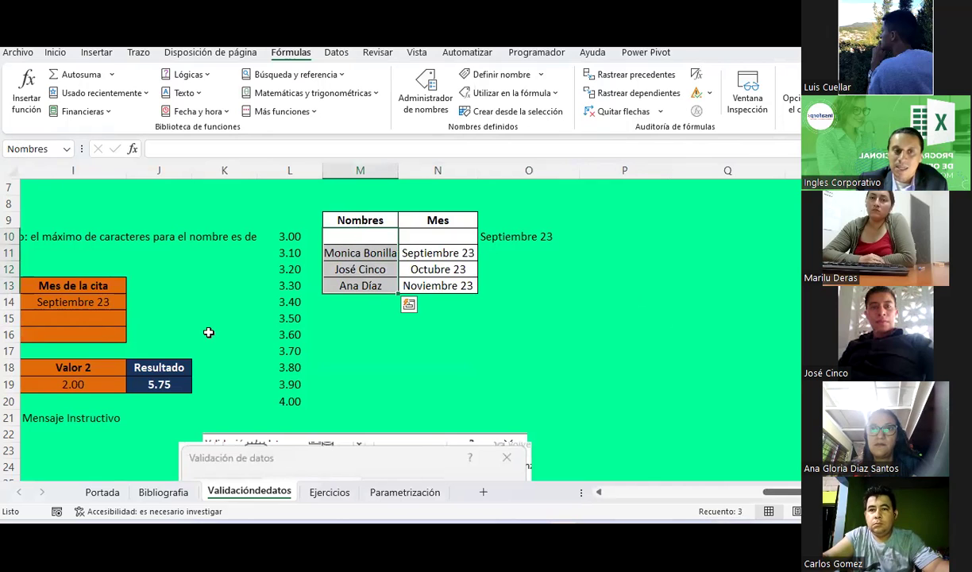
left_click(398, 364)
left_click(423, 79)
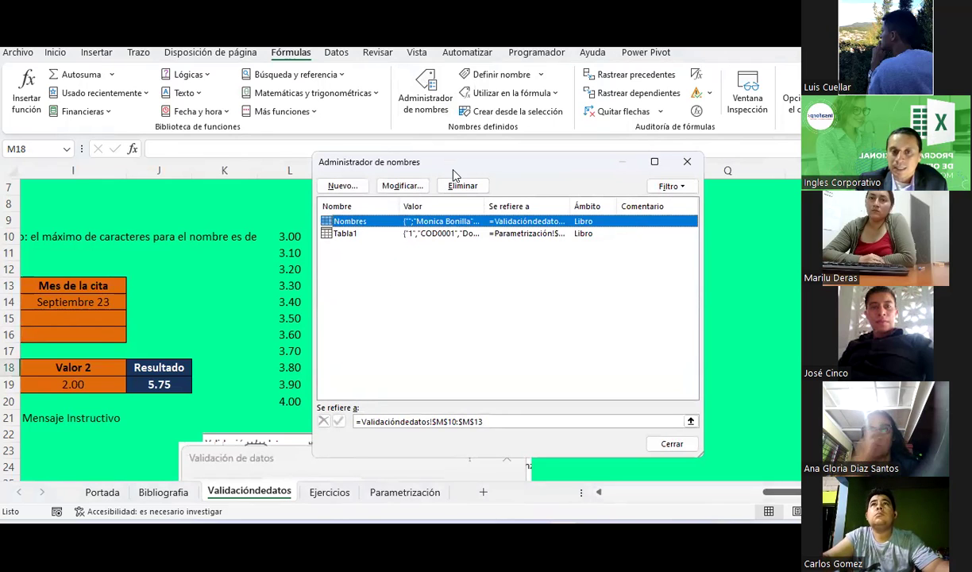
left_click_drag(454, 174, 470, 124)
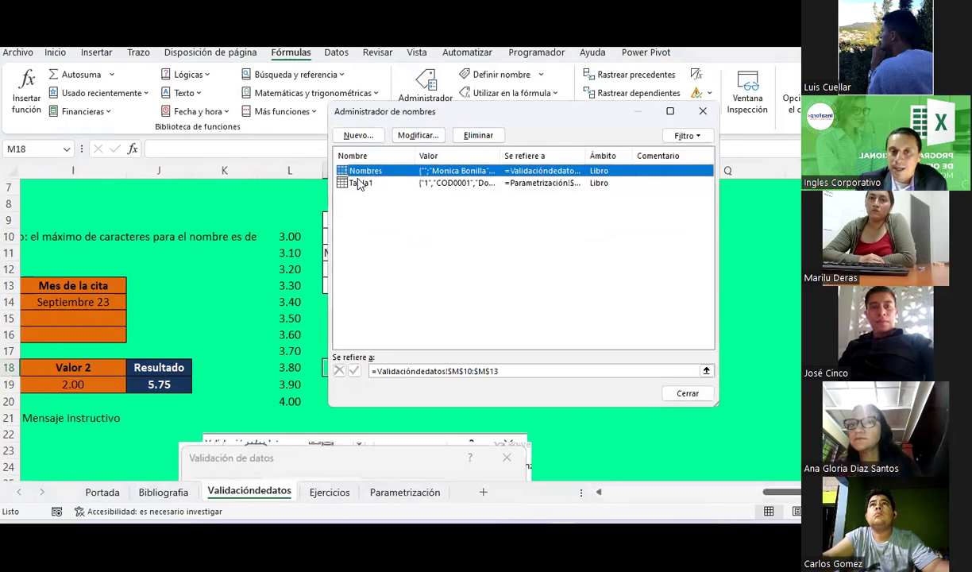
left_click(693, 393)
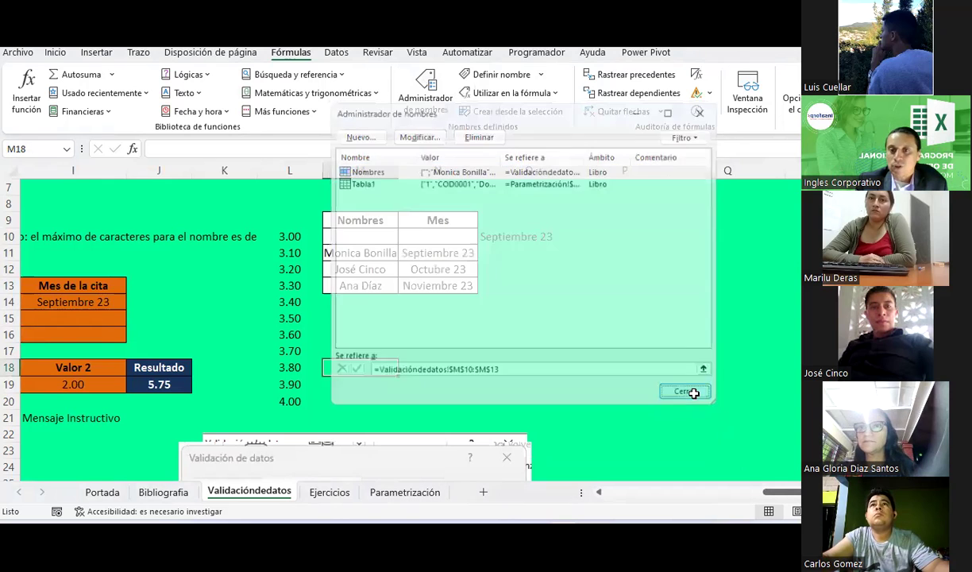
Show the Paste Name list with F3 in H15, then close it.
scroll(231, 317, "left", 3)
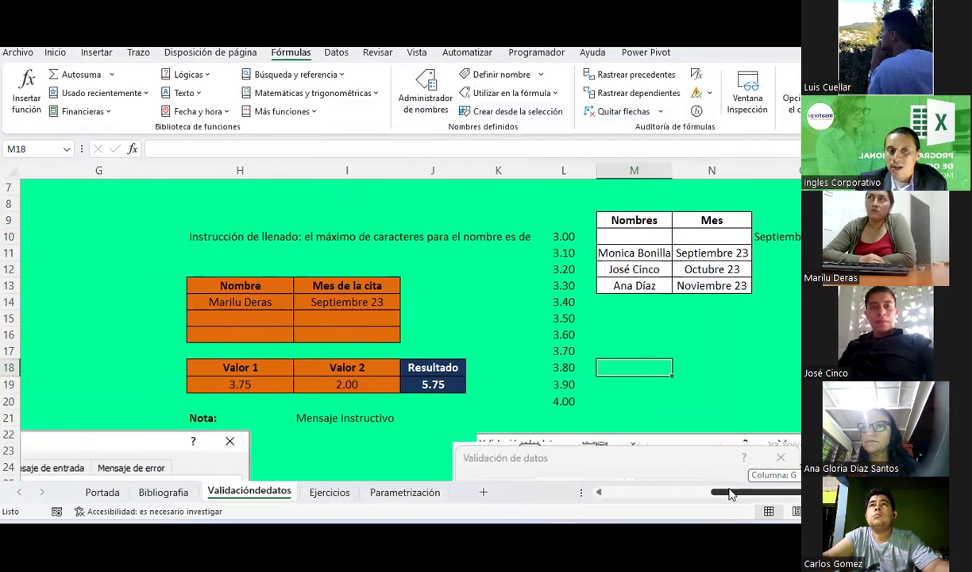
left_click(231, 317)
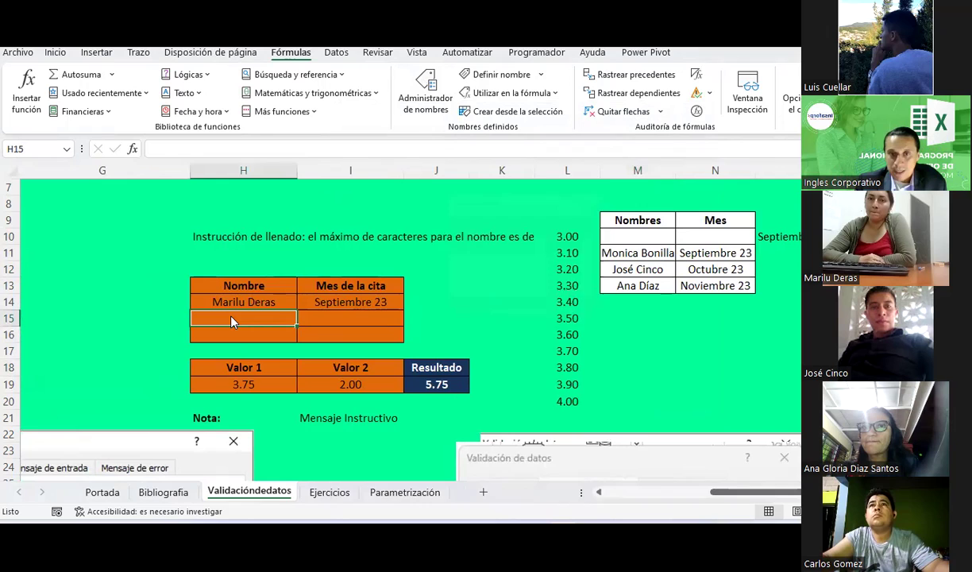
key("F3")
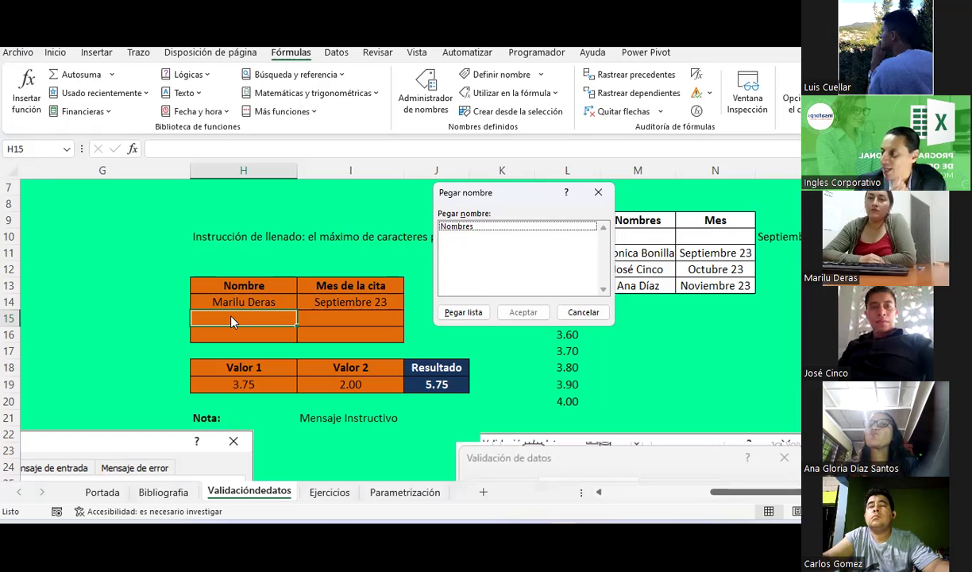
double_click(475, 229)
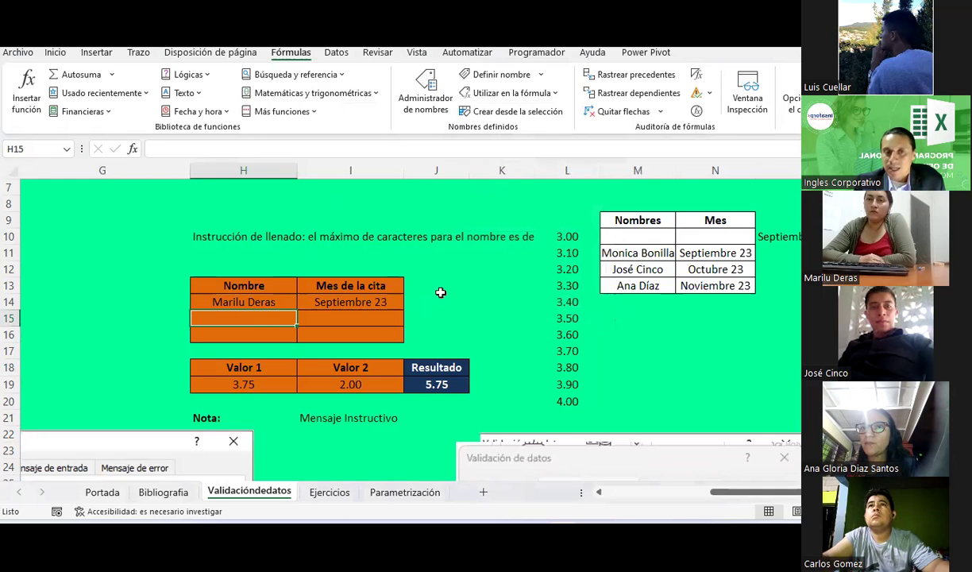
Give cell H15 a List validation whose source is the named range =Nombres, pasted with F3.
left_click(336, 53)
left_click(669, 112)
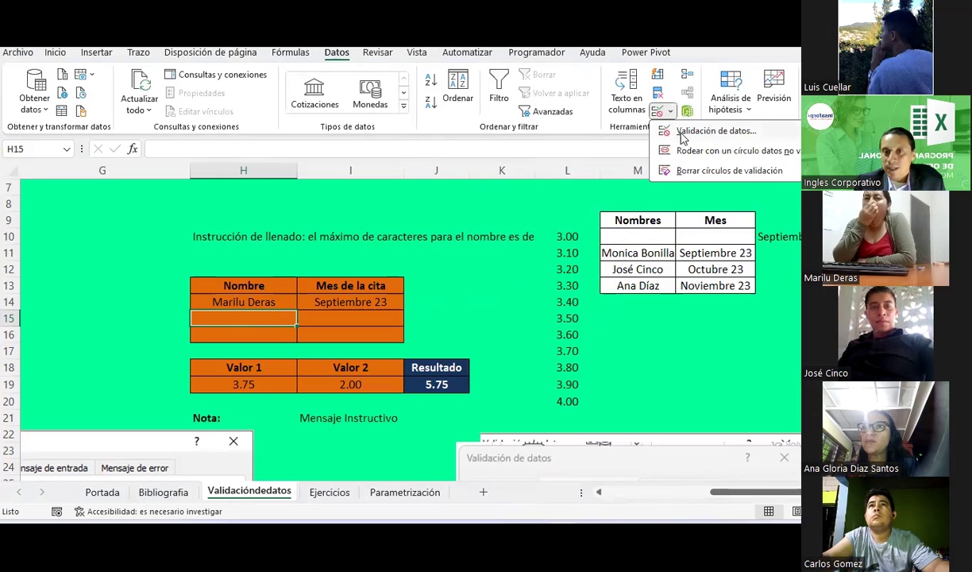
left_click(679, 132)
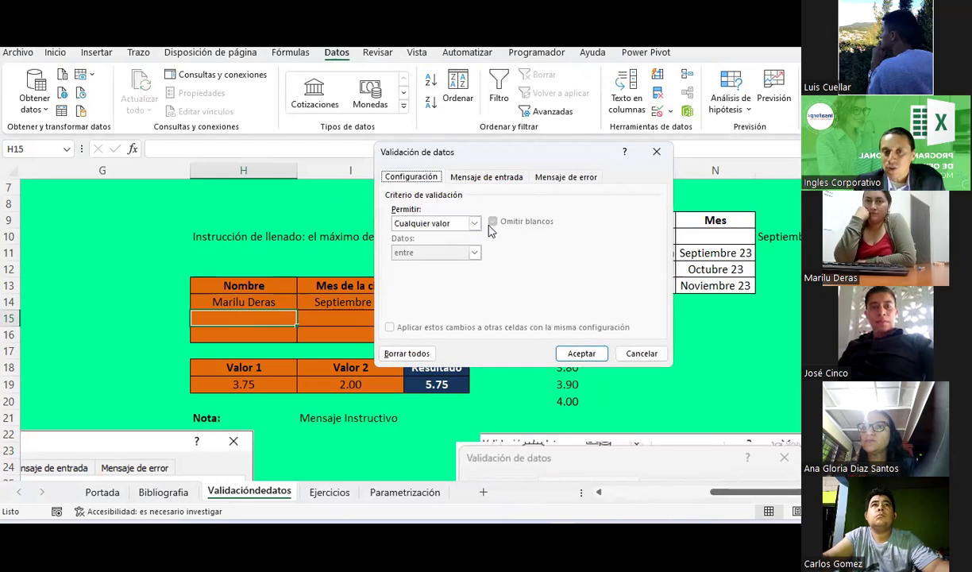
left_click(475, 225)
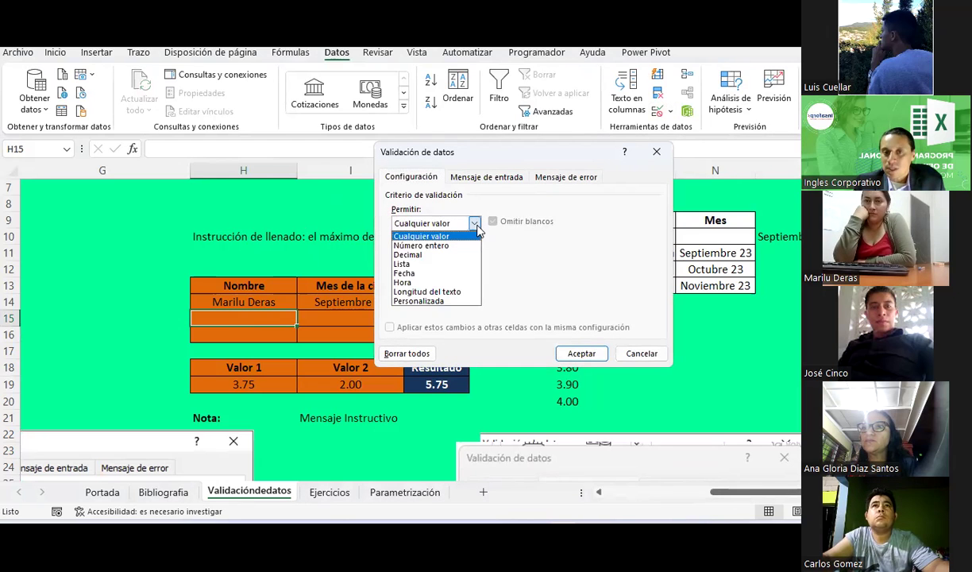
left_click(439, 267)
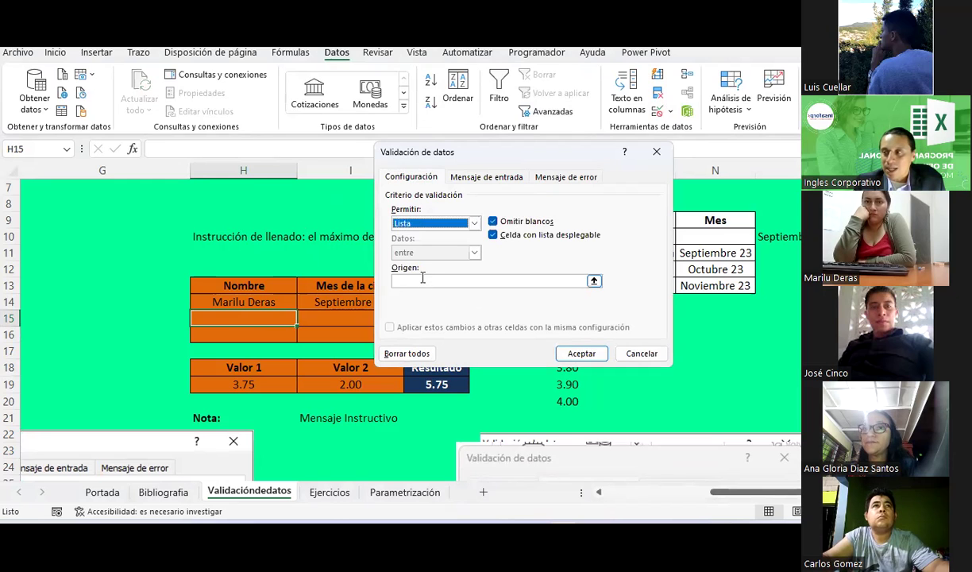
left_click(423, 280)
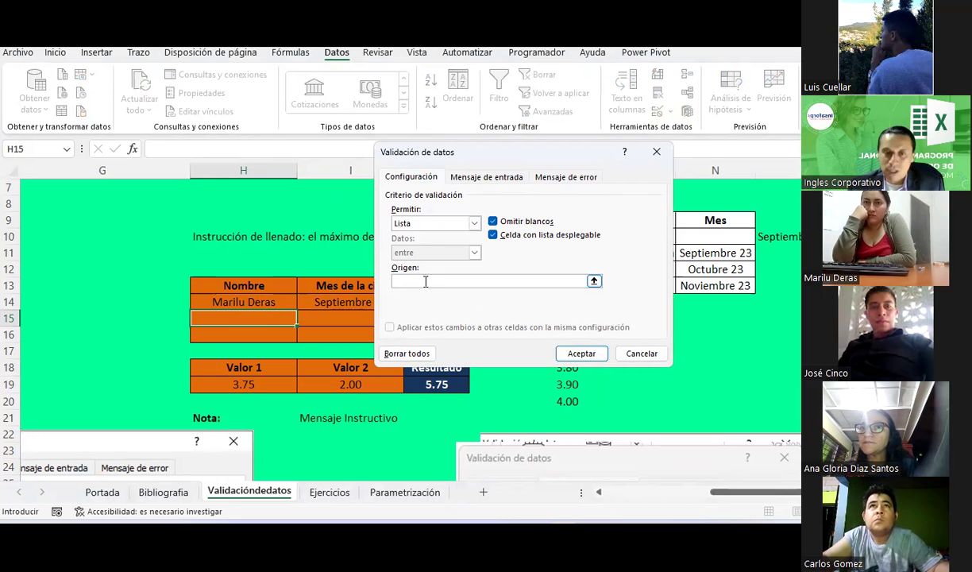
key("F3")
left_click(458, 228)
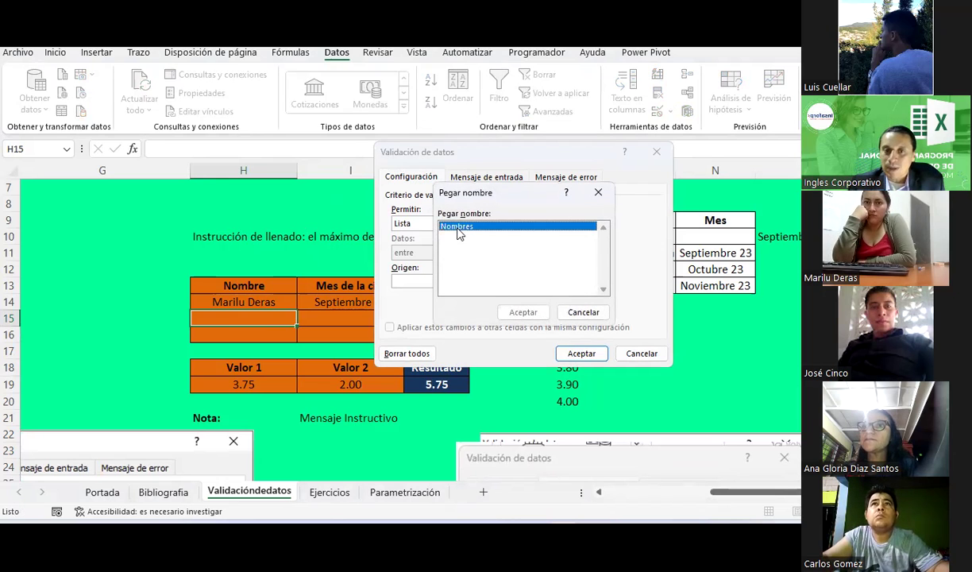
left_click(524, 312)
left_click(580, 354)
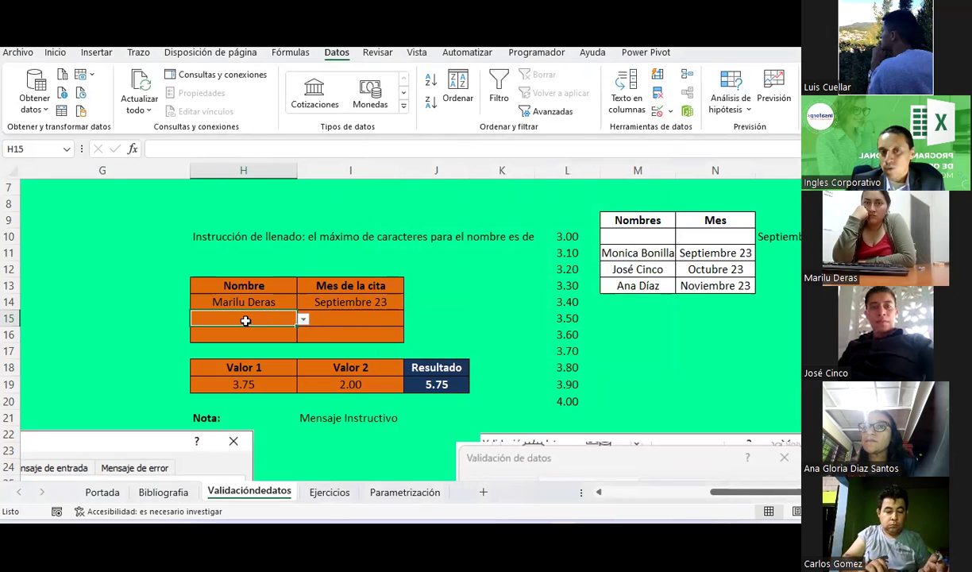
Pick the first, then the second name from H15's dropdown, and select the Nombres range M11:M13.
left_click(304, 321)
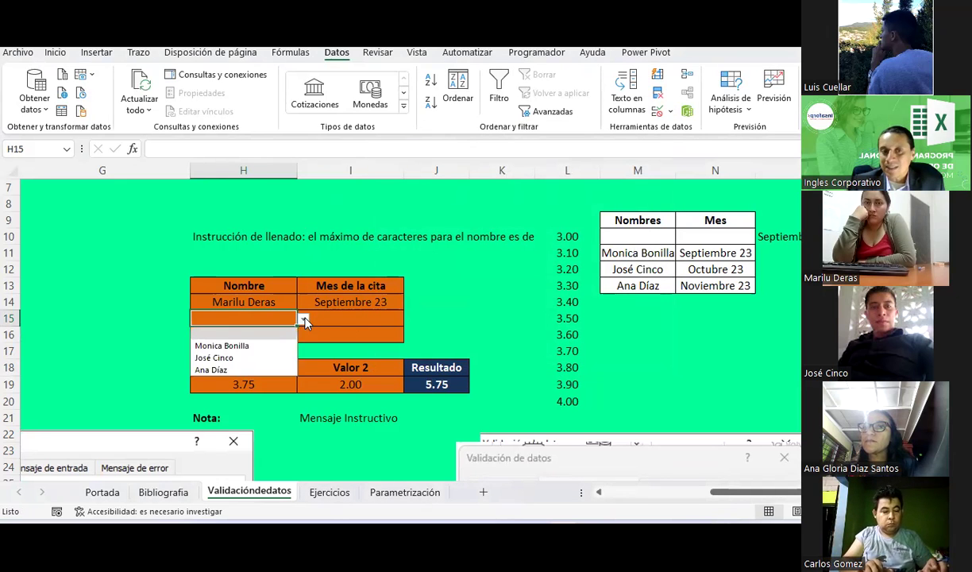
left_click(241, 345)
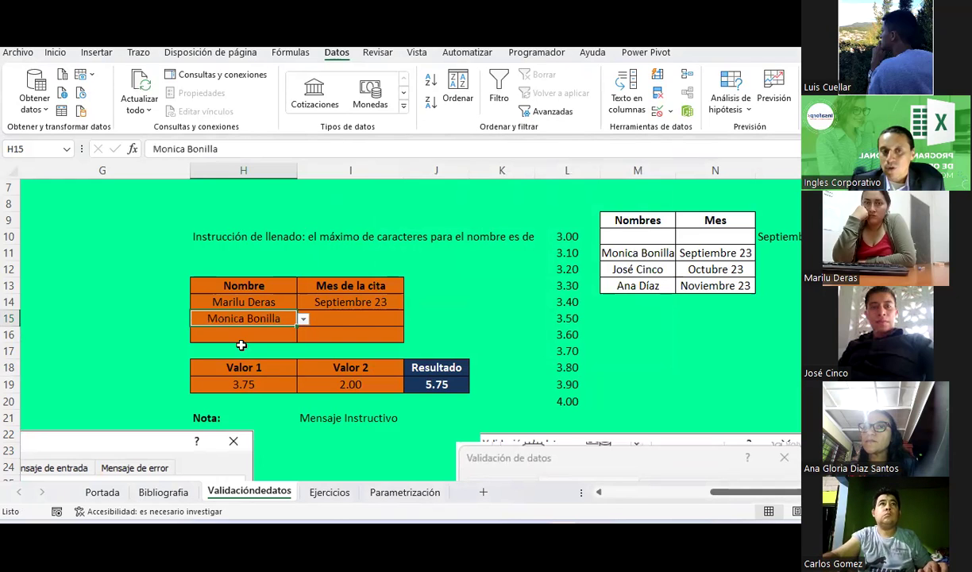
left_click(303, 319)
left_click(236, 359)
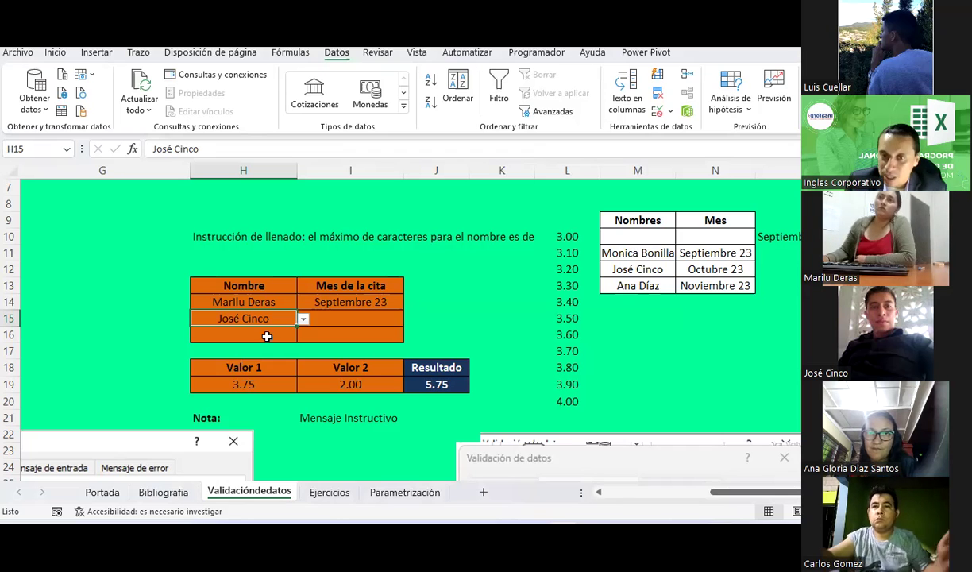
left_click_drag(657, 252, 649, 283)
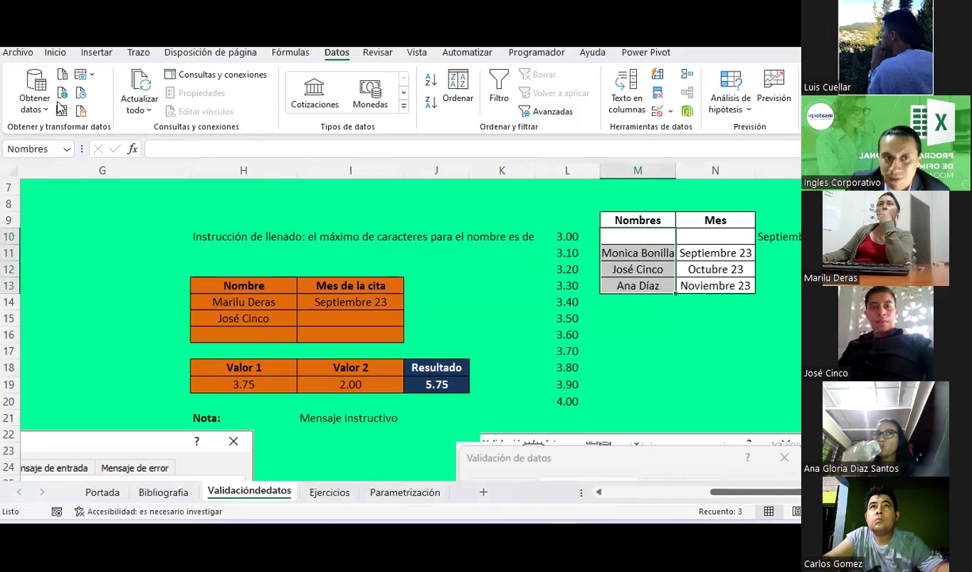
Name the month cells N10:N13 'mes' through the Name Box, then move to I15.
left_click(29, 56)
left_click(19, 59)
left_click(55, 58)
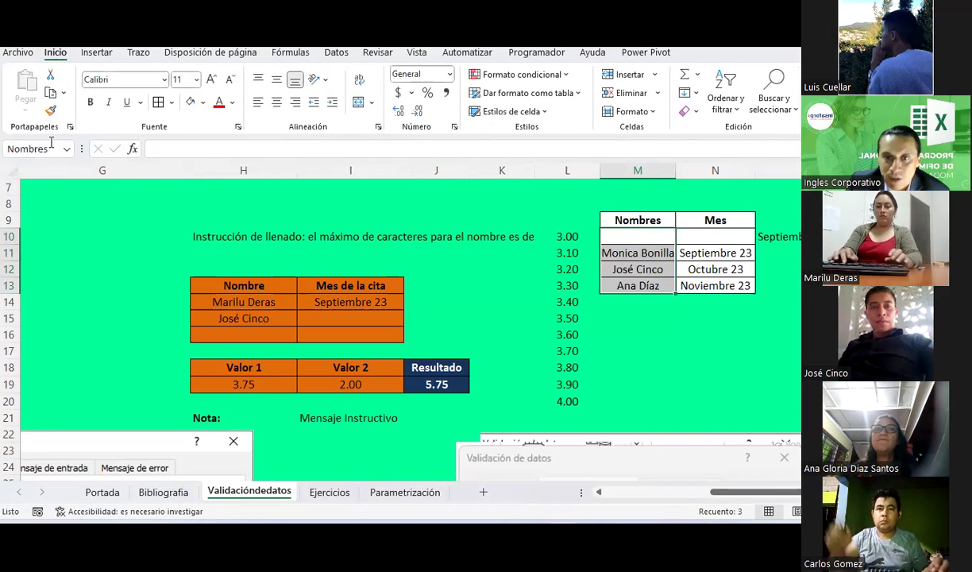
left_click_drag(643, 233, 639, 284)
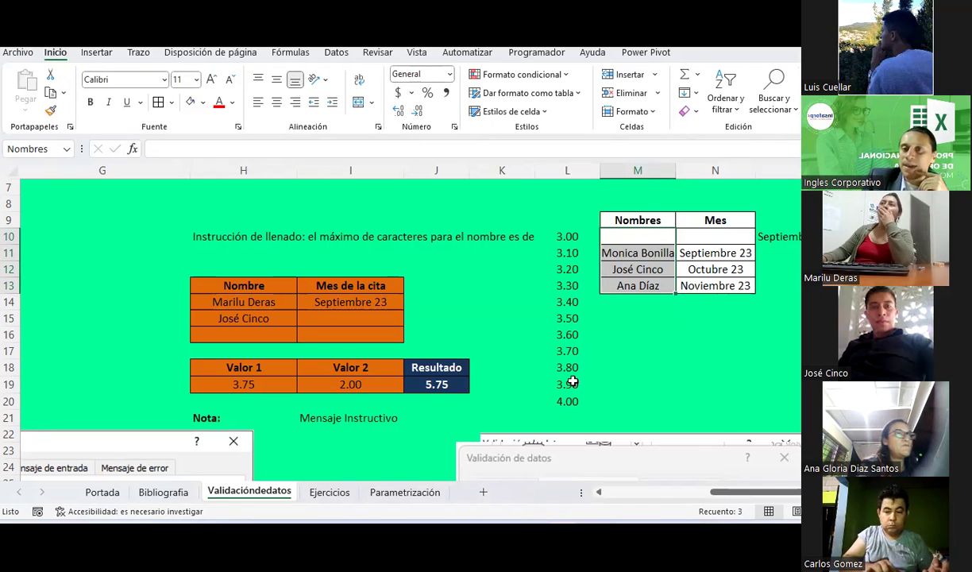
left_click(747, 401)
left_click_drag(715, 236, 715, 285)
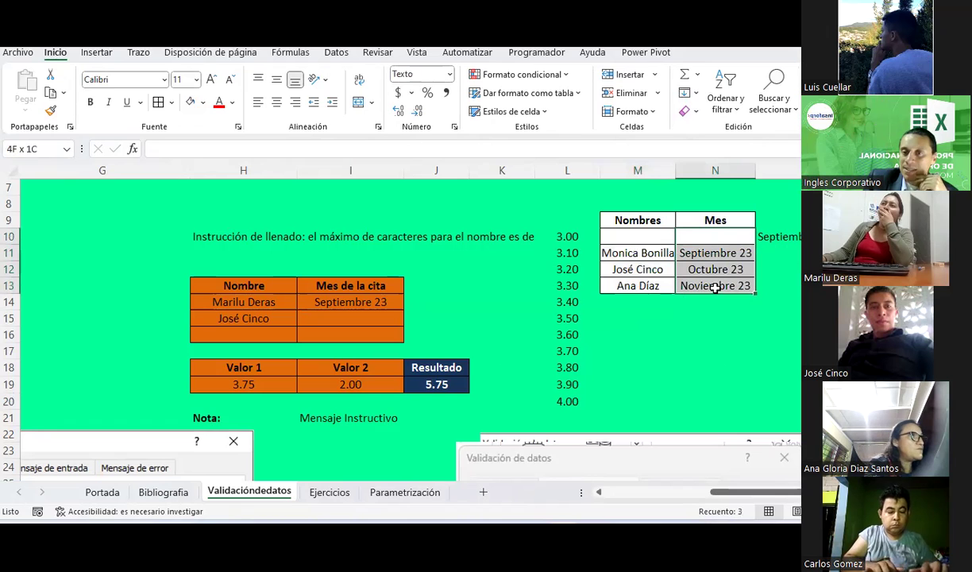
left_click(24, 147)
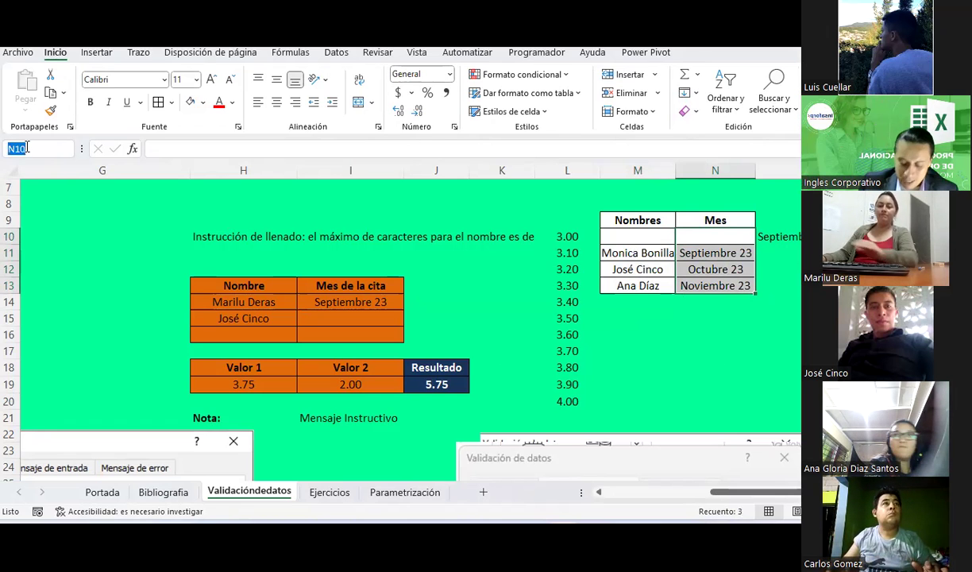
type("mes")
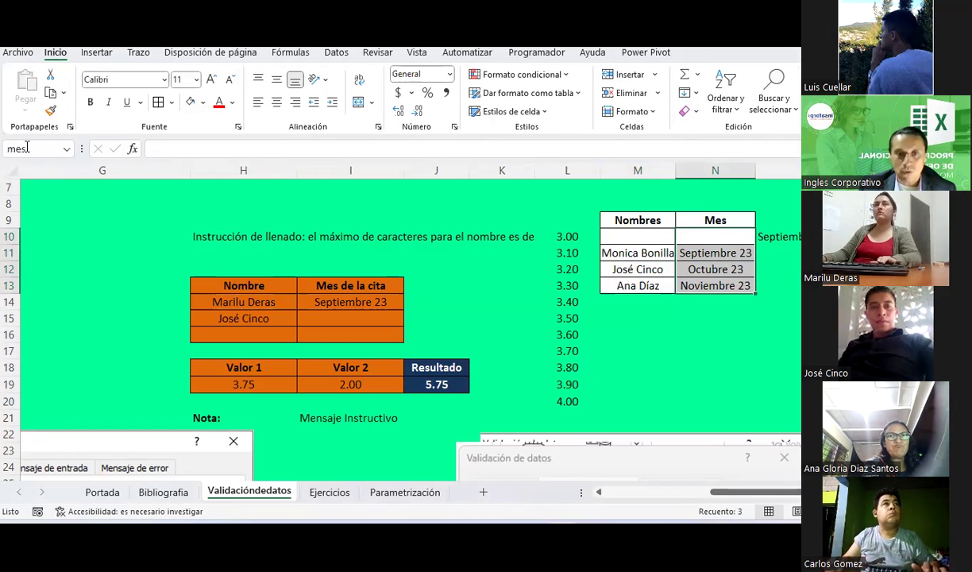
left_click(382, 317)
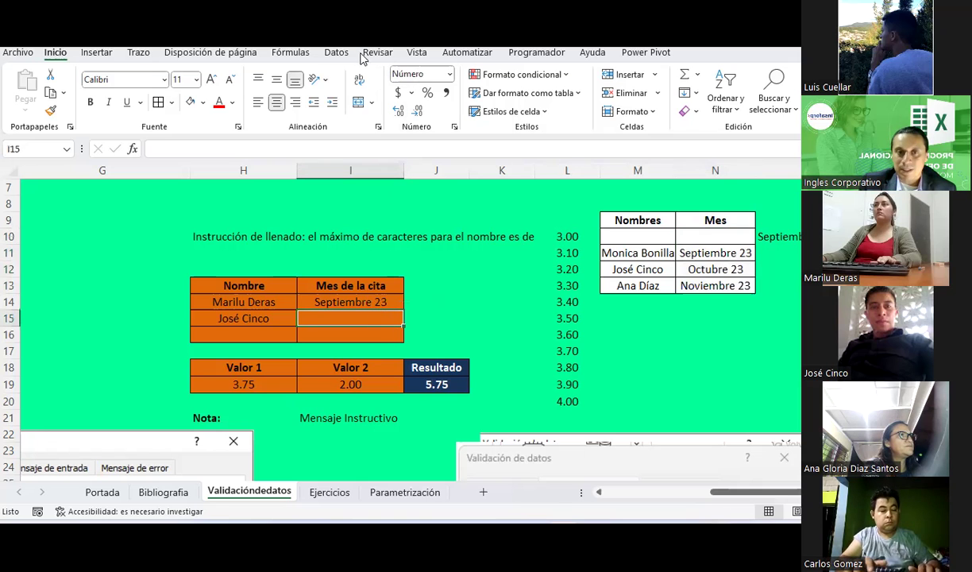
Give month cell I15 a List validation with source =mes, inserted from the F3 name list.
left_click(336, 52)
left_click(669, 111)
left_click(633, 196)
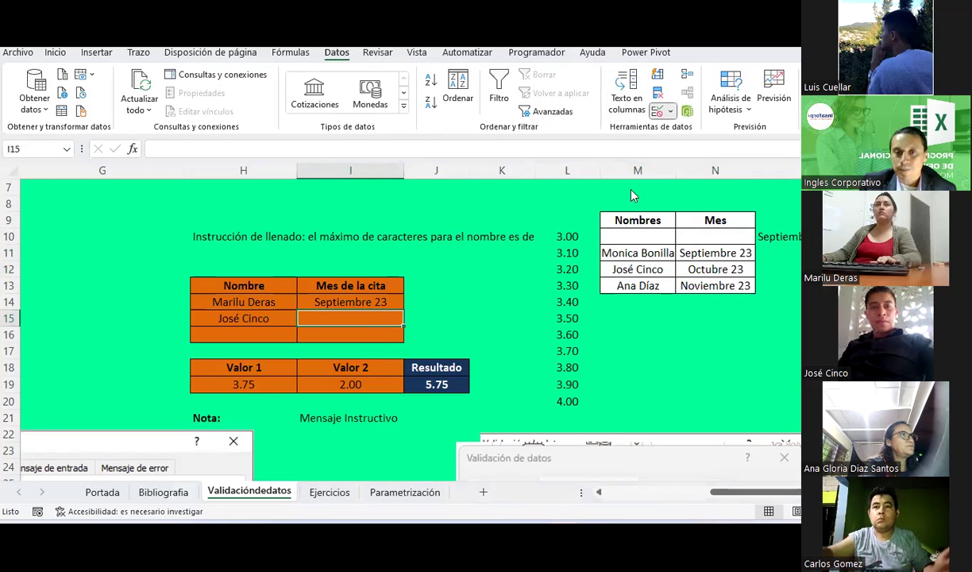
left_click(449, 223)
left_click(413, 266)
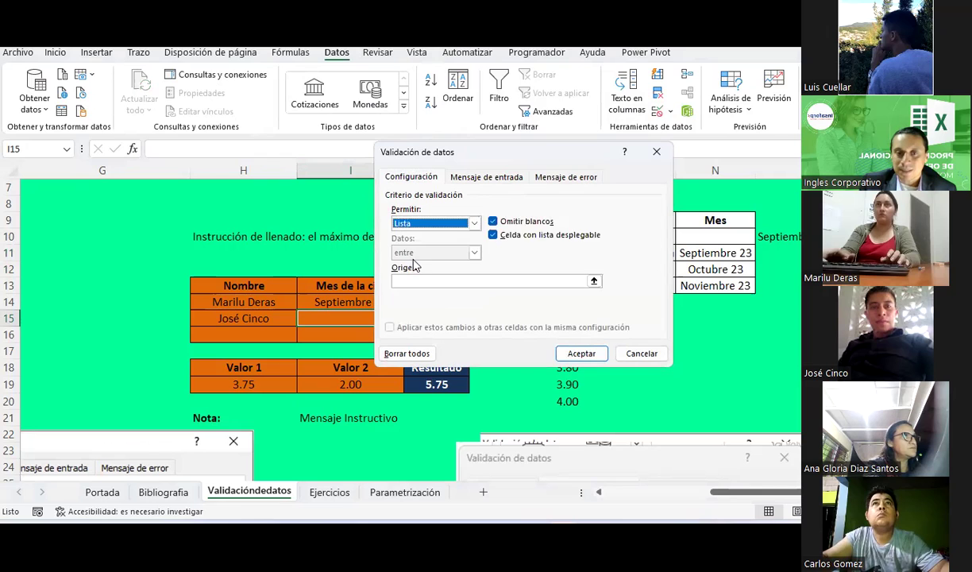
left_click(411, 281)
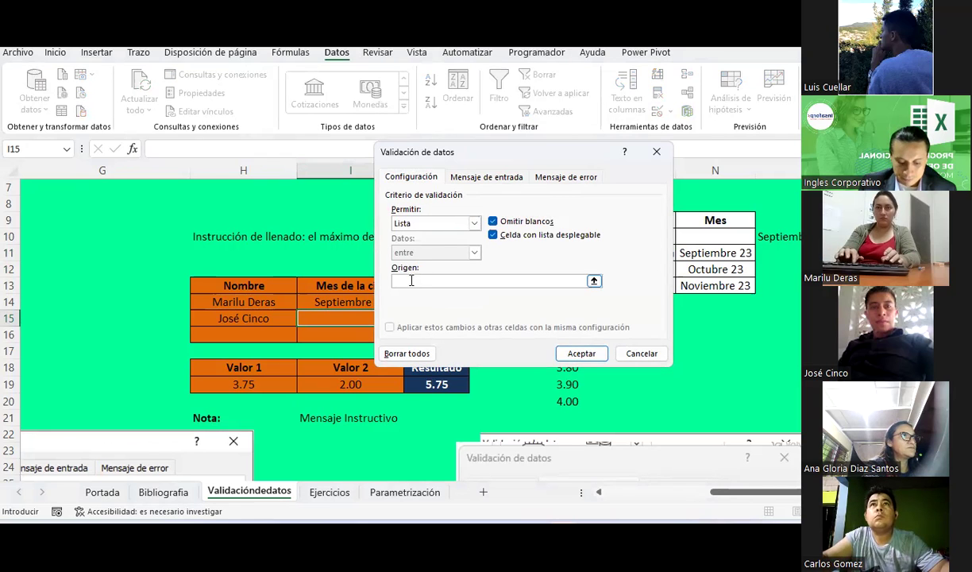
key("F3")
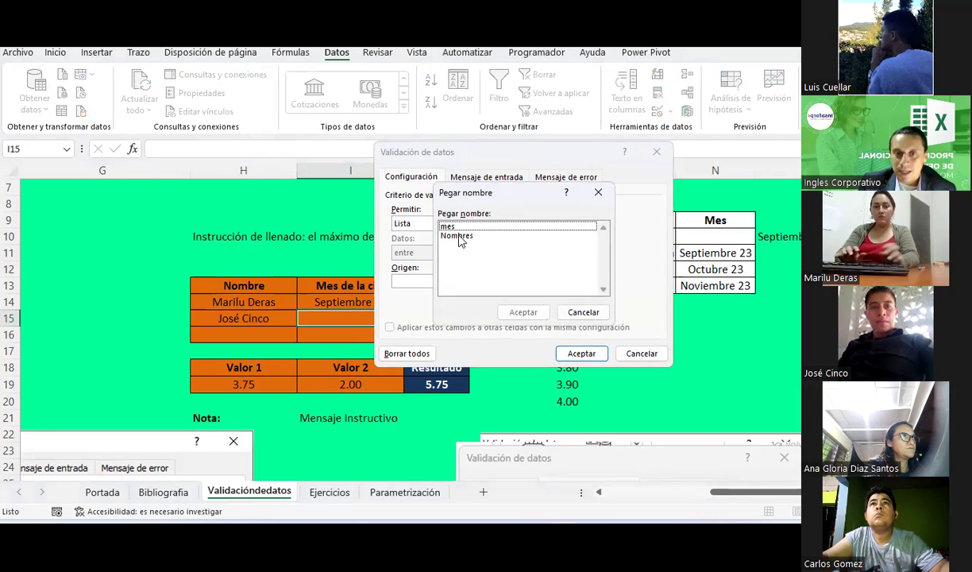
double_click(443, 227)
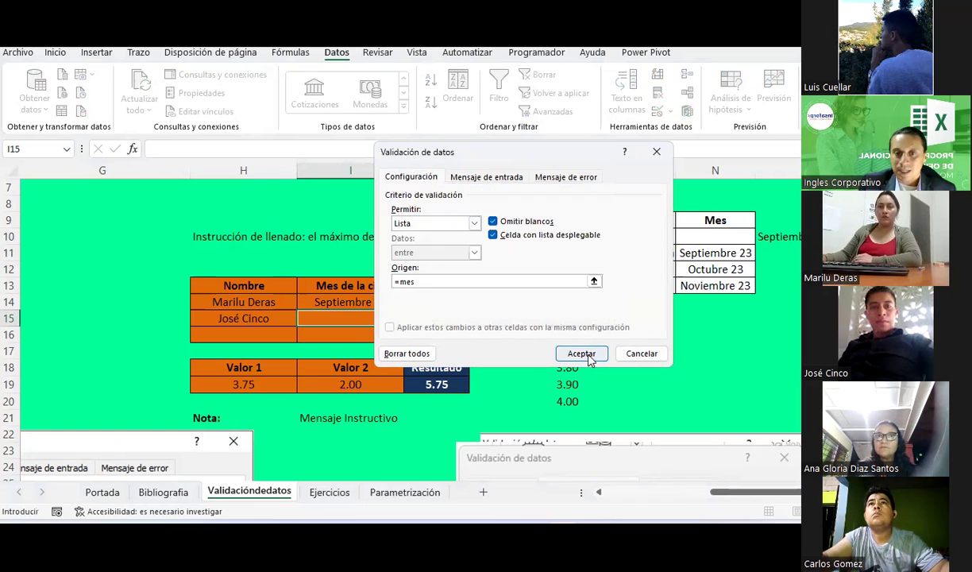
left_click(582, 353)
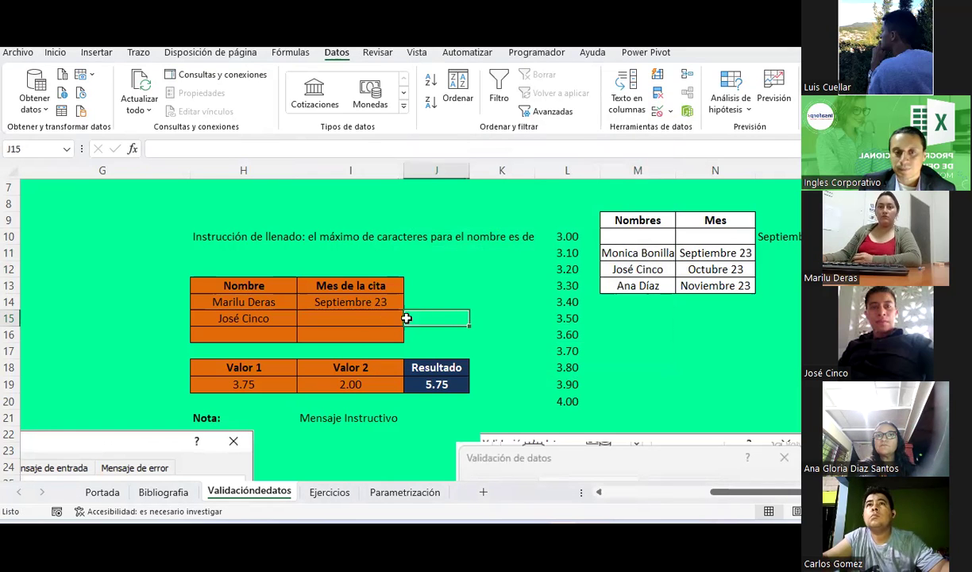
Choose Octubre 23 from I15's month dropdown.
left_click(410, 319)
left_click(367, 359)
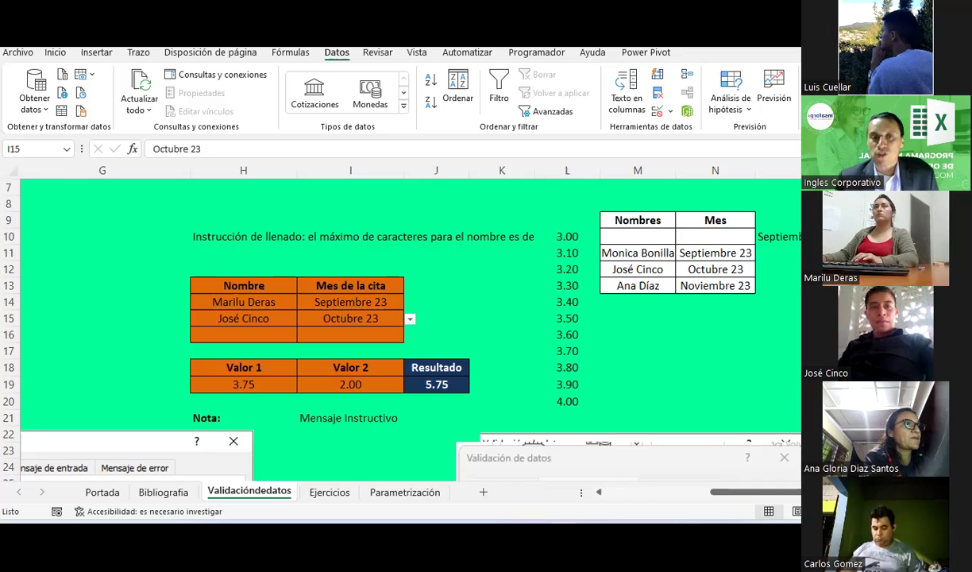
Set H16's validation to Text length equal to 3 and confirm it.
left_click(271, 332)
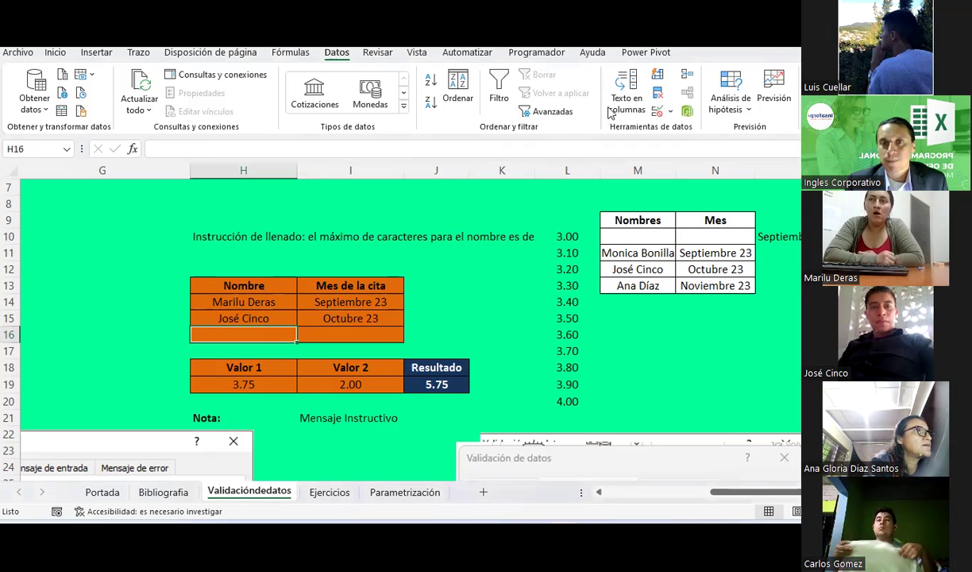
left_click(668, 111)
left_click(679, 132)
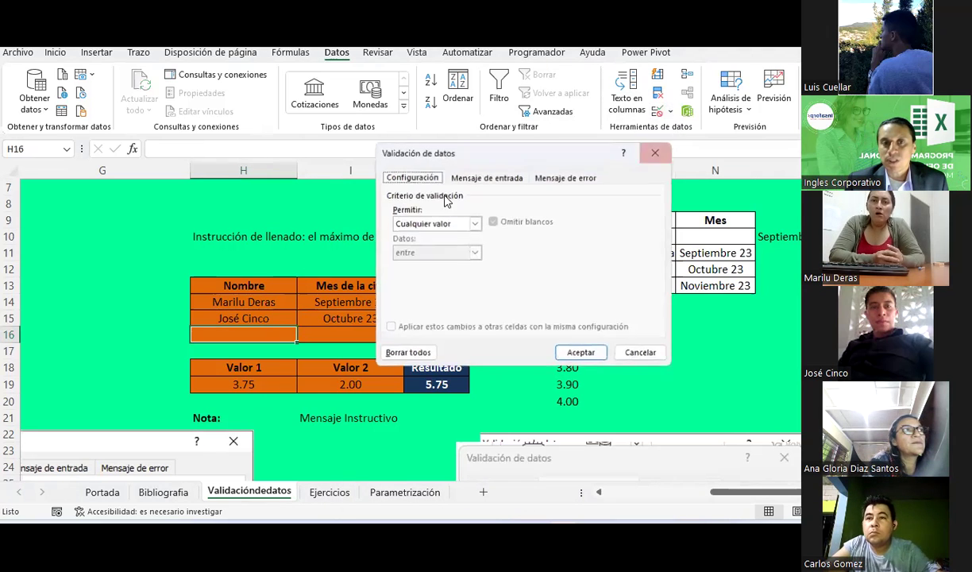
left_click(427, 225)
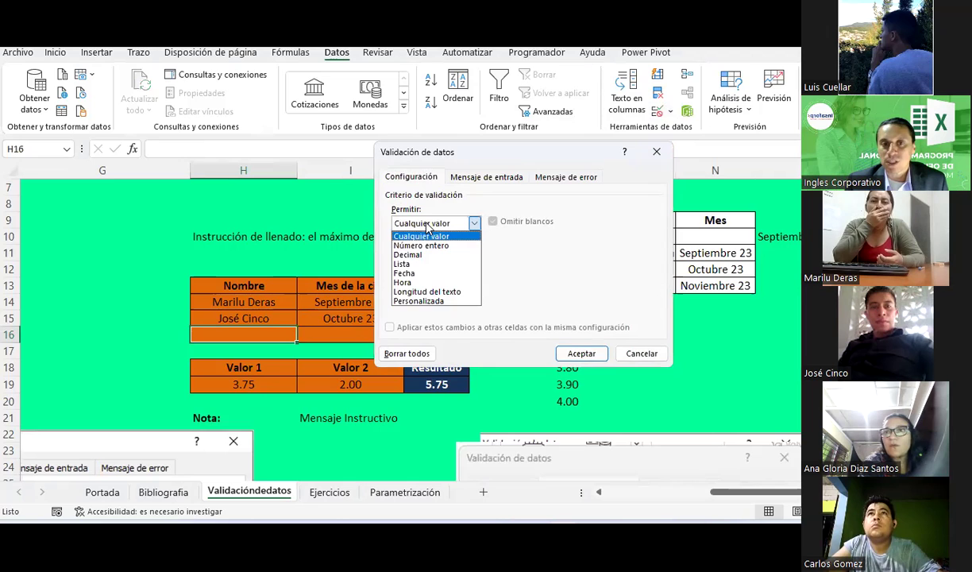
left_click(449, 292)
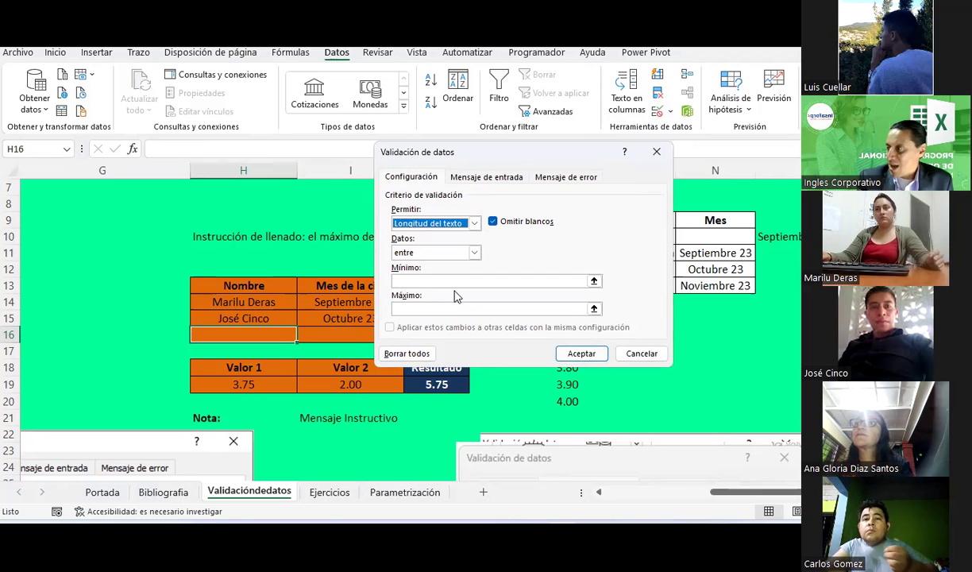
left_click(465, 252)
left_click(421, 284)
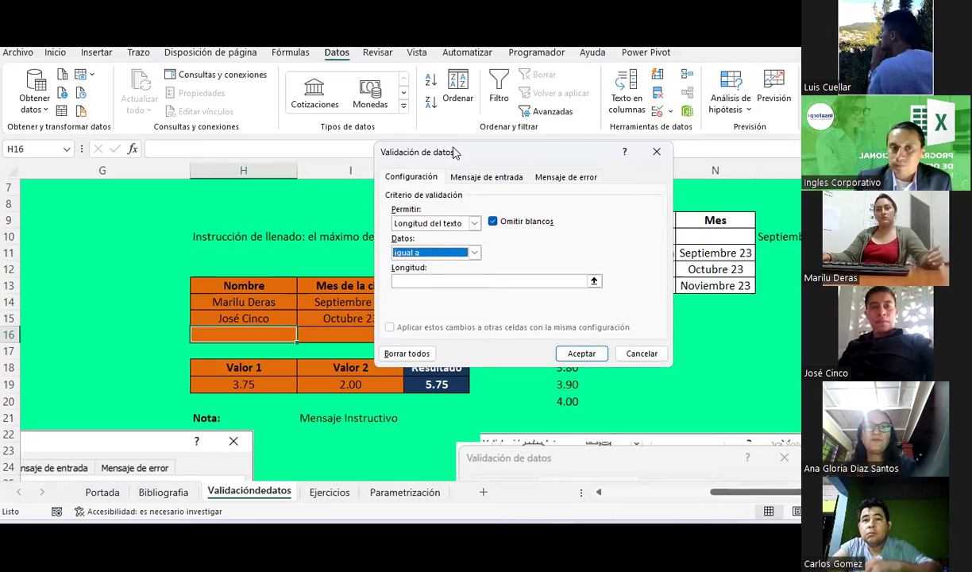
left_click_drag(454, 152, 337, 39)
left_click(308, 169)
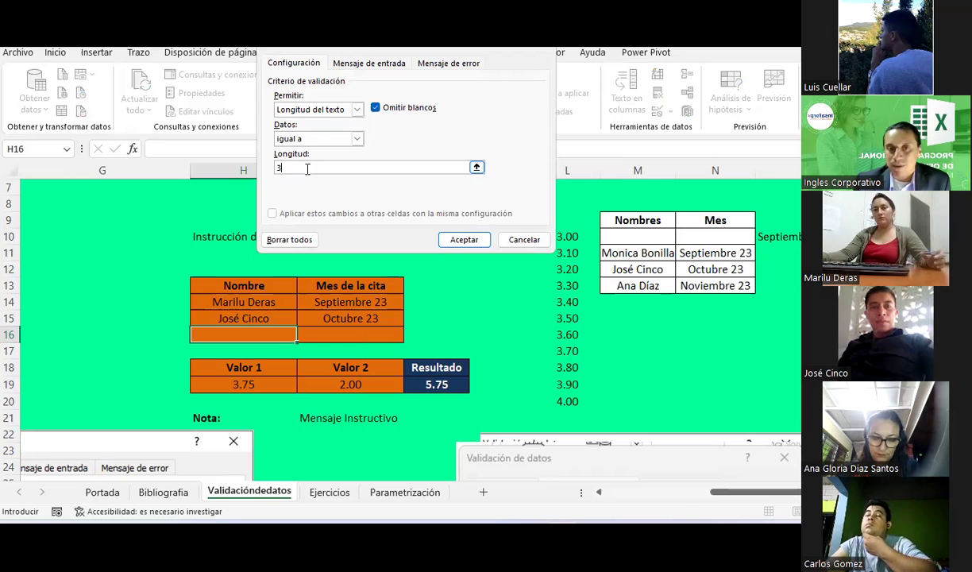
key("Return")
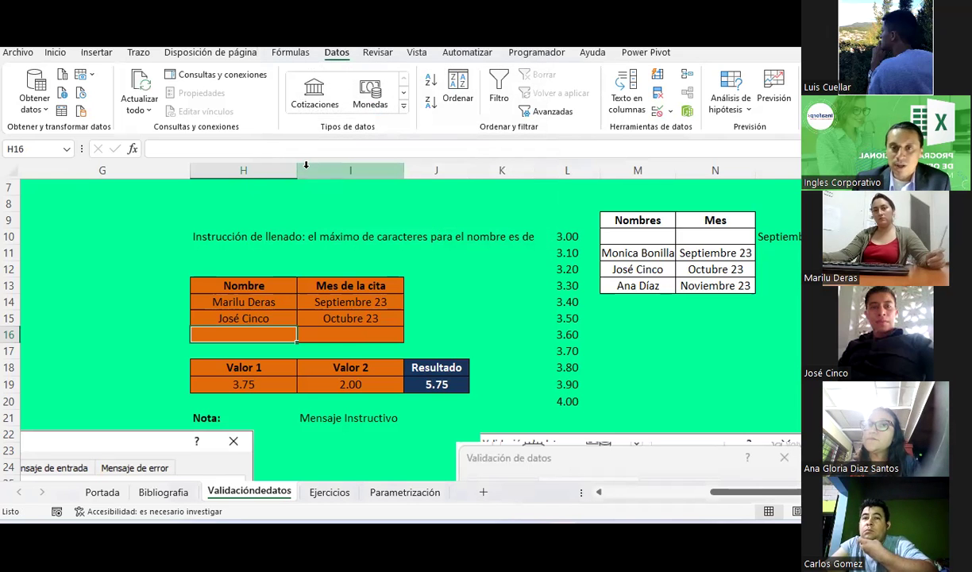
type("Marilu")
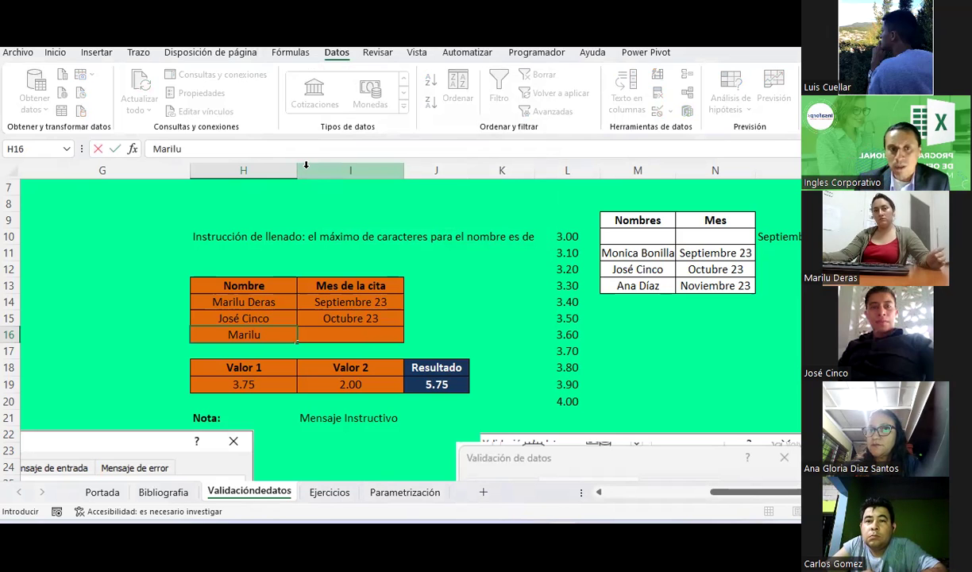
key("Return")
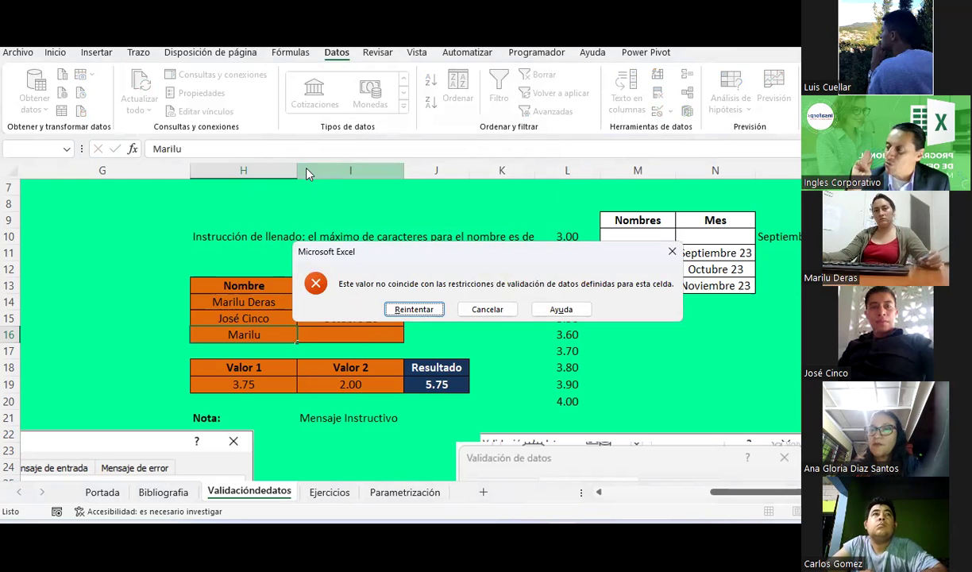
key("Escape")
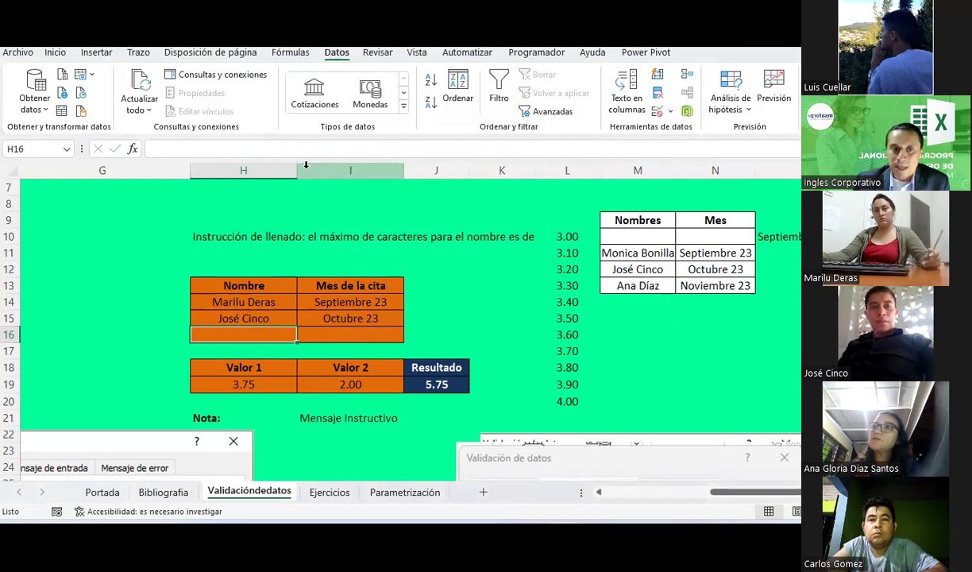
type("Mar")
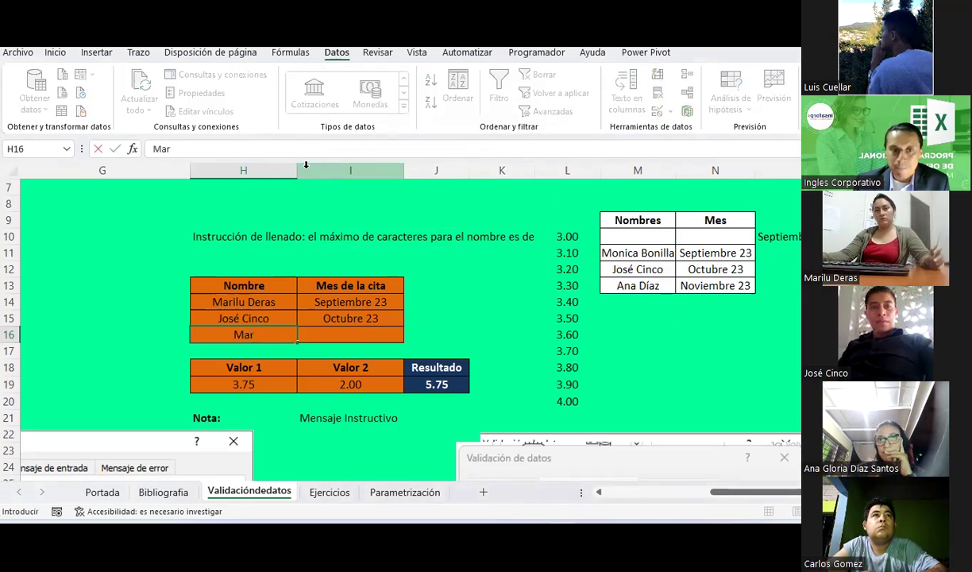
key("Return")
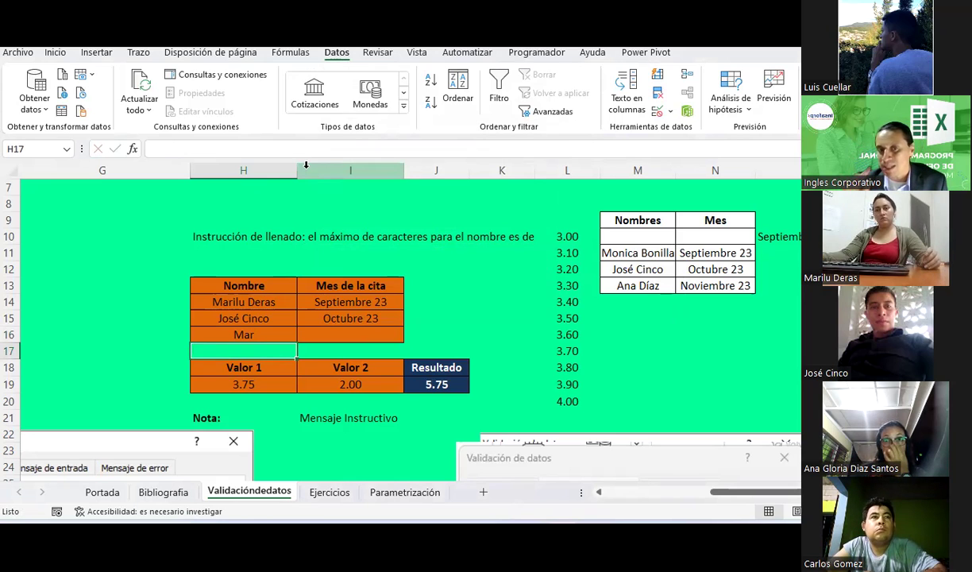
left_click(238, 338)
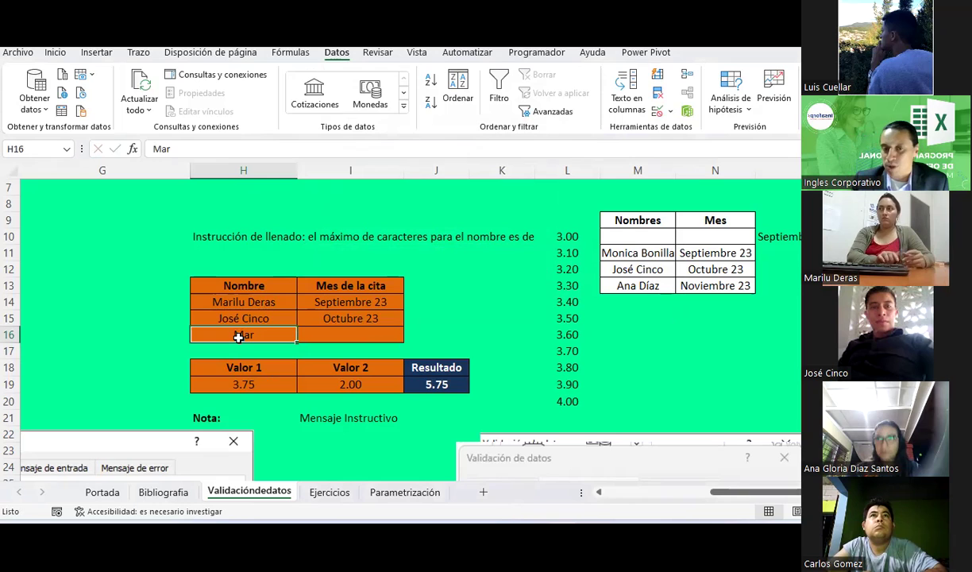
Confirm J19's Text length equal to 0 rule, then test it by typing Hola.
scroll(239, 337, "down", 1)
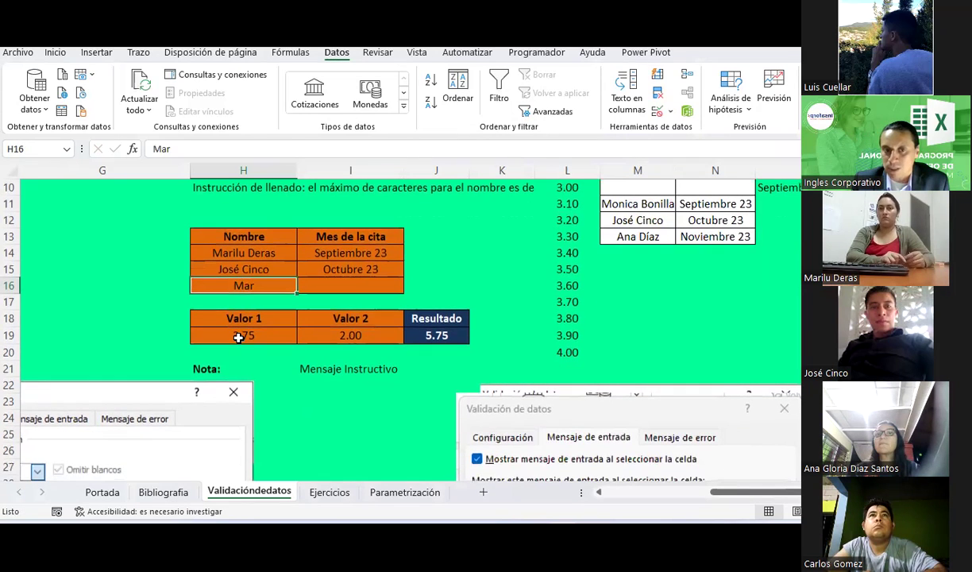
left_click(430, 334)
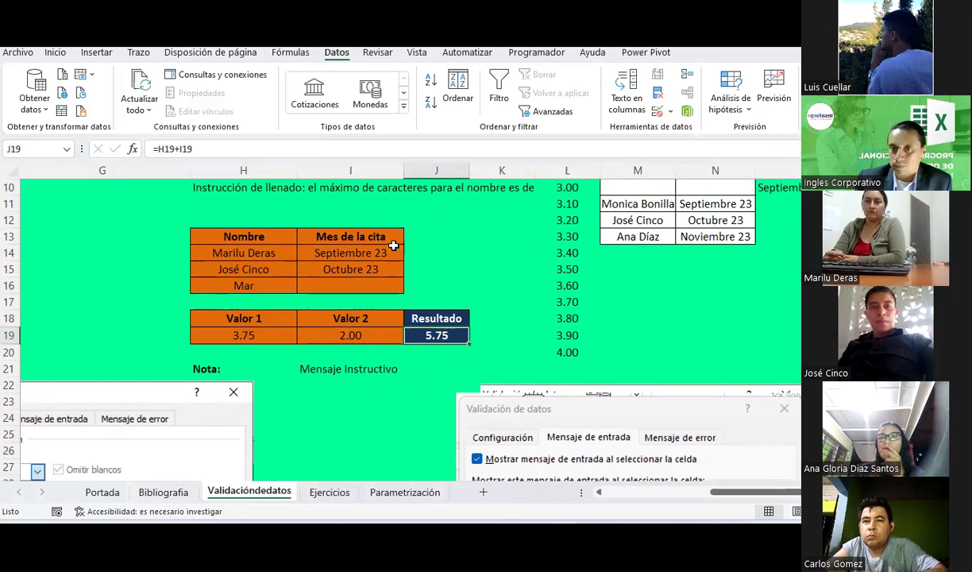
left_click(673, 111)
left_click(683, 131)
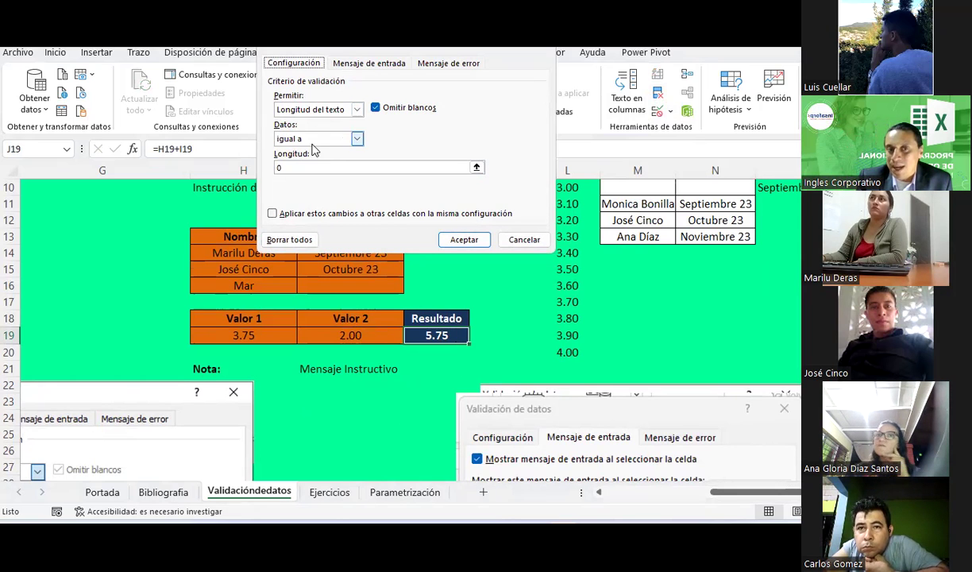
left_click(294, 168)
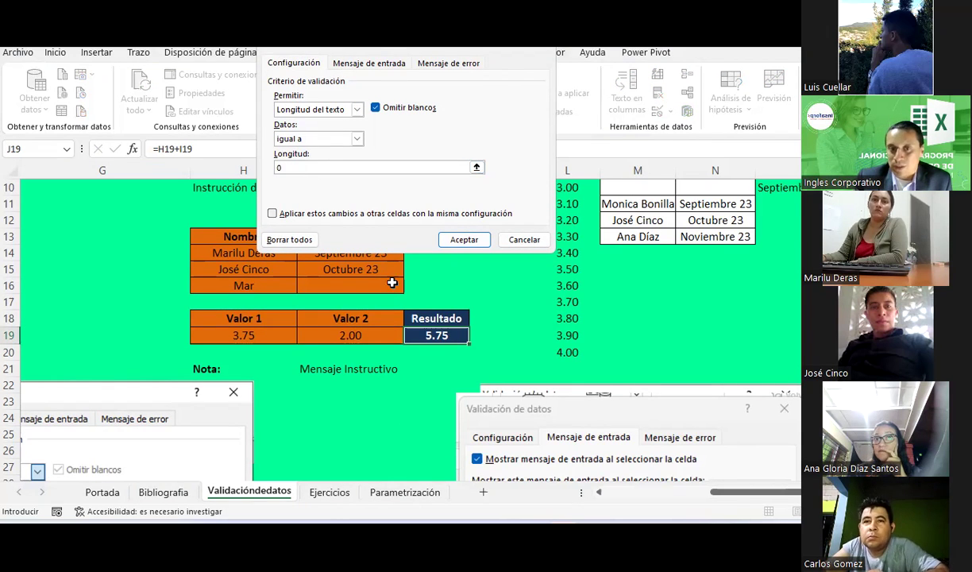
left_click(461, 240)
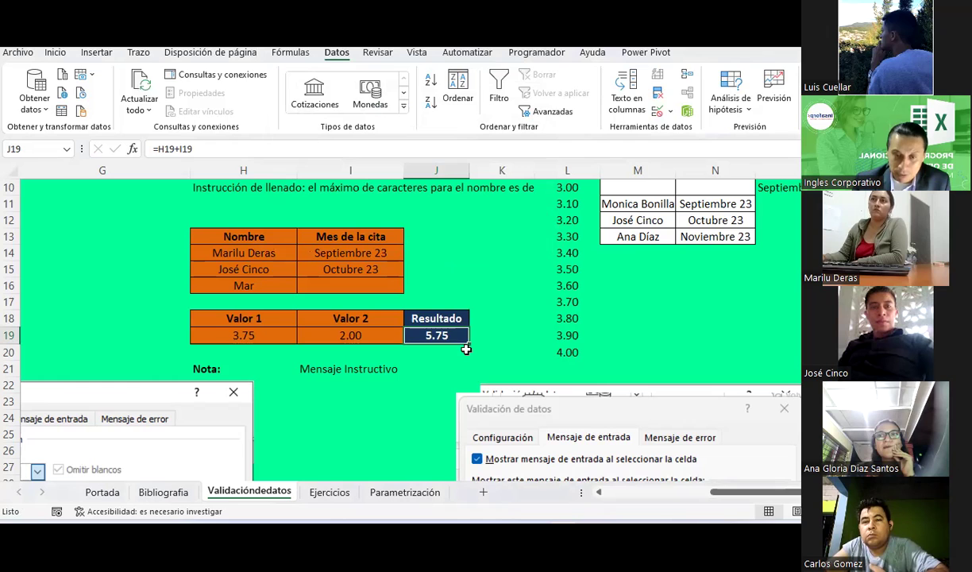
type("Hola")
key("Return")
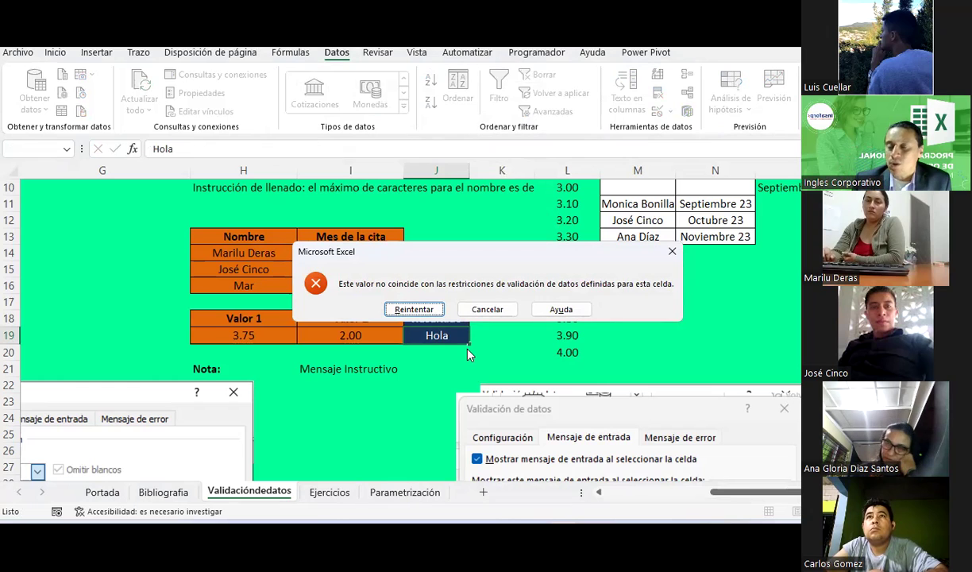
key("Escape")
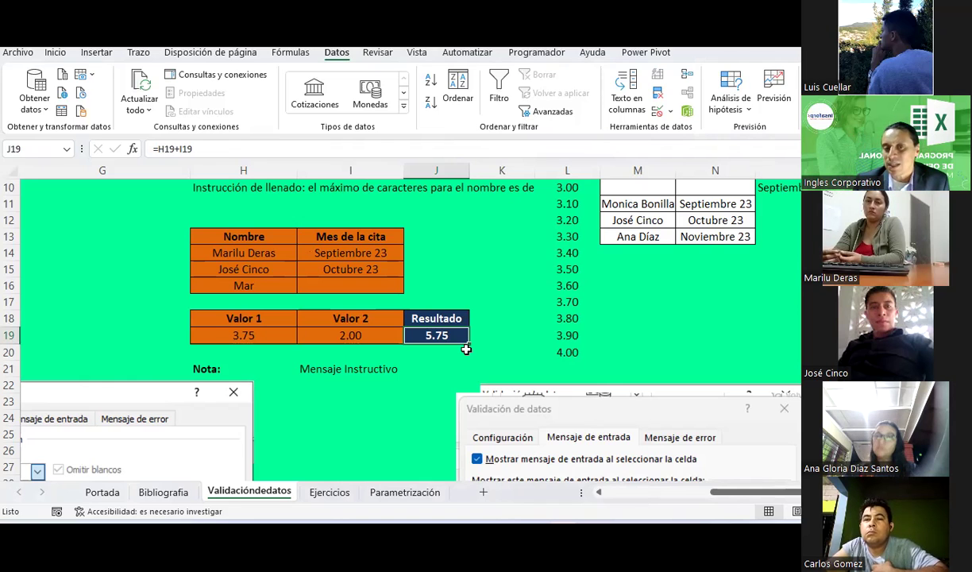
key("Delete")
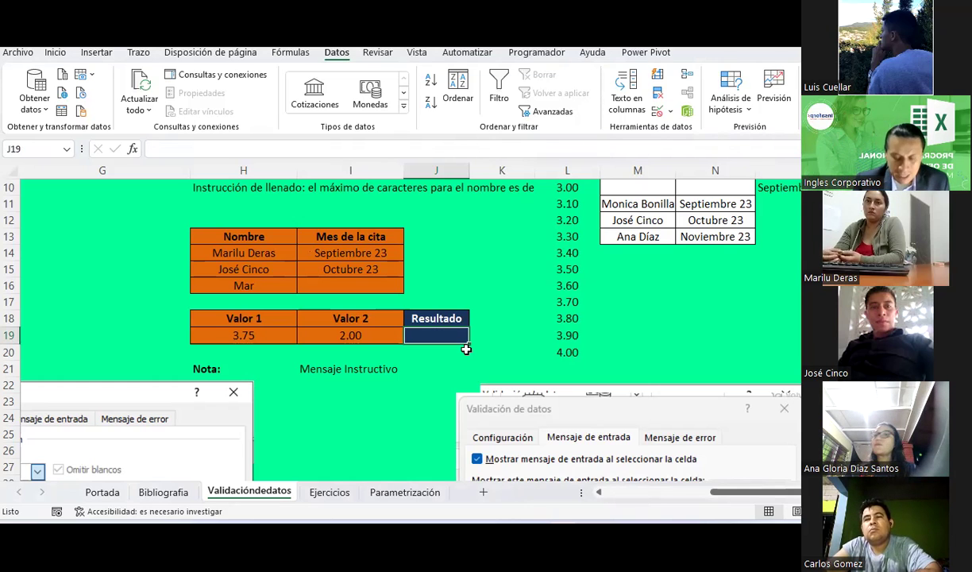
key("ctrl+z")
type("kjk")
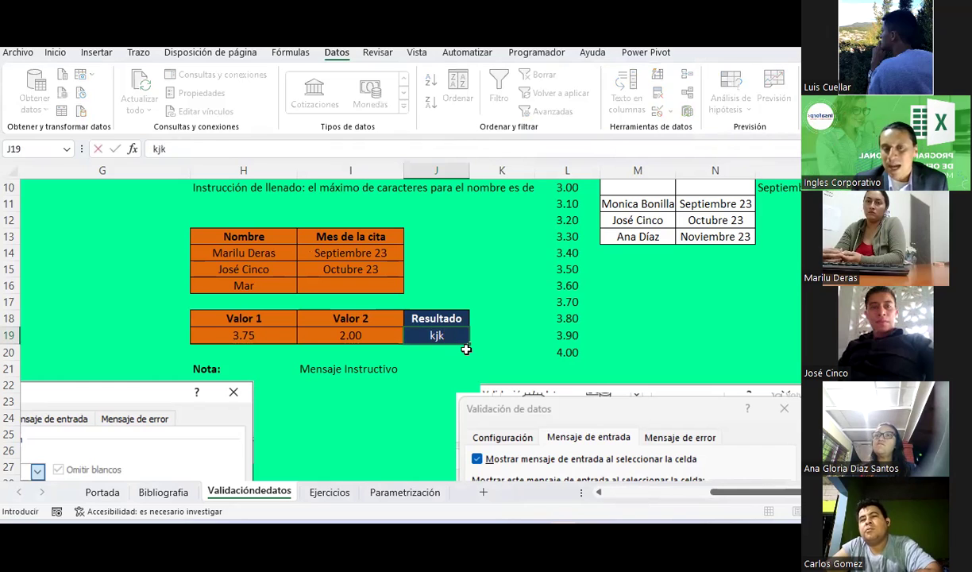
key("Escape")
key("Left")
key("ctrl+c")
key("Right")
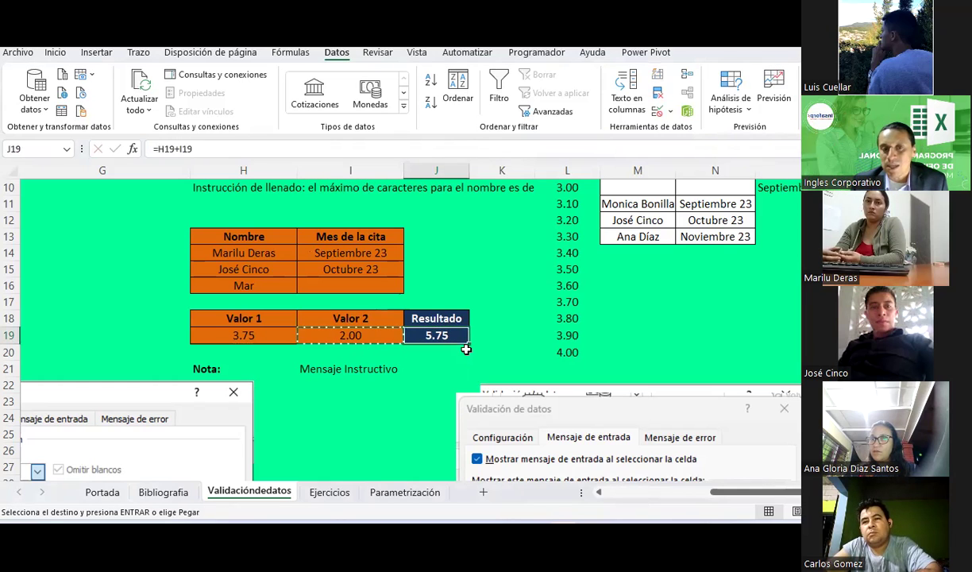
key("ctrl+v")
key("ctrl+z")
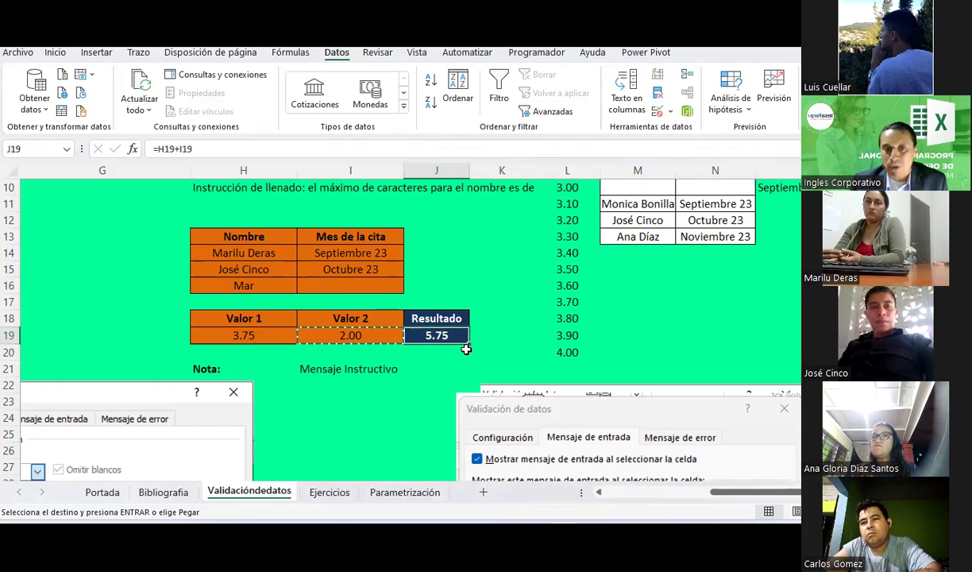
type("jkdsfkl")
key("Return")
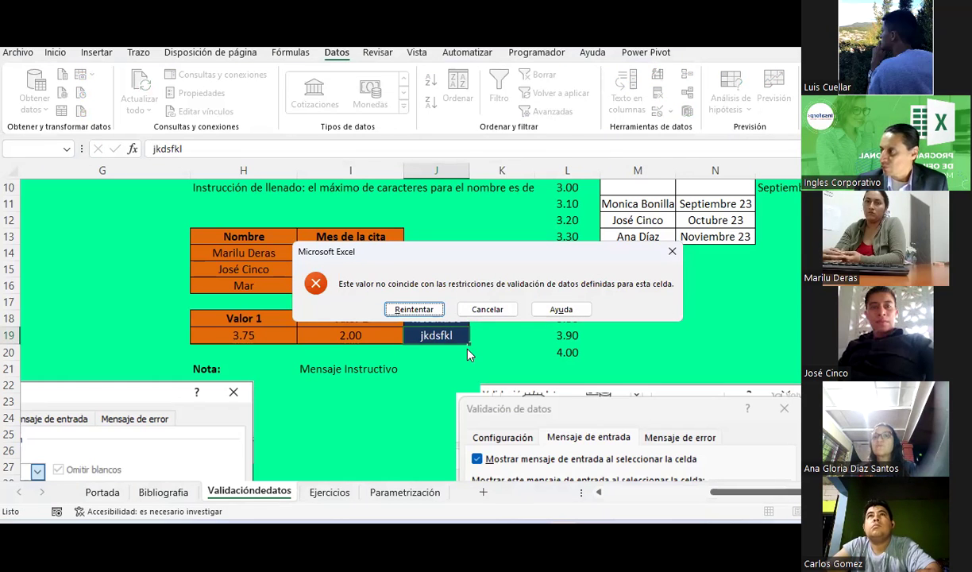
key("Escape")
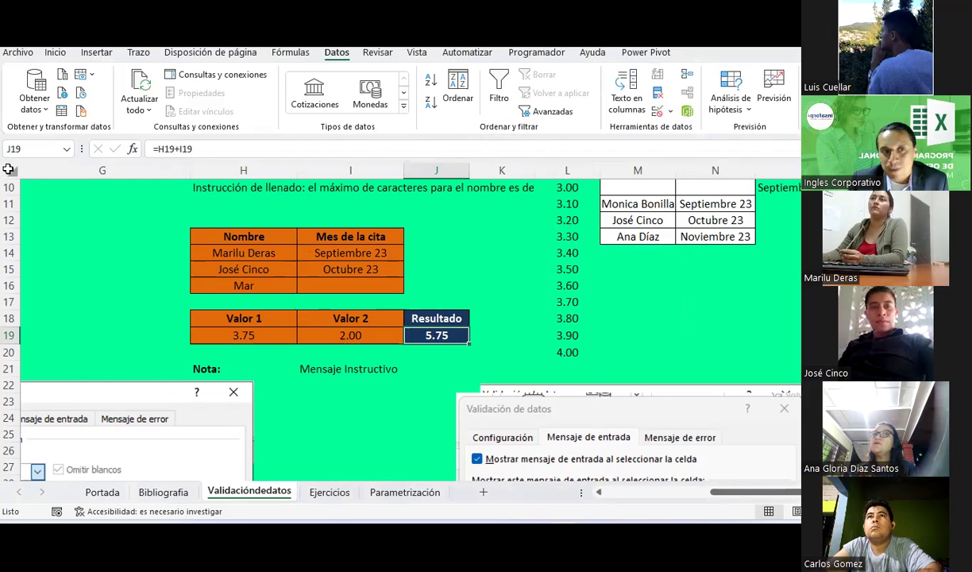
Select the whole sheet, clear its mixed rules, and apply Text length equal to 0 everywhere.
left_click(8, 169)
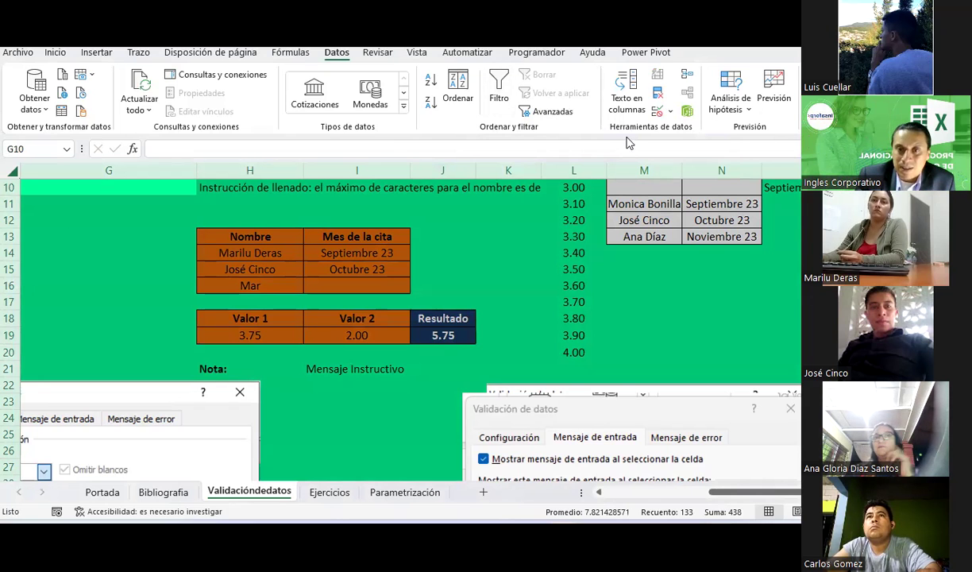
left_click(664, 112)
left_click(675, 131)
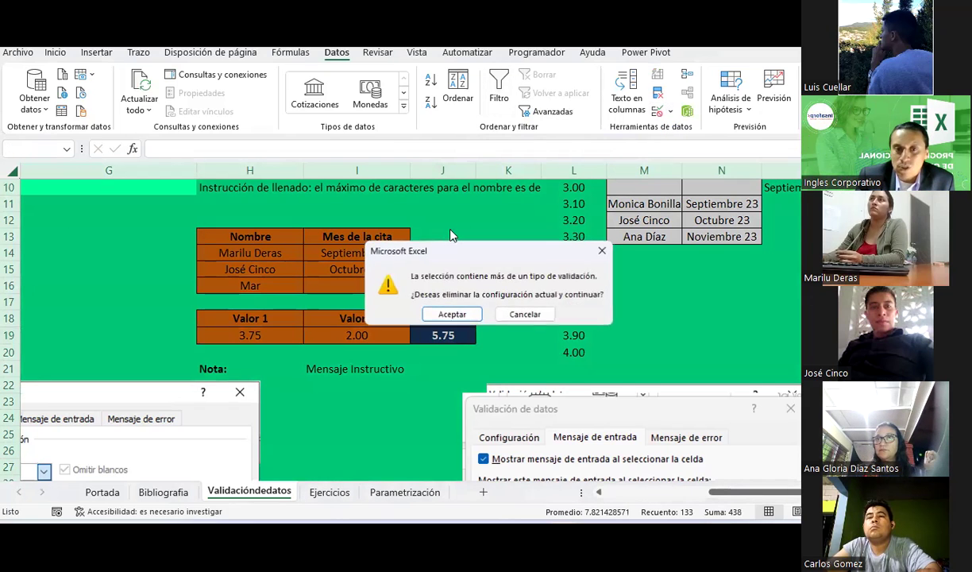
left_click(446, 313)
left_click(317, 109)
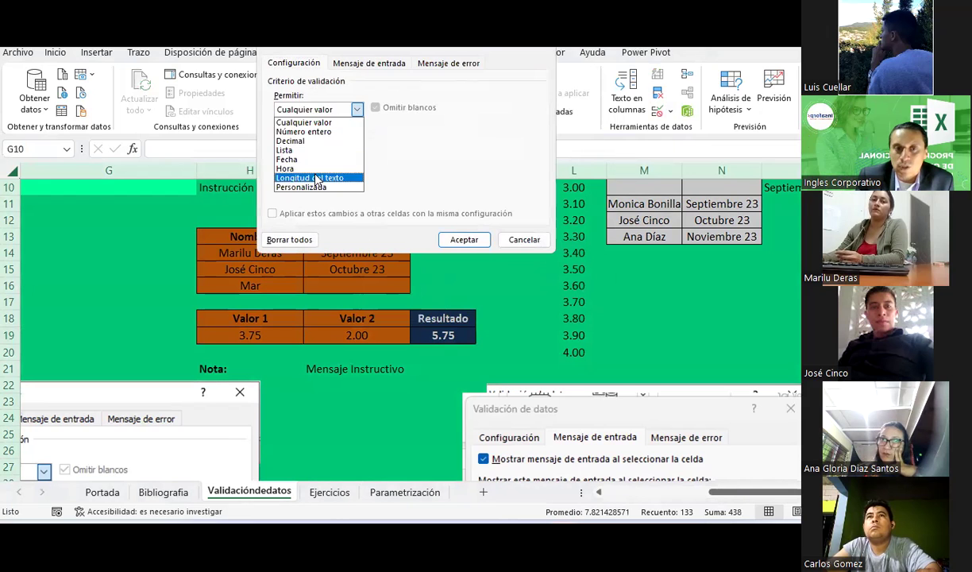
left_click(306, 178)
left_click(318, 139)
left_click(288, 170)
type("0")
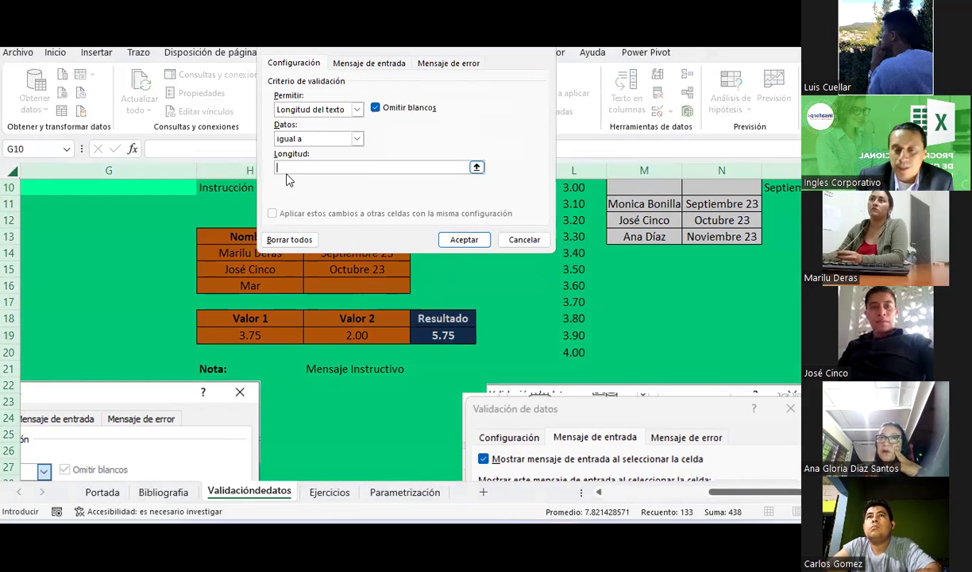
key("Return")
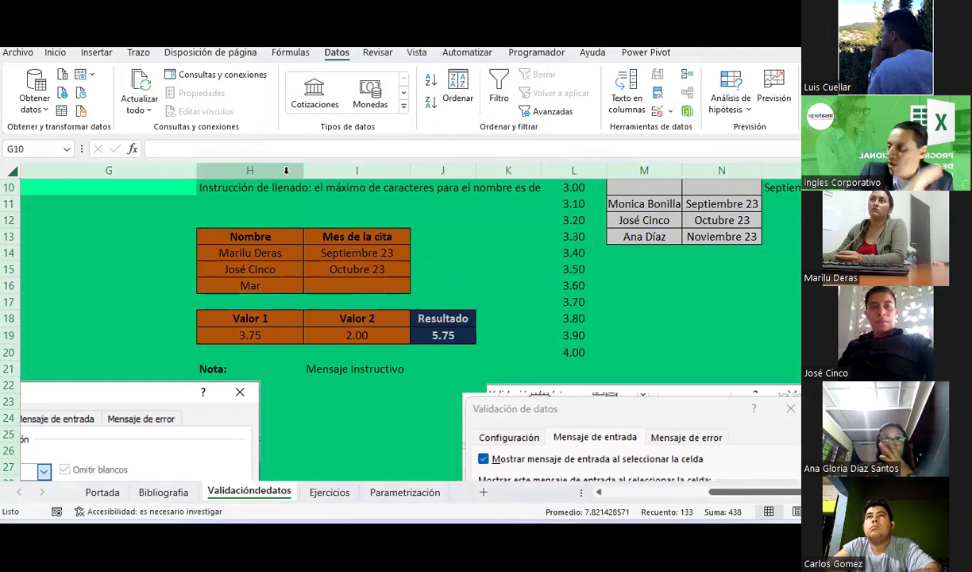
left_click(349, 253)
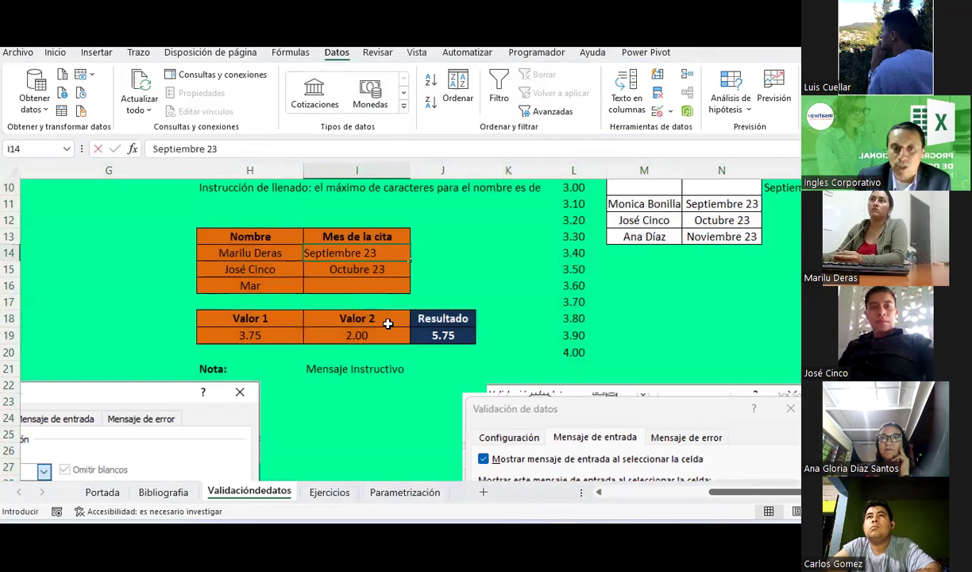
type("asdasd")
key("Return")
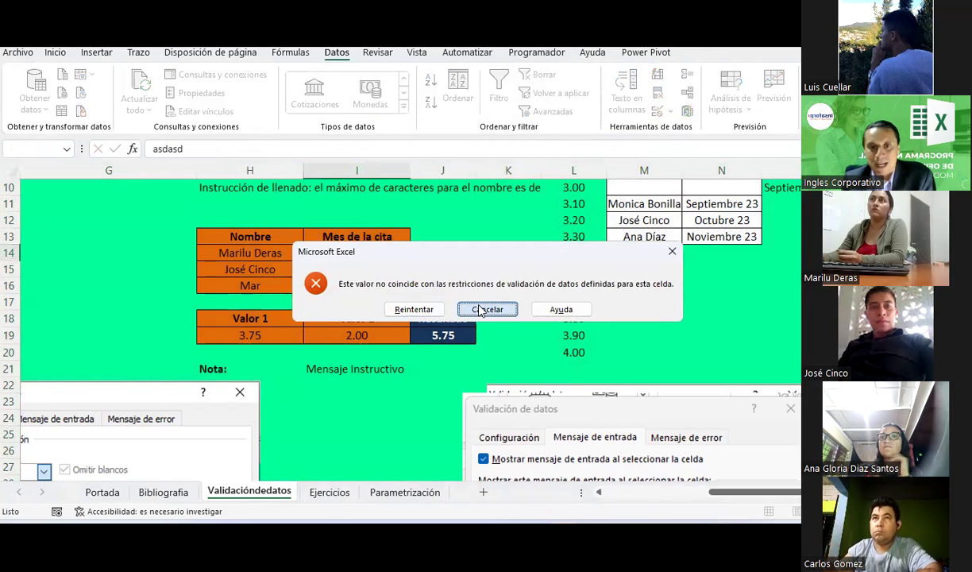
left_click(486, 311)
left_click(652, 236)
type("hjjk")
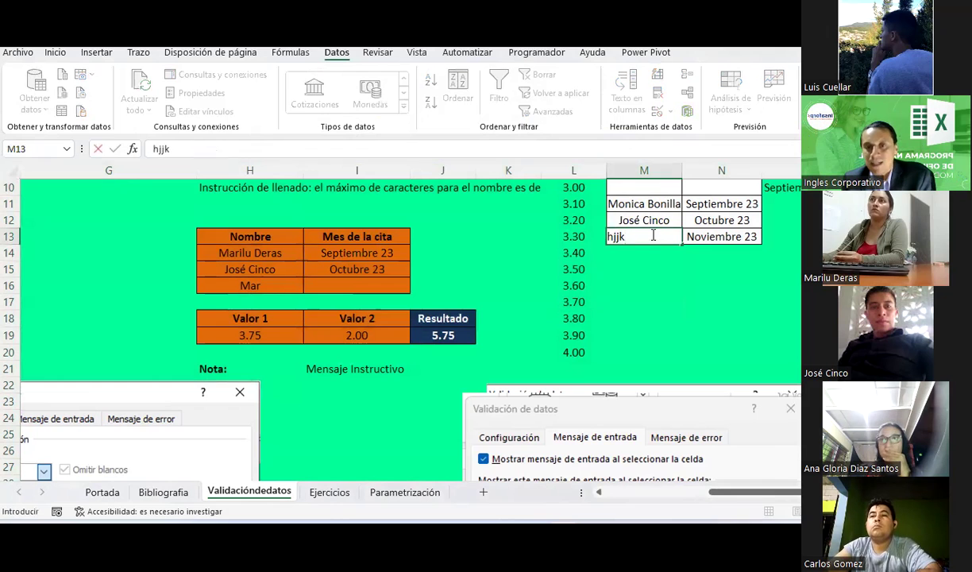
key("Return")
left_click(468, 306)
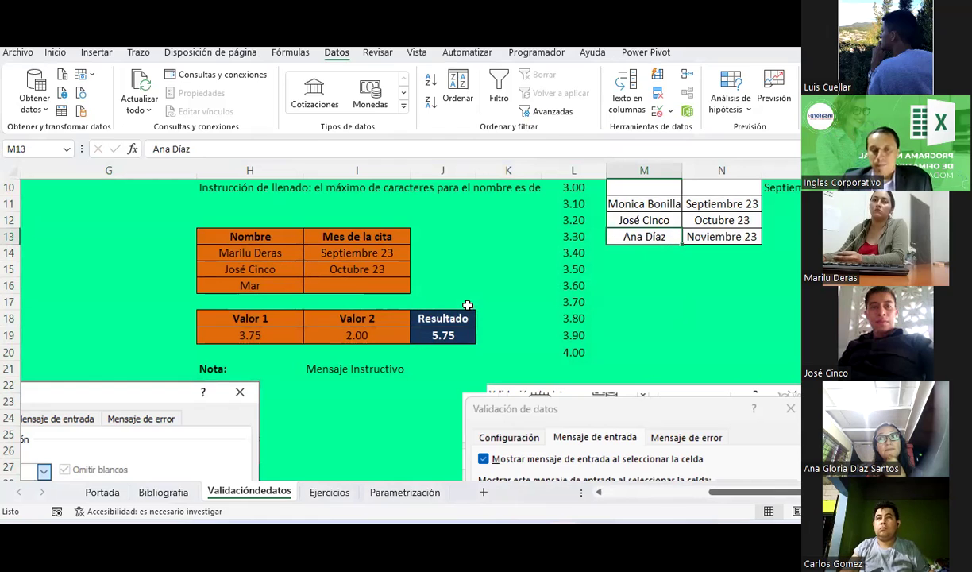
left_click(246, 283)
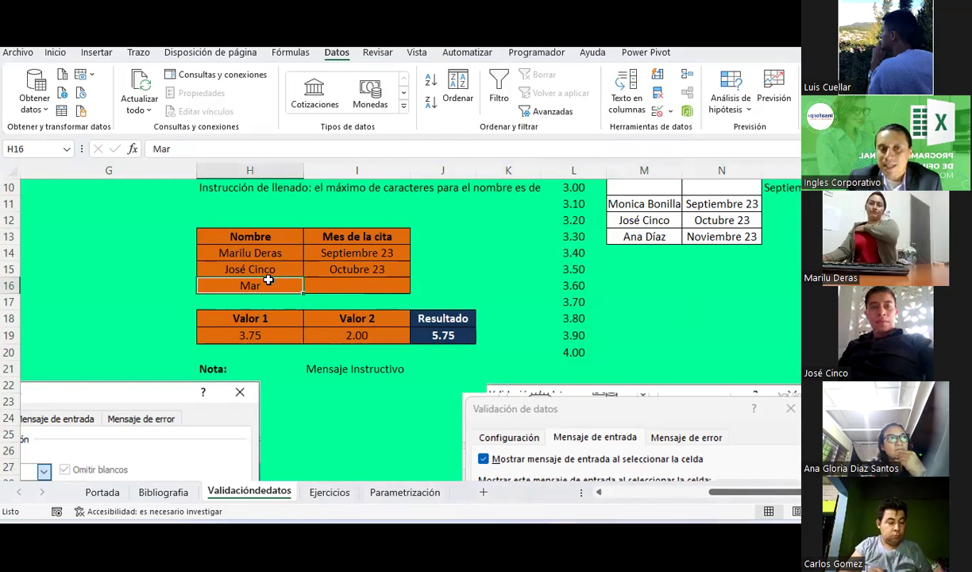
left_click(460, 338)
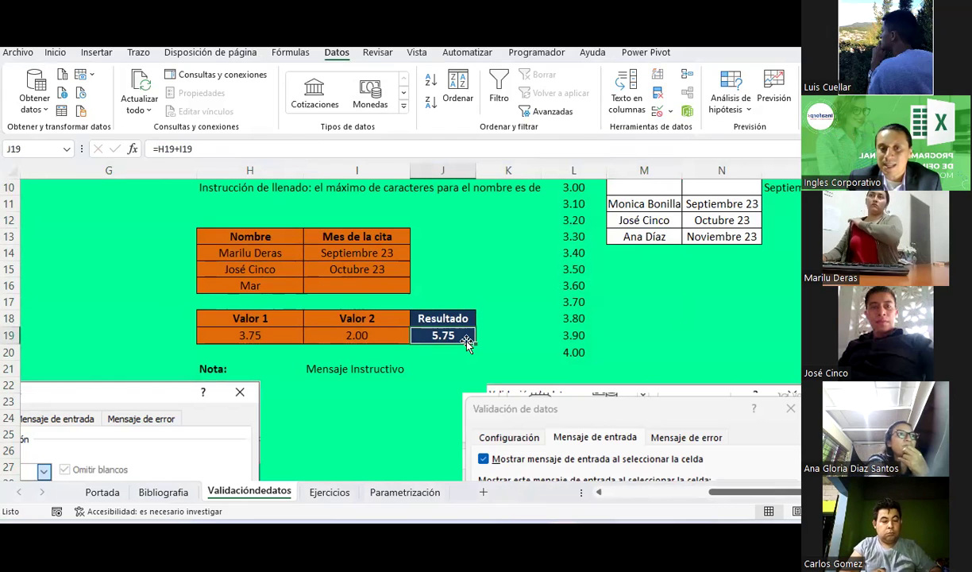
left_click_drag(226, 322, 458, 329)
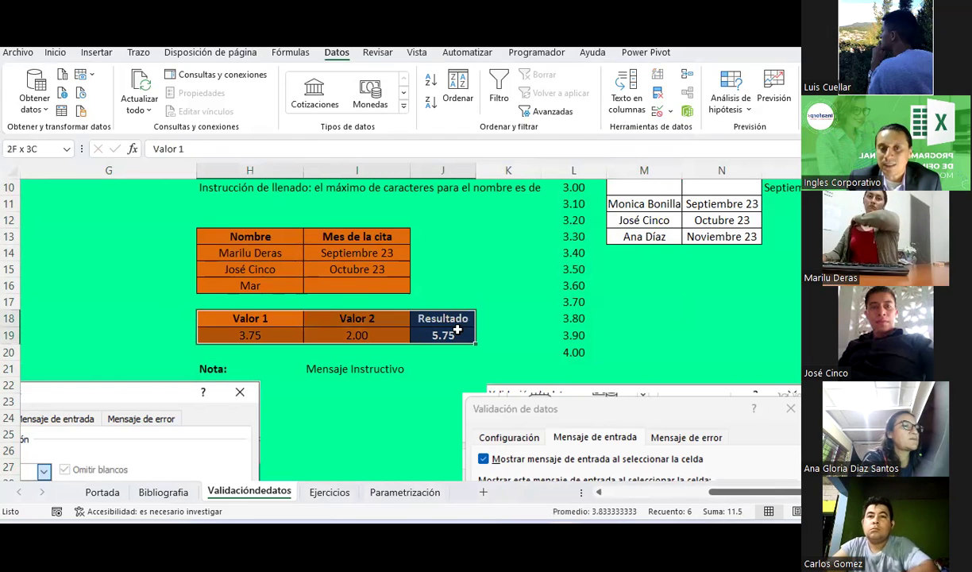
left_click(8, 172)
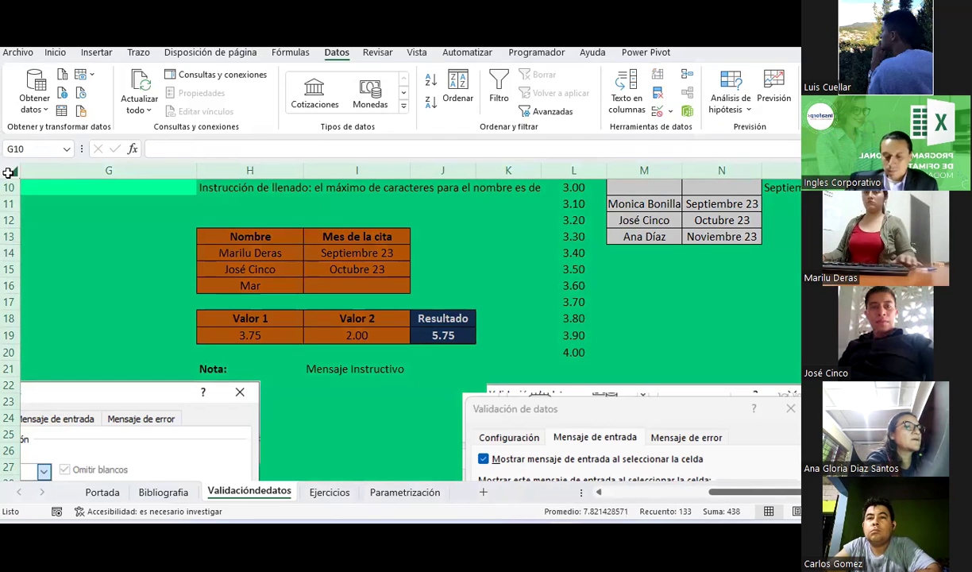